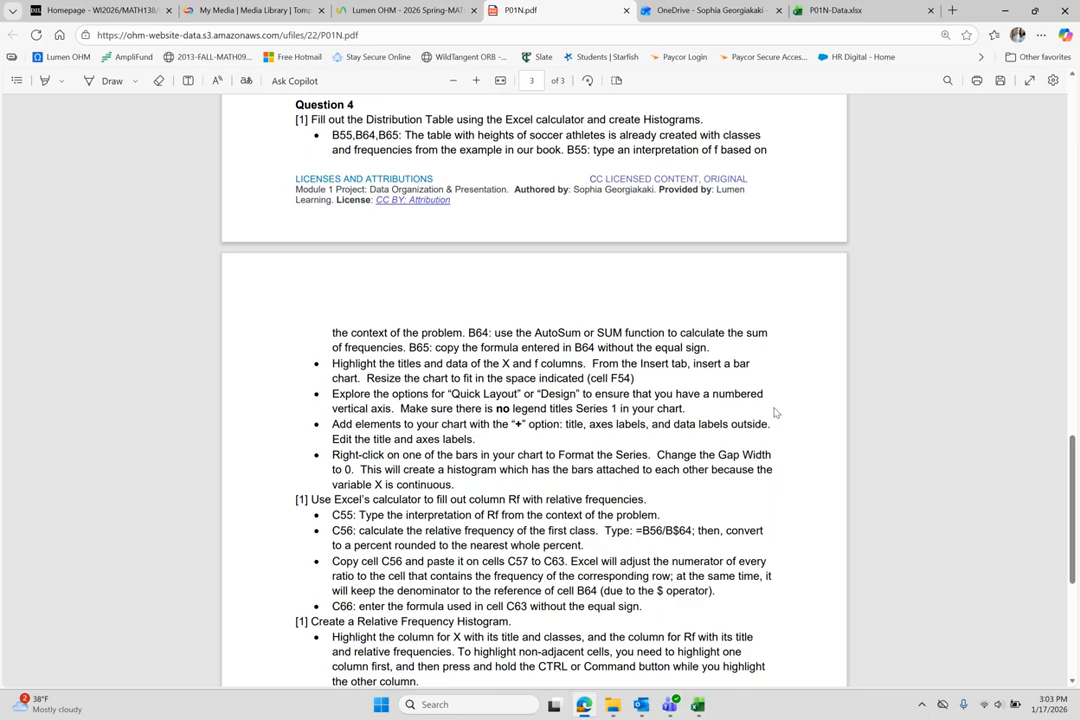
Place the desktop Excel workbook P01N-Data beside a reduced browser window showing the P01N.pdf instructions
{"action": "scroll", "coordinate": [776, 413], "scroll_direction": "up", "scroll_amount": 1}
{"action": "scroll", "coordinate": [776, 413], "scroll_direction": "down", "scroll_amount": 1}
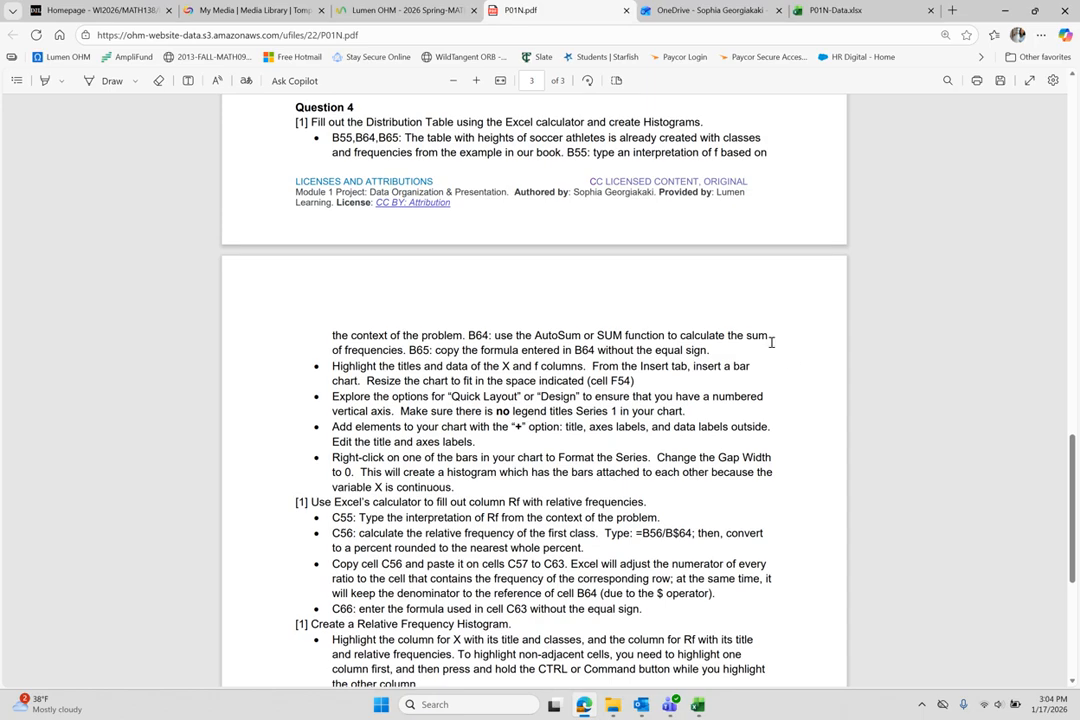
{"action": "left_click", "coordinate": [883, 9]}
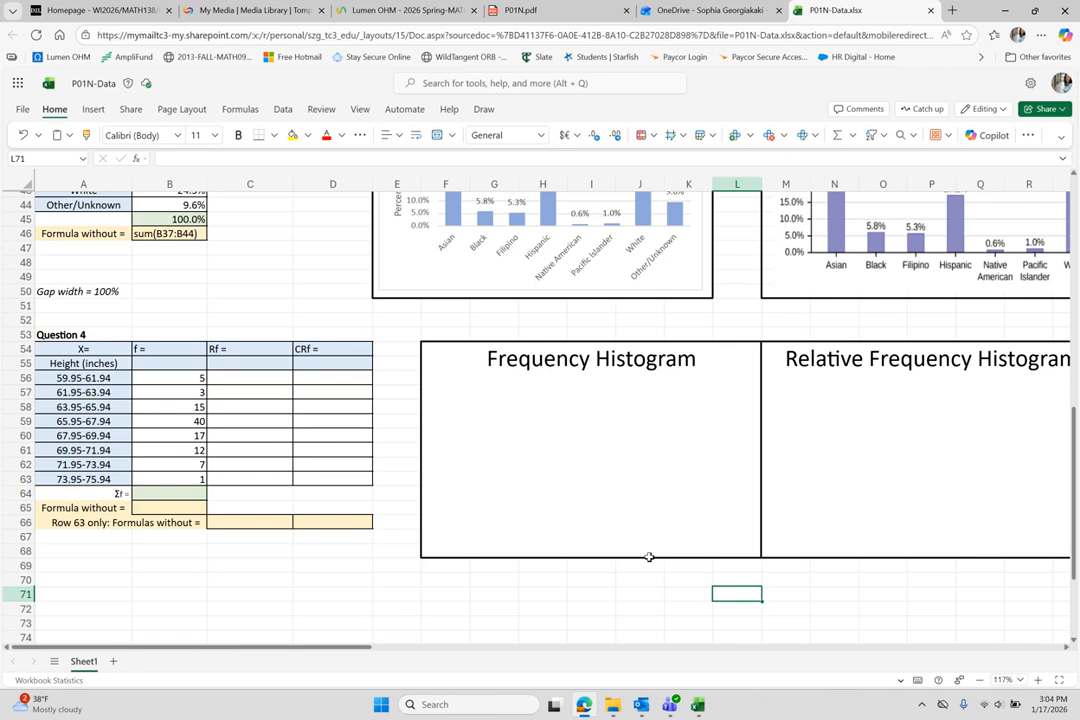
{"action": "left_click", "coordinate": [698, 708]}
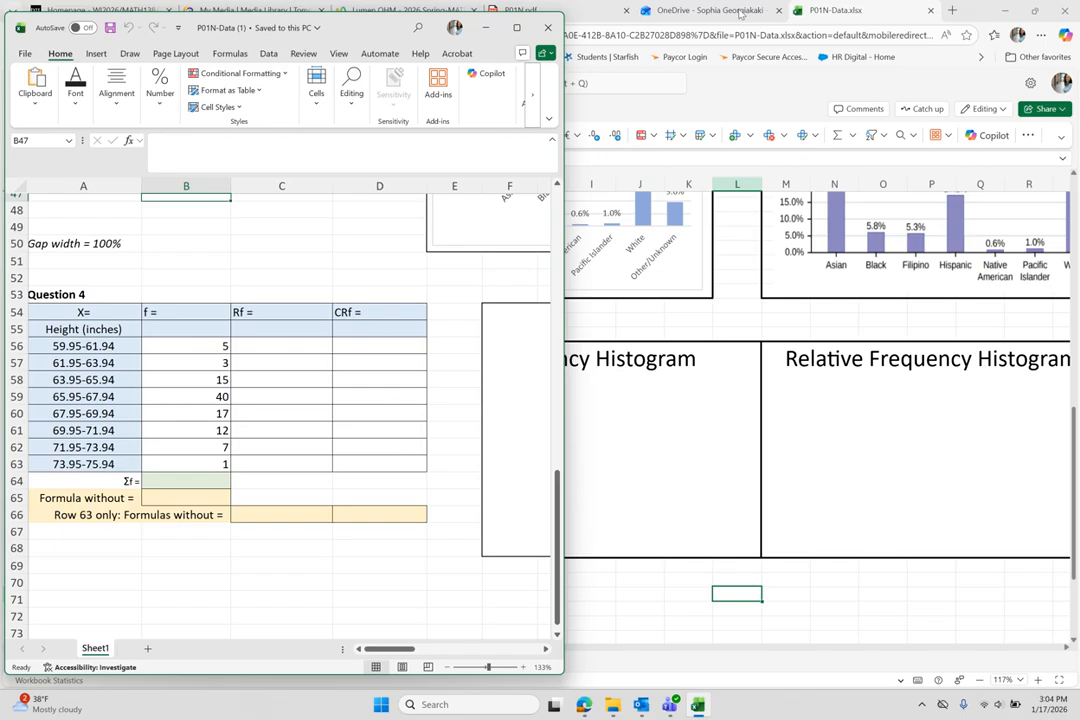
{"action": "left_click", "coordinate": [1034, 12]}
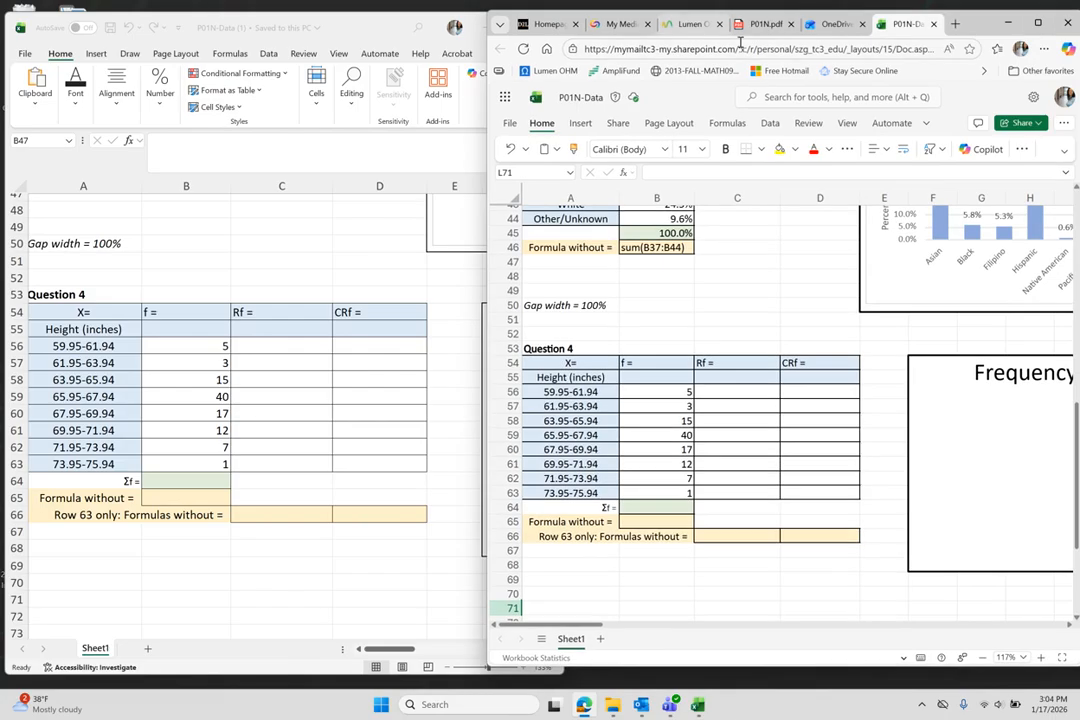
{"action": "left_click", "coordinate": [762, 23]}
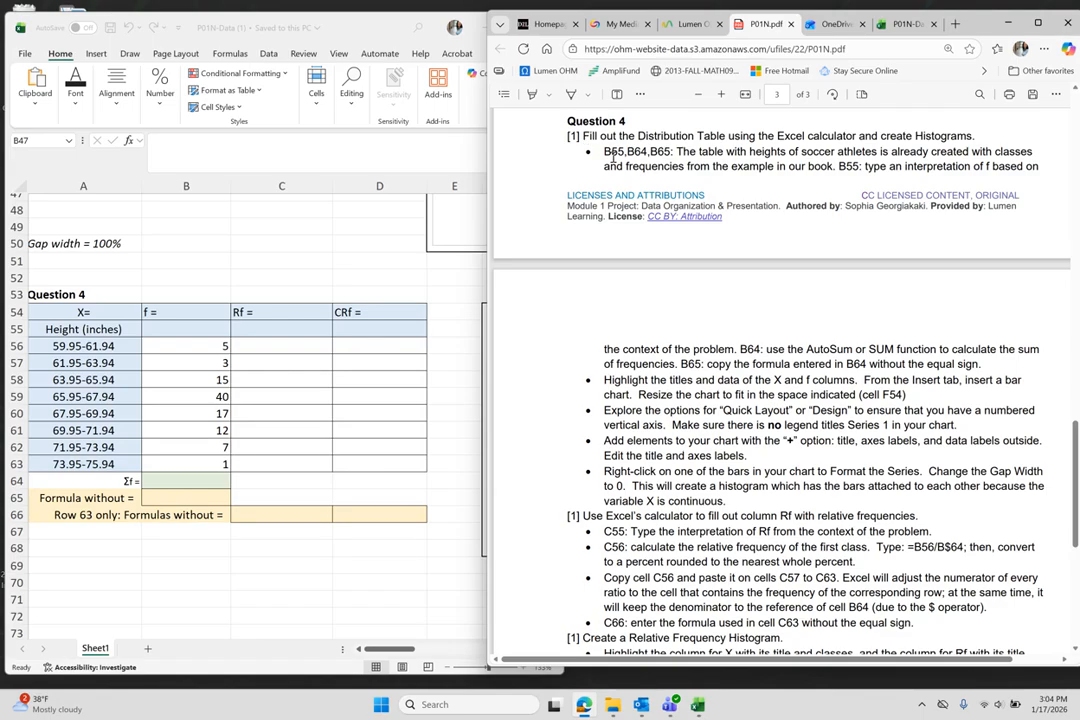
Review the P01N.pdf project instructions from the first page through the Question 4 histogram tasks
{"action": "scroll", "coordinate": [700, 185], "scroll_direction": "up", "scroll_amount": 1}
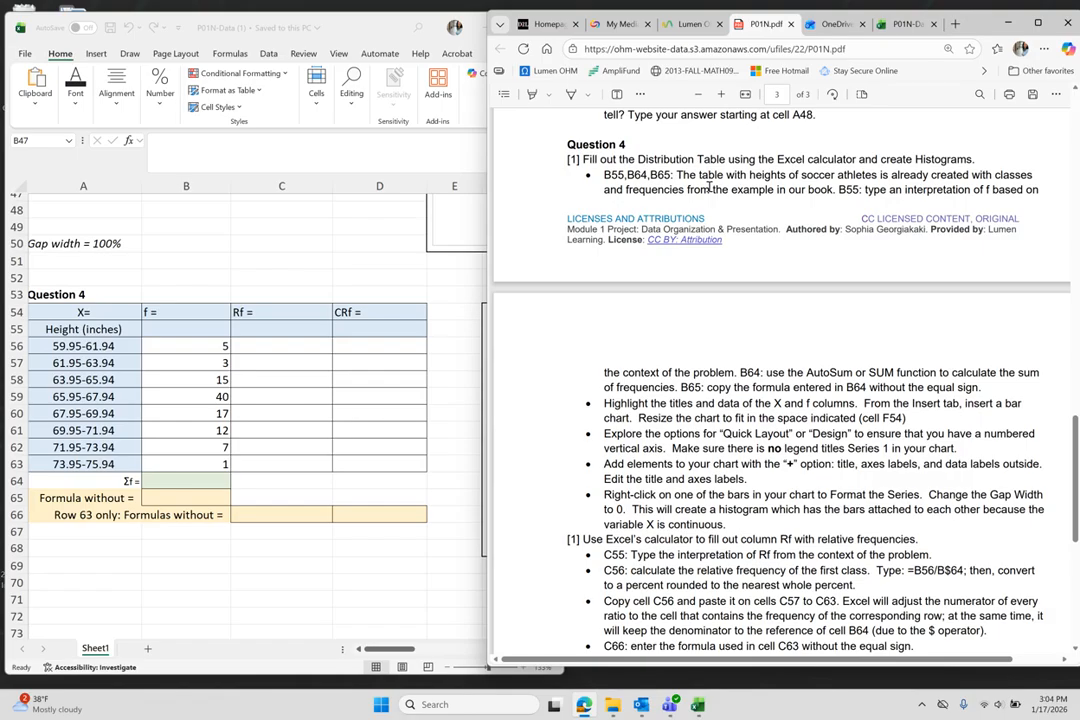
{"action": "scroll", "coordinate": [709, 186], "scroll_direction": "up", "scroll_amount": 15}
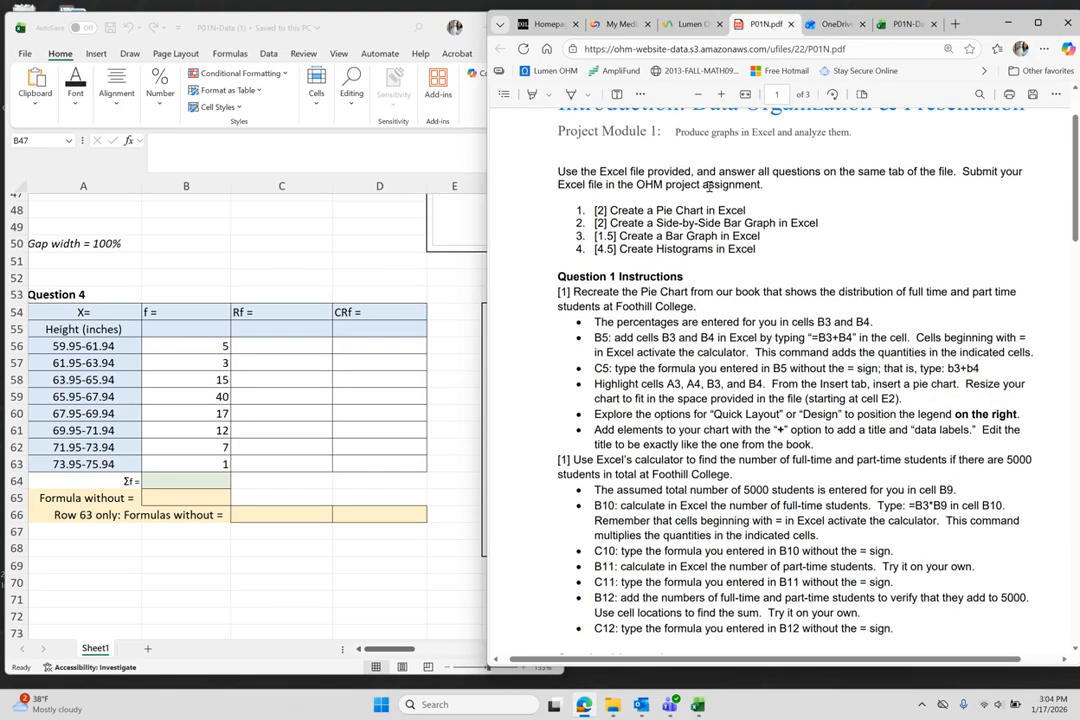
{"action": "scroll", "coordinate": [709, 186], "scroll_direction": "down", "scroll_amount": 10}
{"action": "scroll", "coordinate": [709, 186], "scroll_direction": "down", "scroll_amount": 10}
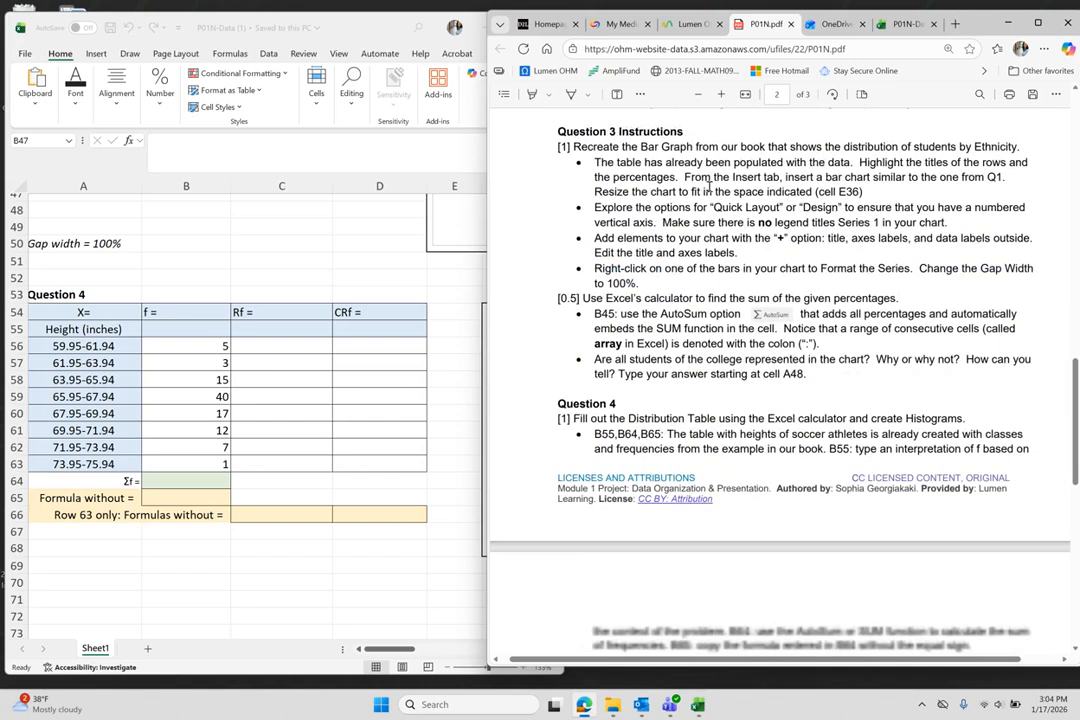
{"action": "scroll", "coordinate": [709, 186], "scroll_direction": "up", "scroll_amount": 5}
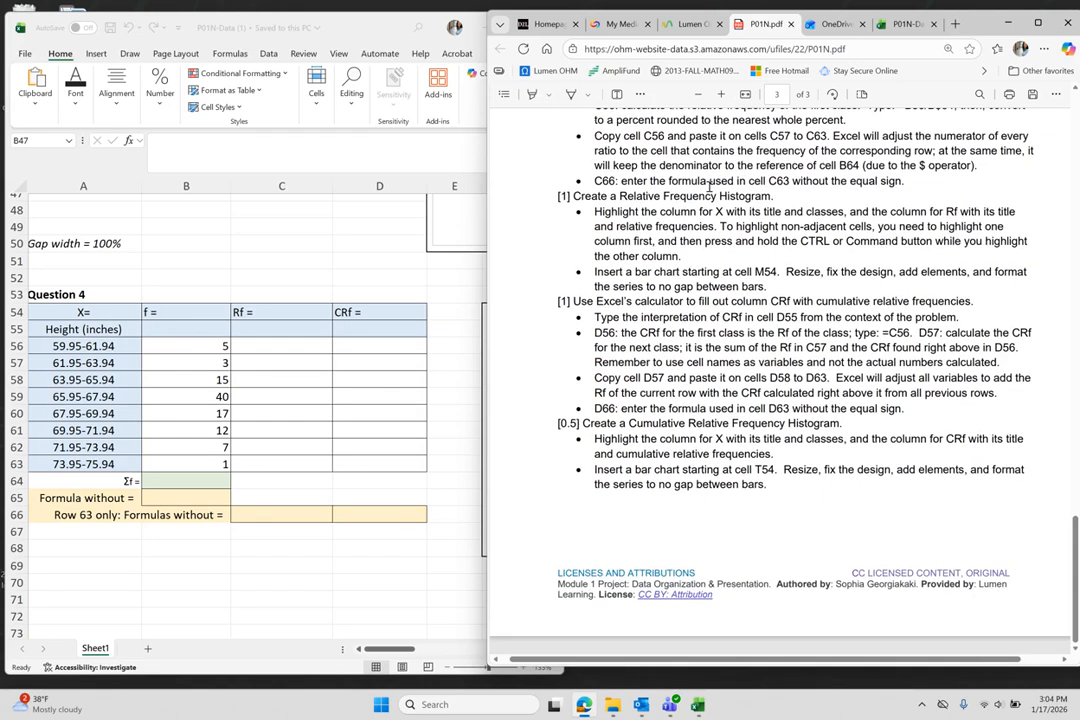
{"action": "scroll", "coordinate": [687, 362], "scroll_direction": "up", "scroll_amount": 2}
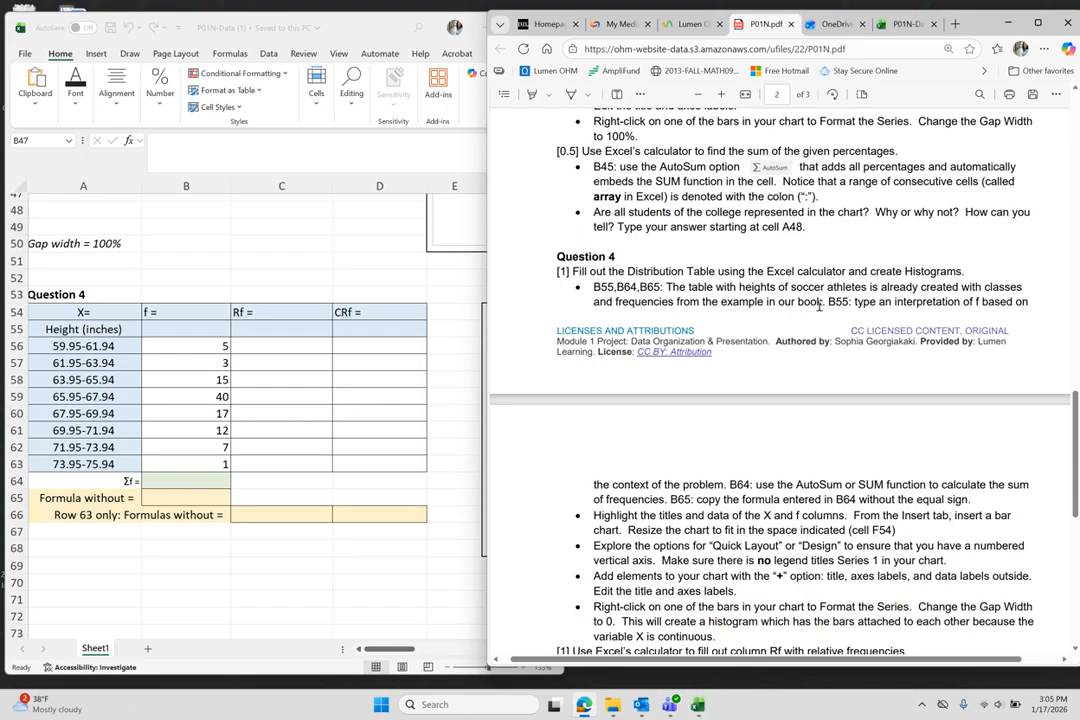
Examine the height classes and frequencies in the Question 4 table of the Excel workbook alongside the PDF instruction for cell B55
{"action": "left_click", "coordinate": [80, 316]}
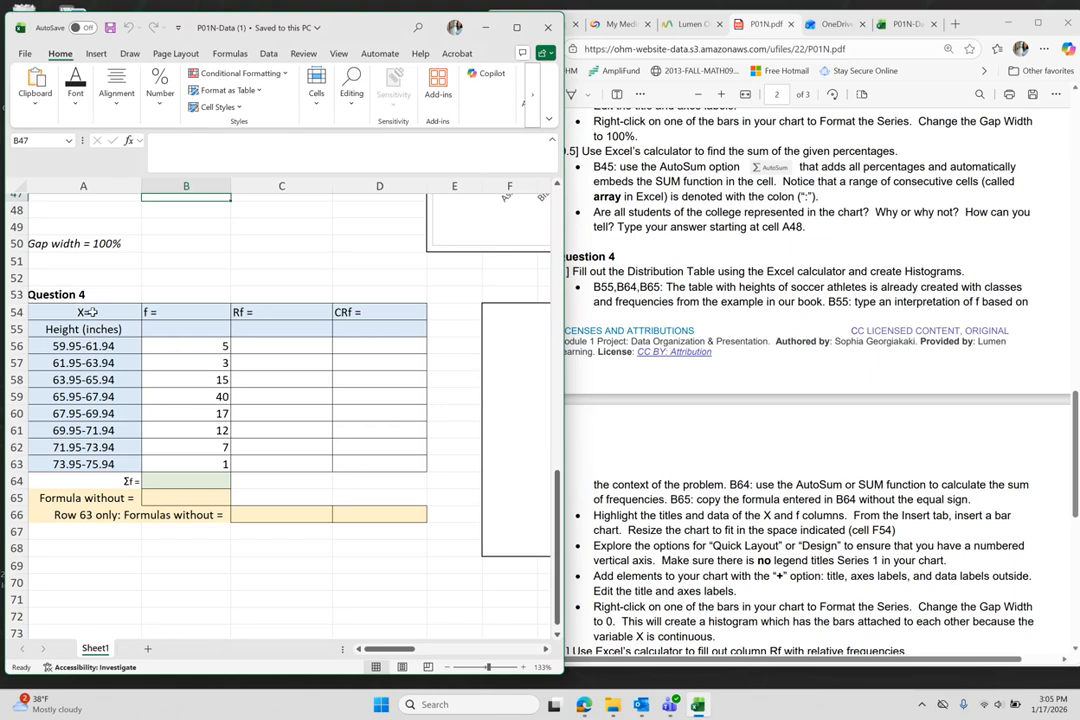
{"action": "left_click", "coordinate": [89, 313]}
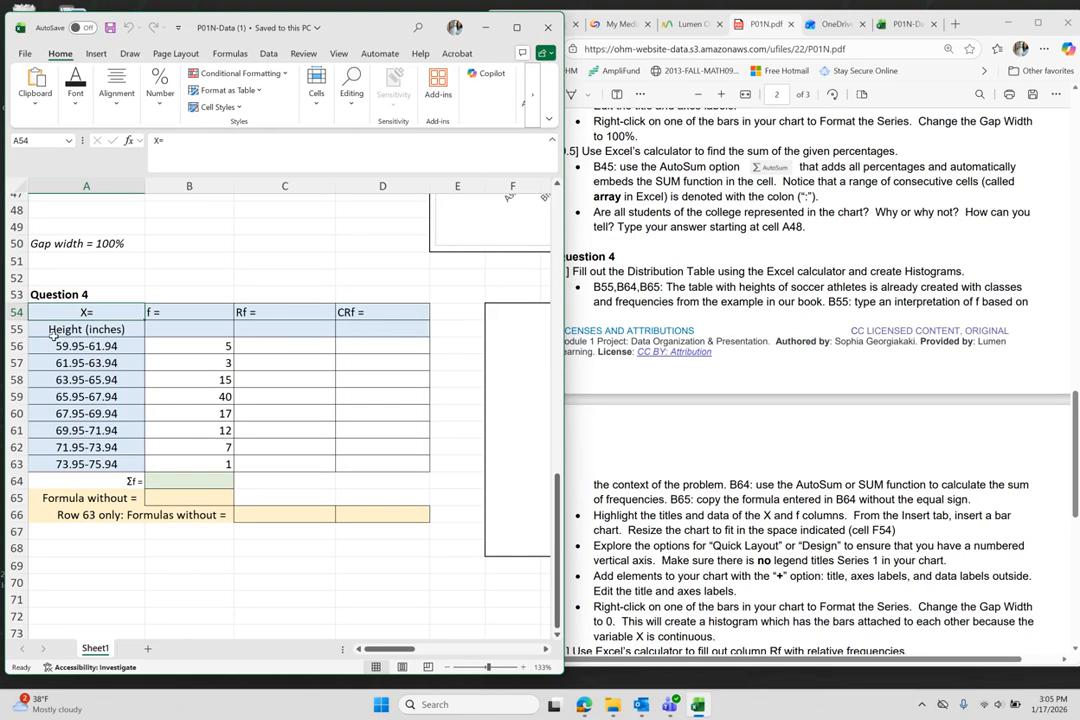
{"action": "left_click", "coordinate": [67, 329]}
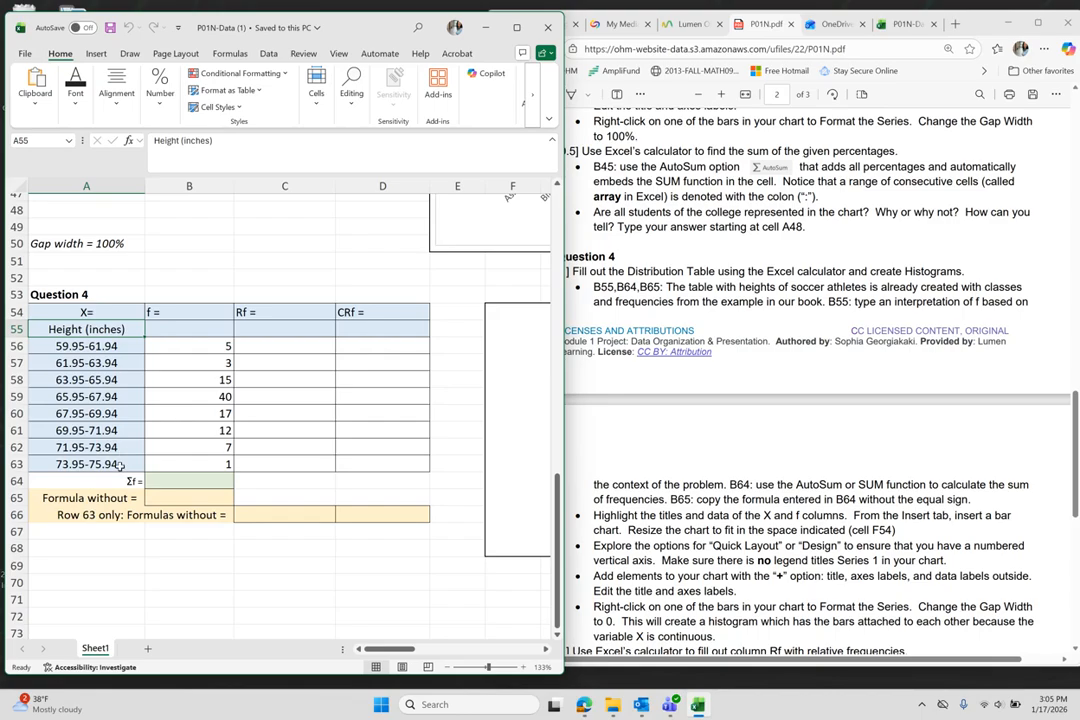
{"action": "left_click", "coordinate": [44, 466]}
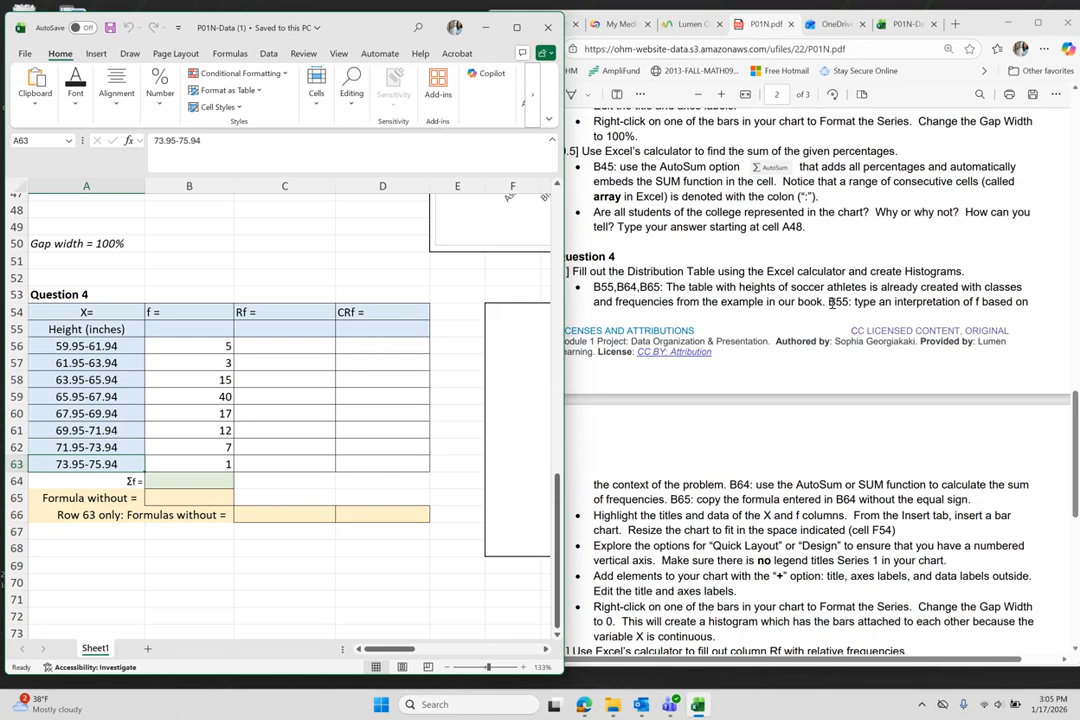
{"action": "left_click_drag", "start_coordinate": [829, 302], "coordinate": [1029, 302]}
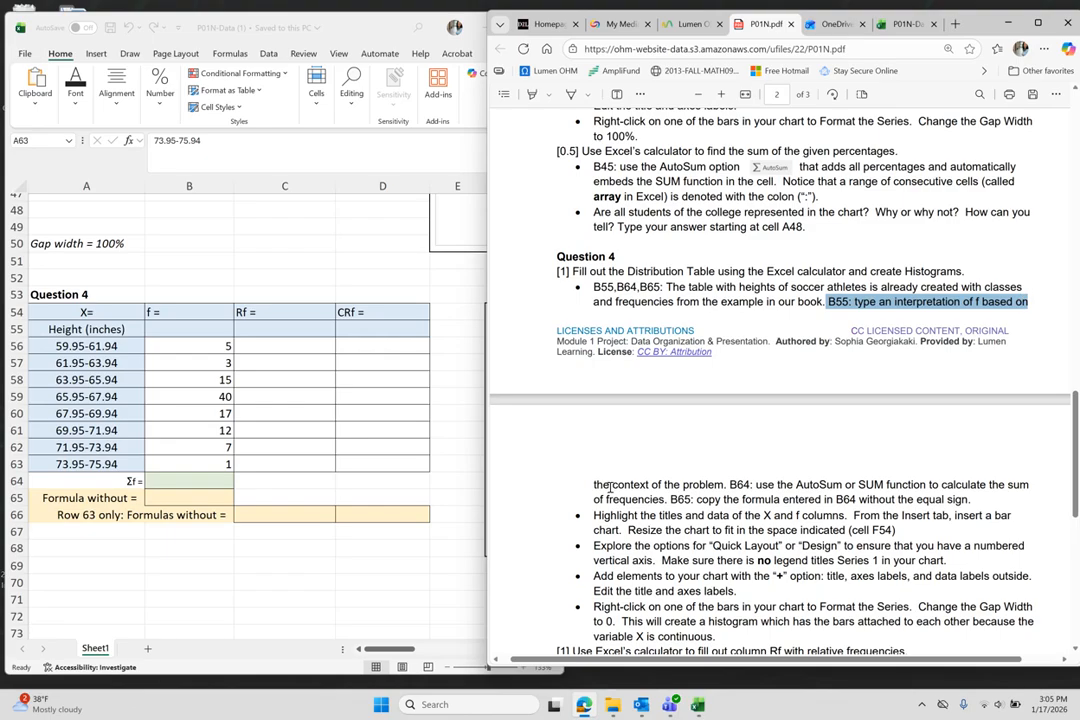
{"action": "scroll", "coordinate": [257, 399], "scroll_direction": "right", "scroll_amount": 2}
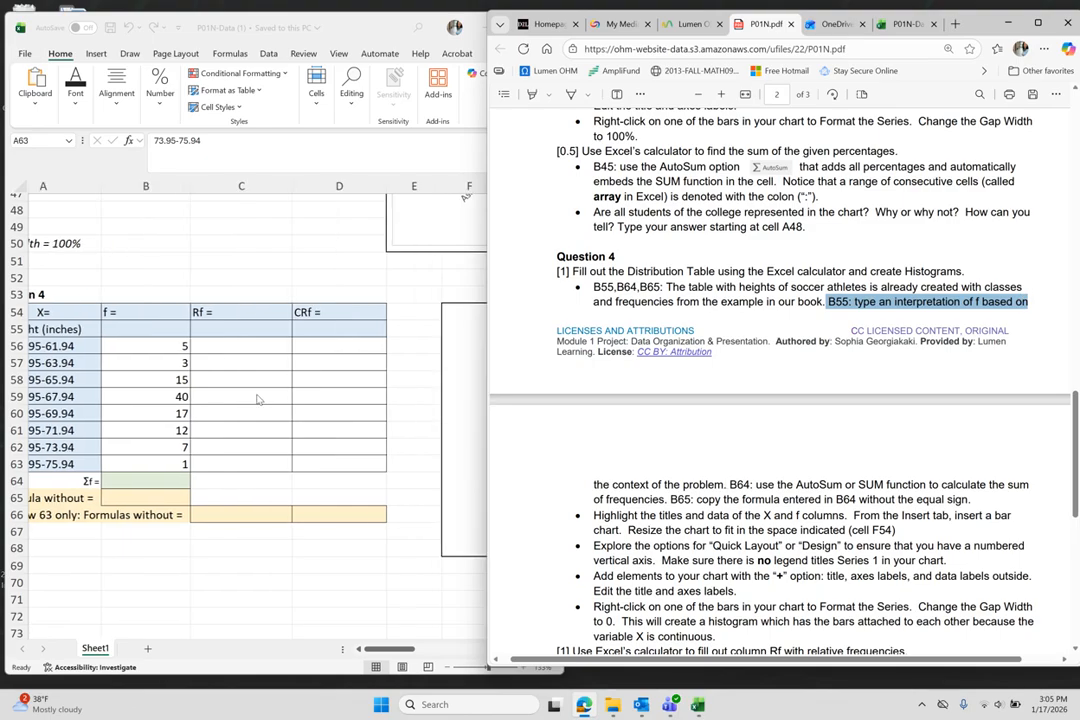
{"action": "scroll", "coordinate": [257, 399], "scroll_direction": "right", "scroll_amount": 1}
{"action": "scroll", "coordinate": [140, 295], "scroll_direction": "left", "scroll_amount": 3}
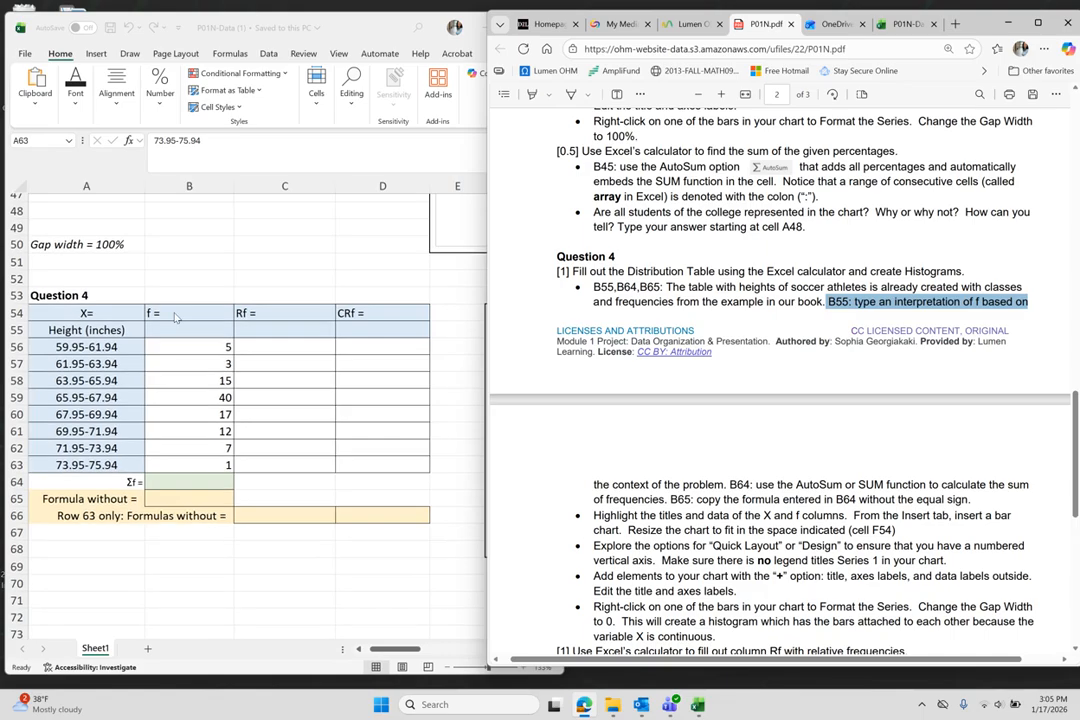
{"action": "left_click", "coordinate": [220, 353]}
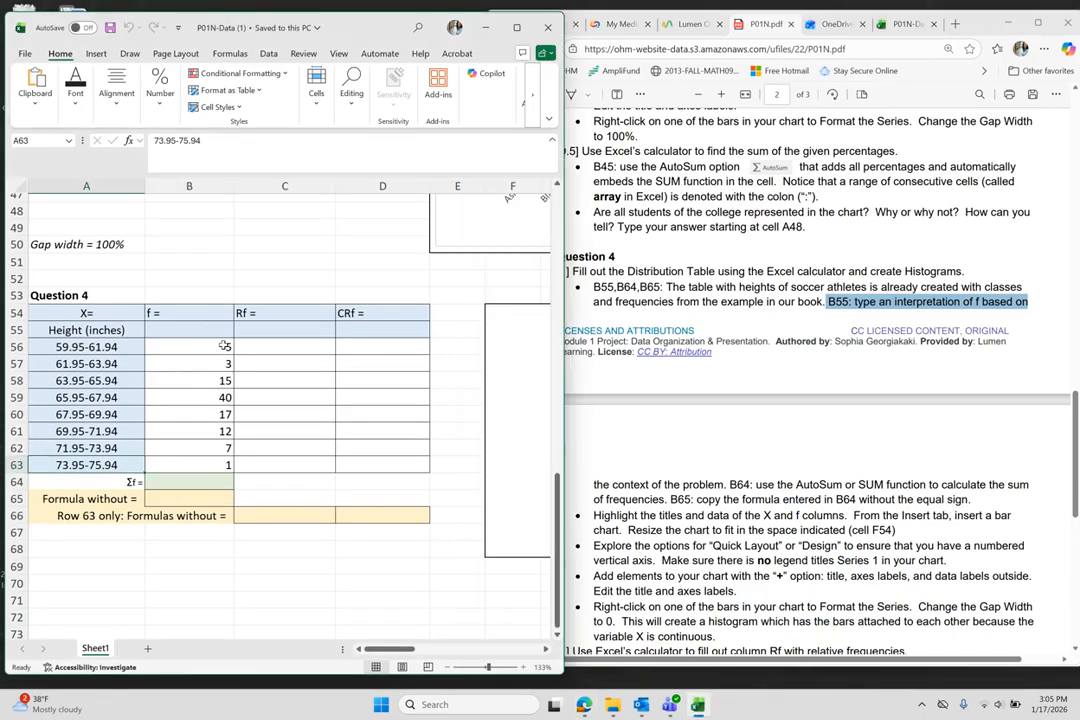
{"action": "left_click", "coordinate": [224, 346]}
{"action": "left_click", "coordinate": [221, 364]}
{"action": "left_click", "coordinate": [219, 381]}
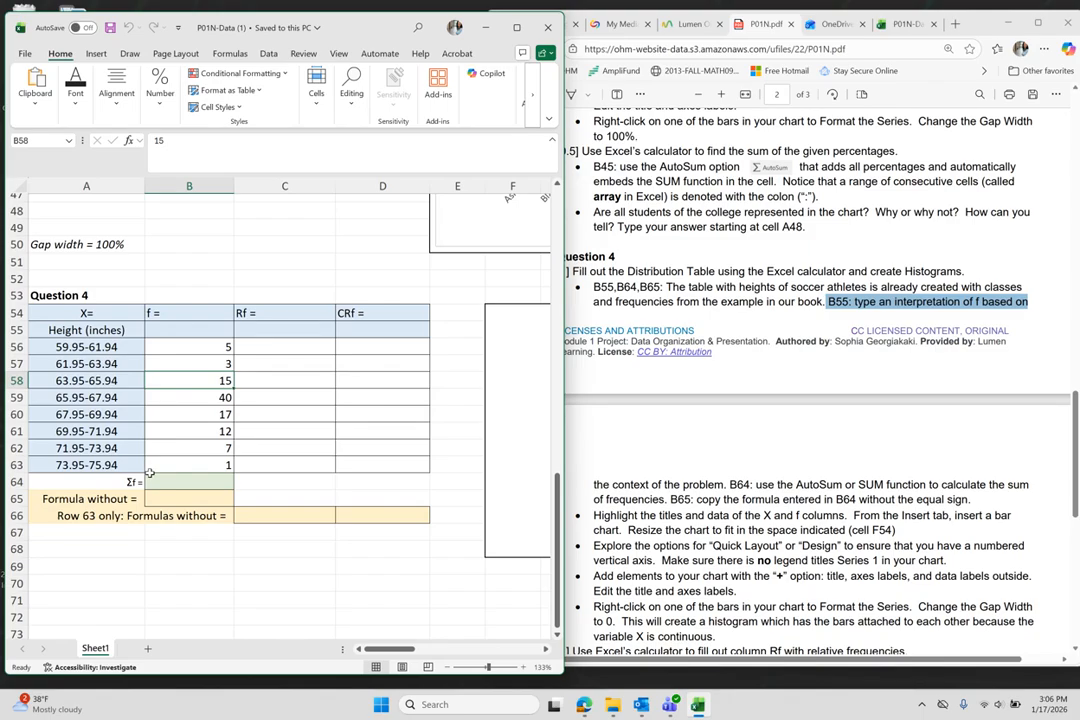
Enter "Number of Athletes with that specific height" in cell B55 as the interpretation of f
{"action": "left_click", "coordinate": [174, 326]}
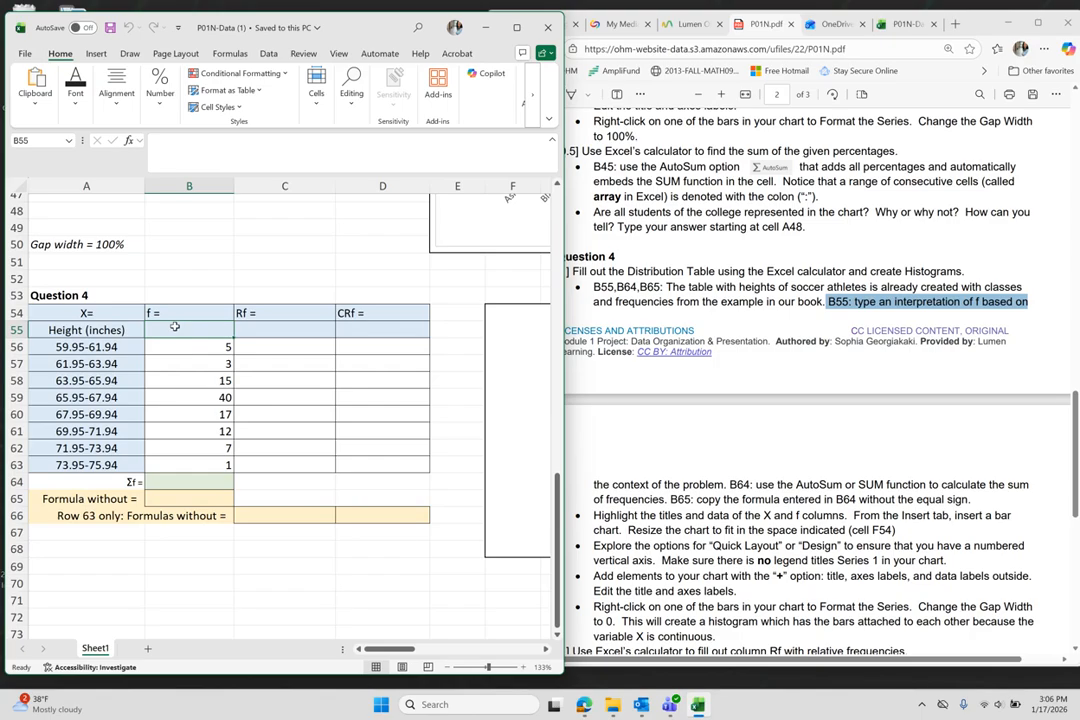
{"action": "type", "text": "Number"}
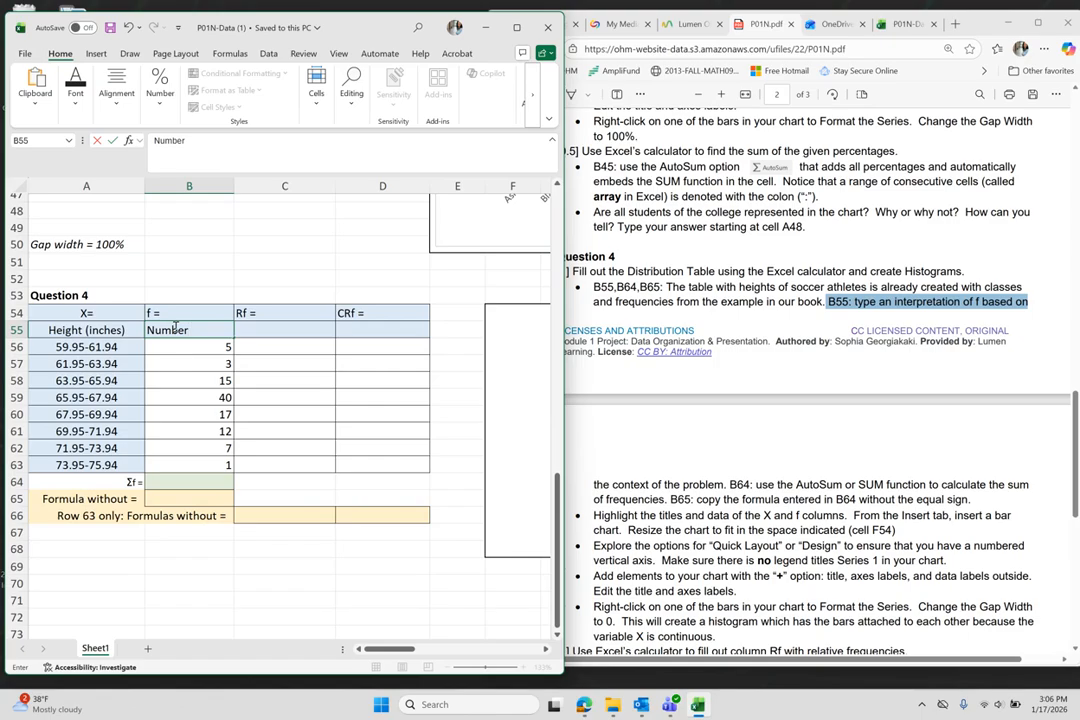
{"action": "type", "text": " of Athletes"}
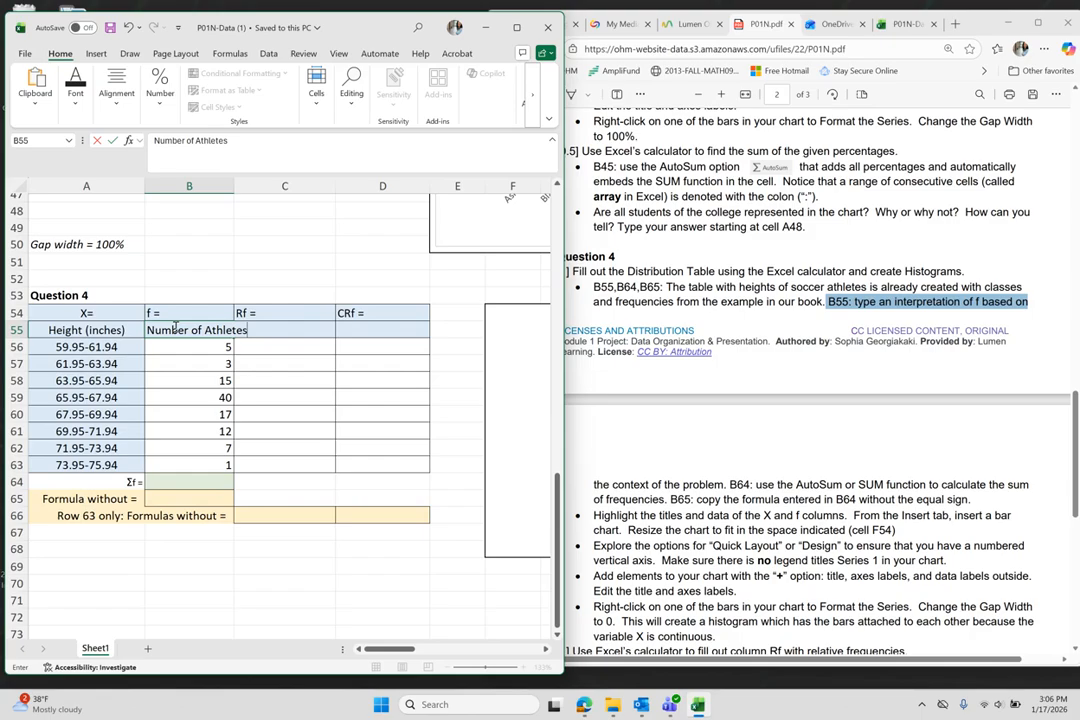
{"action": "type", "text": "with that sp"}
{"action": "key", "text": "BackSpace"}
{"action": "type", "text": "pecific"}
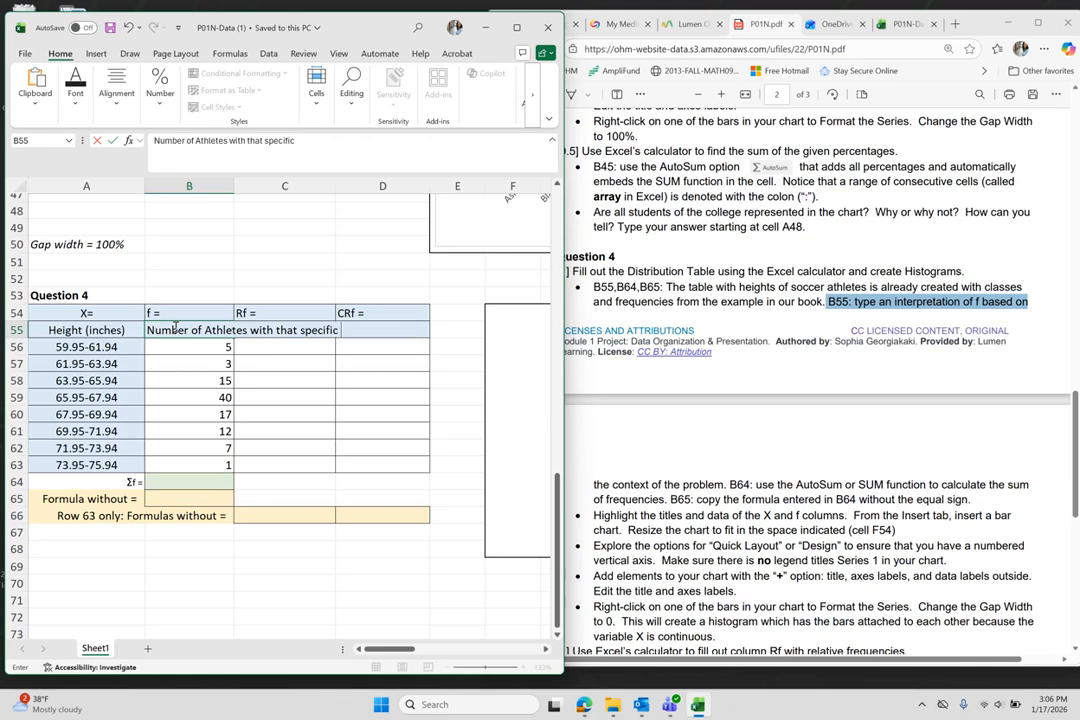
{"action": "type", "text": " height"}
{"action": "key", "text": "Return"}
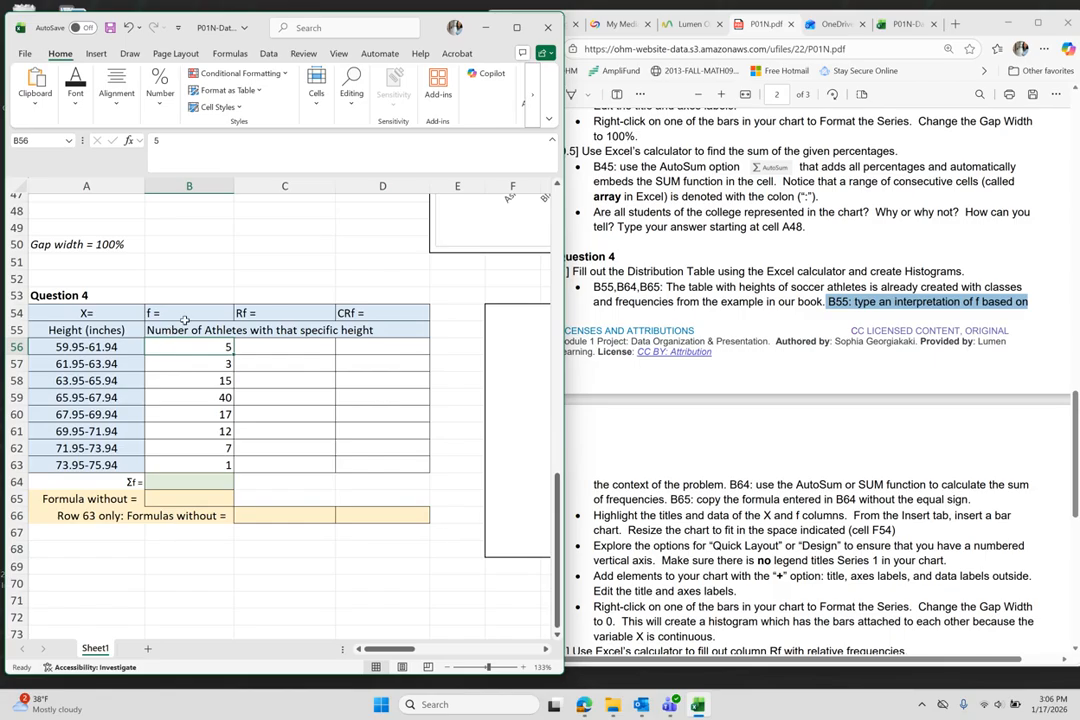
{"action": "left_click", "coordinate": [169, 328]}
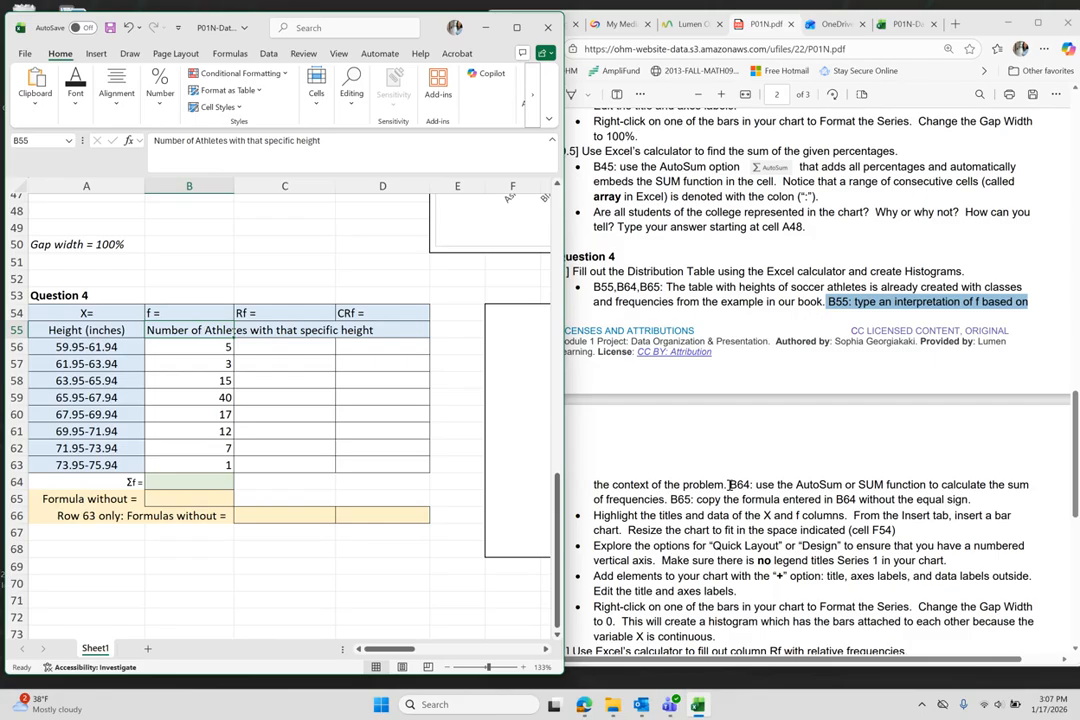
Following the PDF instruction for B64, total the frequencies B56:B63 in cell B64 with AutoSum
{"action": "left_click_drag", "start_coordinate": [730, 484], "coordinate": [986, 487]}
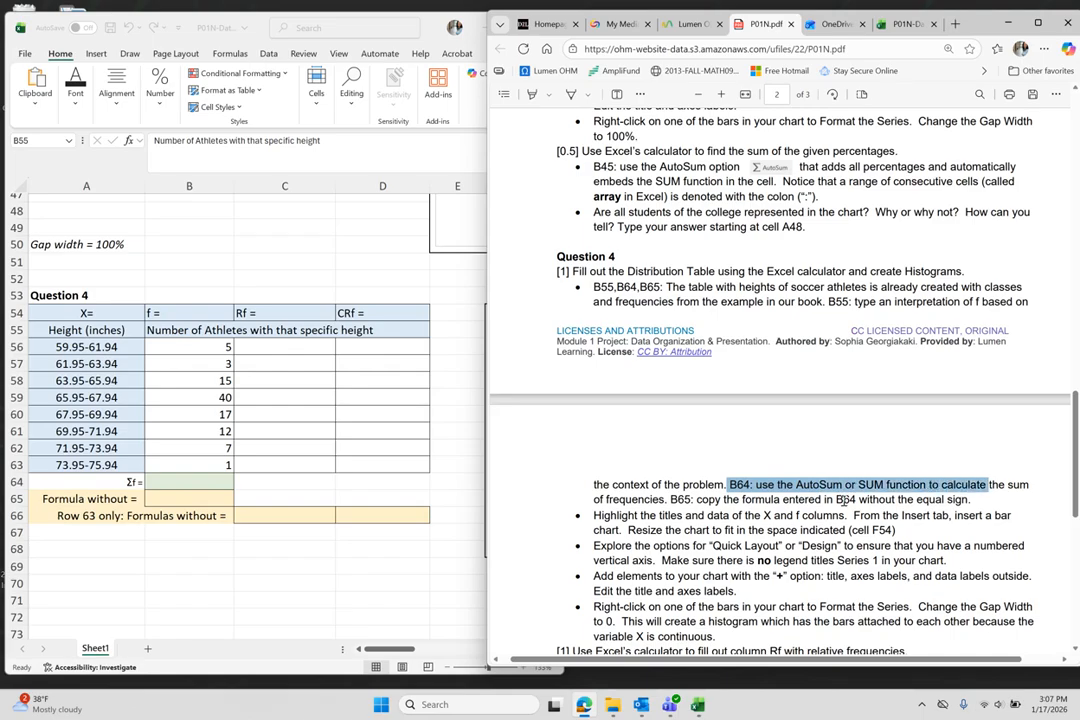
{"action": "left_click_drag", "start_coordinate": [843, 500], "coordinate": [669, 499]}
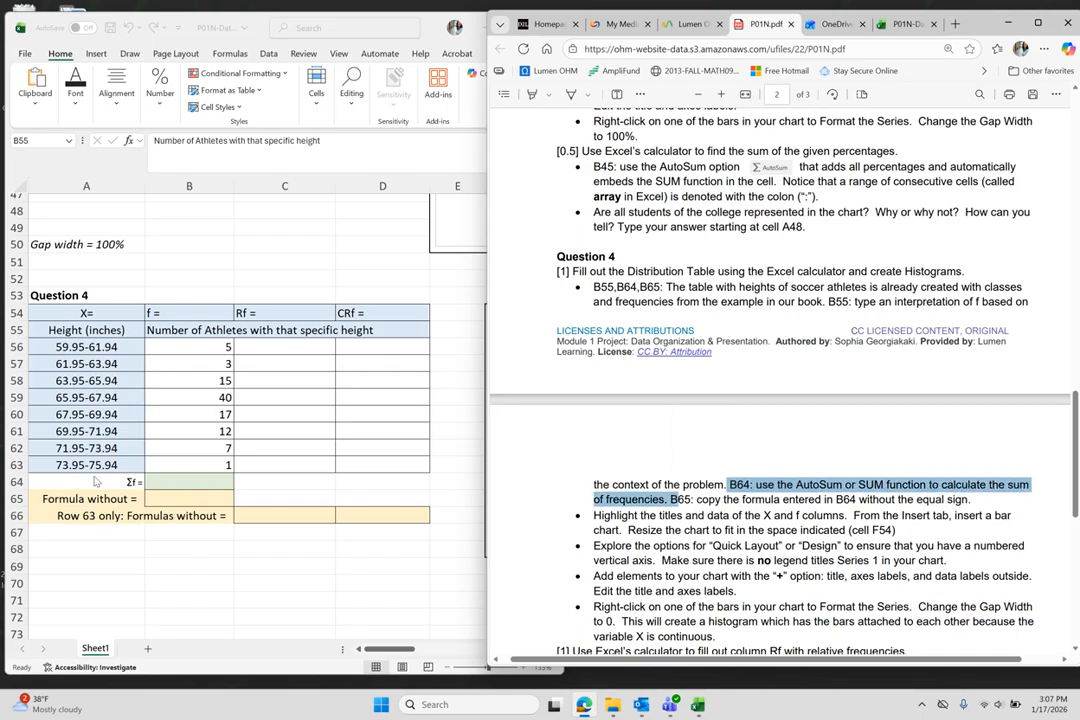
{"action": "left_click", "coordinate": [189, 481]}
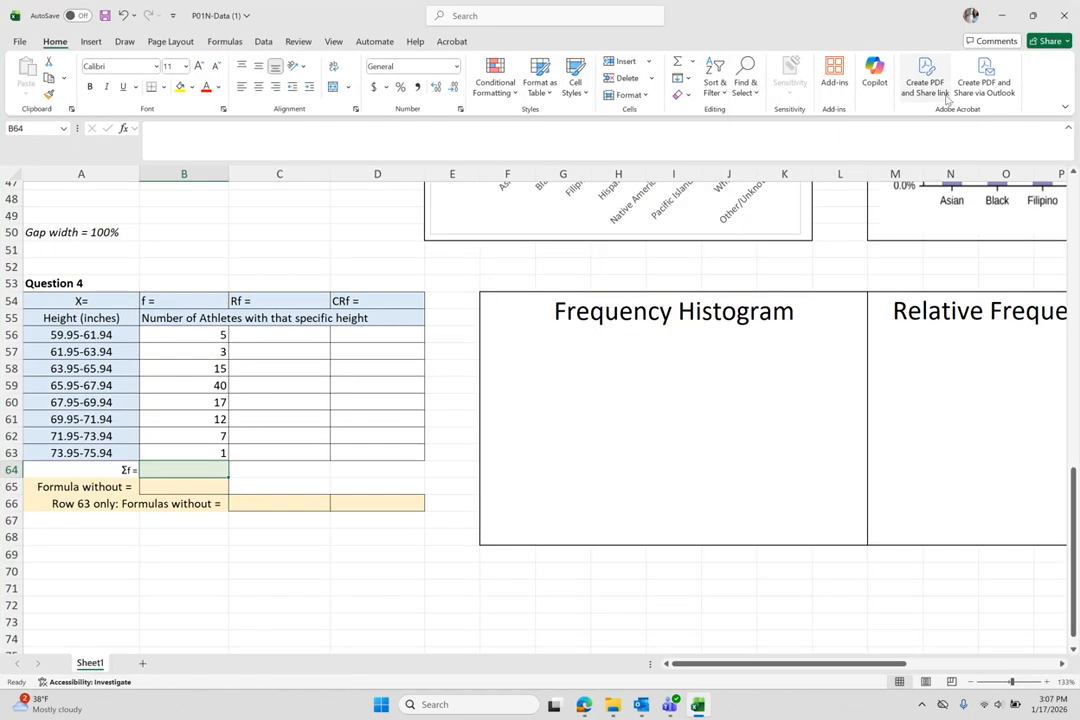
{"action": "left_click", "coordinate": [668, 62]}
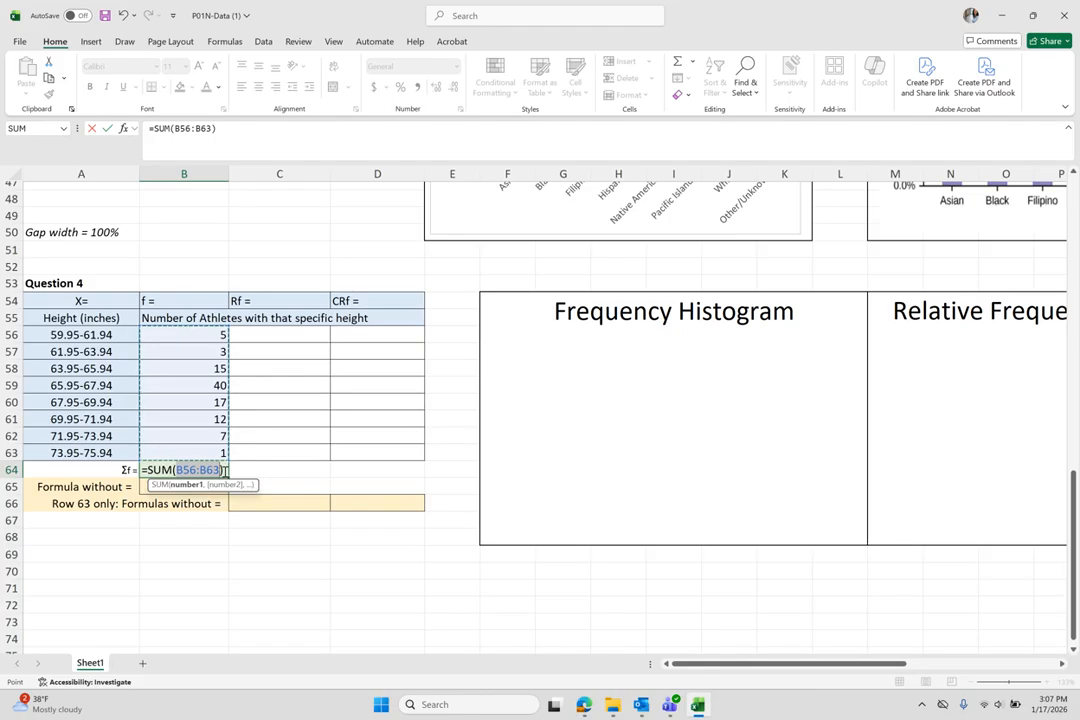
{"action": "key", "text": "Return"}
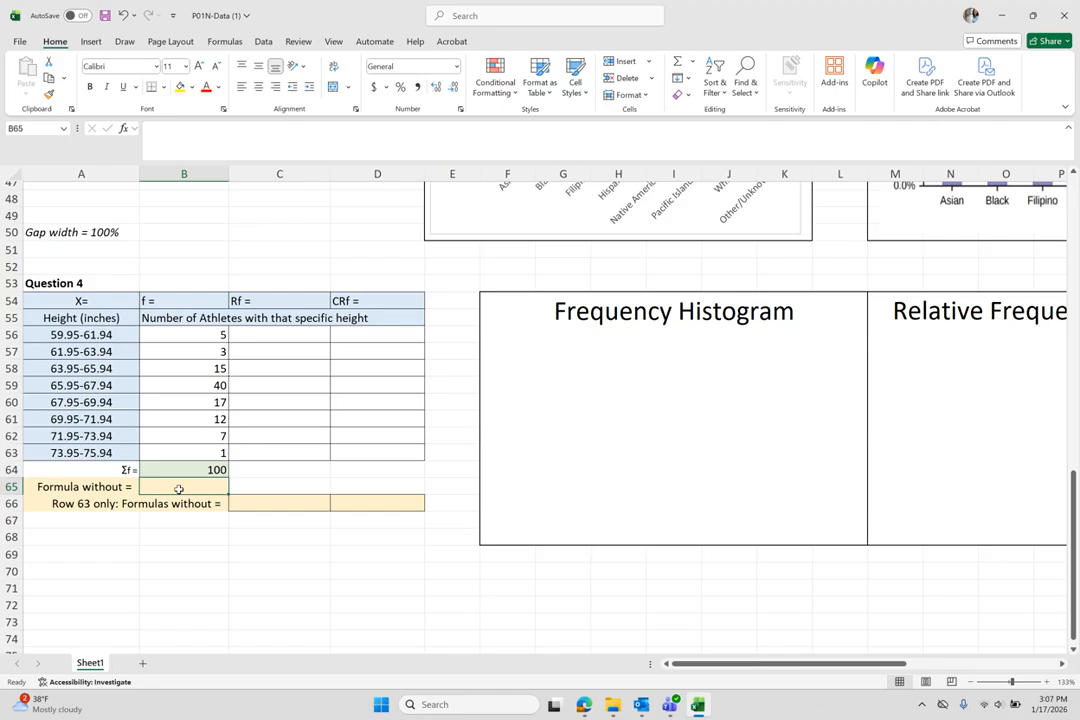
Enter the sum formula without its equal sign, sum(B56:B63), in cell B65 and select the total row cells A64:B64
{"action": "type", "text": "sum("}
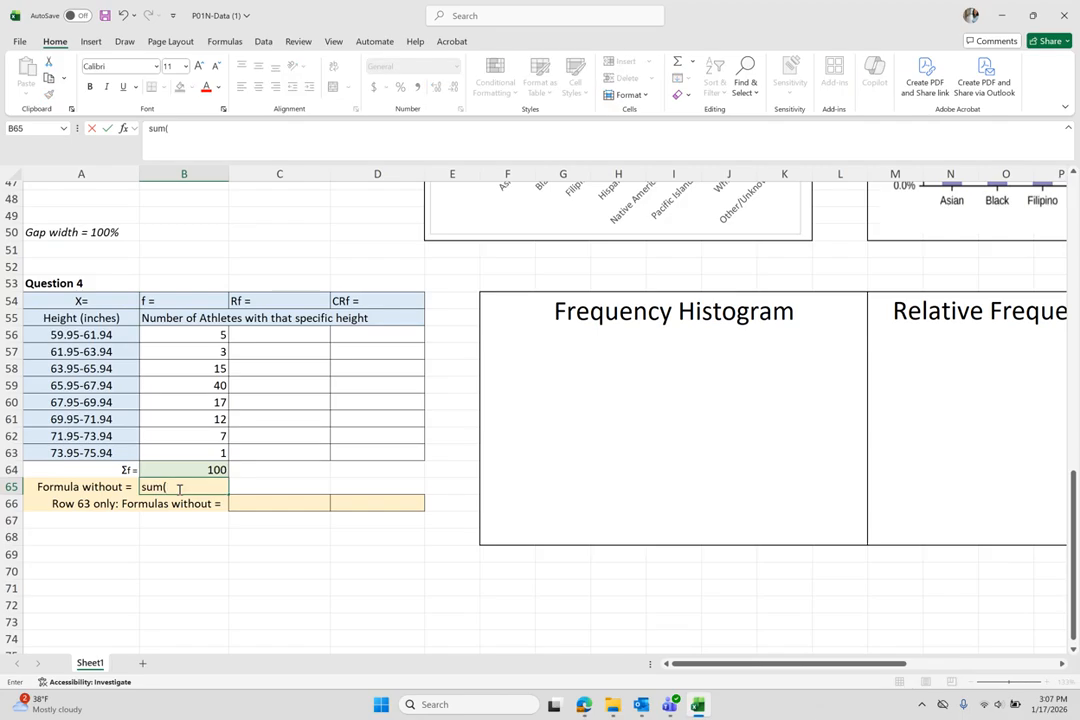
{"action": "type", "text": "B56:B63)"}
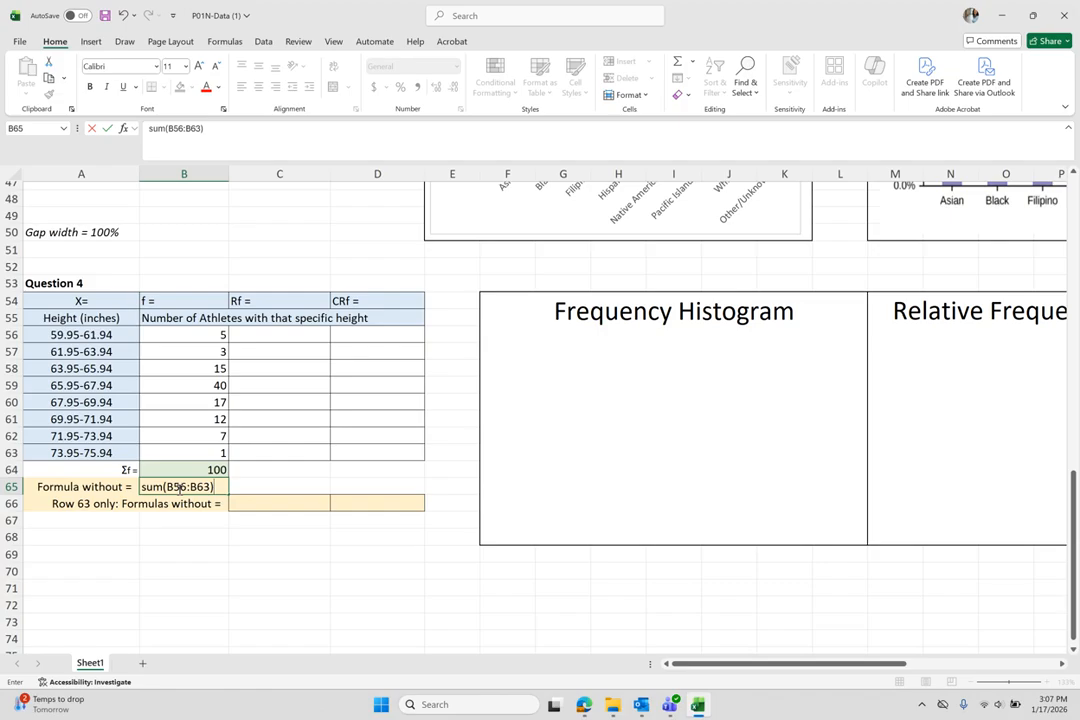
{"action": "key", "text": "Return"}
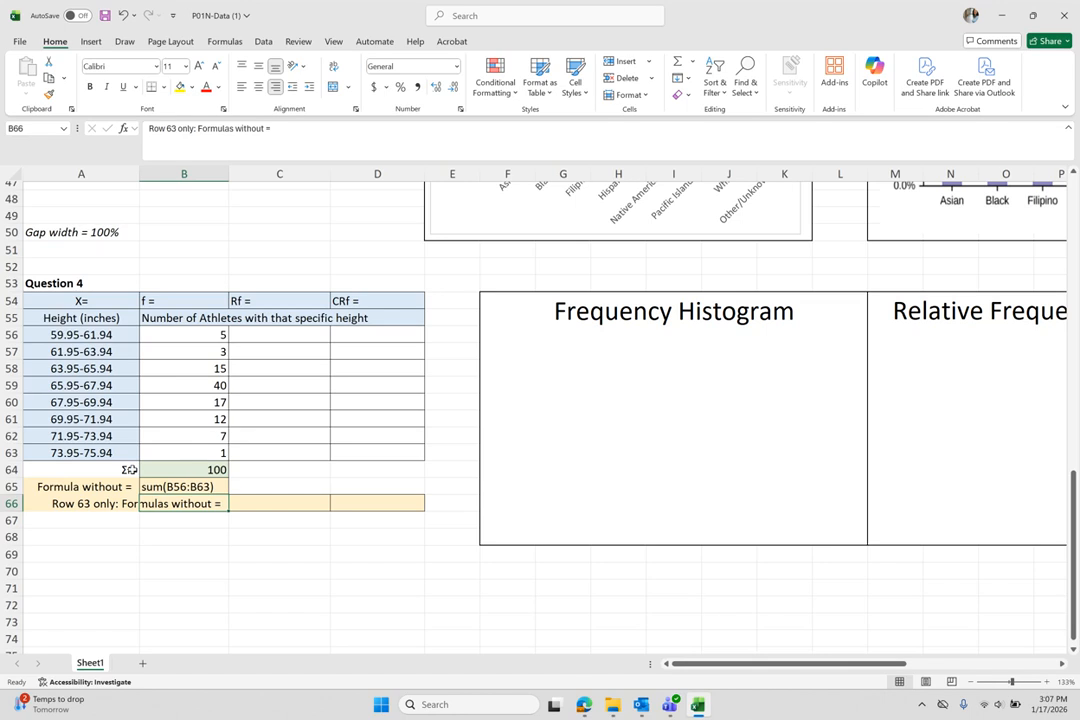
{"action": "left_click_drag", "start_coordinate": [125, 469], "coordinate": [220, 470]}
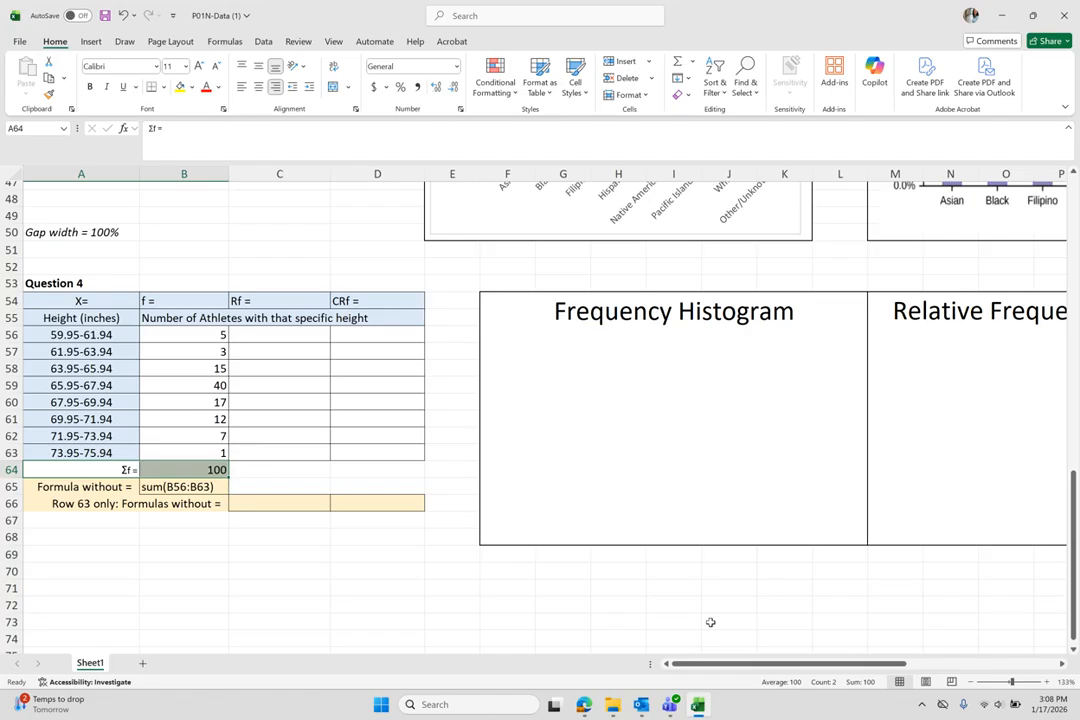
Read the PDF instruction on charting the X and f columns, and locate the Frequency Histogram space in the Excel workbook
{"action": "mouse_move", "coordinate": [1033, 17]}
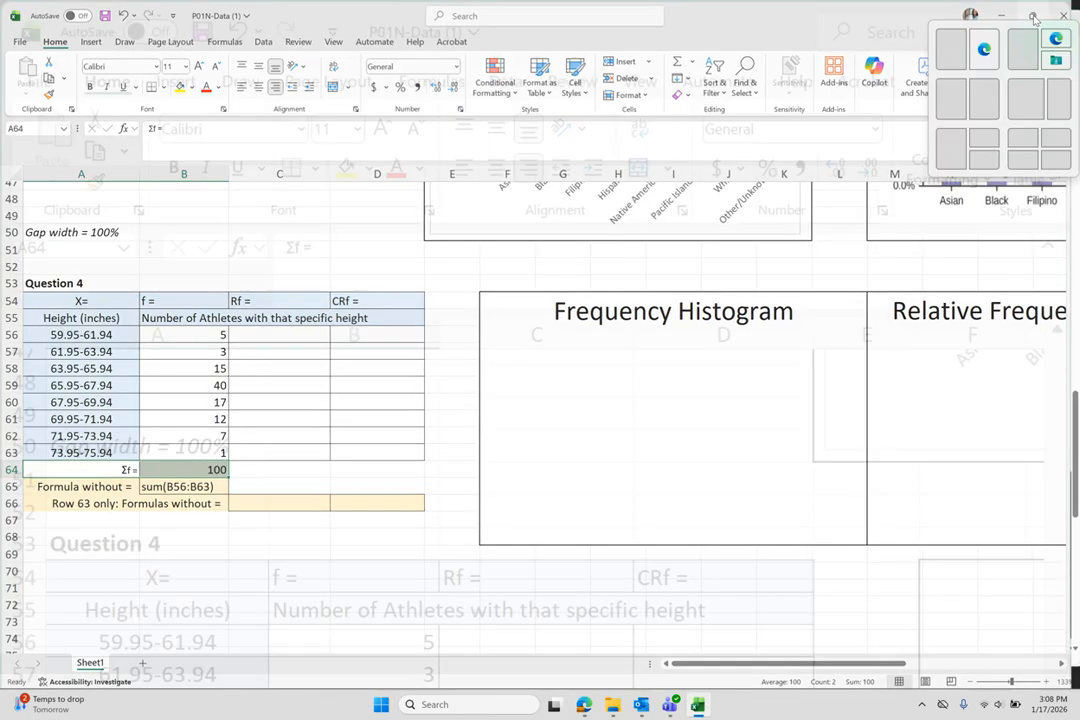
{"action": "left_click", "coordinate": [950, 45]}
{"action": "left_click", "coordinate": [763, 553]}
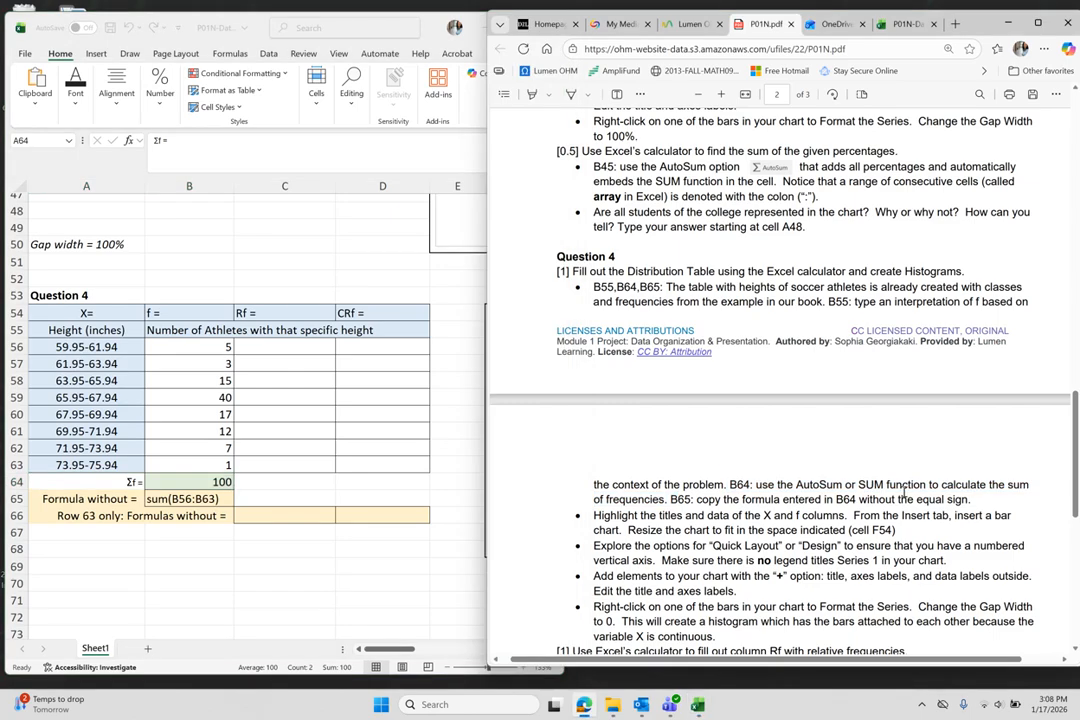
{"action": "left_click_drag", "start_coordinate": [594, 516], "coordinate": [852, 530]}
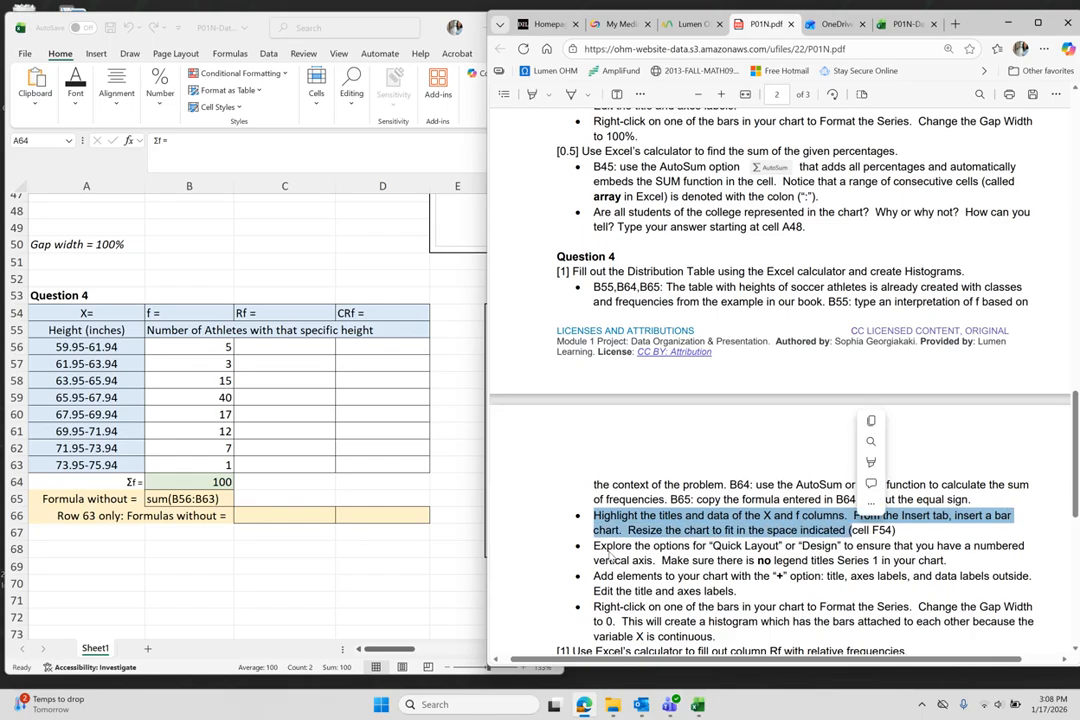
{"action": "left_click", "coordinate": [348, 566]}
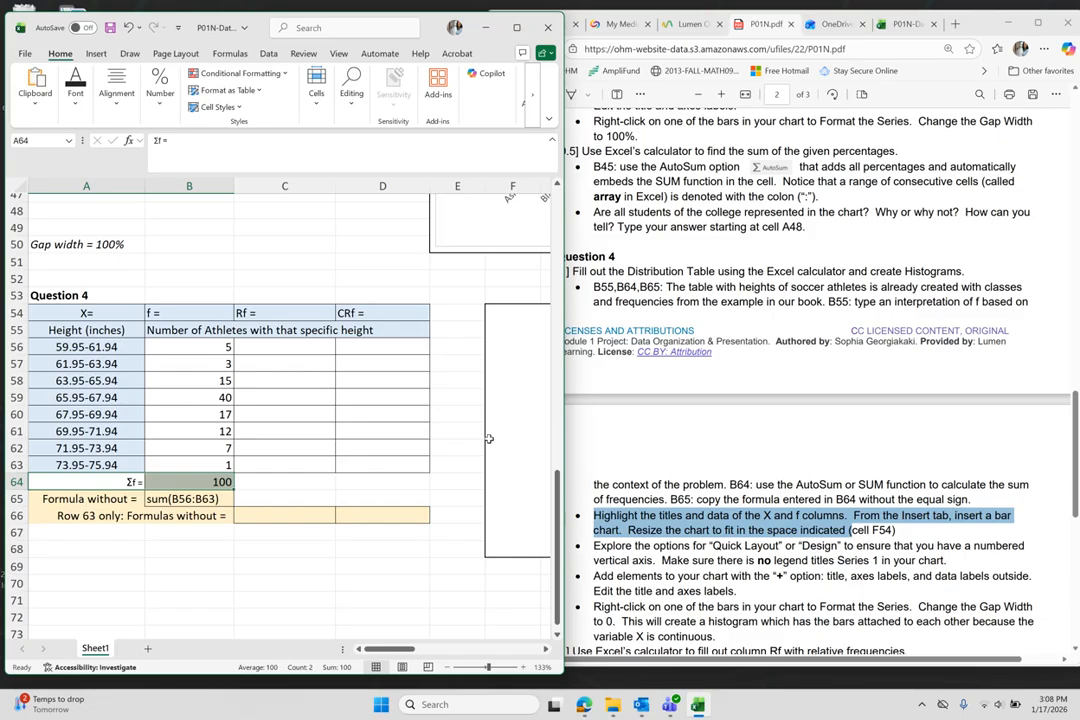
{"action": "scroll", "coordinate": [480, 435], "scroll_direction": "right", "scroll_amount": 6}
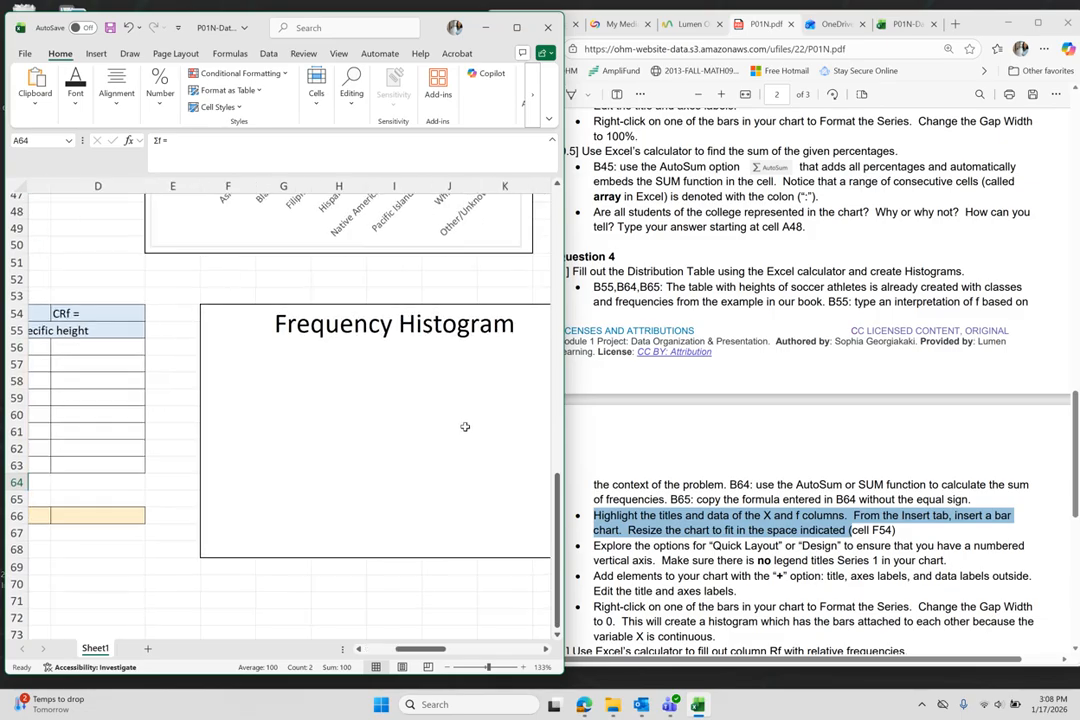
{"action": "left_click", "coordinate": [518, 28]}
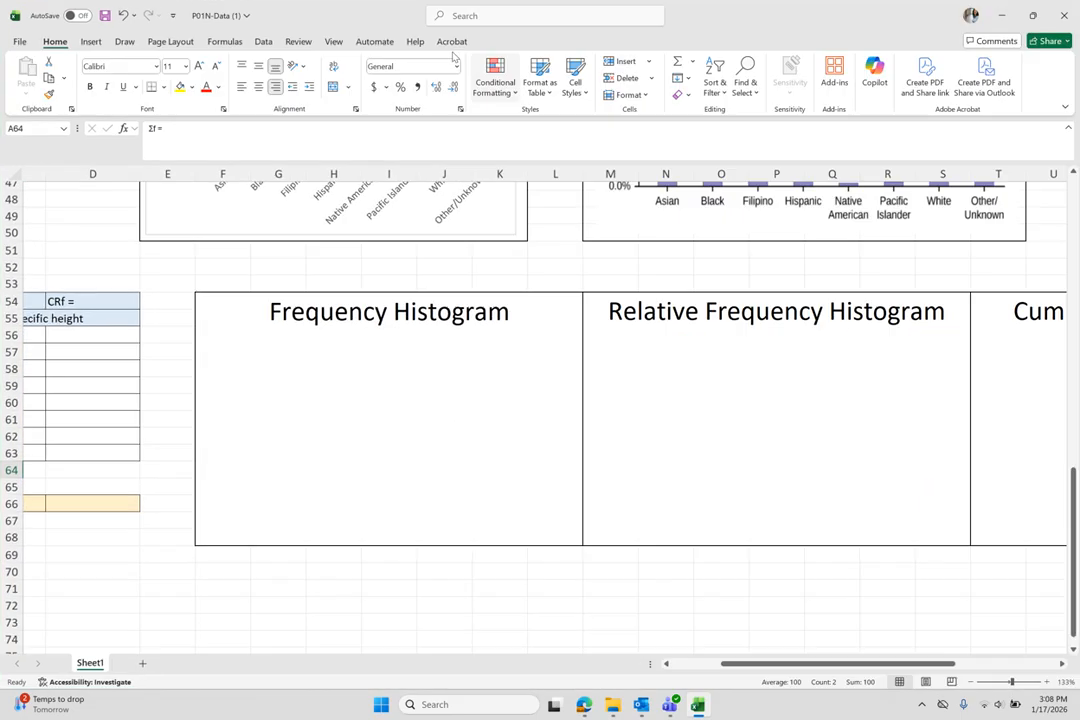
{"action": "scroll", "coordinate": [161, 345], "scroll_direction": "left", "scroll_amount": 5}
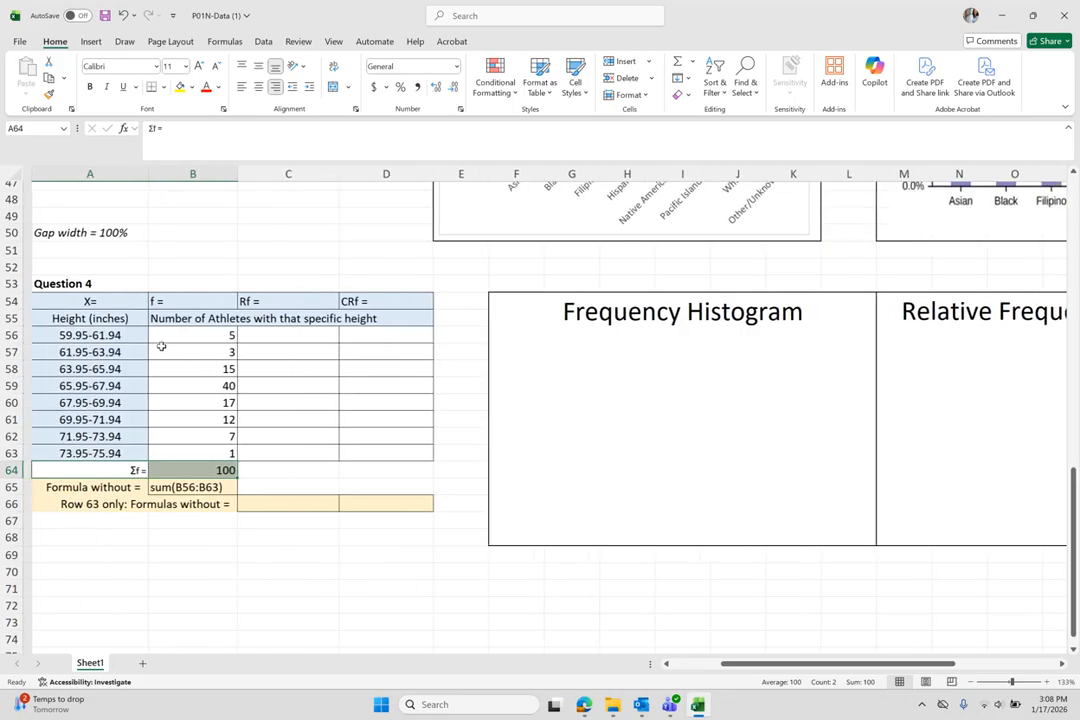
Insert the recommended clustered column chart for A55:B63 and fit it inside the Frequency Histogram space at F54
{"action": "left_click_drag", "start_coordinate": [57, 318], "coordinate": [175, 453]}
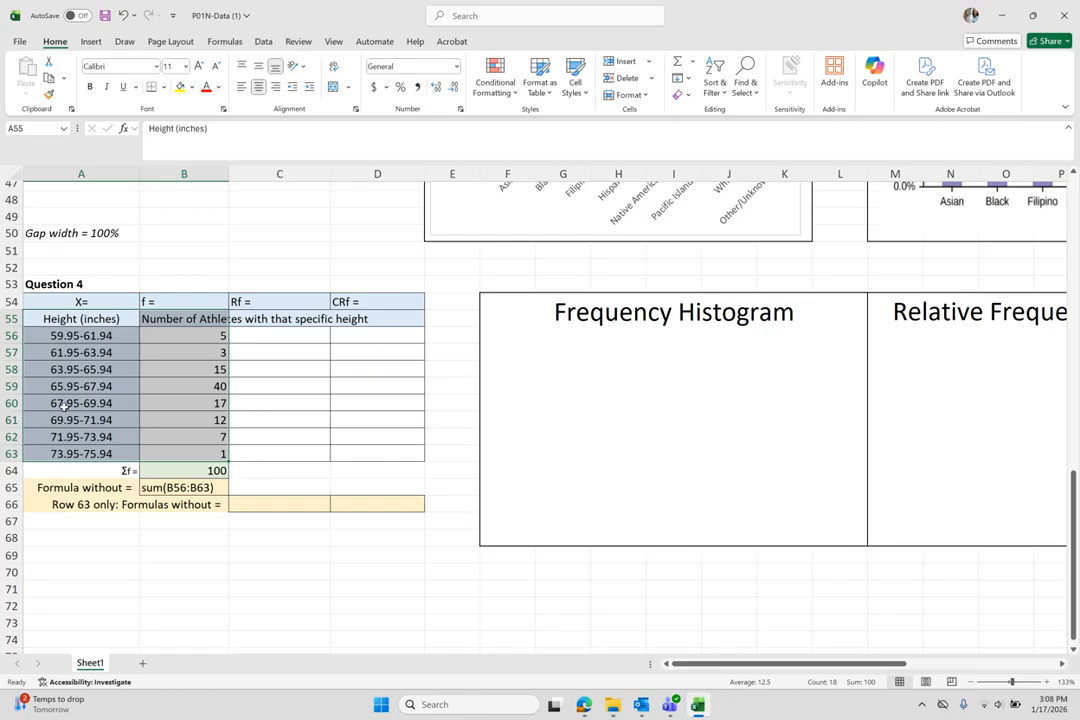
{"action": "left_click", "coordinate": [91, 42]}
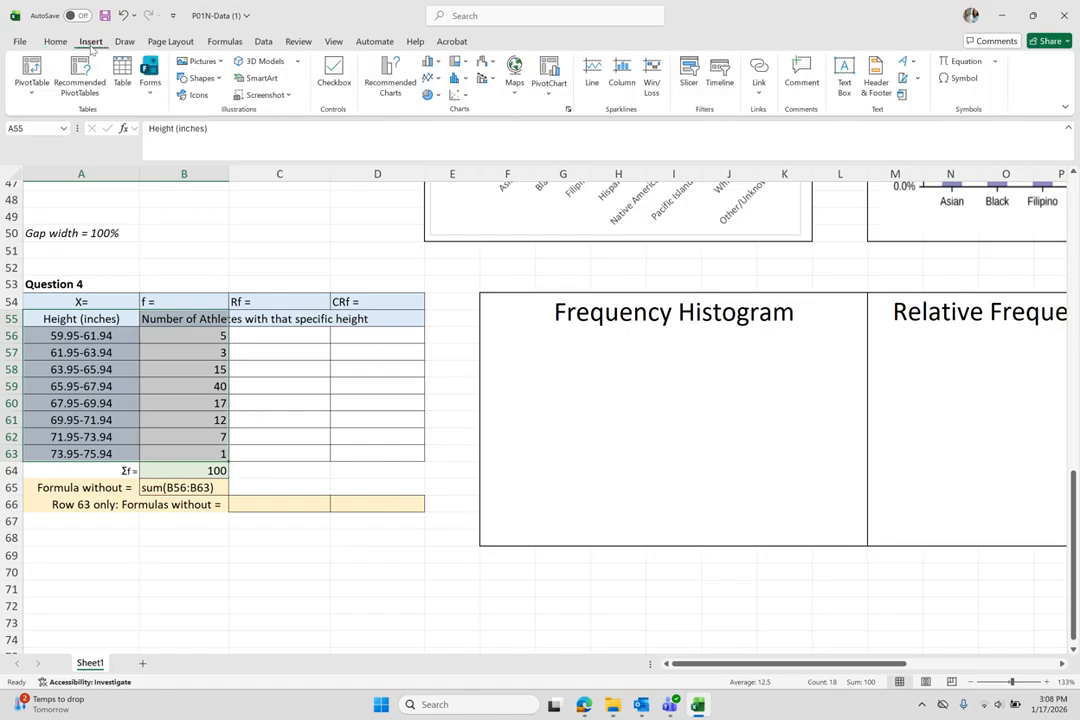
{"action": "left_click", "coordinate": [462, 80]}
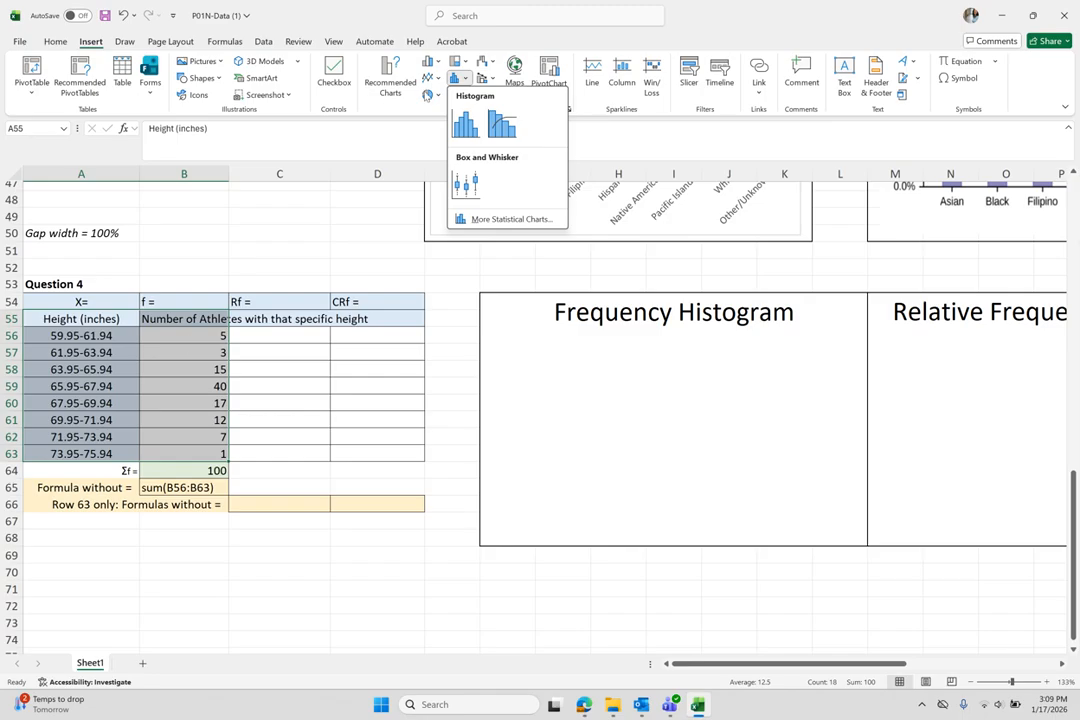
{"action": "left_click", "coordinate": [390, 88]}
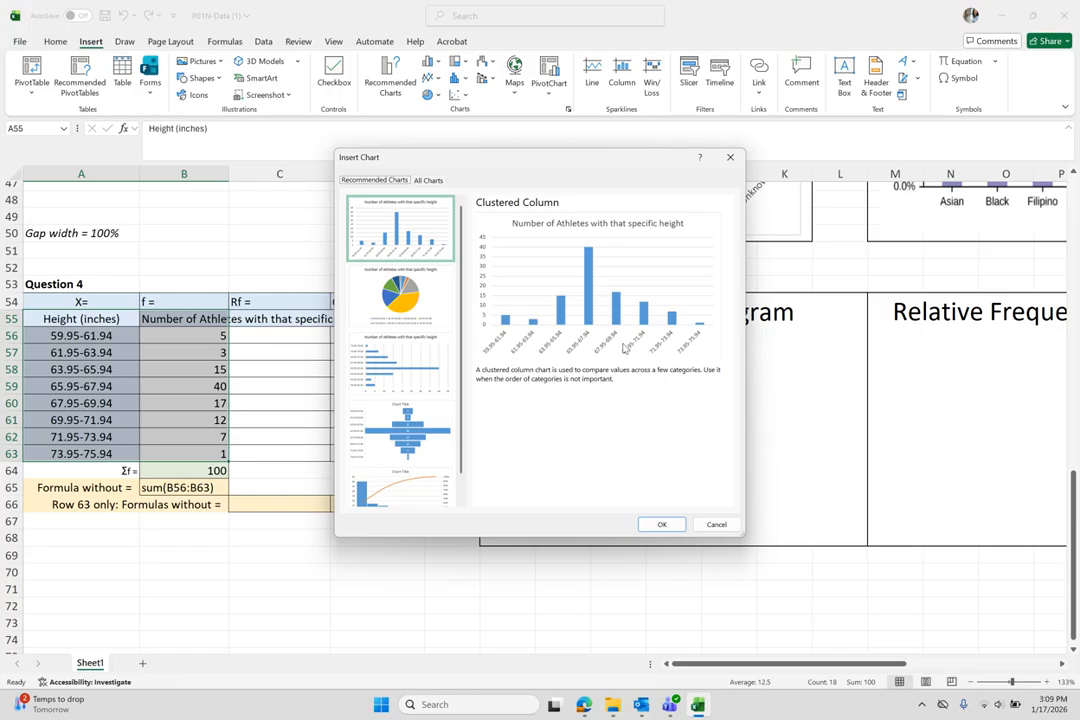
{"action": "left_click", "coordinate": [662, 525]}
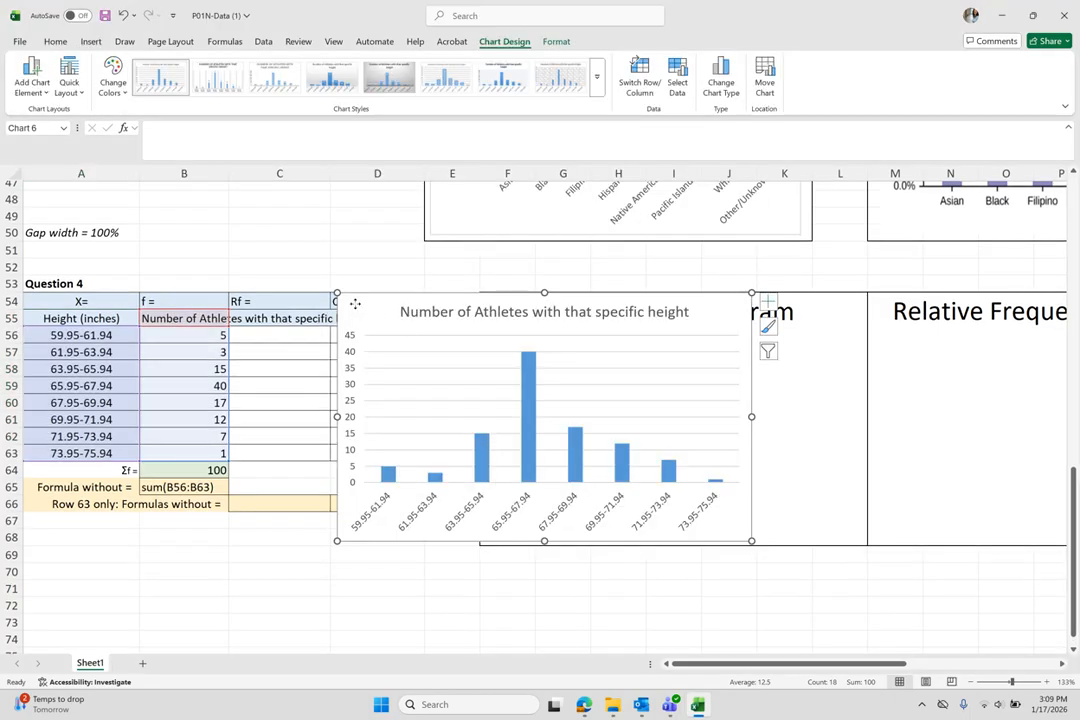
{"action": "left_click_drag", "start_coordinate": [354, 303], "coordinate": [503, 310]}
{"action": "left_click_drag", "start_coordinate": [900, 548], "coordinate": [860, 536]}
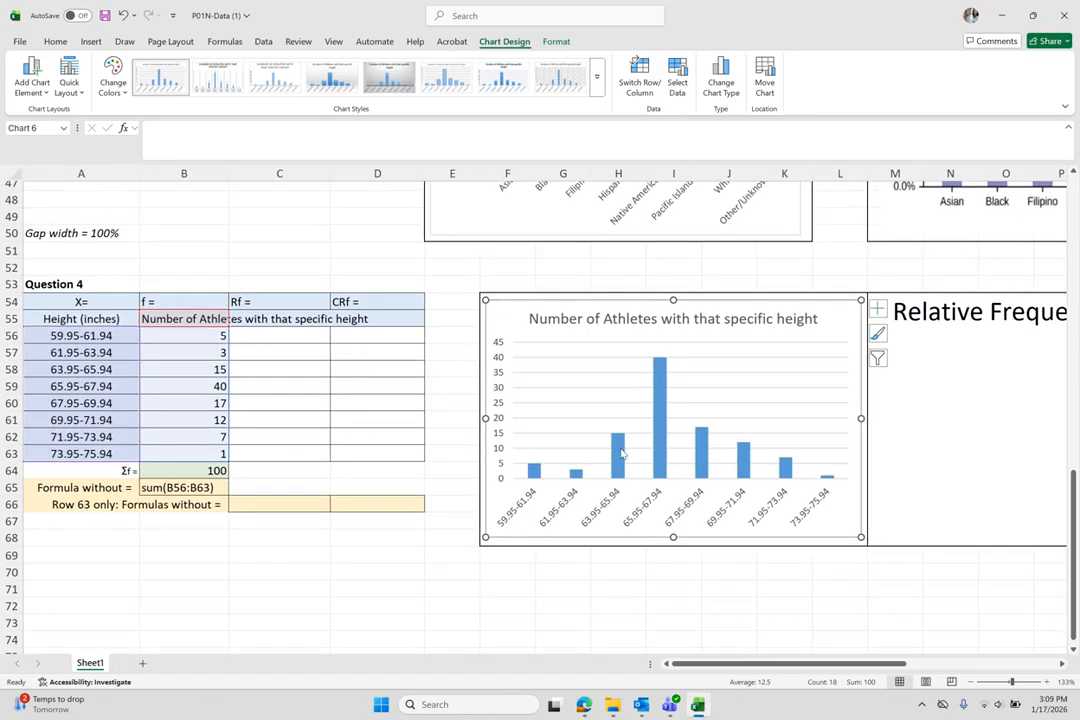
Set the gap width of the height chart's bars to 0% so they touch like a histogram
{"action": "mouse_move", "coordinate": [650, 383]}
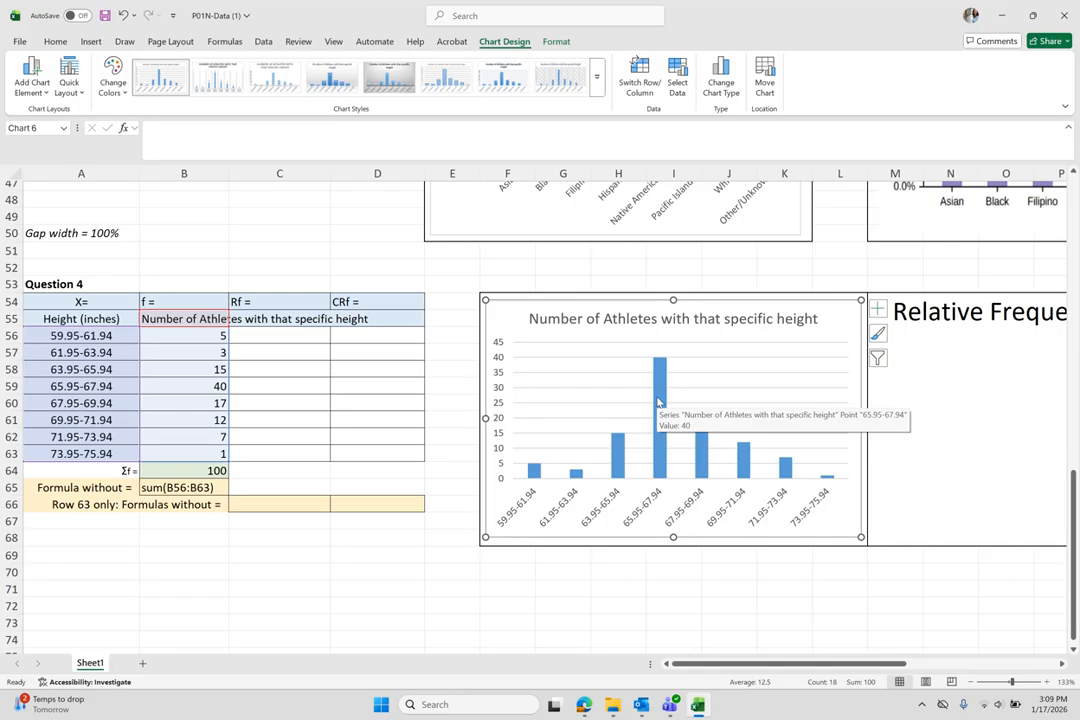
{"action": "right_click", "coordinate": [658, 401]}
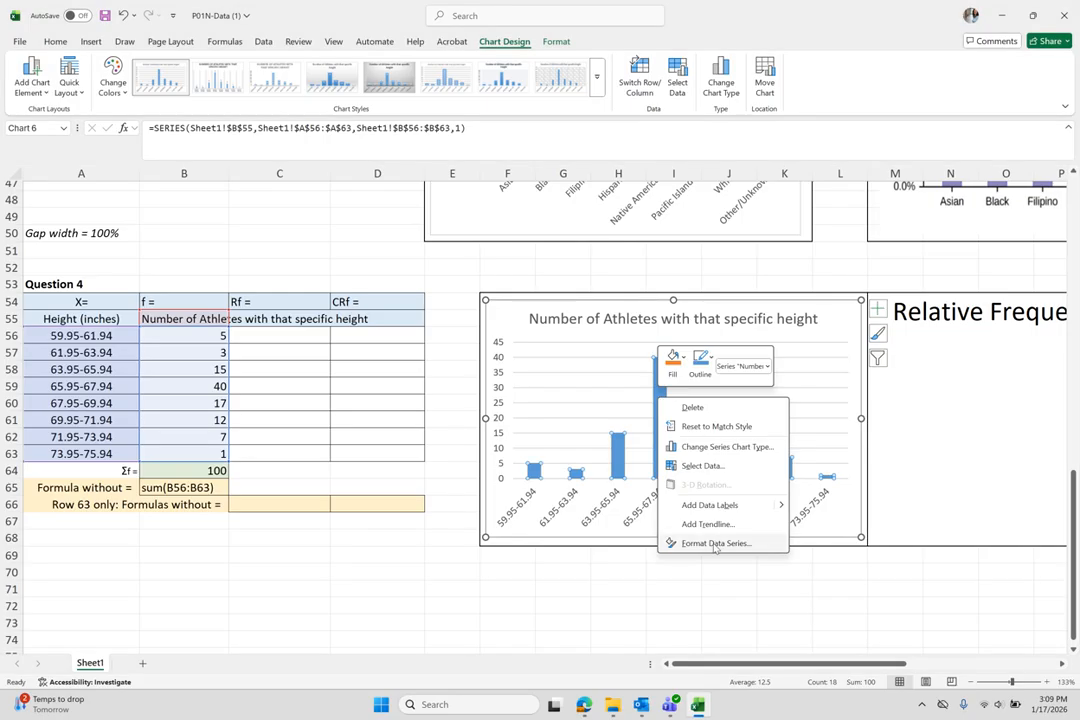
{"action": "left_click", "coordinate": [715, 544]}
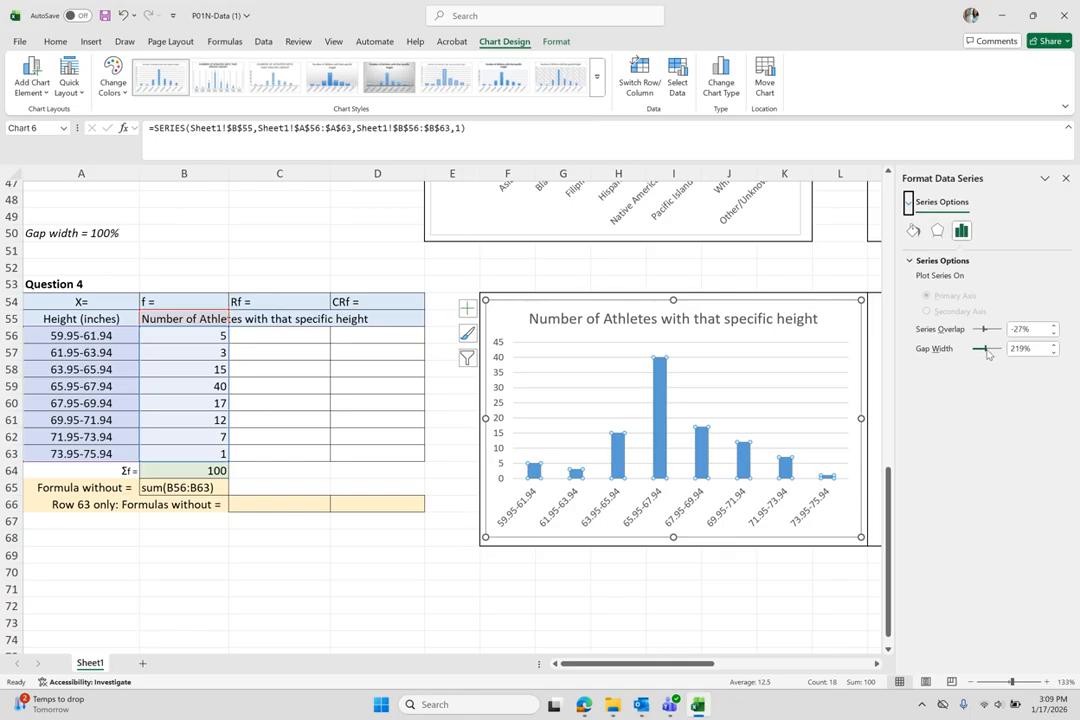
{"action": "left_click_drag", "start_coordinate": [986, 350], "coordinate": [971, 350]}
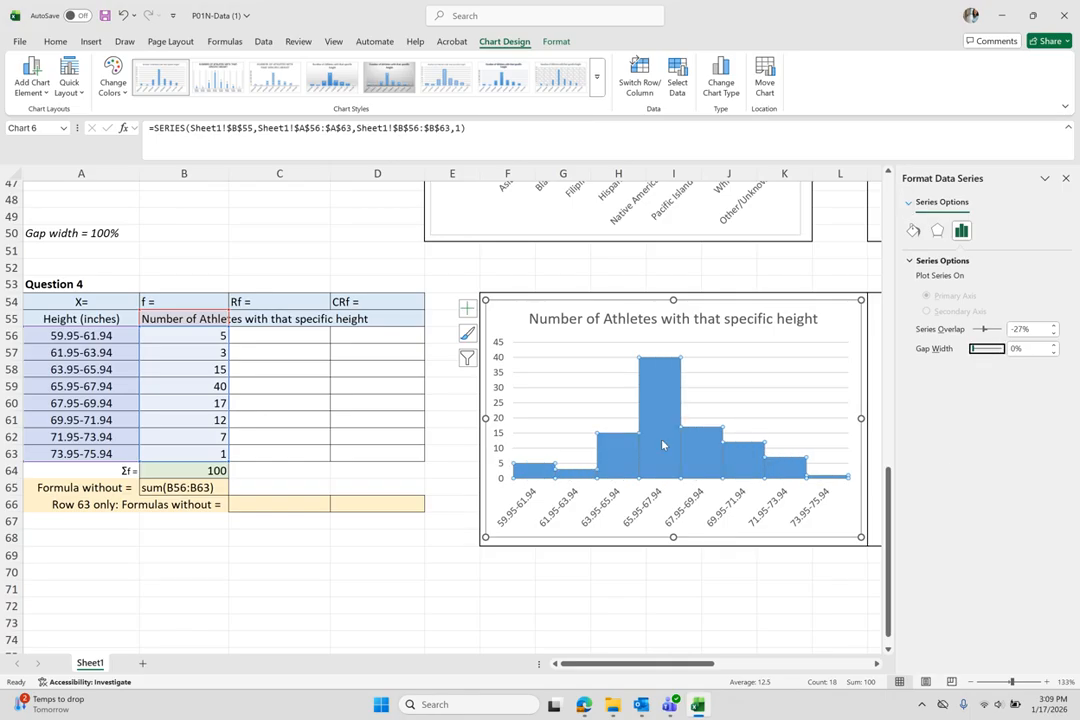
{"action": "mouse_move", "coordinate": [699, 460]}
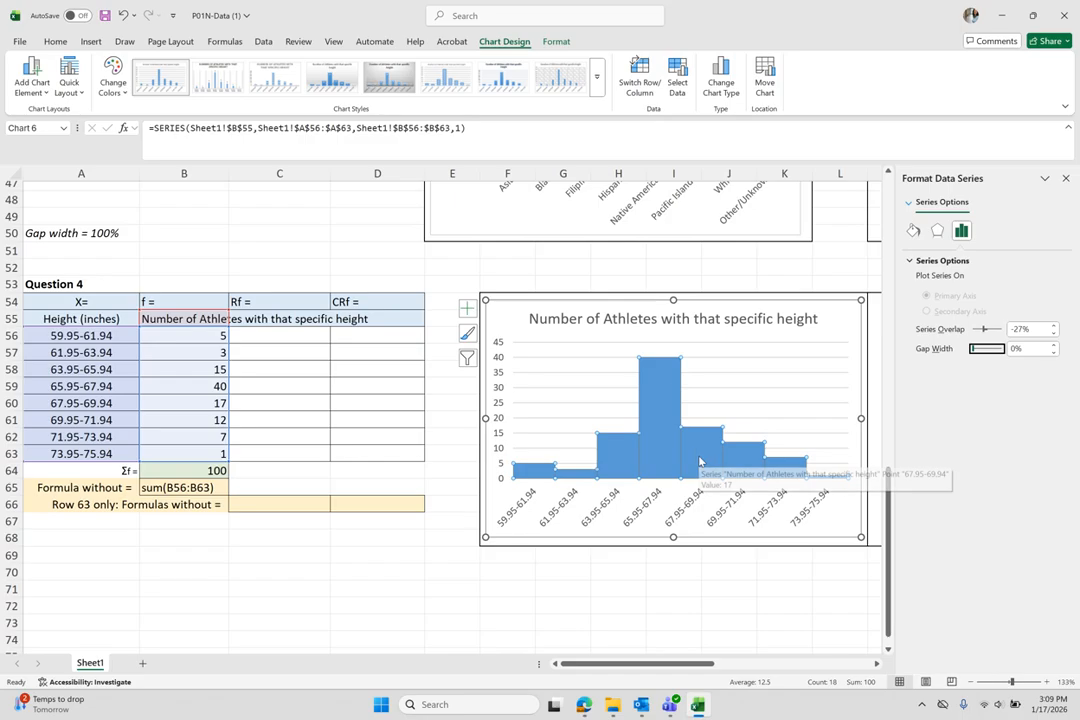
{"action": "left_click", "coordinate": [678, 606]}
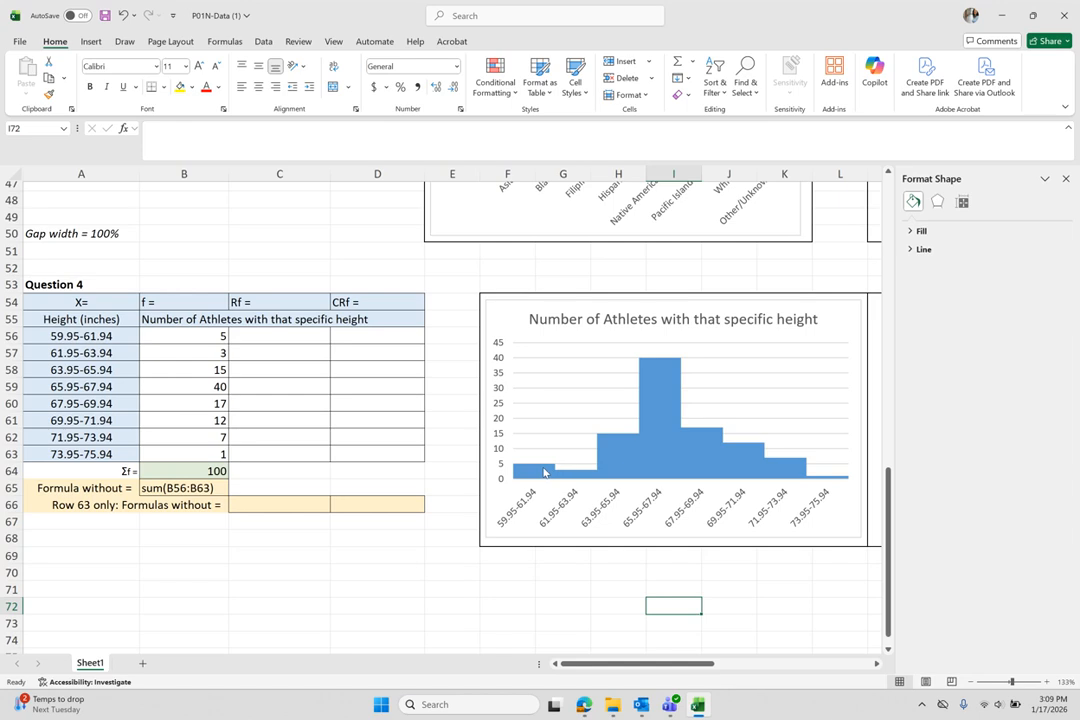
Give the histogram bars a solid black border
{"action": "mouse_move", "coordinate": [642, 458]}
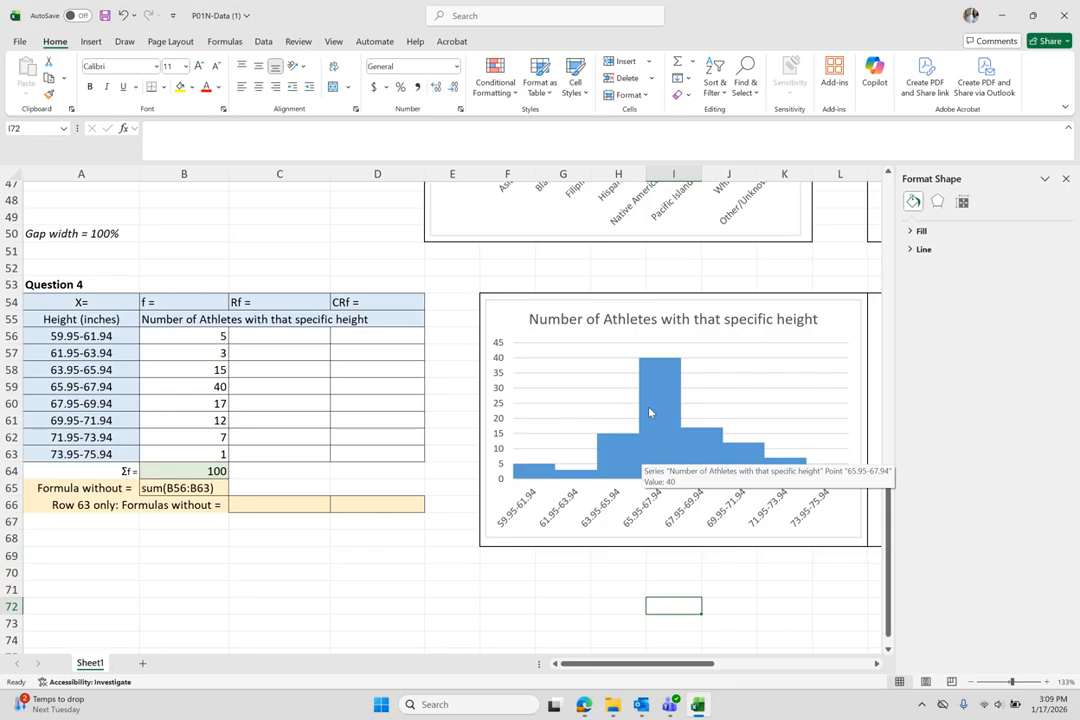
{"action": "left_click", "coordinate": [660, 414]}
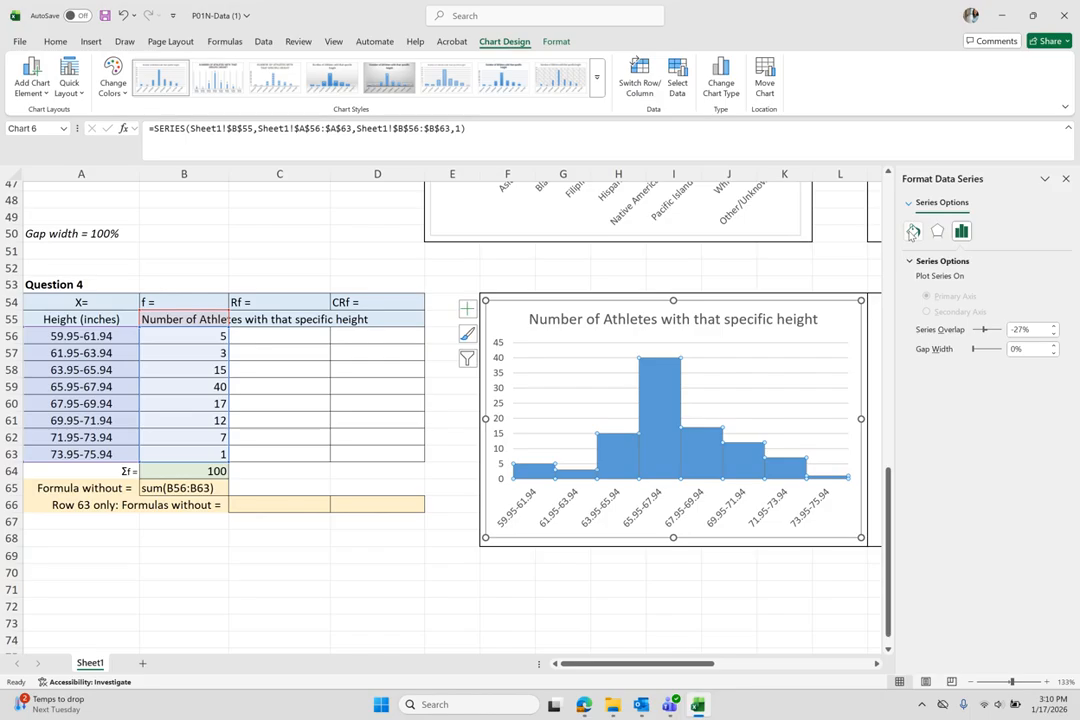
{"action": "left_click", "coordinate": [912, 232]}
{"action": "left_click", "coordinate": [913, 279]}
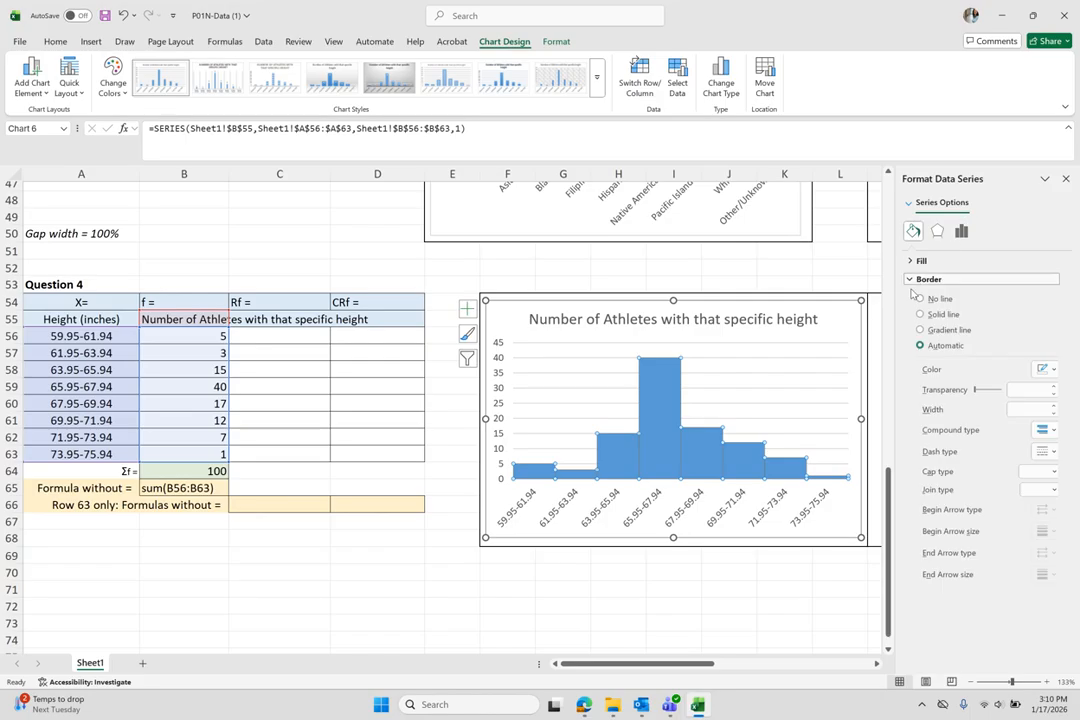
{"action": "left_click", "coordinate": [1051, 370]}
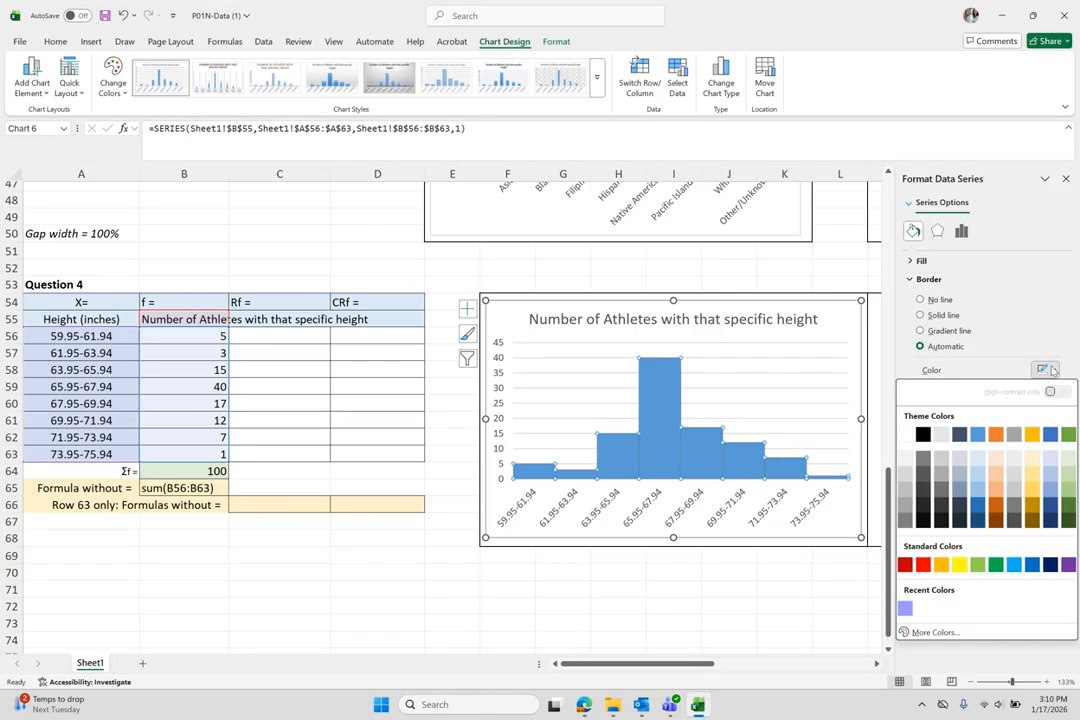
{"action": "left_click", "coordinate": [922, 436]}
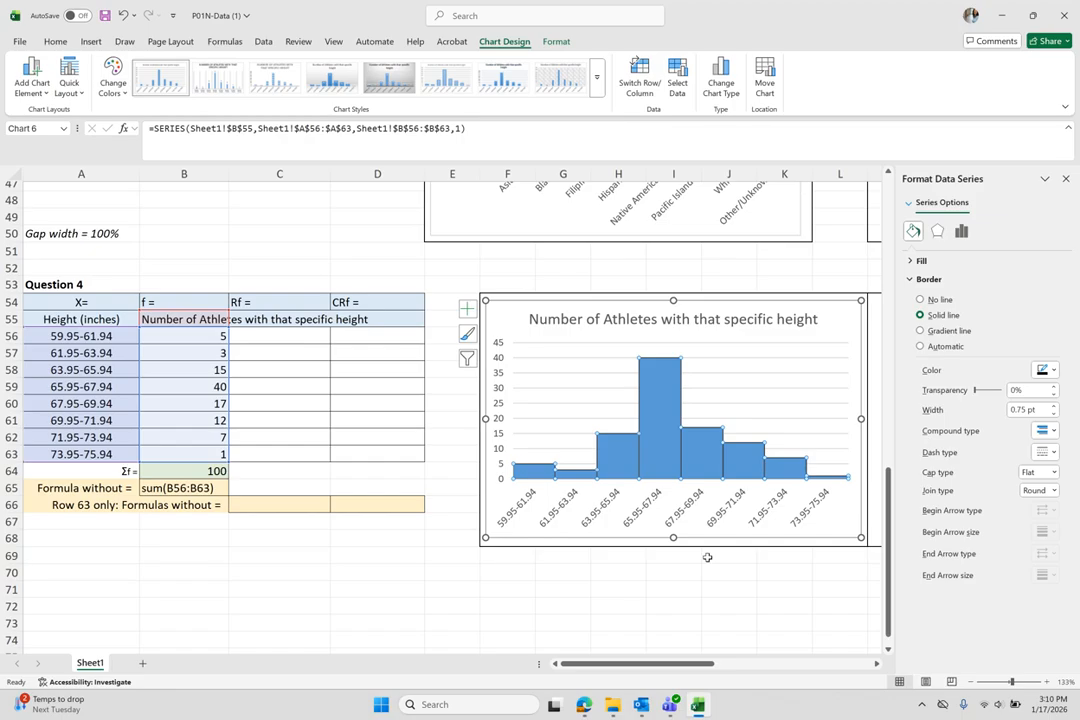
{"action": "left_click", "coordinate": [682, 589]}
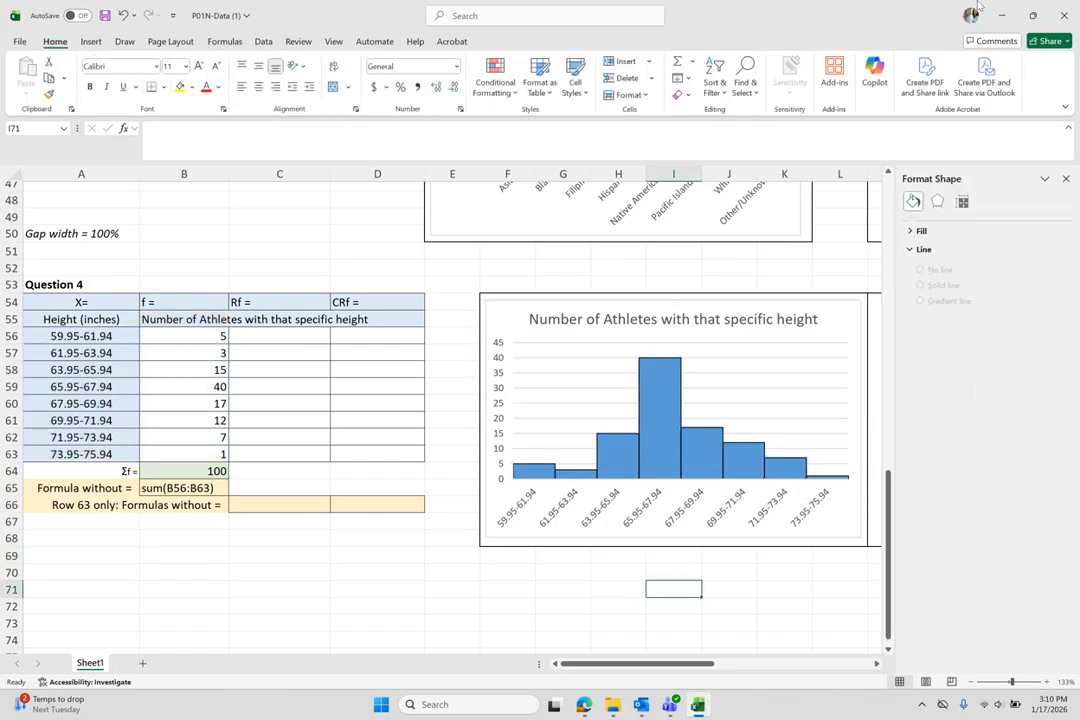
Compare the histogram with the PDF's remaining chart instructions, marking the one about adding the title, axes labels and data labels
{"action": "double_click", "coordinate": [870, 14]}
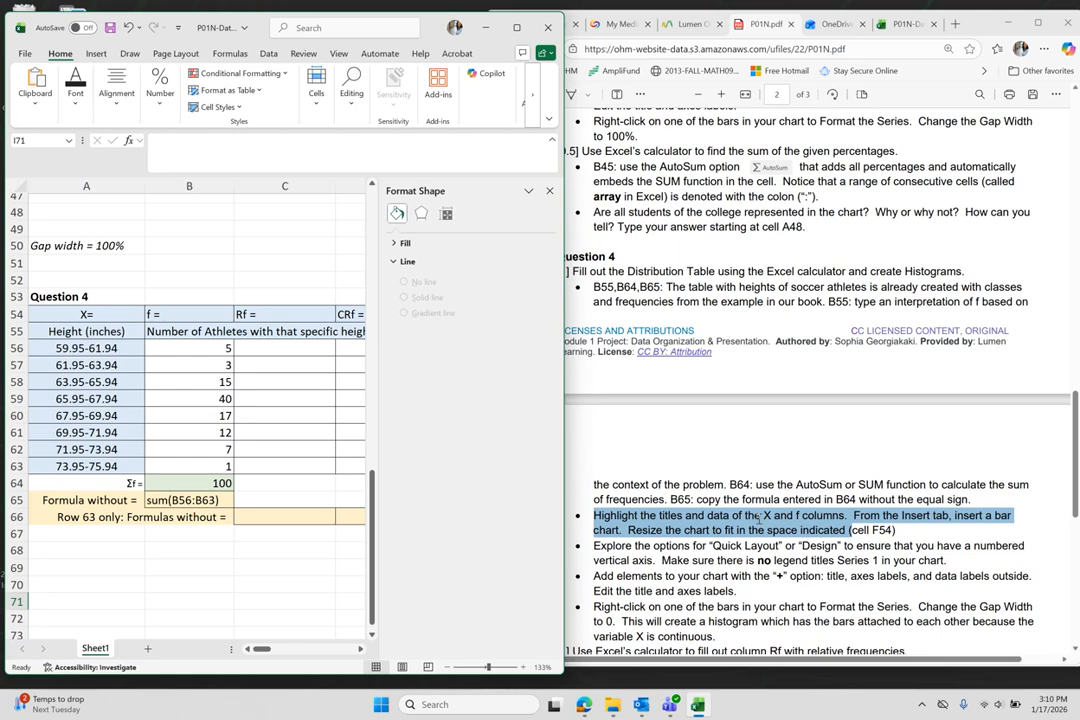
{"action": "scroll", "coordinate": [736, 545], "scroll_direction": "down", "scroll_amount": 3}
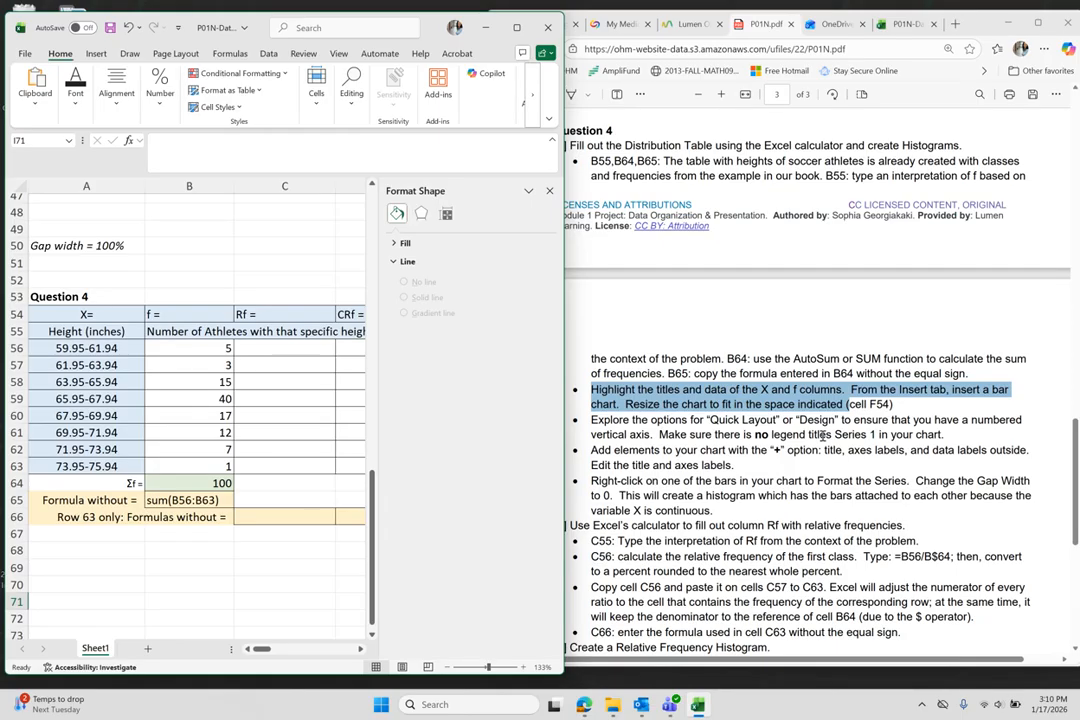
{"action": "scroll", "coordinate": [313, 571], "scroll_direction": "right", "scroll_amount": 3}
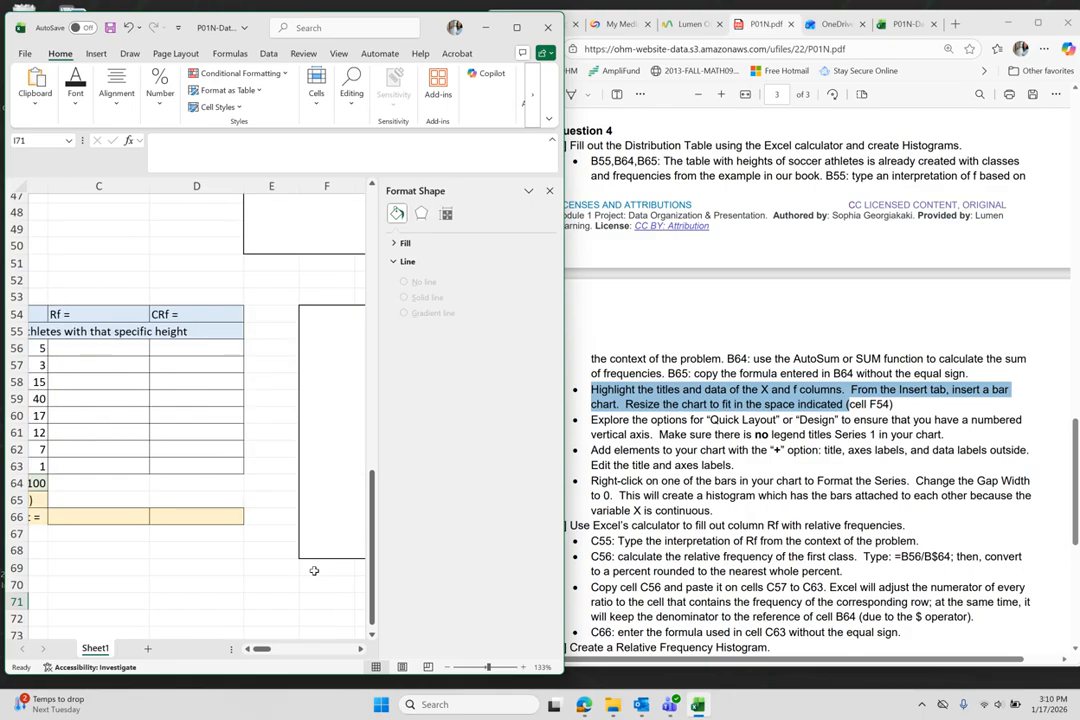
{"action": "scroll", "coordinate": [313, 571], "scroll_direction": "right", "scroll_amount": 5}
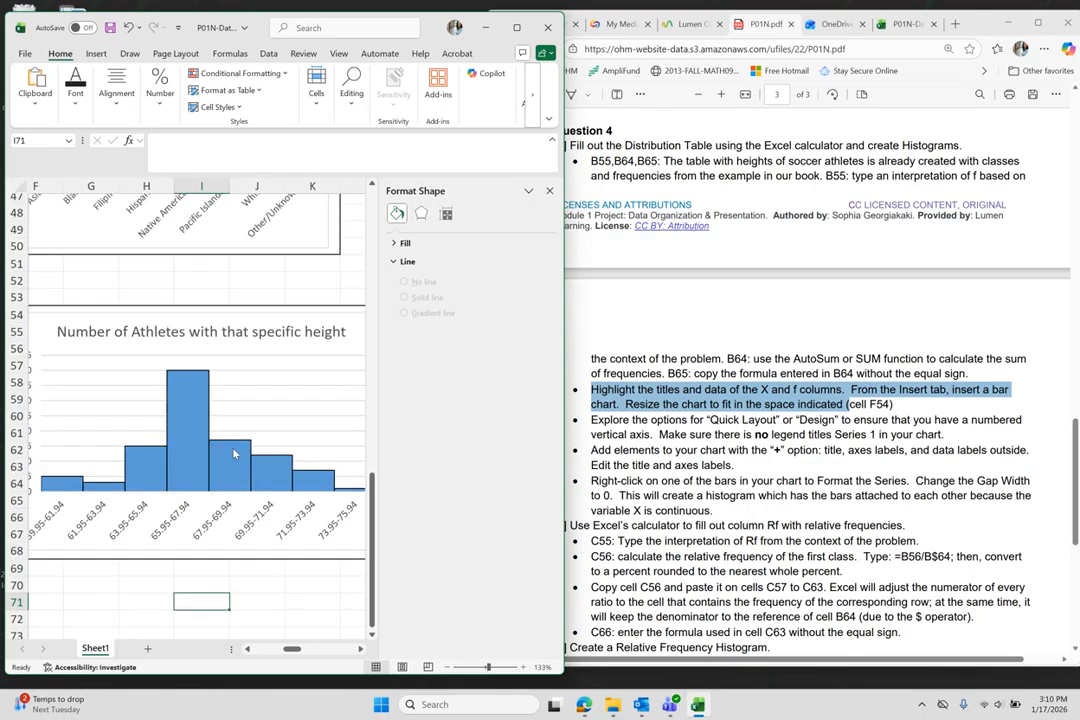
{"action": "scroll", "coordinate": [234, 452], "scroll_direction": "left", "scroll_amount": 2}
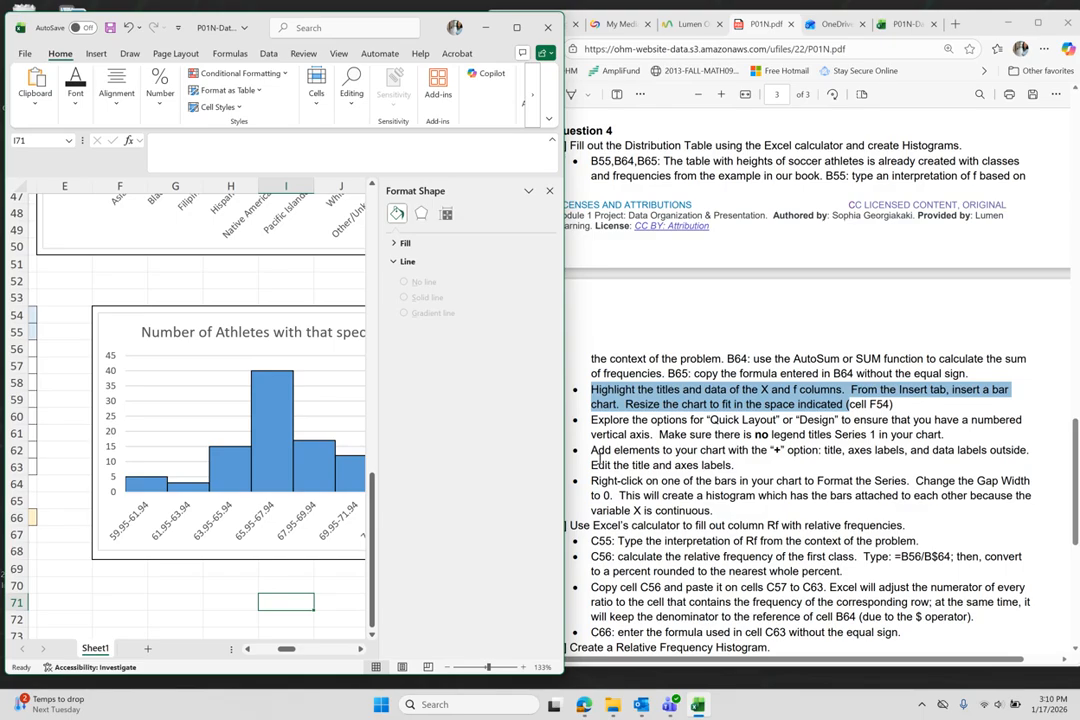
{"action": "left_click_drag", "start_coordinate": [589, 450], "coordinate": [711, 466]}
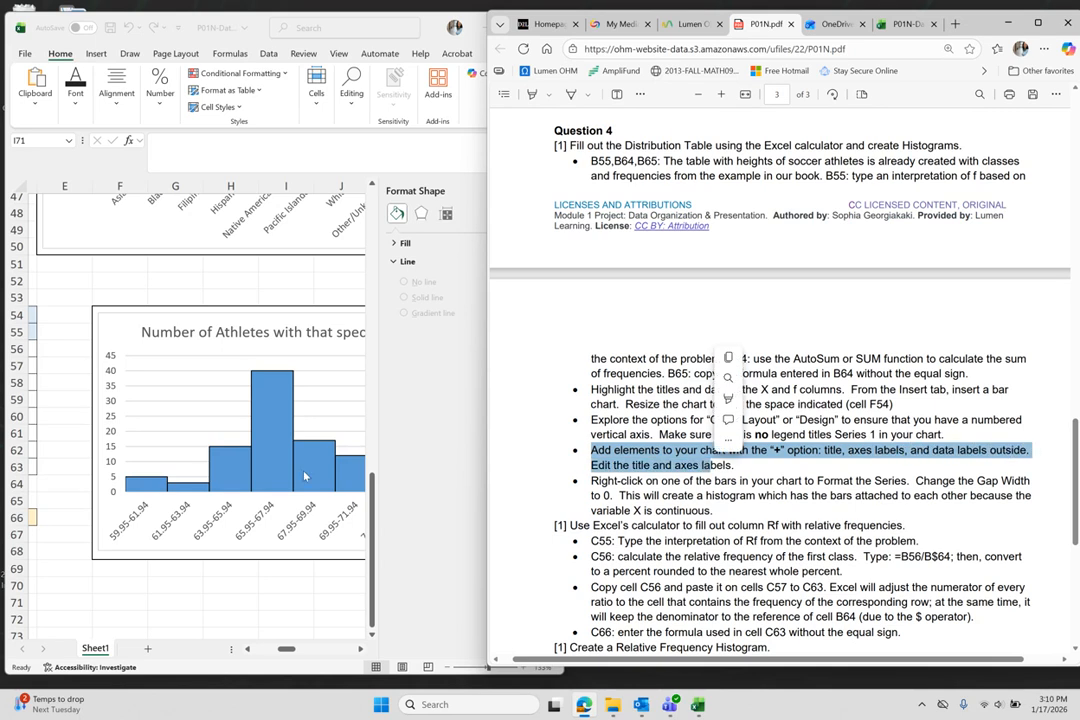
Add axis titles and data labels to the height histogram in the maximized Excel window
{"action": "left_click", "coordinate": [267, 457]}
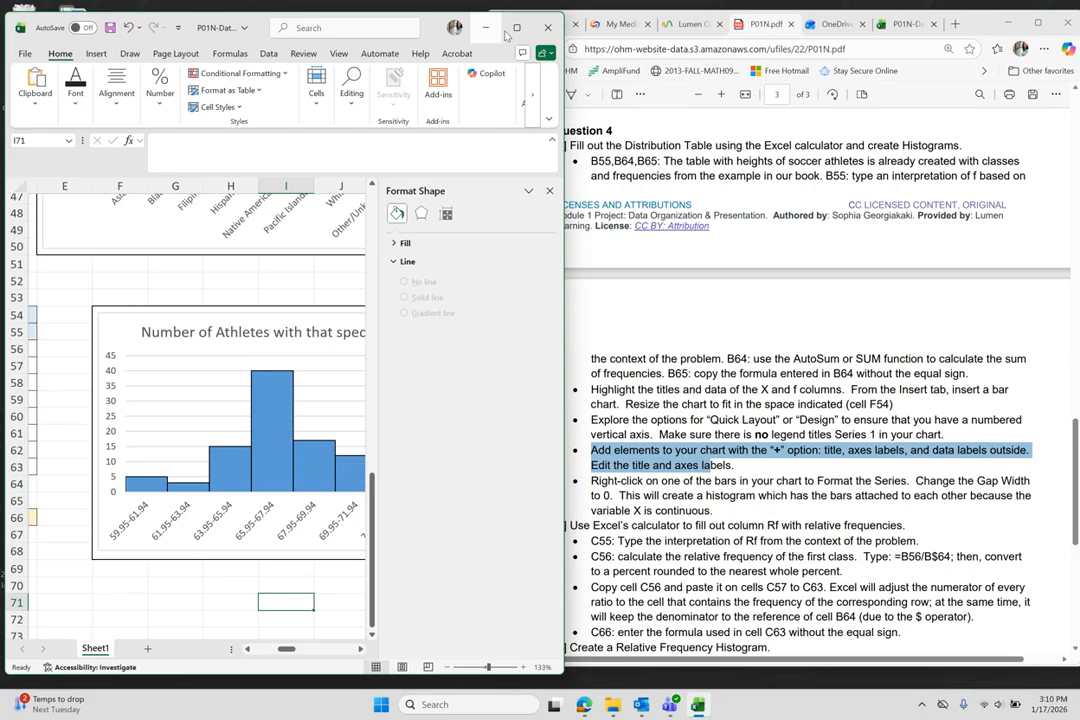
{"action": "double_click", "coordinate": [425, 27]}
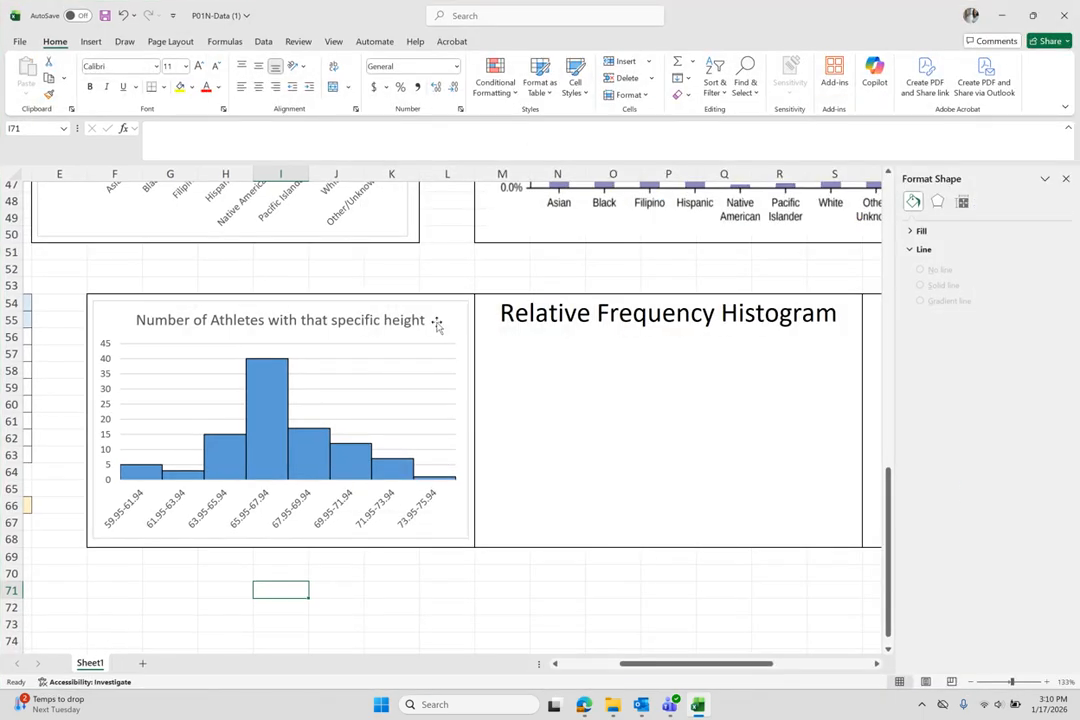
{"action": "left_click", "coordinate": [442, 320]}
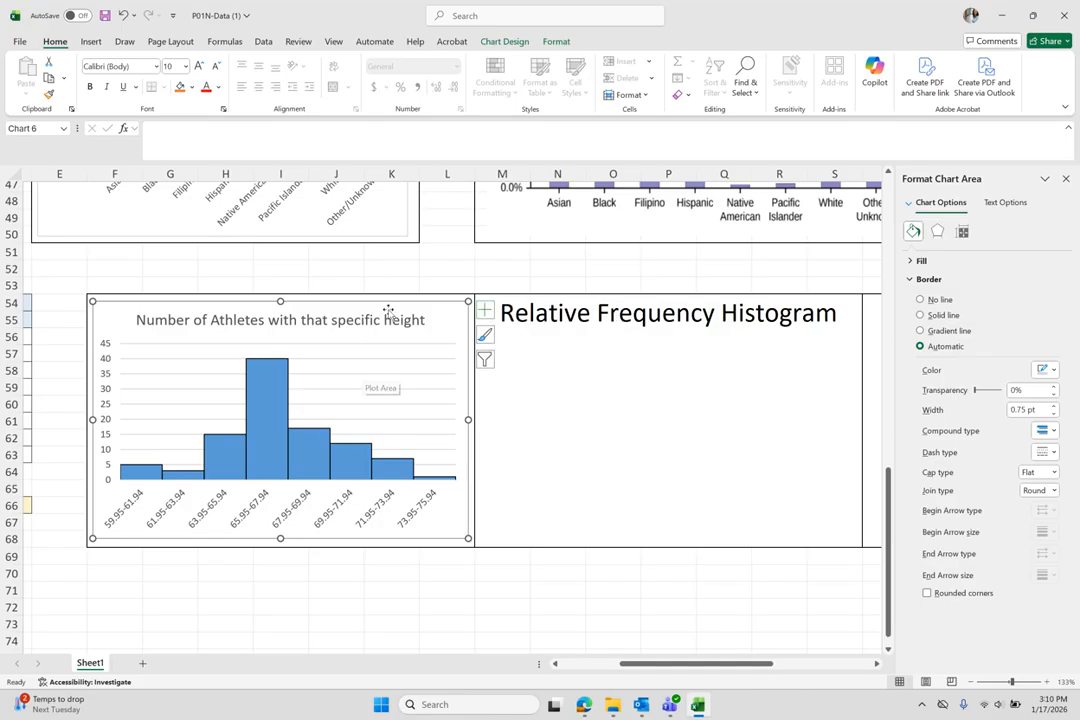
{"action": "left_click", "coordinate": [93, 41]}
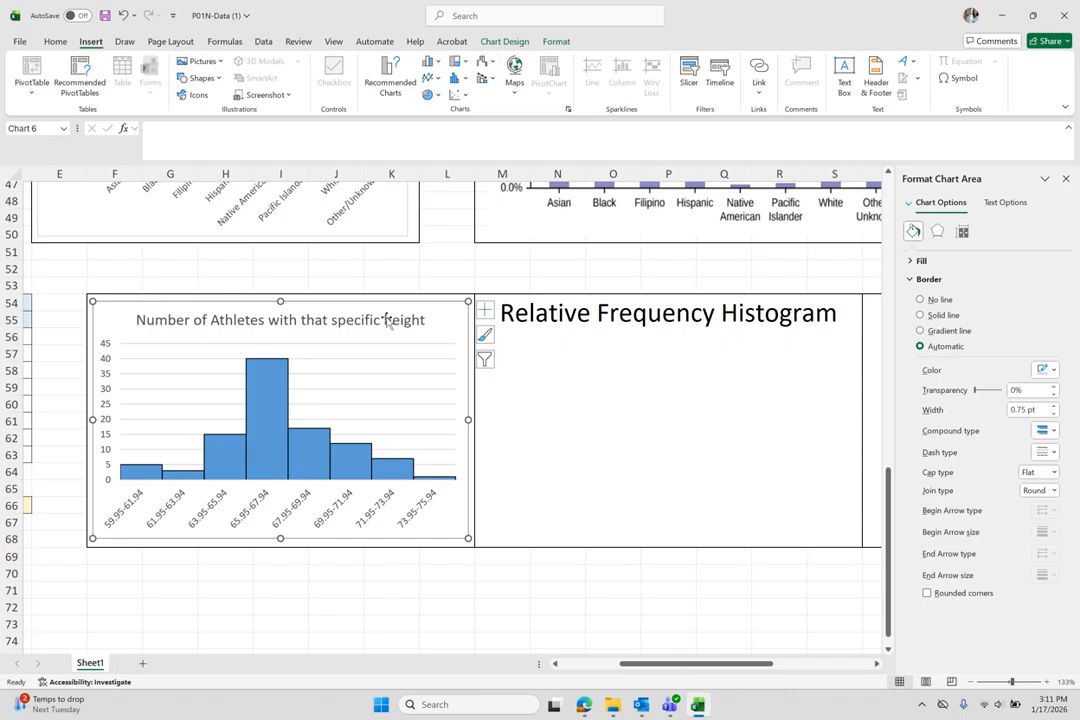
{"action": "left_click", "coordinate": [484, 310]}
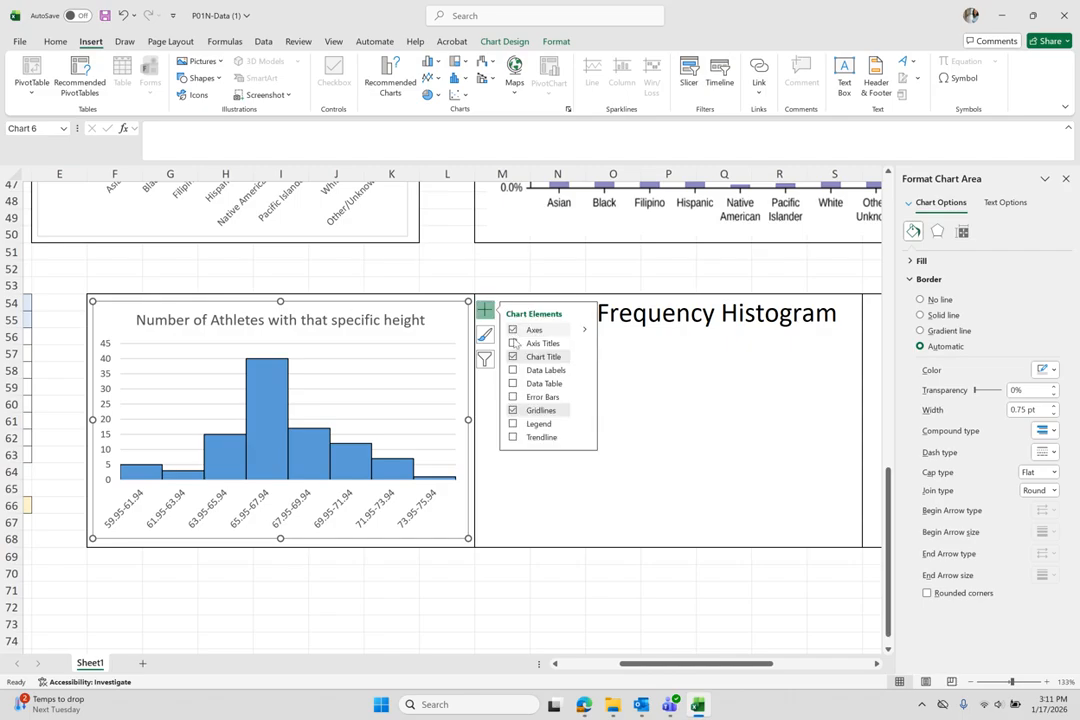
{"action": "left_click", "coordinate": [513, 343]}
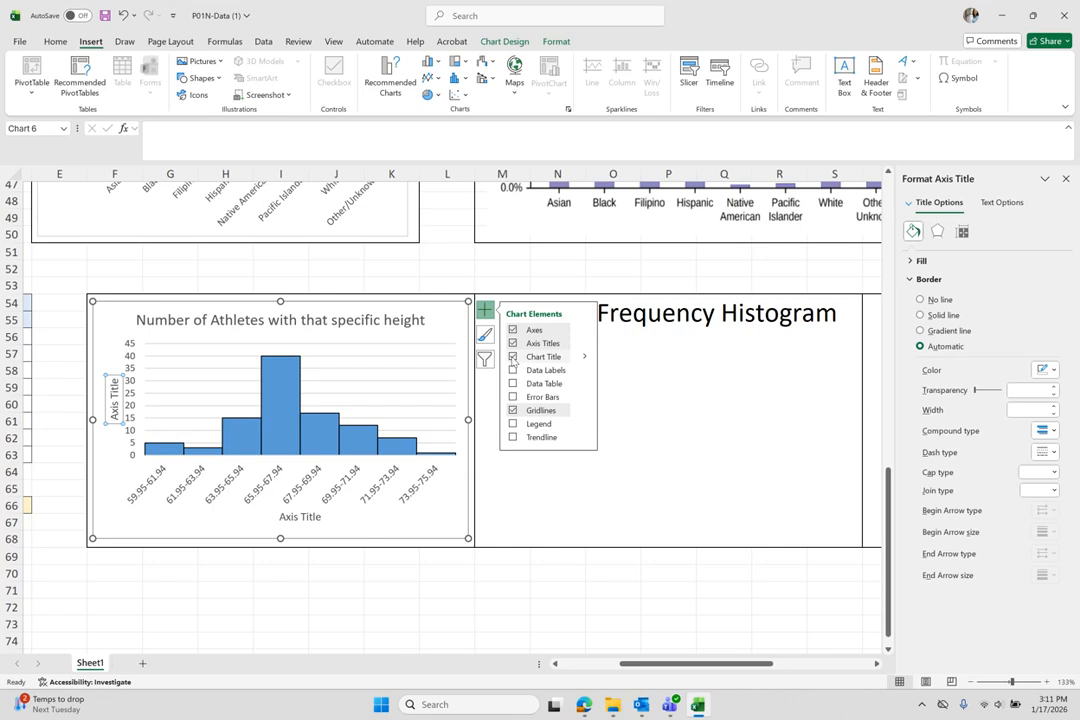
{"action": "left_click", "coordinate": [513, 370]}
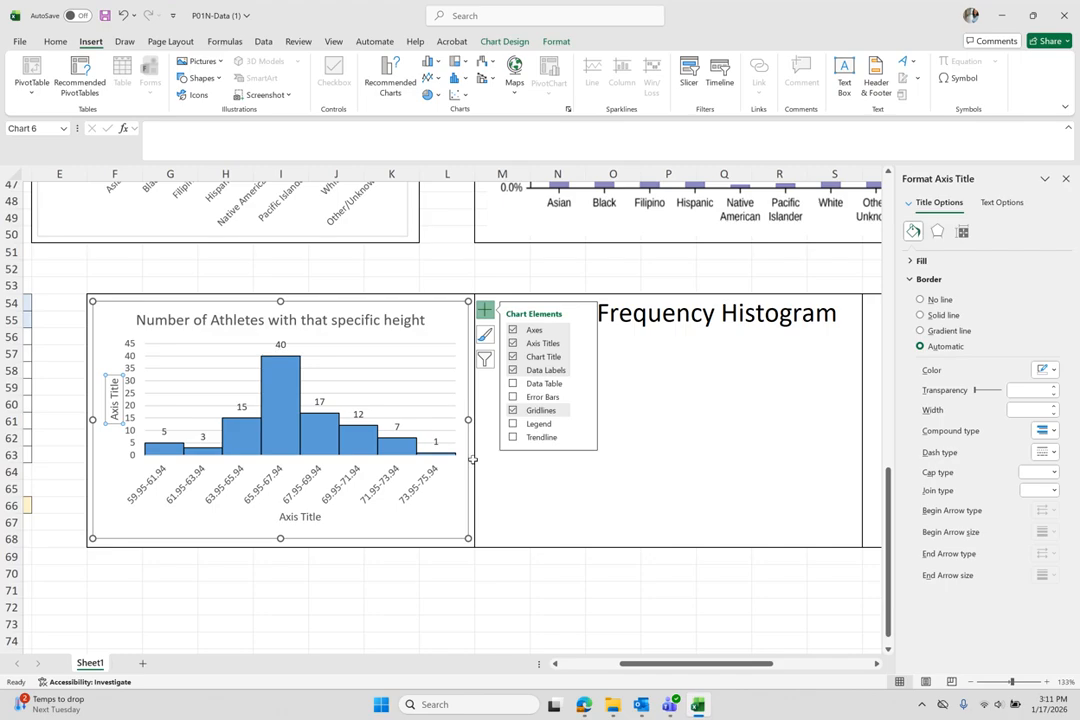
Title the histogram's horizontal axis "Height (inches)"
{"action": "left_click", "coordinate": [294, 517]}
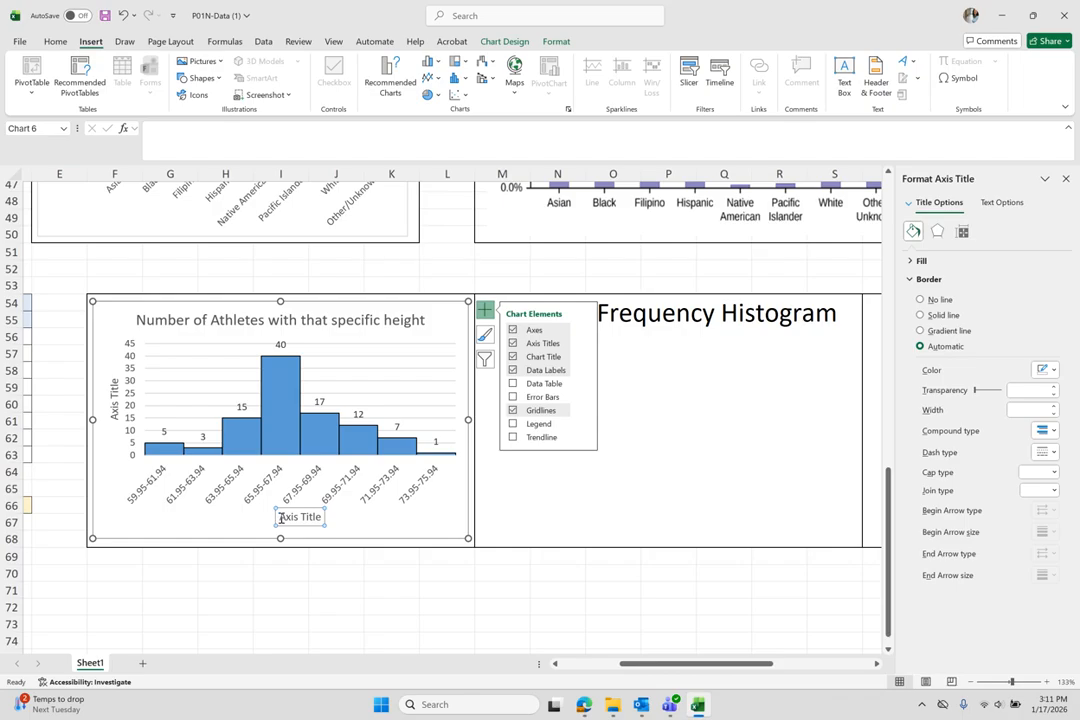
{"action": "left_click", "coordinate": [281, 517]}
{"action": "triple_click", "coordinate": [297, 516]}
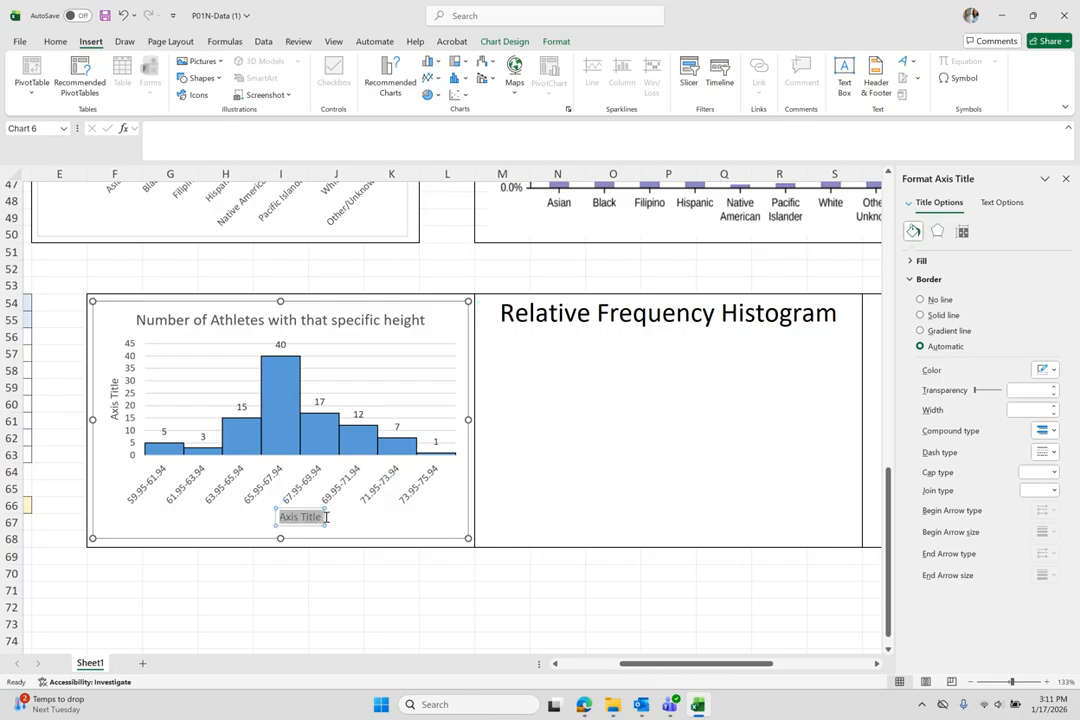
{"action": "type", "text": "Height"}
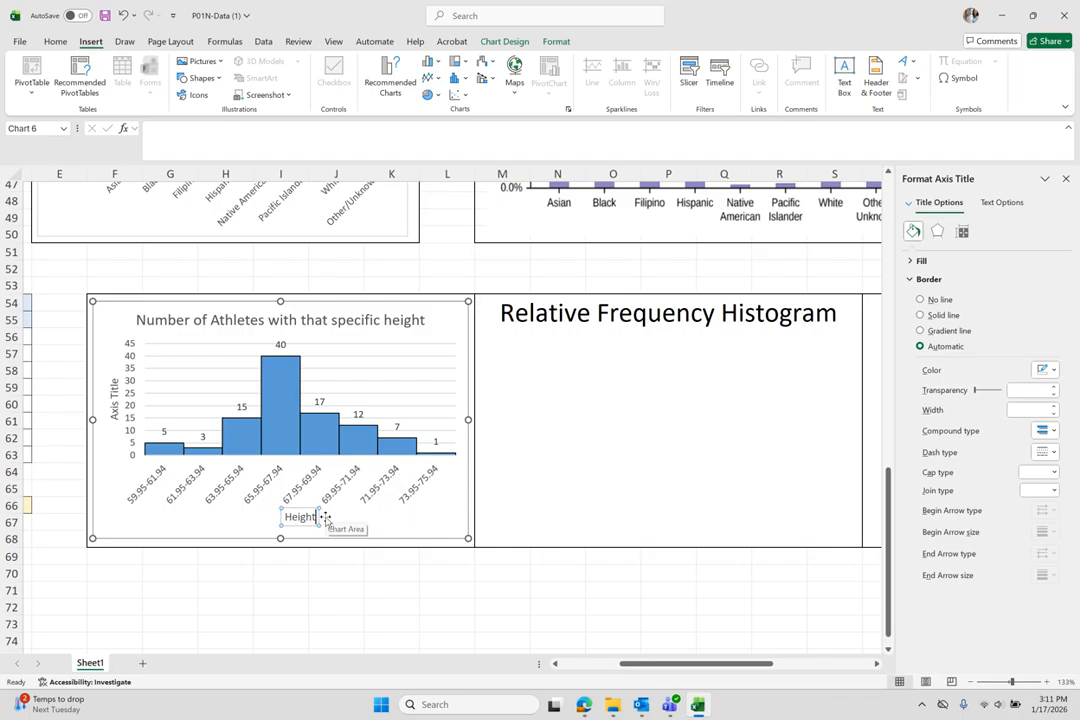
{"action": "type", "text": " (inch"}
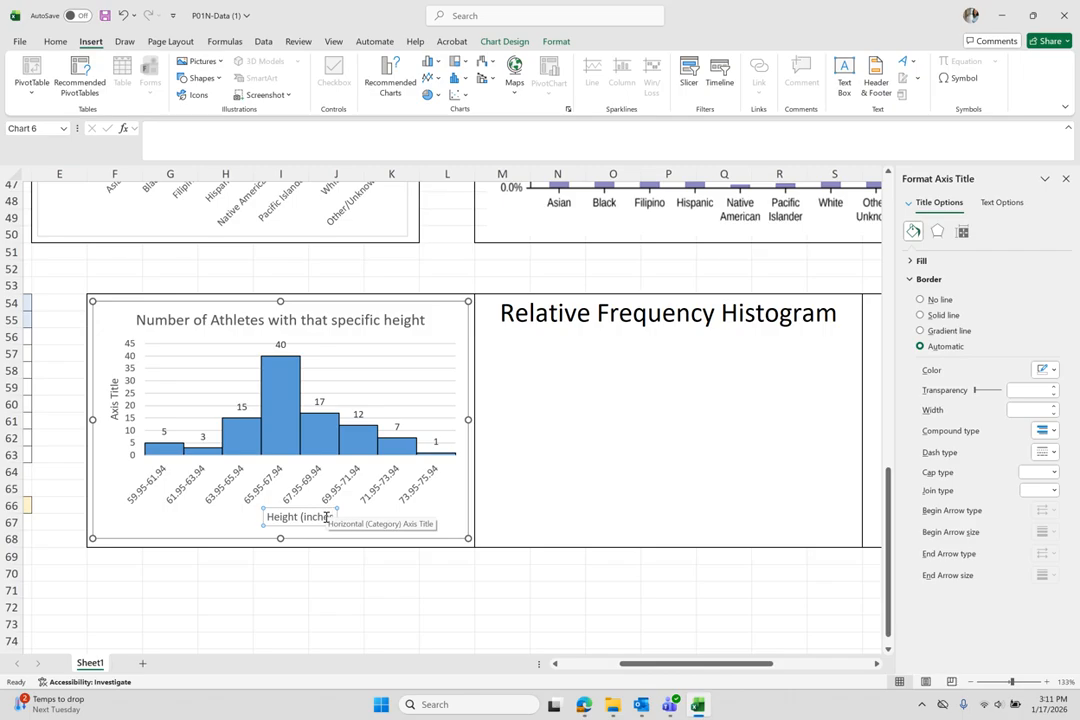
{"action": "type", "text": "es)"}
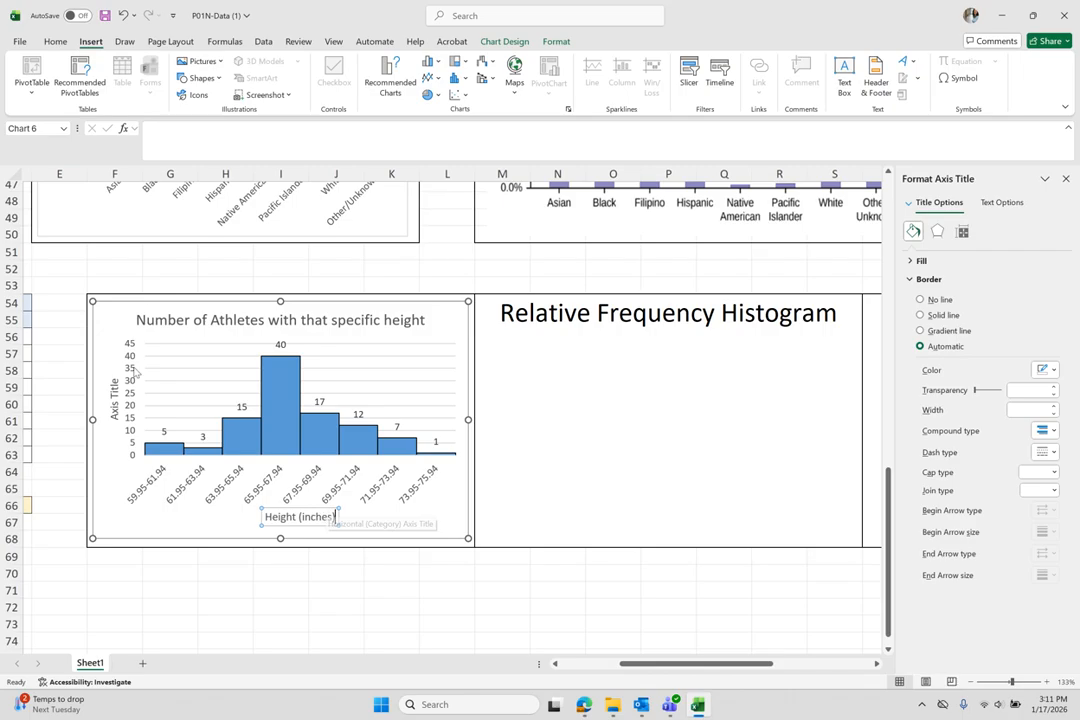
Title the histogram's vertical axis "Number of Athletes"
{"action": "left_click", "coordinate": [113, 395]}
{"action": "double_click", "coordinate": [114, 394]}
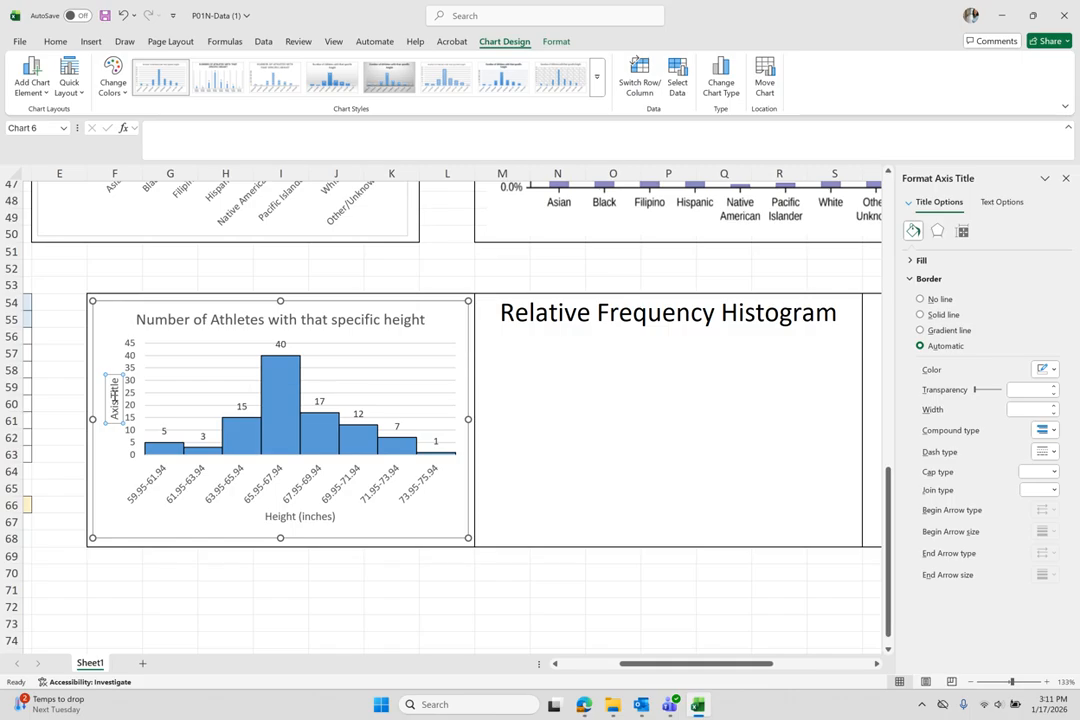
{"action": "key", "text": "BackSpace"}
{"action": "key", "text": "BackSpace"}
{"action": "key", "text": "BackSpace"}
{"action": "key", "text": "BackSpace"}
{"action": "key", "text": "BackSpace"}
{"action": "key", "text": "BackSpace"}
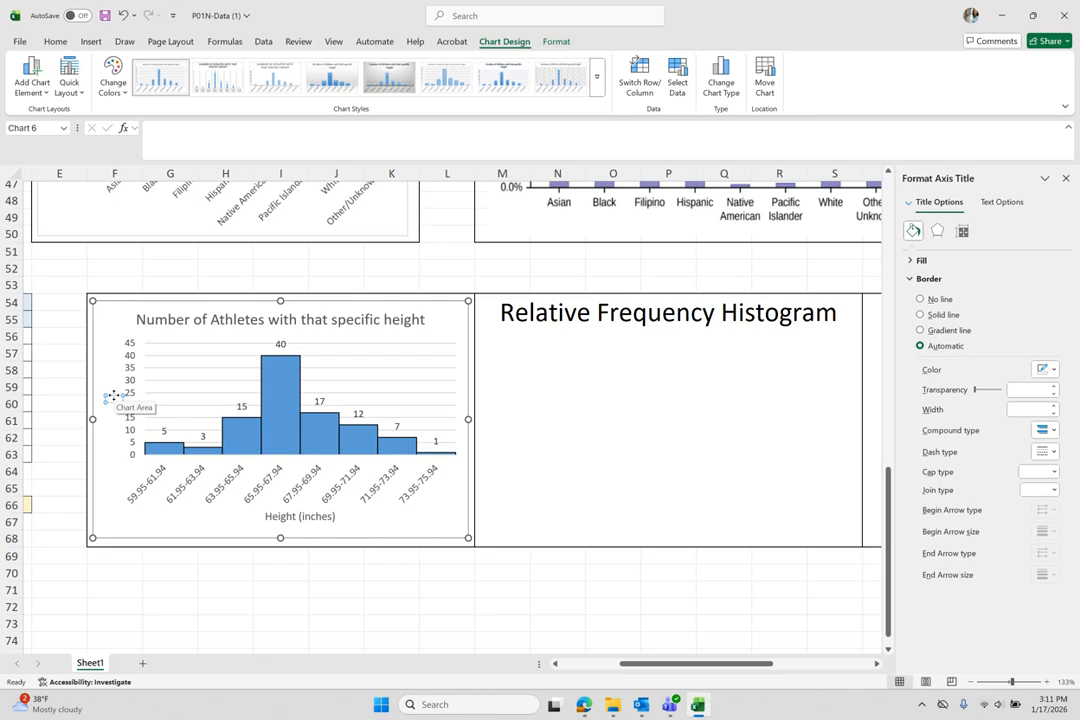
{"action": "type", "text": "Number of A"}
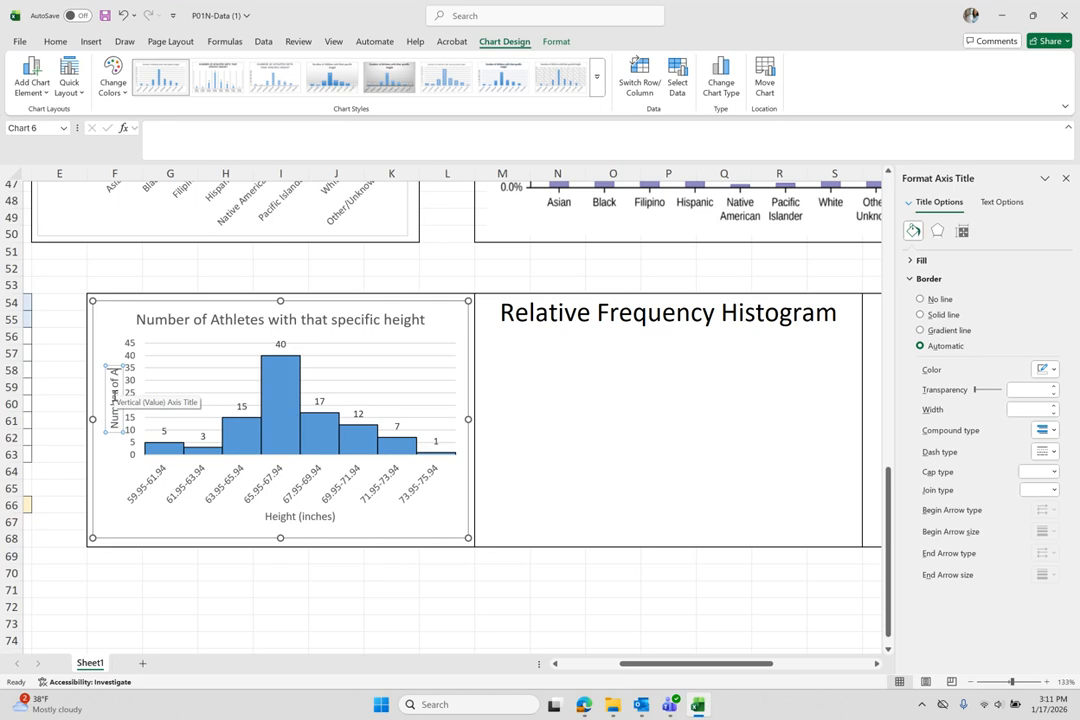
{"action": "type", "text": "thletes"}
Reword the histogram's chart title to "Number of Athletes with a Specific Height"
{"action": "left_click", "coordinate": [179, 319]}
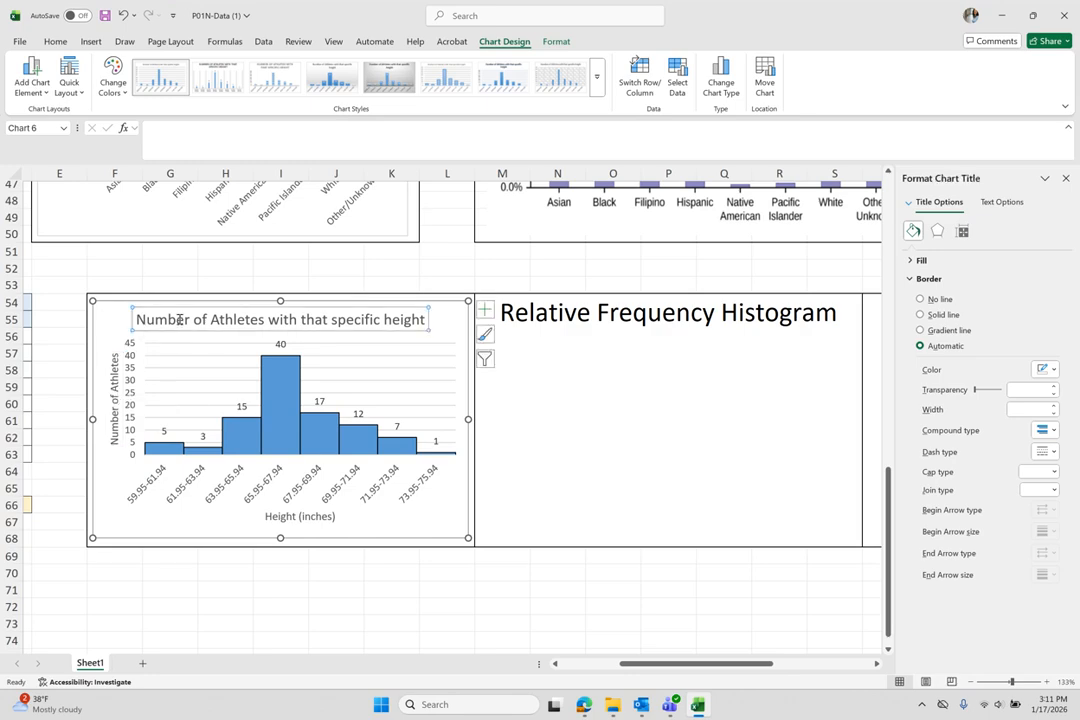
{"action": "left_click", "coordinate": [325, 319]}
{"action": "key", "text": "BackSpace"}
{"action": "key", "text": "BackSpace"}
{"action": "key", "text": "BackSpace"}
{"action": "key", "text": "BackSpace"}
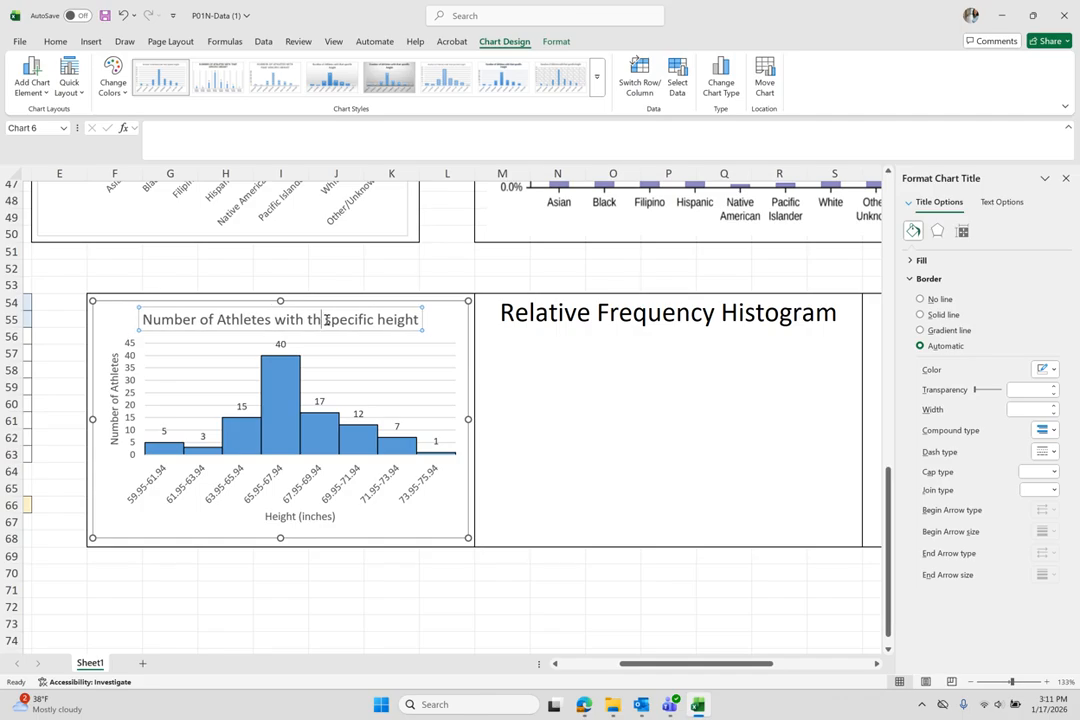
{"action": "type", "text": "a"}
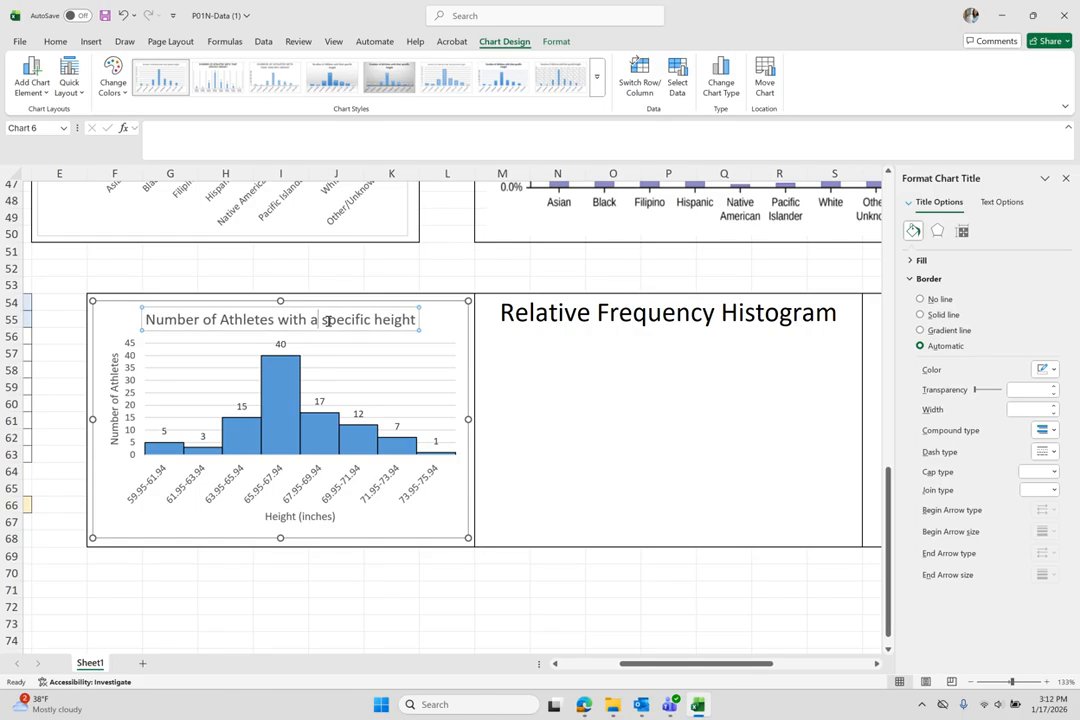
{"action": "left_click", "coordinate": [328, 321]}
{"action": "key", "text": "BackSpace"}
{"action": "type", "text": "S"}
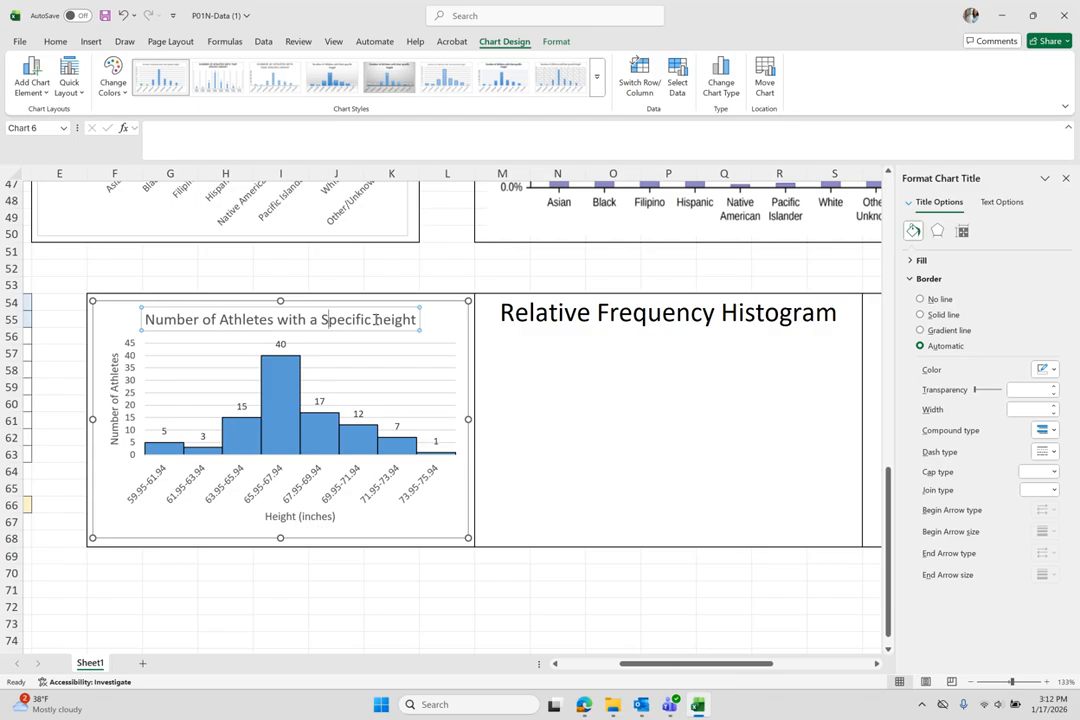
{"action": "left_click", "coordinate": [381, 319]}
{"action": "key", "text": "BackSpace"}
{"action": "type", "text": "H"}
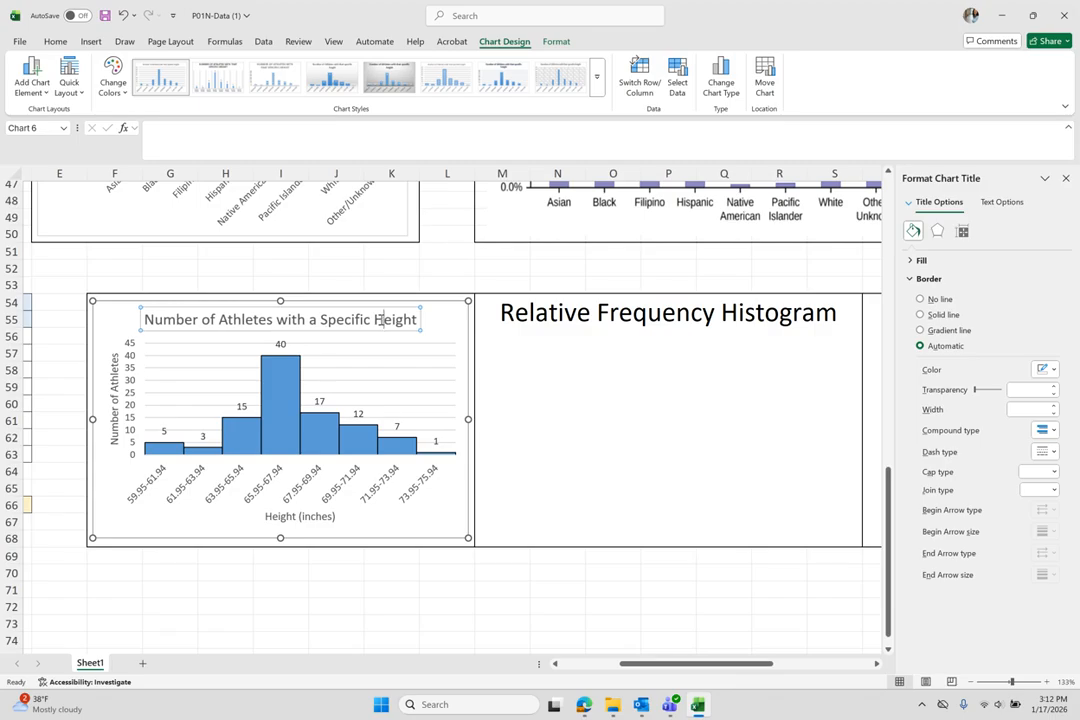
{"action": "left_click", "coordinate": [312, 575]}
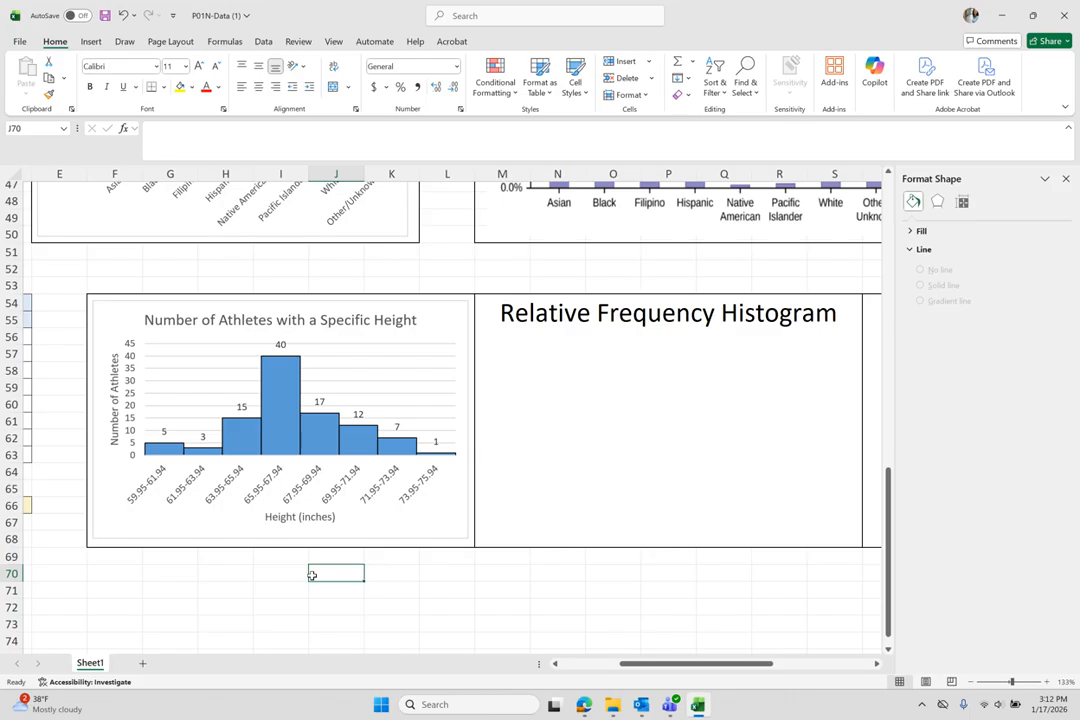
Read the PDF's instructions for the relative frequency column, marking the one about the interpretation of Rf for cell C55
{"action": "scroll", "coordinate": [253, 484], "scroll_direction": "left", "scroll_amount": 5}
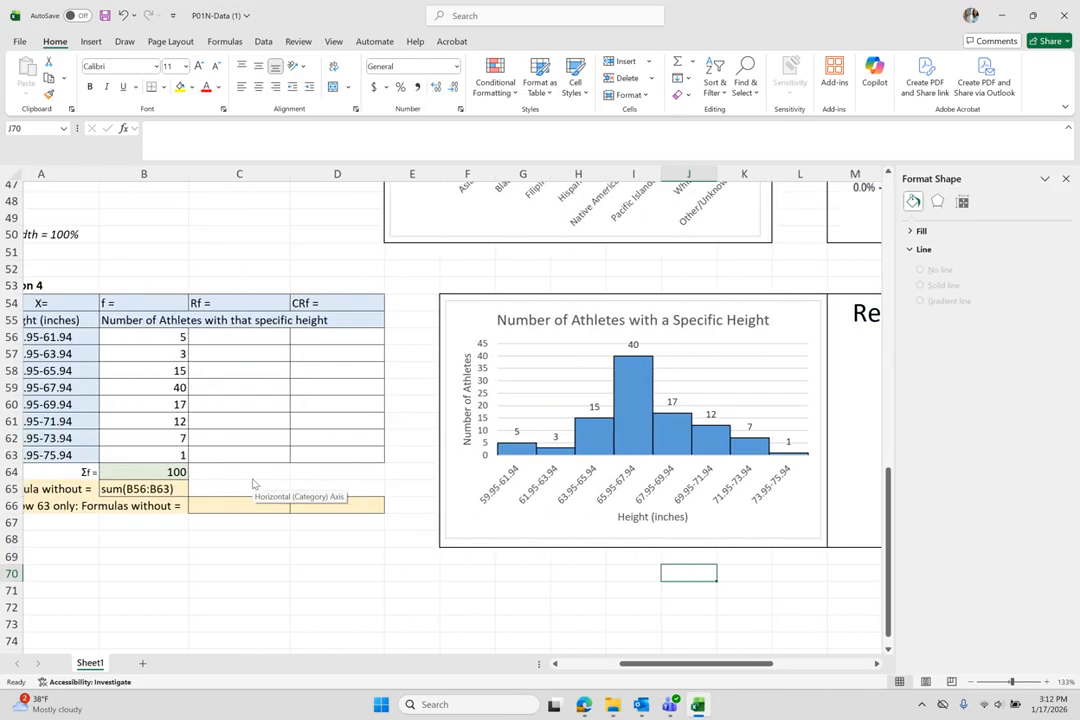
{"action": "scroll", "coordinate": [253, 484], "scroll_direction": "left", "scroll_amount": 2}
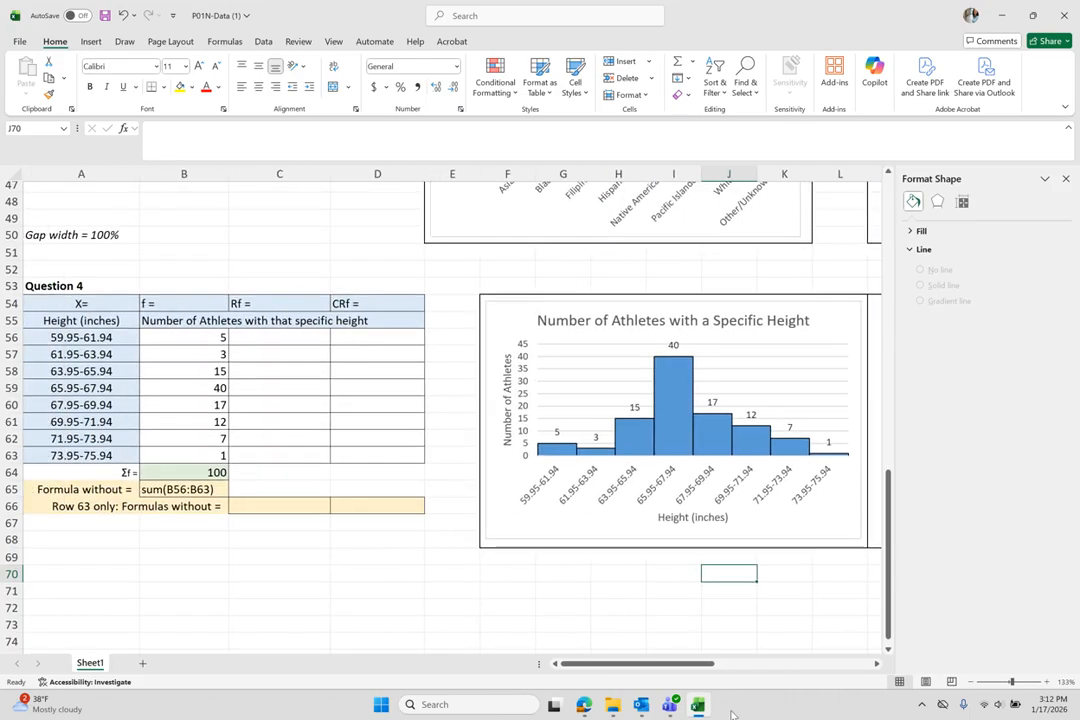
{"action": "left_click", "coordinate": [1032, 14]}
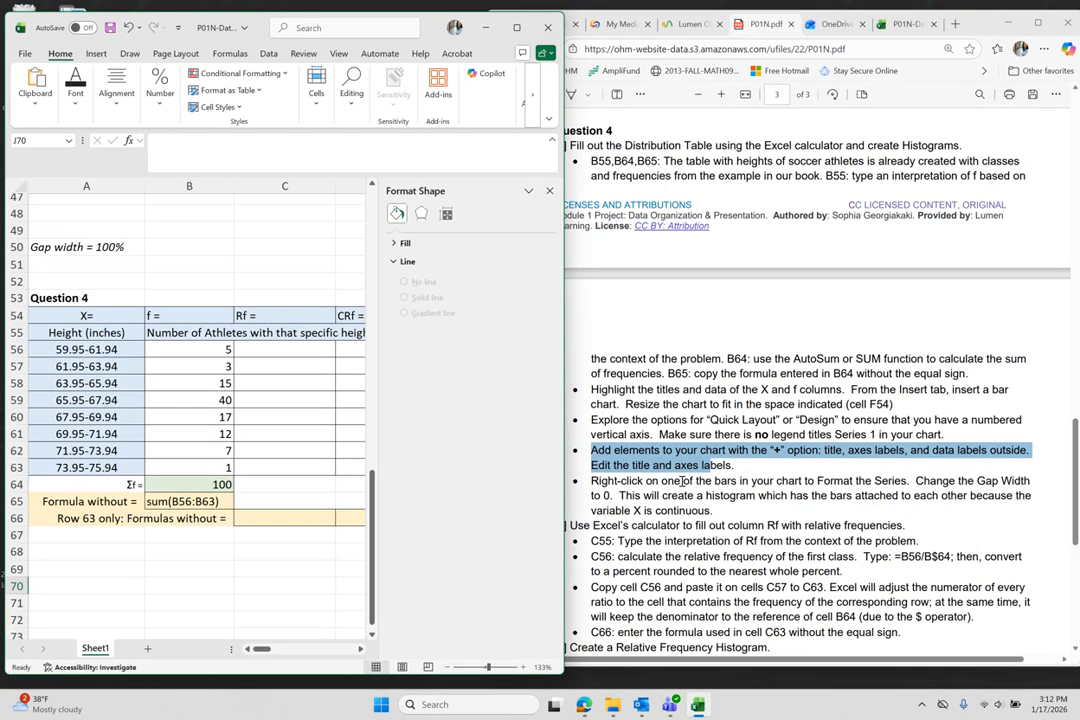
{"action": "scroll", "coordinate": [614, 481], "scroll_direction": "down", "scroll_amount": 1}
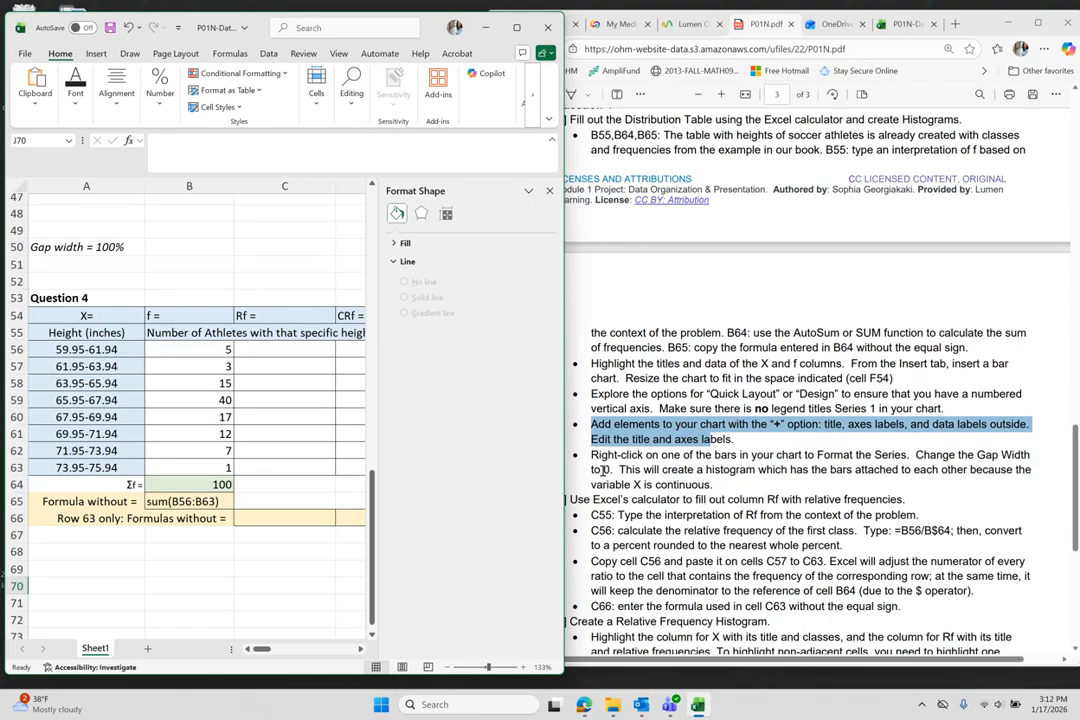
{"action": "scroll", "coordinate": [716, 503], "scroll_direction": "down", "scroll_amount": 3}
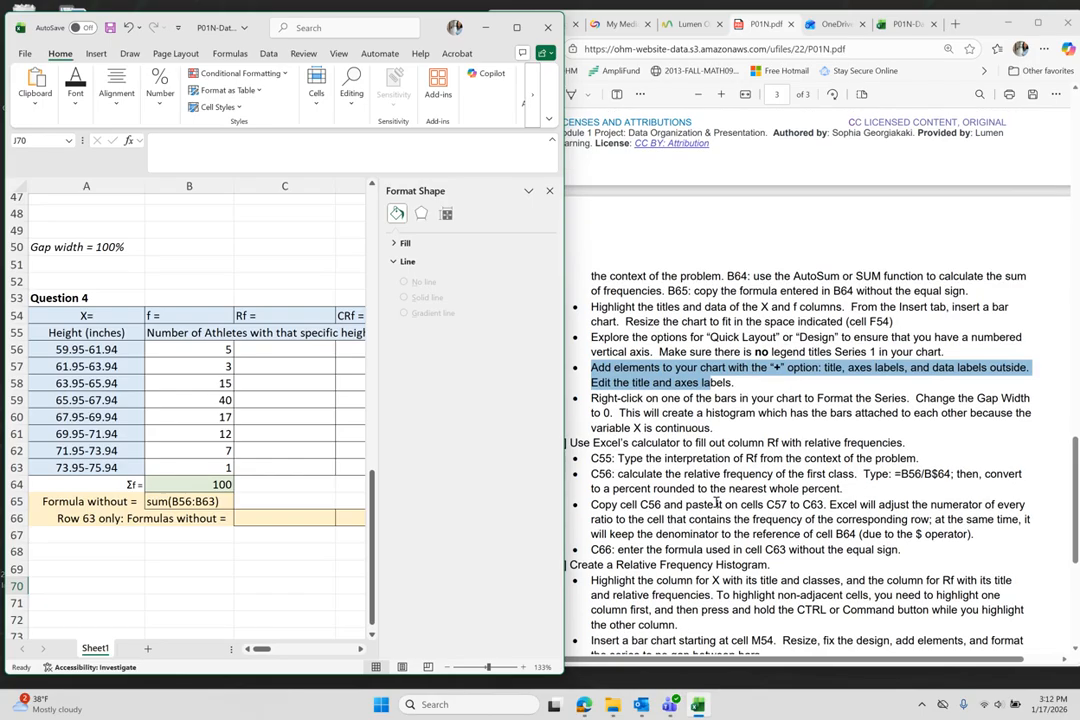
{"action": "scroll", "coordinate": [716, 503], "scroll_direction": "down", "scroll_amount": 4}
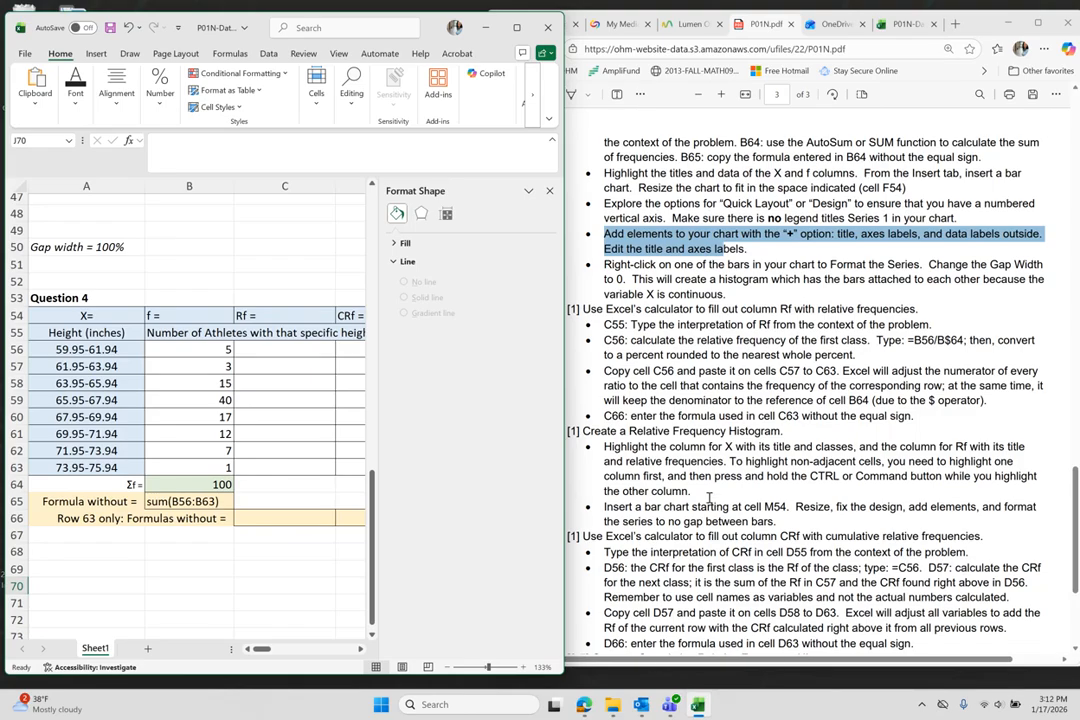
{"action": "left_click", "coordinate": [678, 328]}
{"action": "left_click_drag", "start_coordinate": [678, 328], "coordinate": [931, 327]}
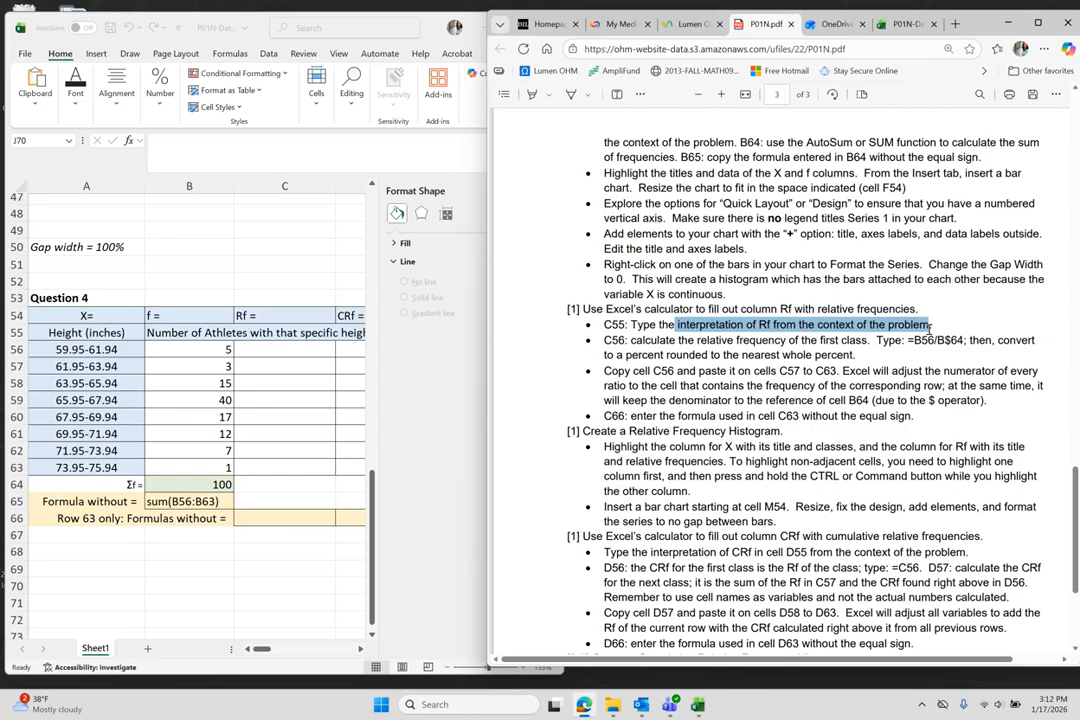
Switch to the Excel workbook and enter "Percent of Athletes with a specific height" as the Rf interpretation in C55
{"action": "left_click", "coordinate": [283, 344]}
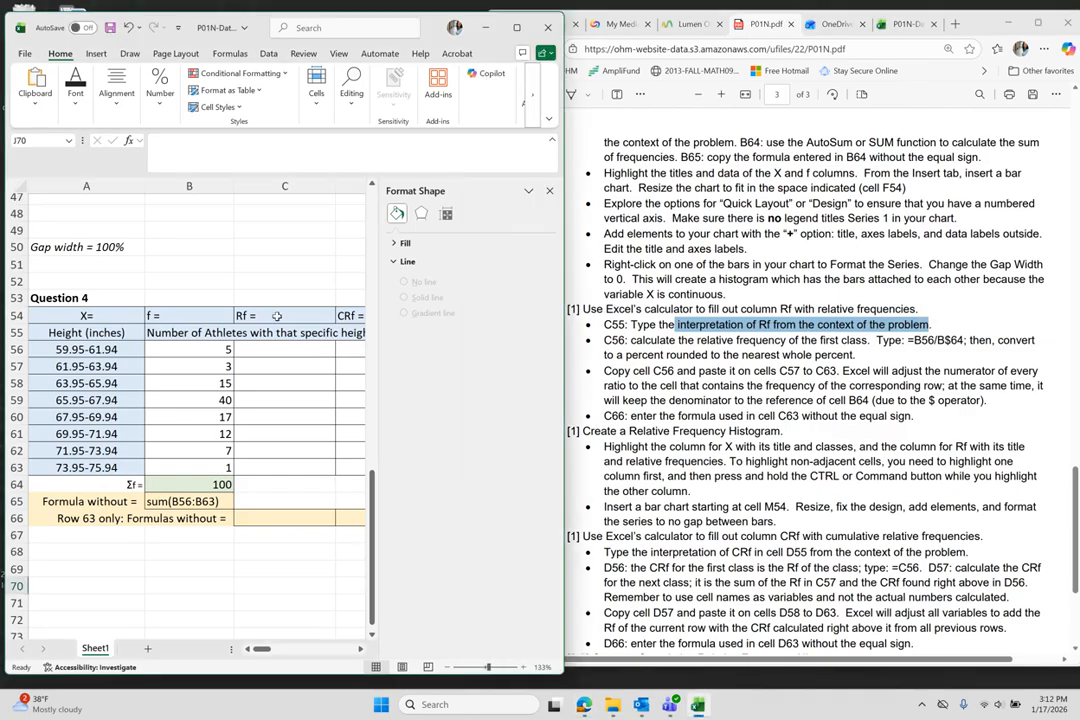
{"action": "left_click", "coordinate": [263, 332]}
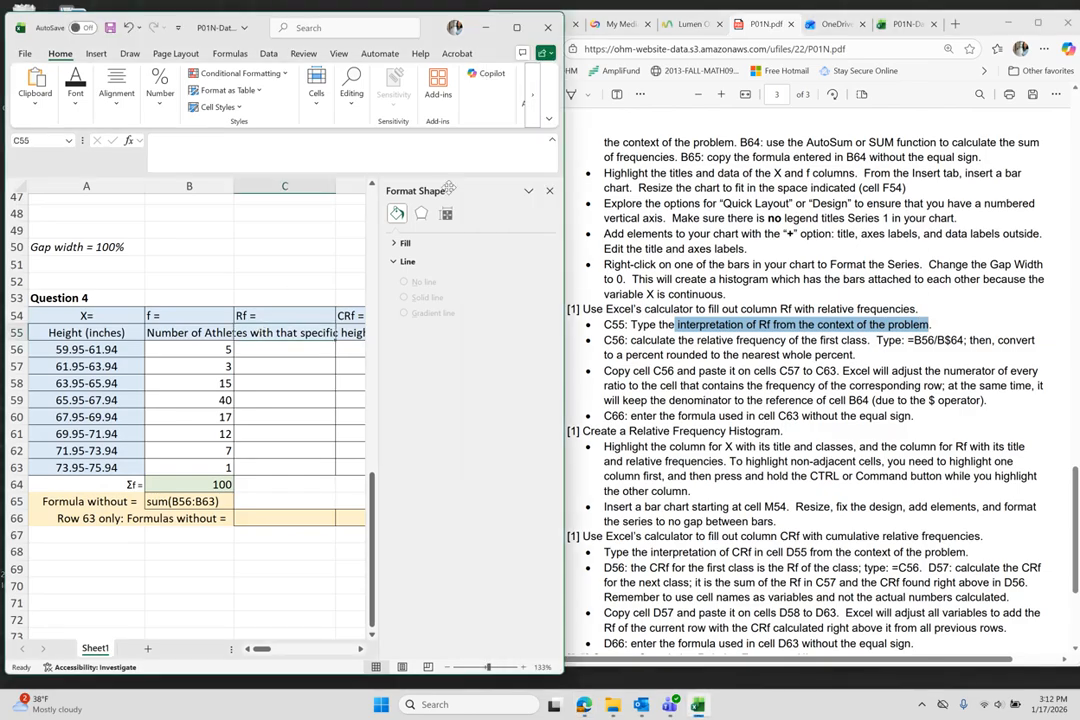
{"action": "double_click", "coordinate": [440, 20]}
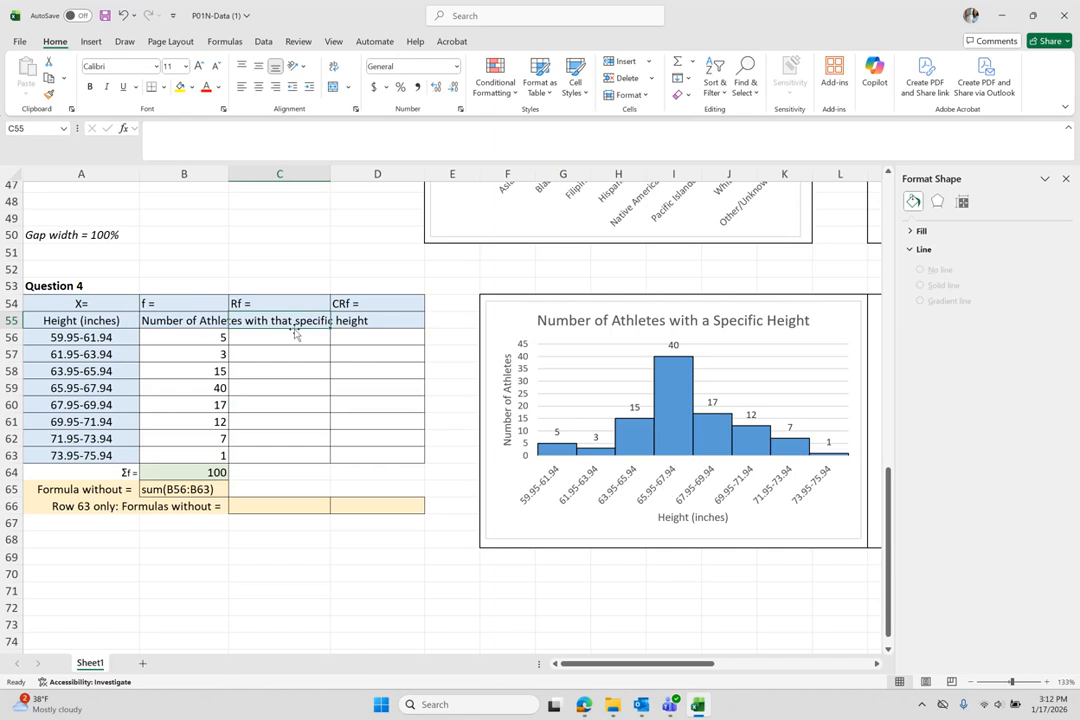
{"action": "type", "text": "Pe"}
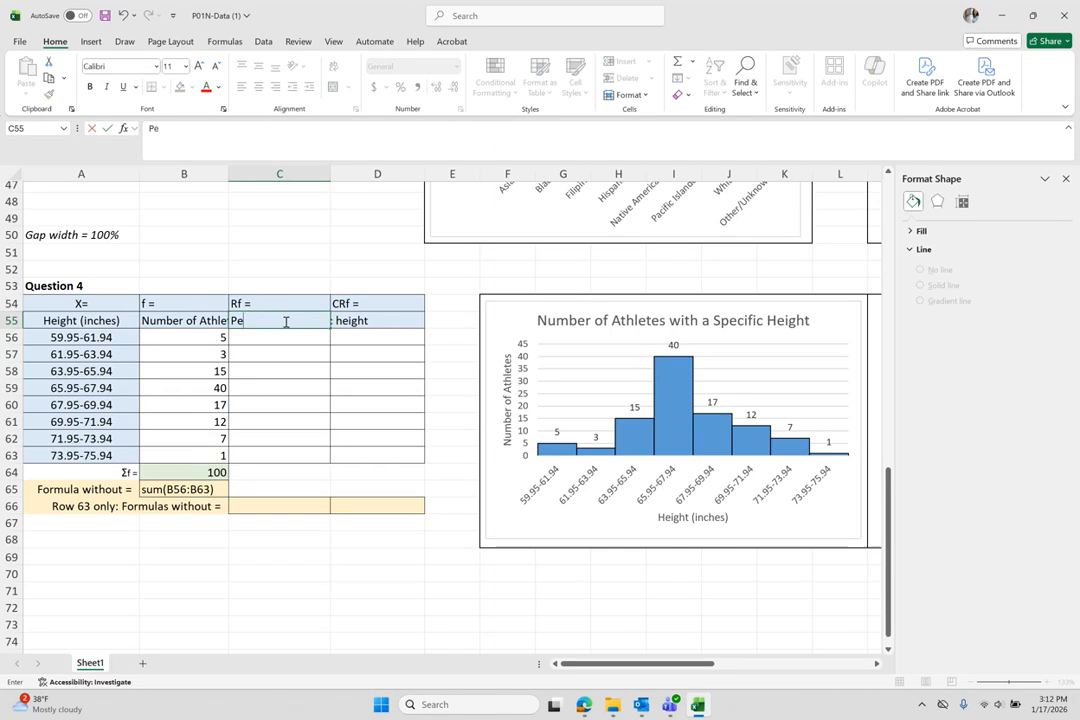
{"action": "type", "text": "rcent of Ath"}
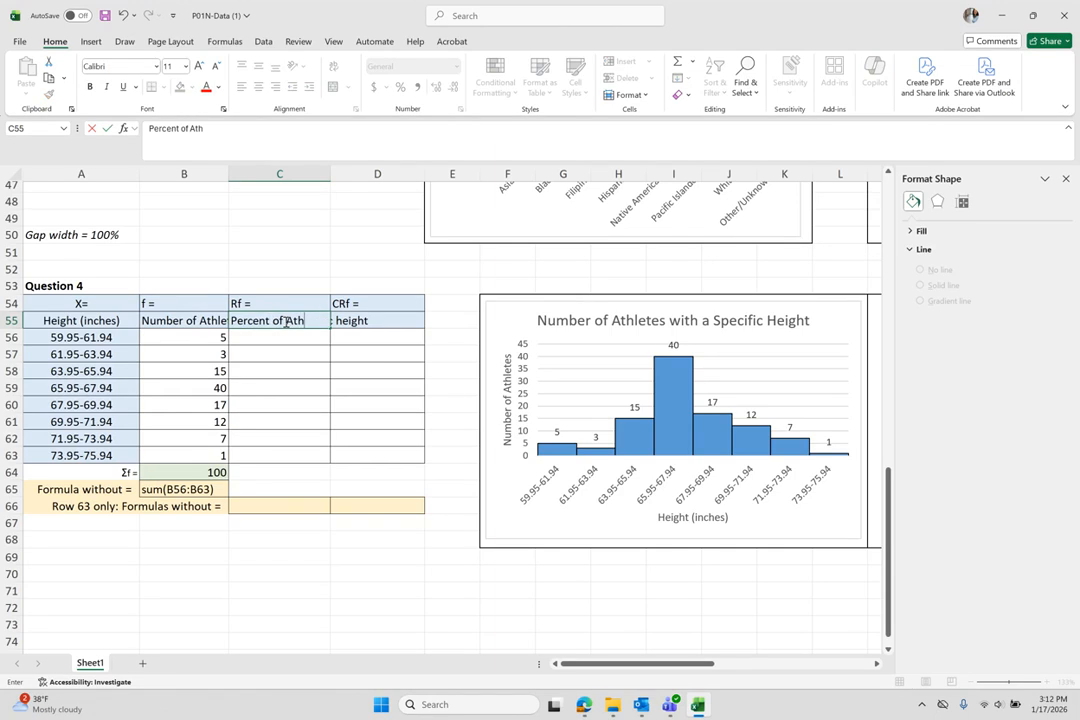
{"action": "type", "text": "eletes w"}
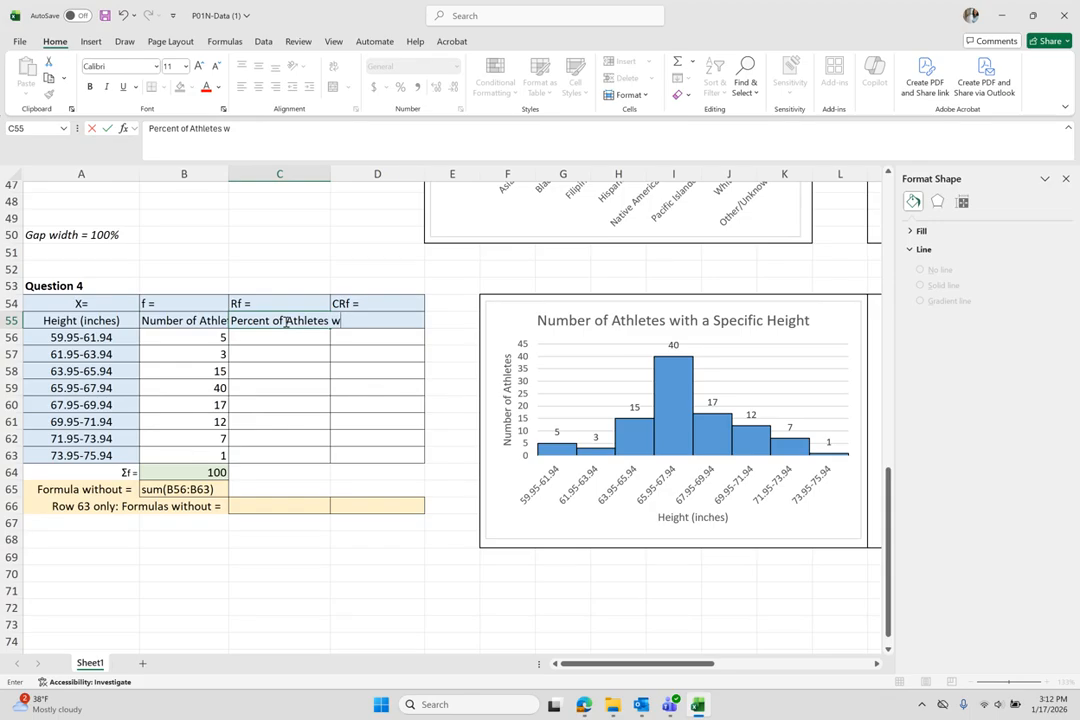
{"action": "type", "text": "ith a apecific h"}
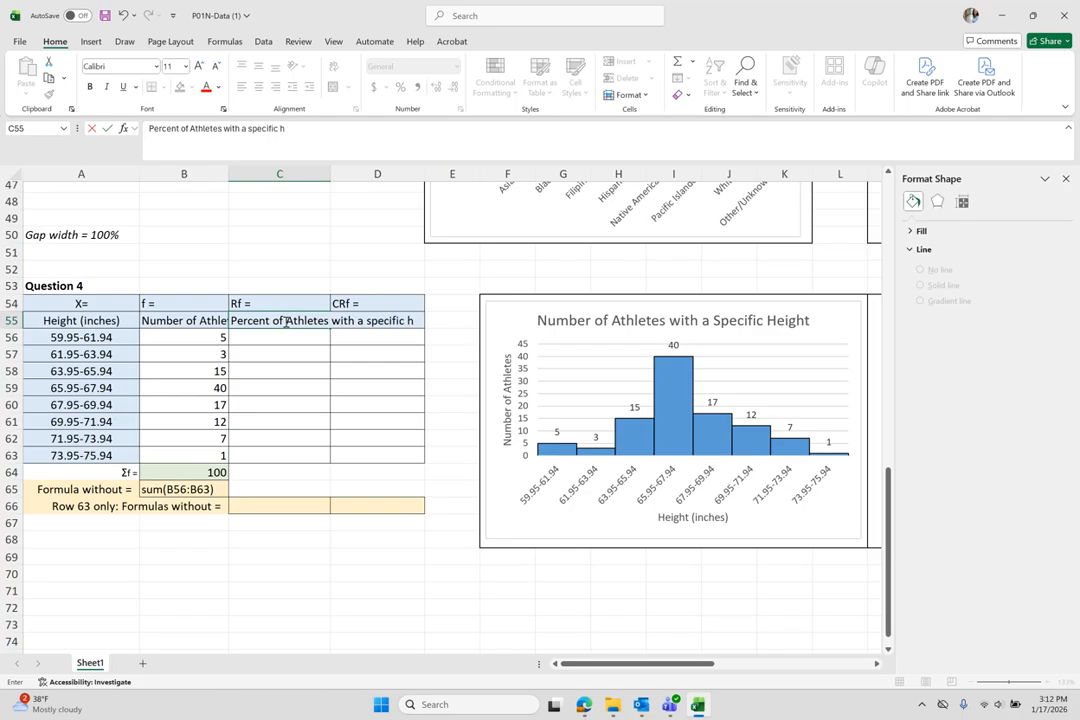
{"action": "type", "text": "eight"}
{"action": "key", "text": "ctrl+Return"}
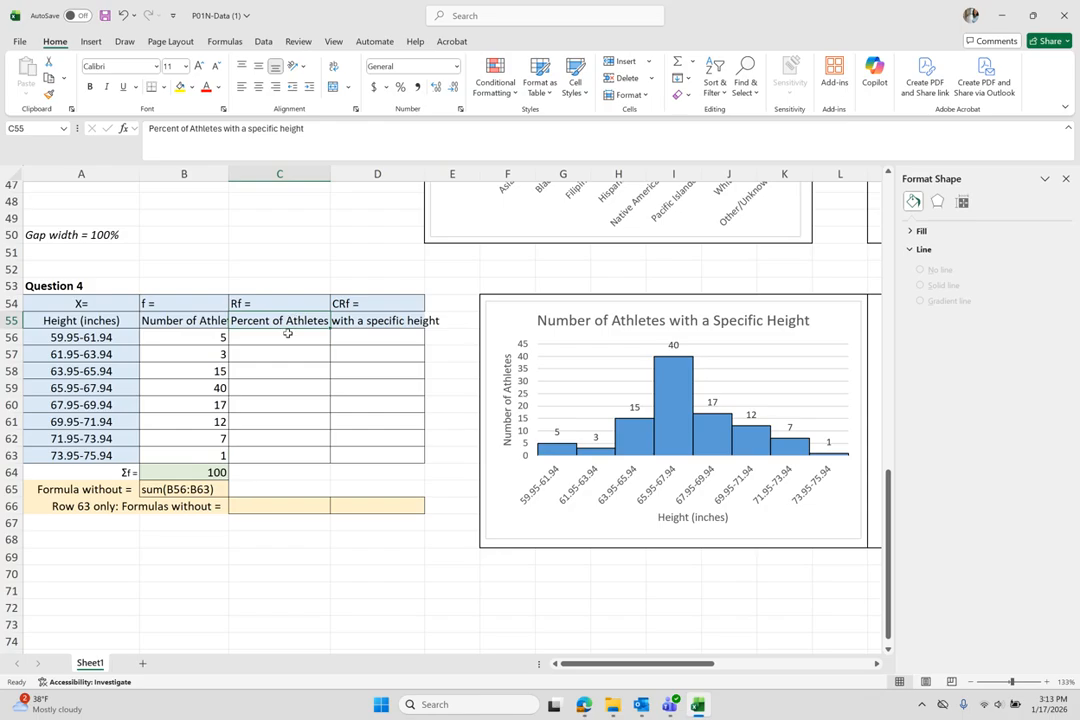
Calculate the first class's relative frequency in C56 with the formula =B56/B64
{"action": "left_click", "coordinate": [287, 337]}
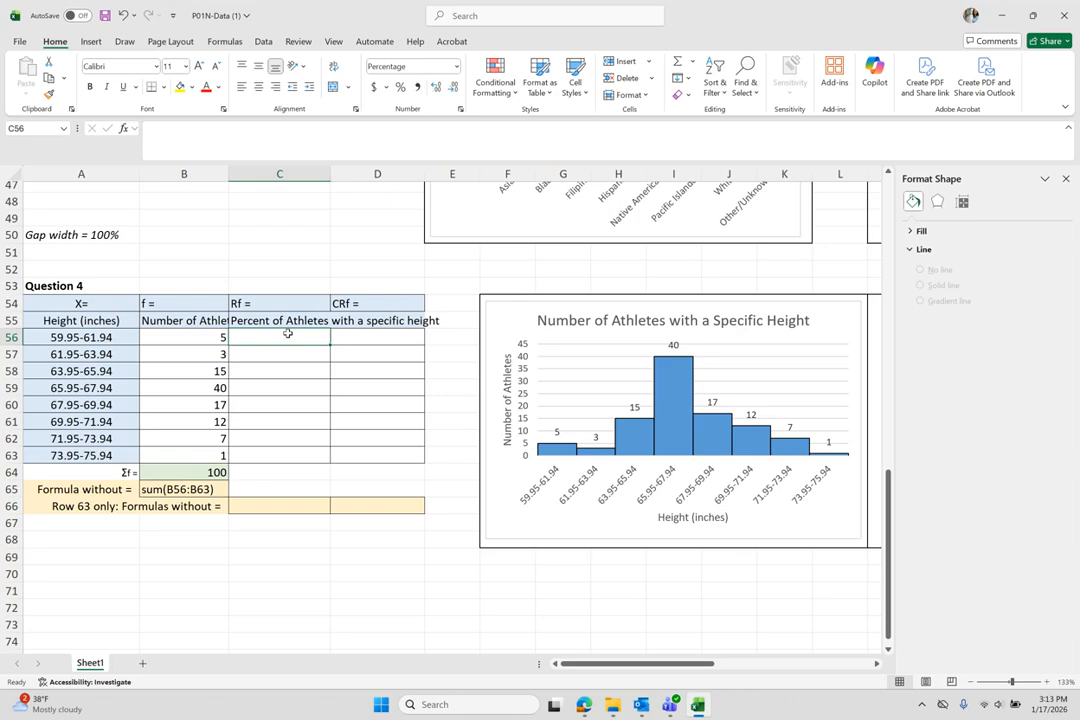
{"action": "type", "text": "="}
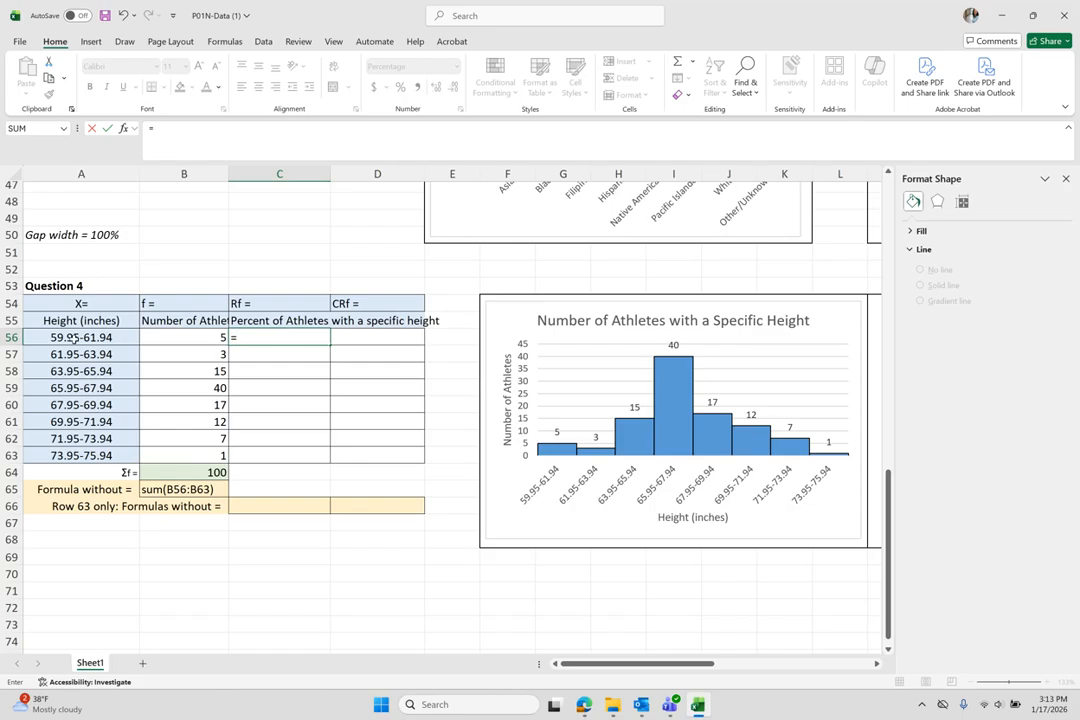
{"action": "left_click", "coordinate": [185, 342]}
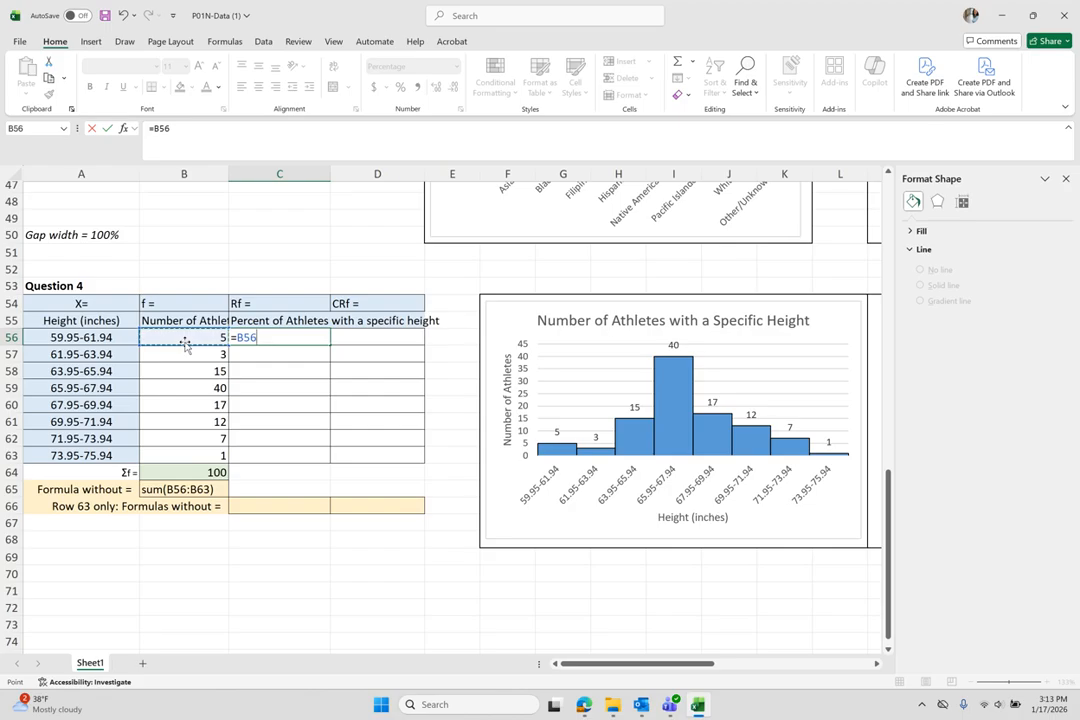
{"action": "type", "text": "/"}
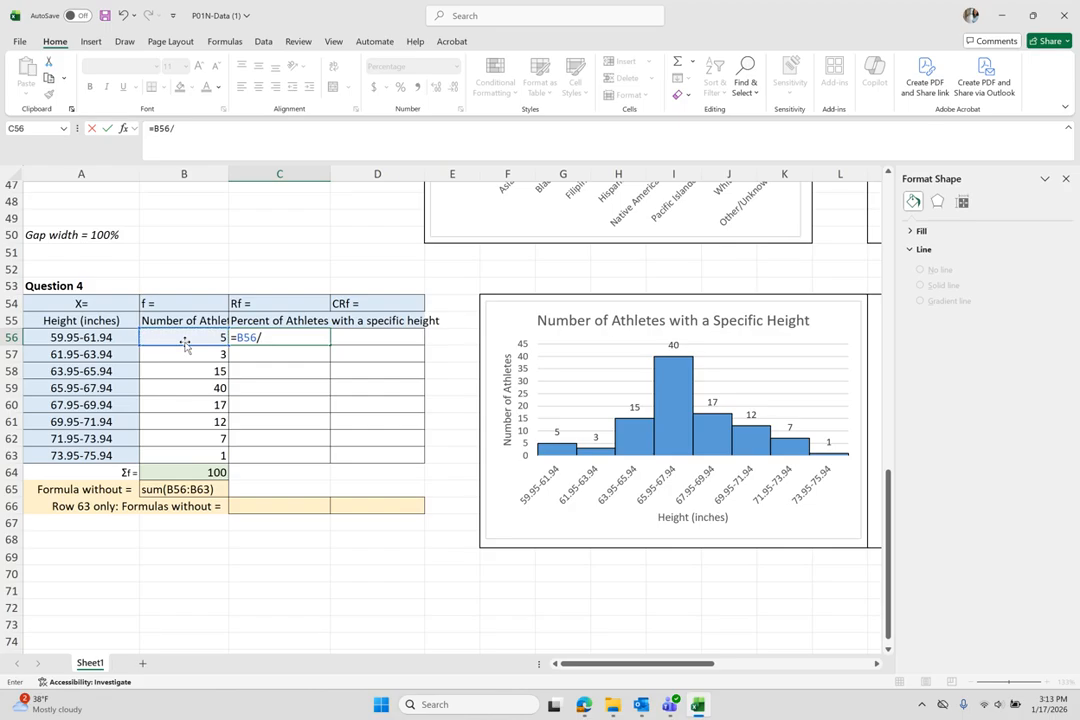
{"action": "left_click", "coordinate": [190, 472]}
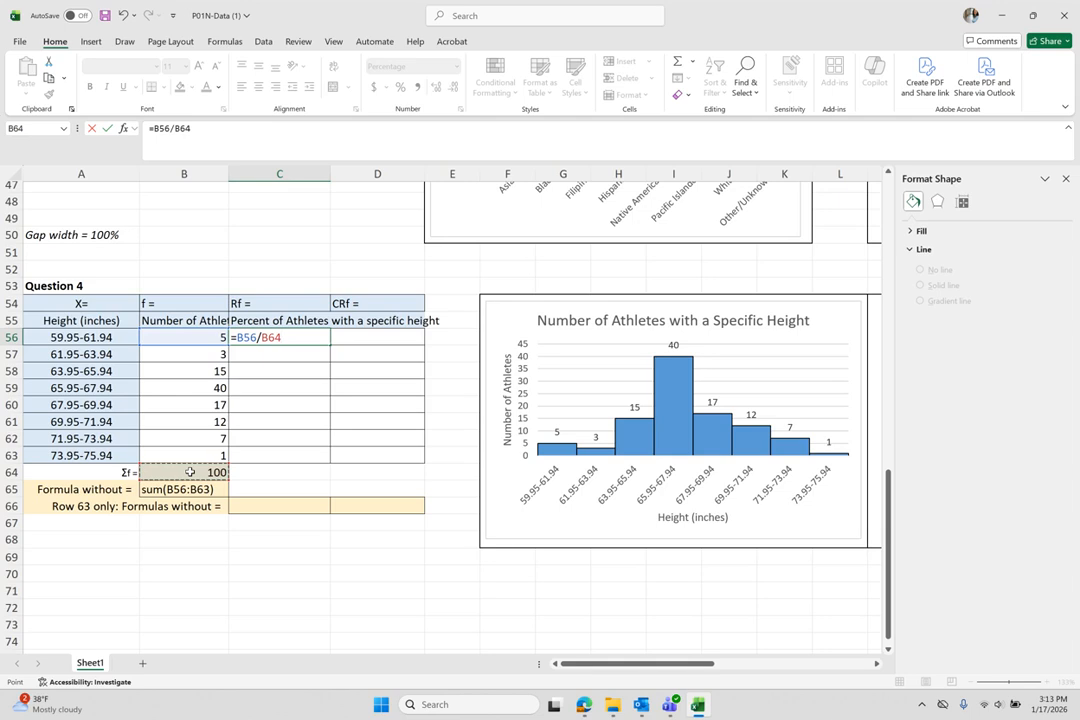
{"action": "key", "text": "Return"}
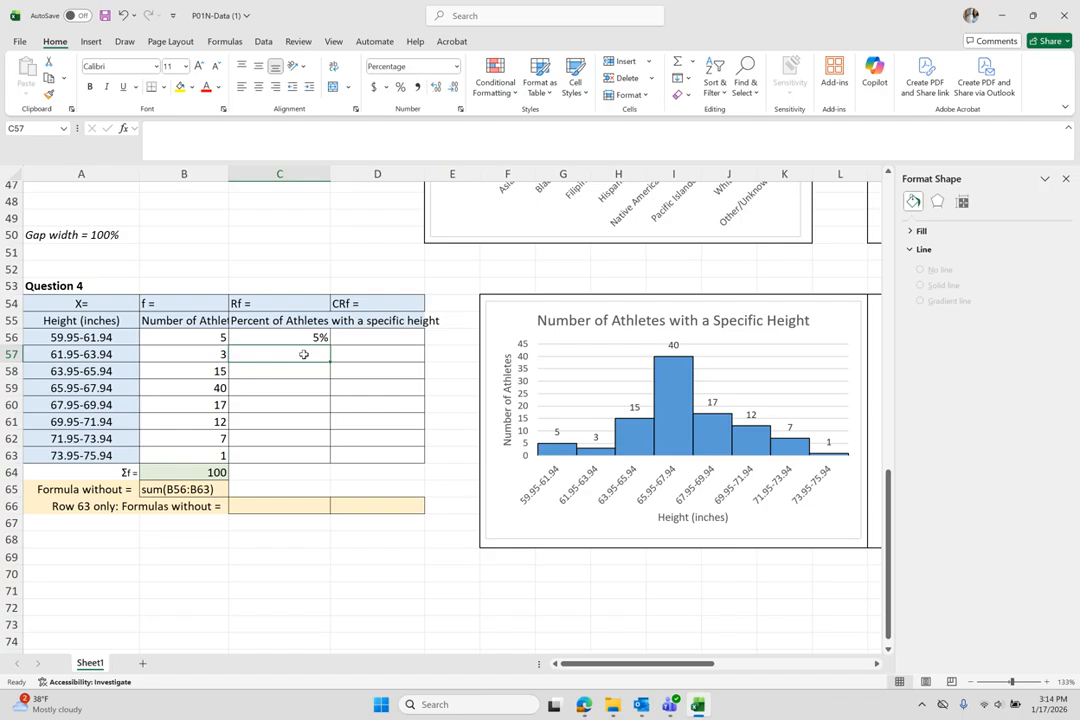
Calculate the second class's relative frequency in C57 with the formula =B57/B64
{"action": "type", "text": "="}
{"action": "left_click", "coordinate": [201, 353]}
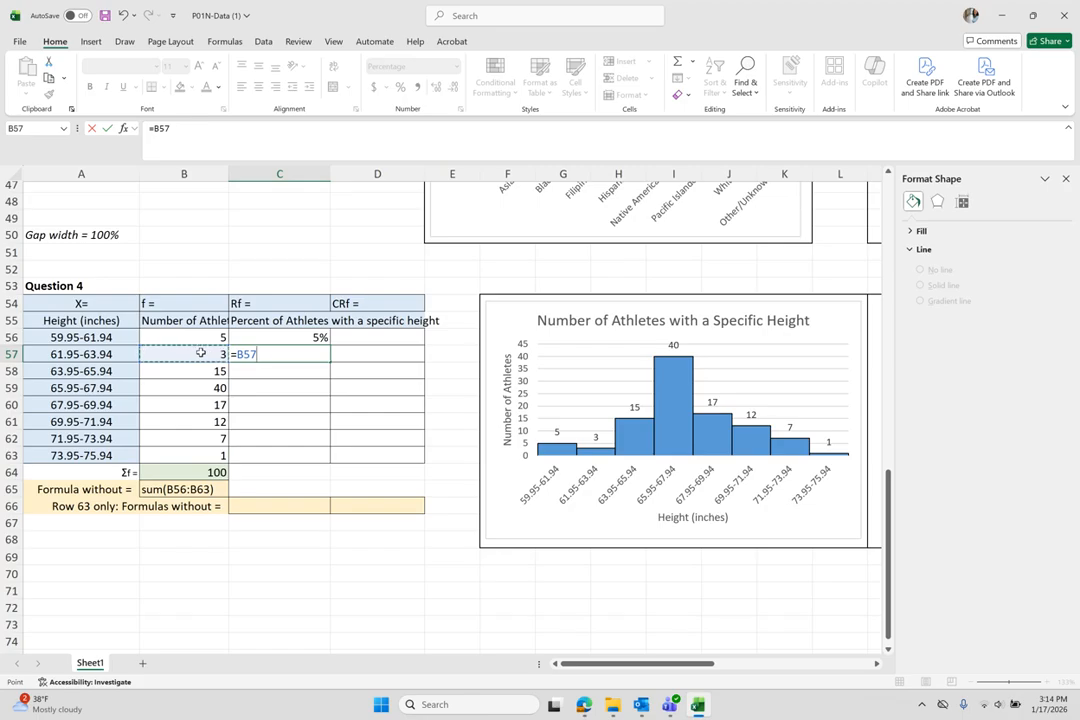
{"action": "type", "text": "/"}
{"action": "left_click", "coordinate": [195, 472]}
{"action": "key", "text": "Return"}
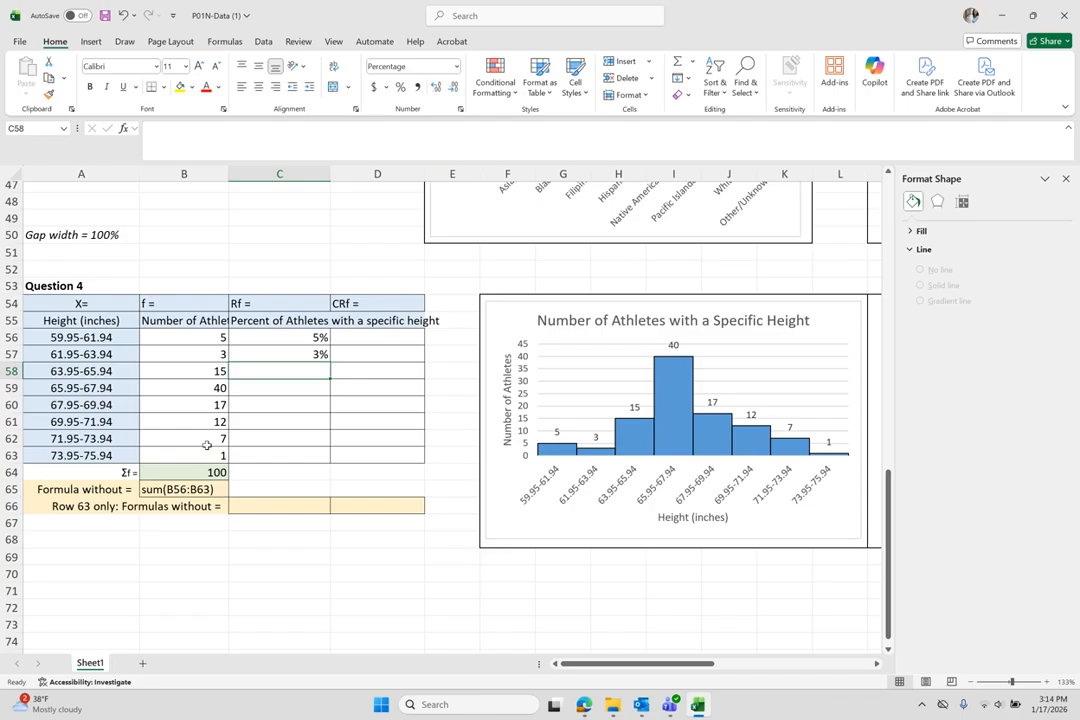
Try copying the relative frequency formula from C57 to C58 and inspect the cell references in both formulas
{"action": "left_click", "coordinate": [293, 353]}
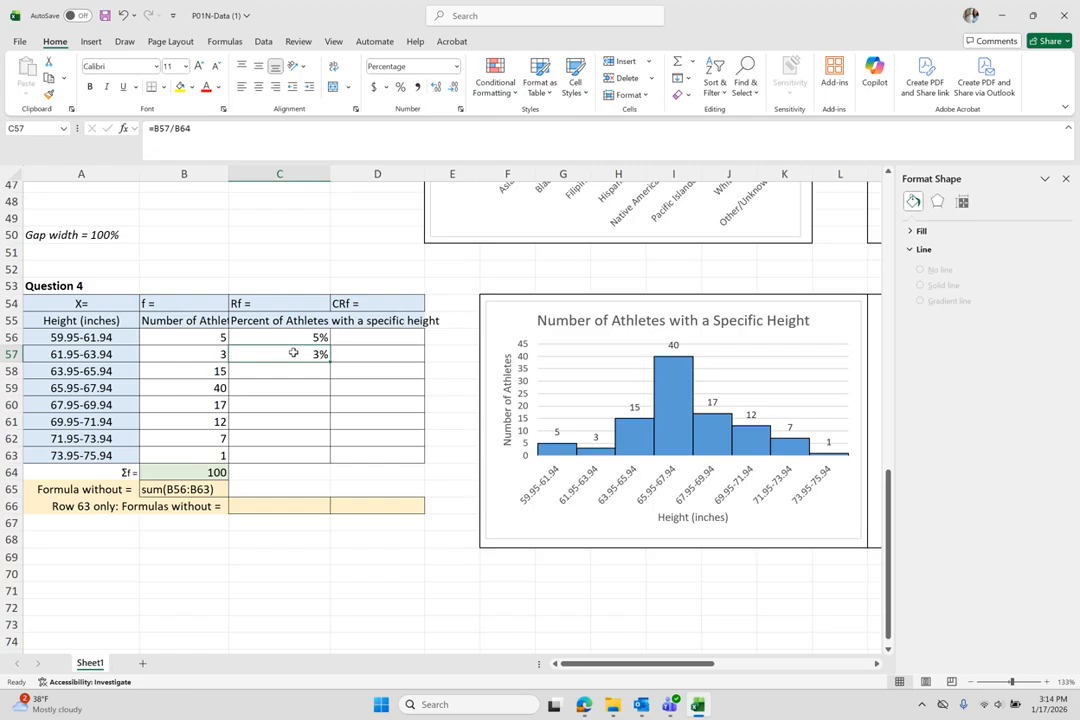
{"action": "left_click", "coordinate": [212, 136]}
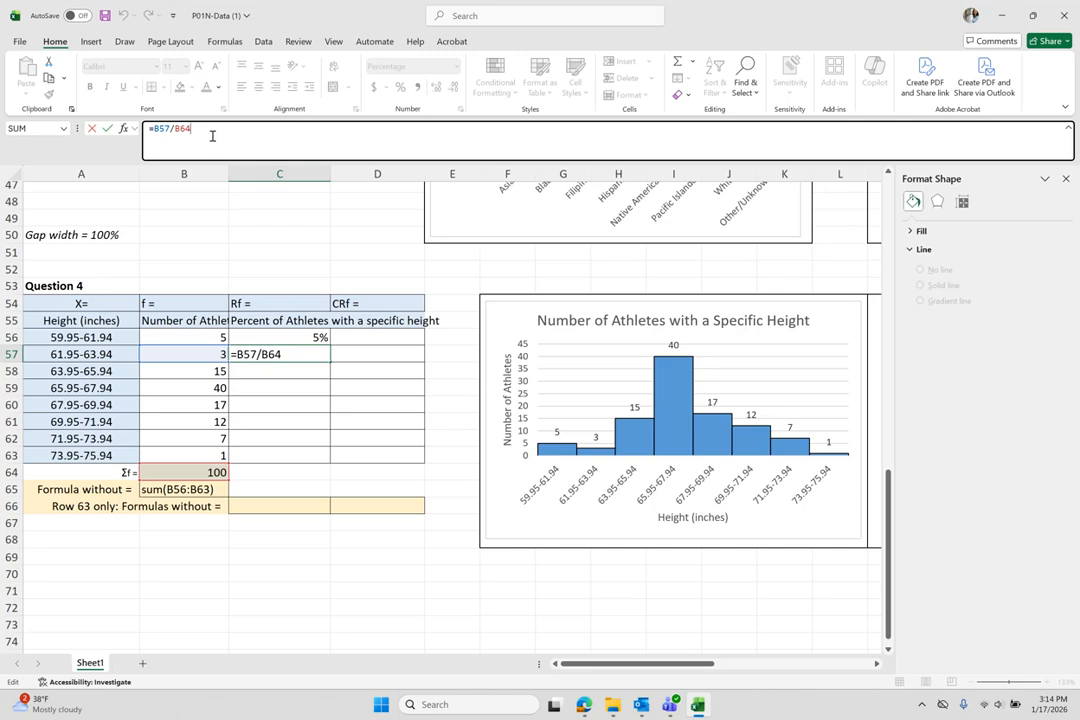
{"action": "key", "text": "Return"}
{"action": "key", "text": "Up"}
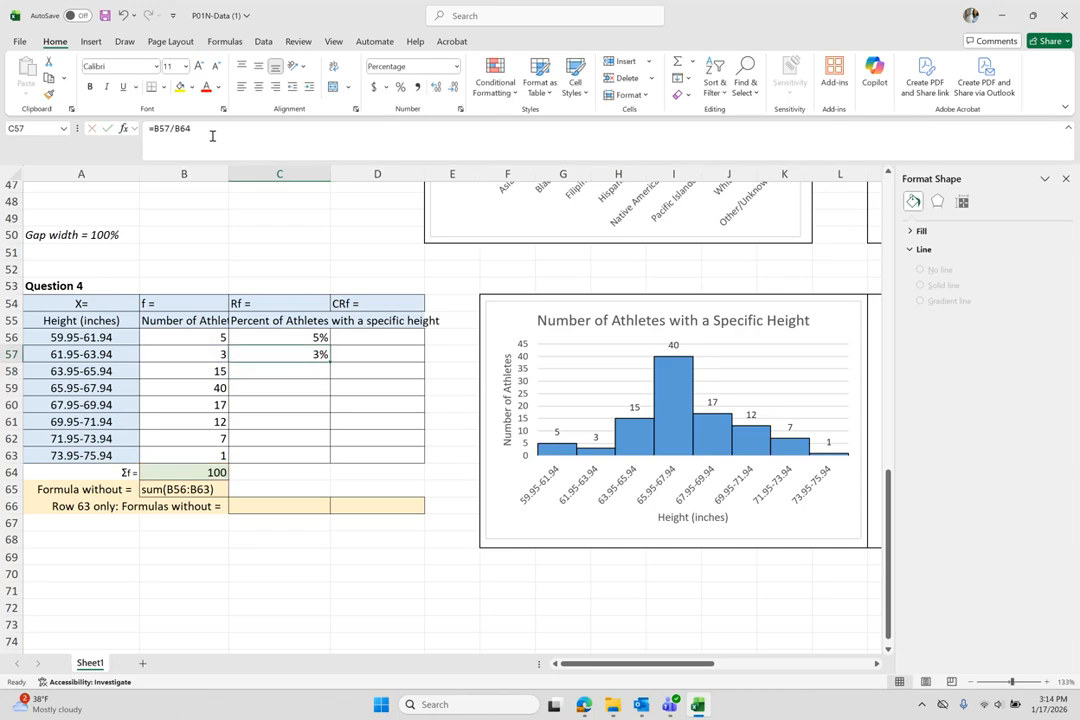
{"action": "key", "text": "ctrl+c"}
{"action": "key", "text": "Down"}
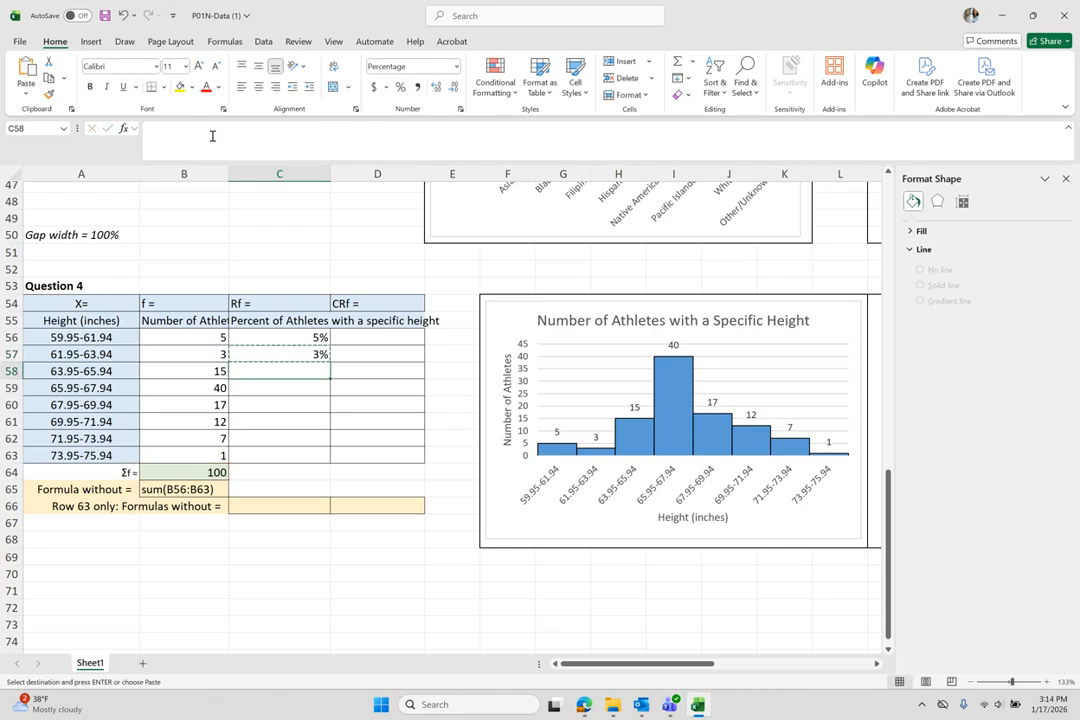
{"action": "key", "text": "ctrl+v"}
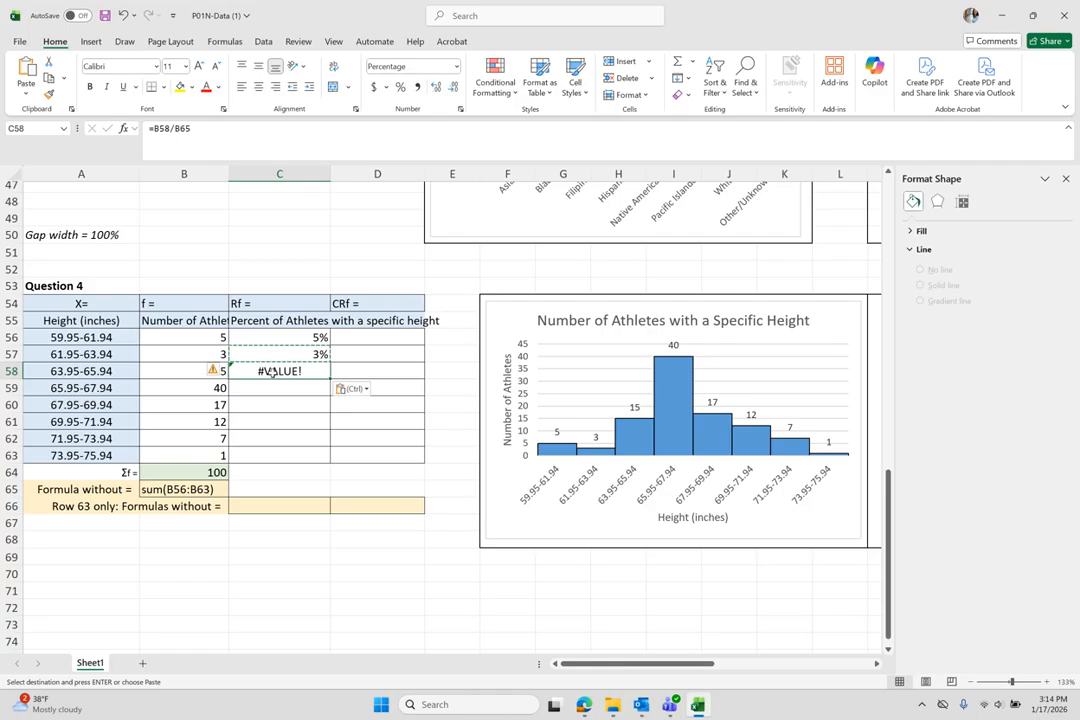
{"action": "left_click", "coordinate": [207, 129]}
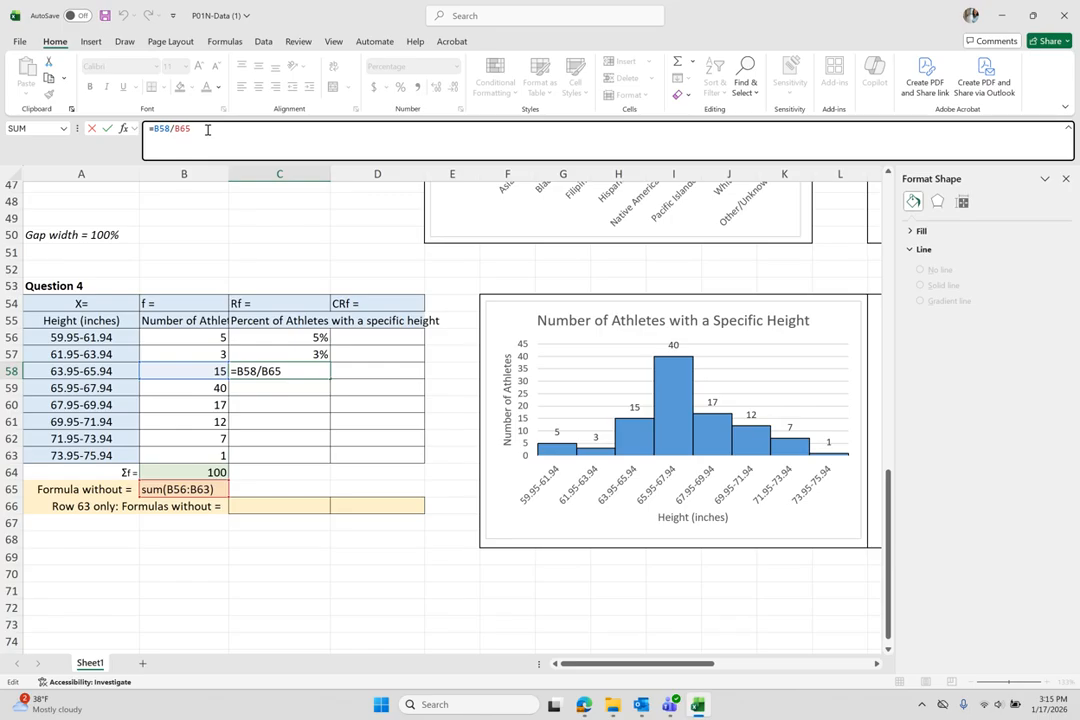
{"action": "key", "text": "Return"}
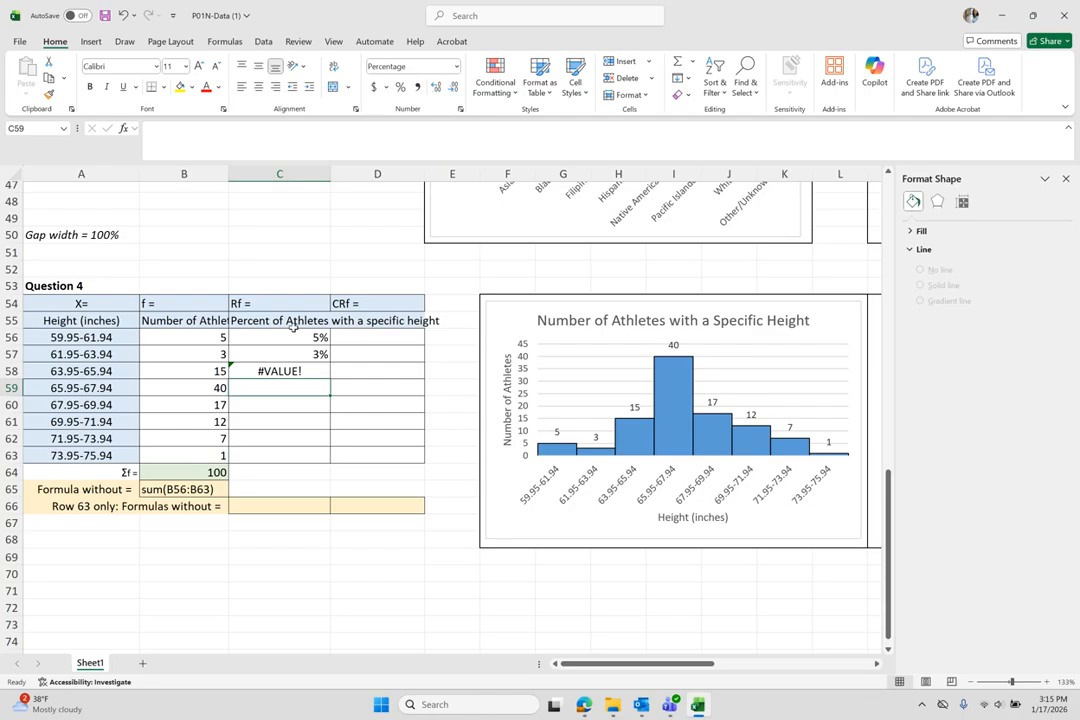
Try copying the C57 formula to C59 and inspect which cells the pasted formula references
{"action": "left_click", "coordinate": [279, 355]}
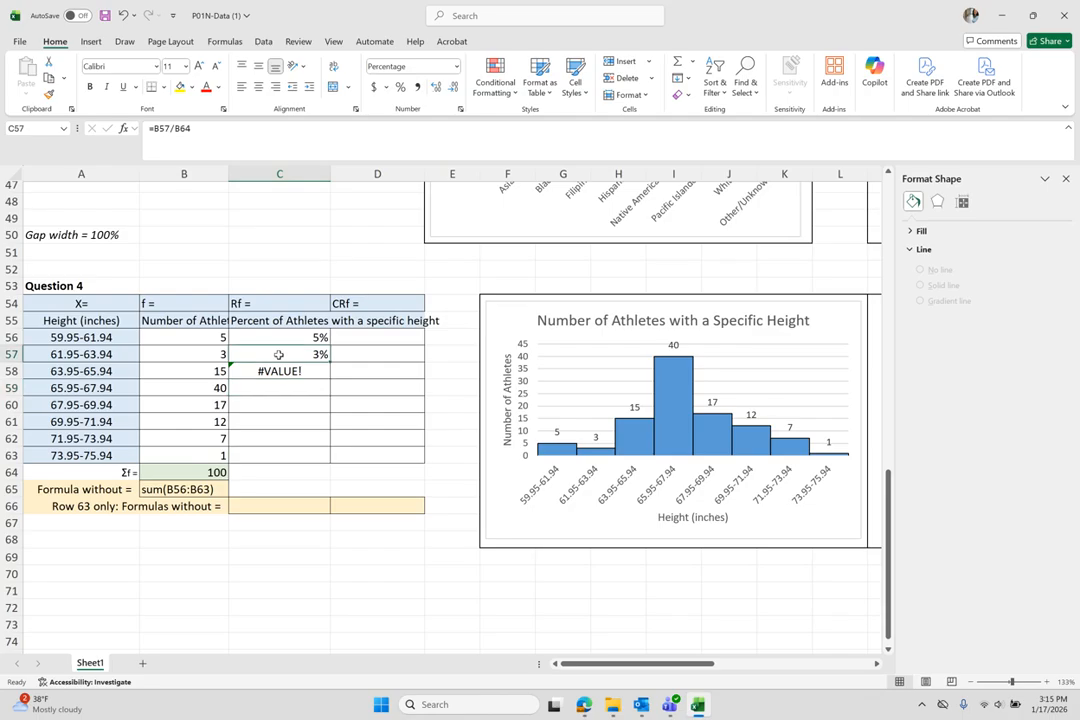
{"action": "key", "text": "ctrl+c"}
{"action": "key", "text": "Down"}
{"action": "key", "text": "Down"}
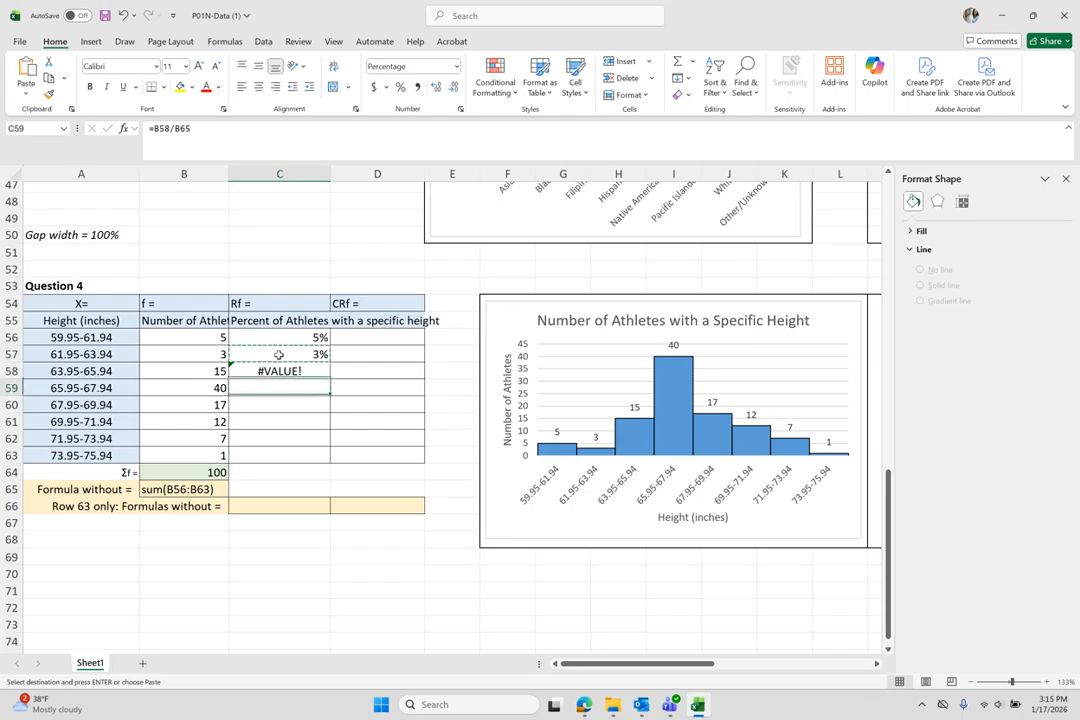
{"action": "key", "text": "ctrl+v"}
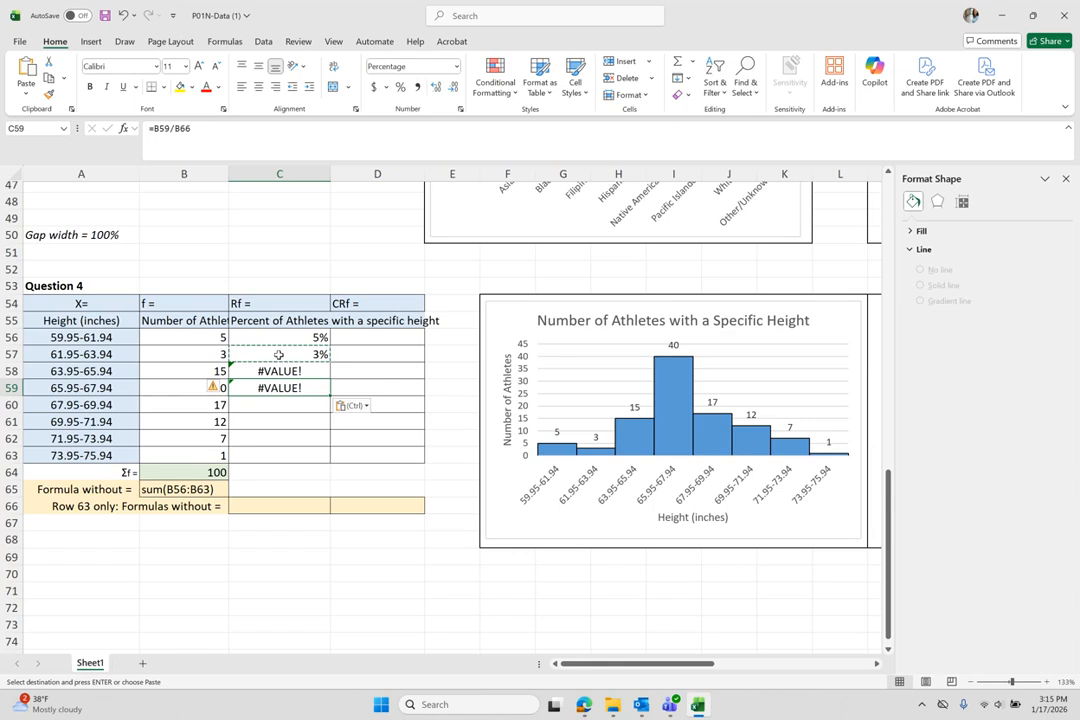
{"action": "key", "text": "Escape"}
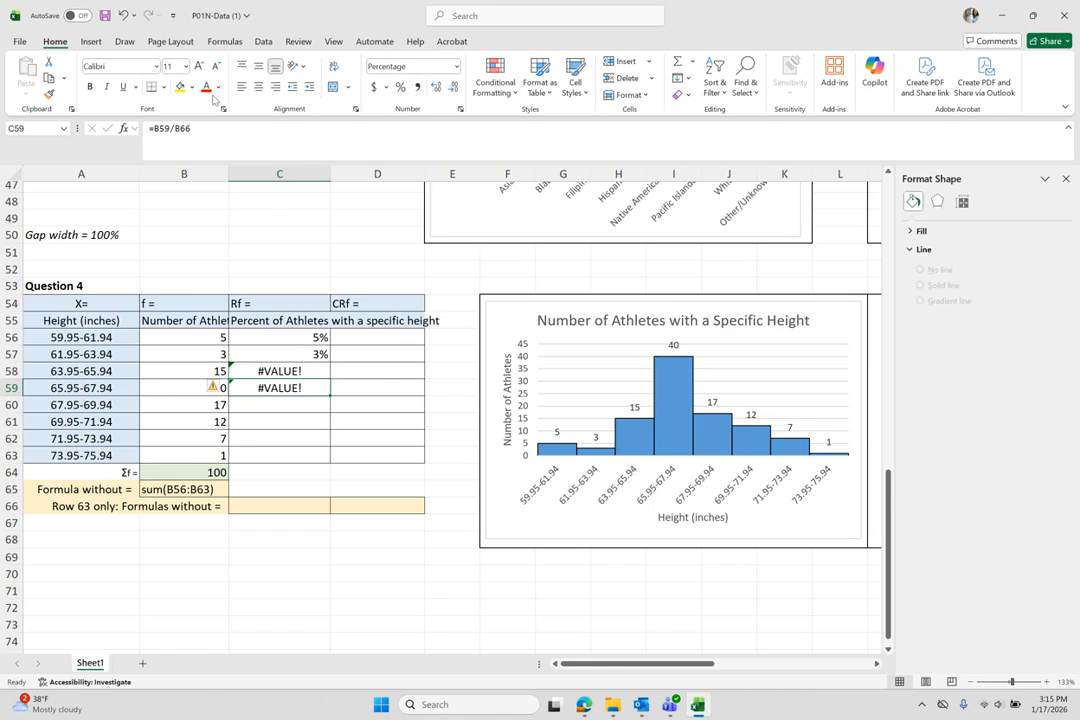
{"action": "left_click", "coordinate": [204, 129]}
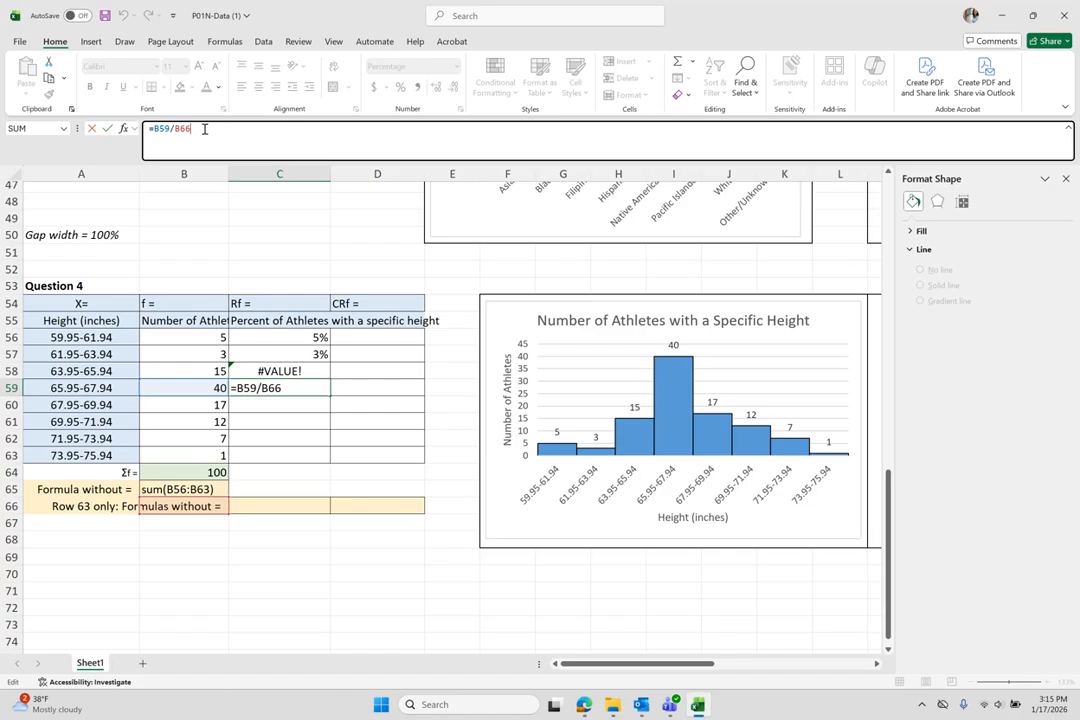
{"action": "left_click", "coordinate": [191, 475]}
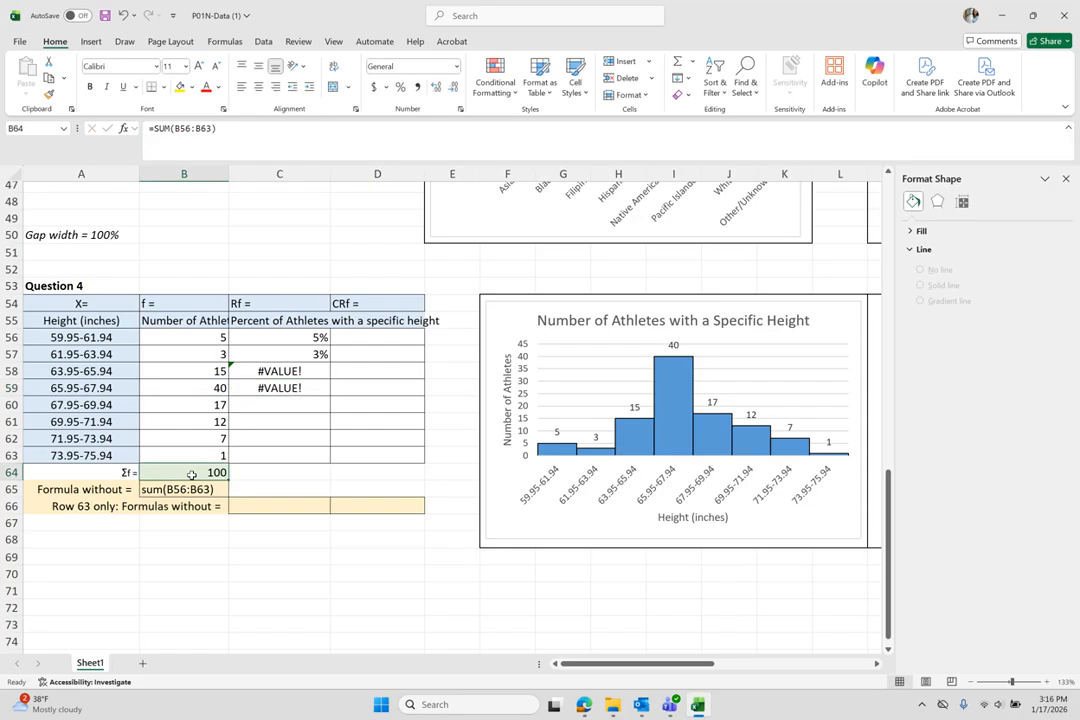
Make the denominator in C57 an absolute reference so that the formula reads =B57/$B$64
{"action": "left_click", "coordinate": [301, 354]}
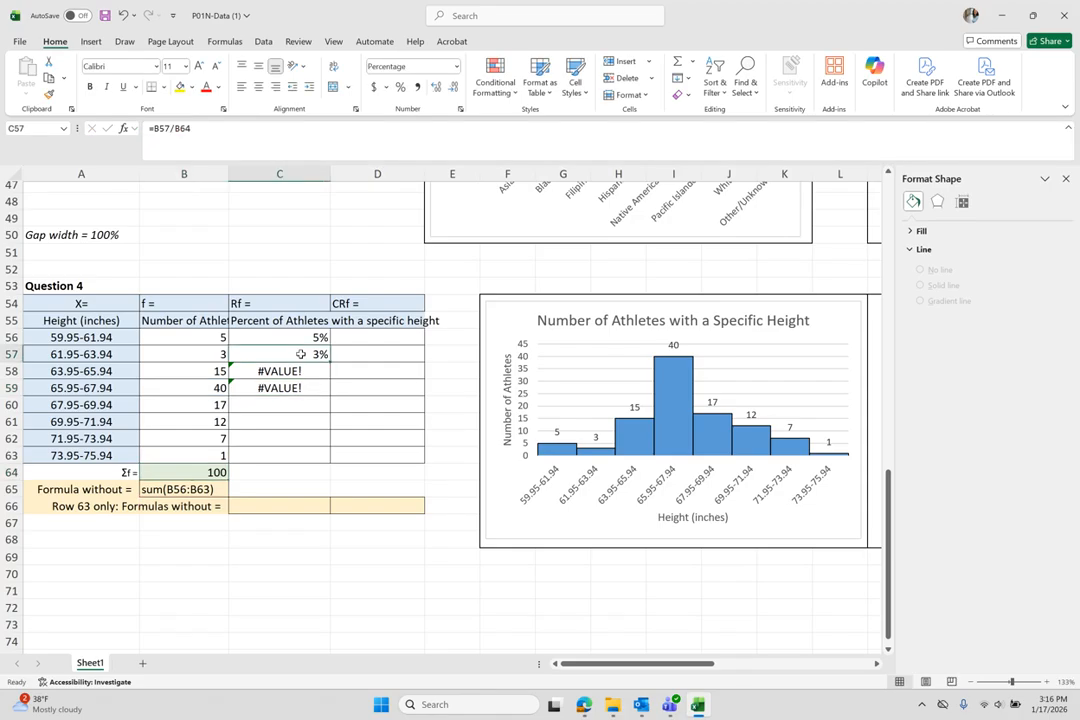
{"action": "left_click", "coordinate": [203, 136]}
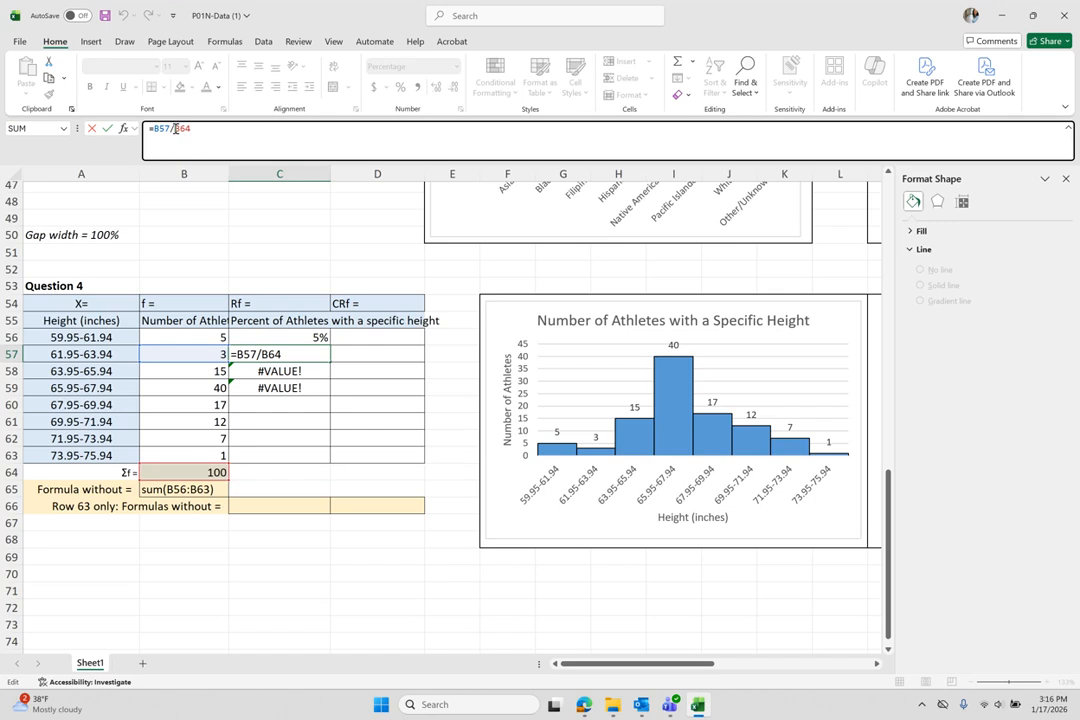
{"action": "type", "text": "$"}
{"action": "type", "text": "$"}
{"action": "key", "text": "Return"}
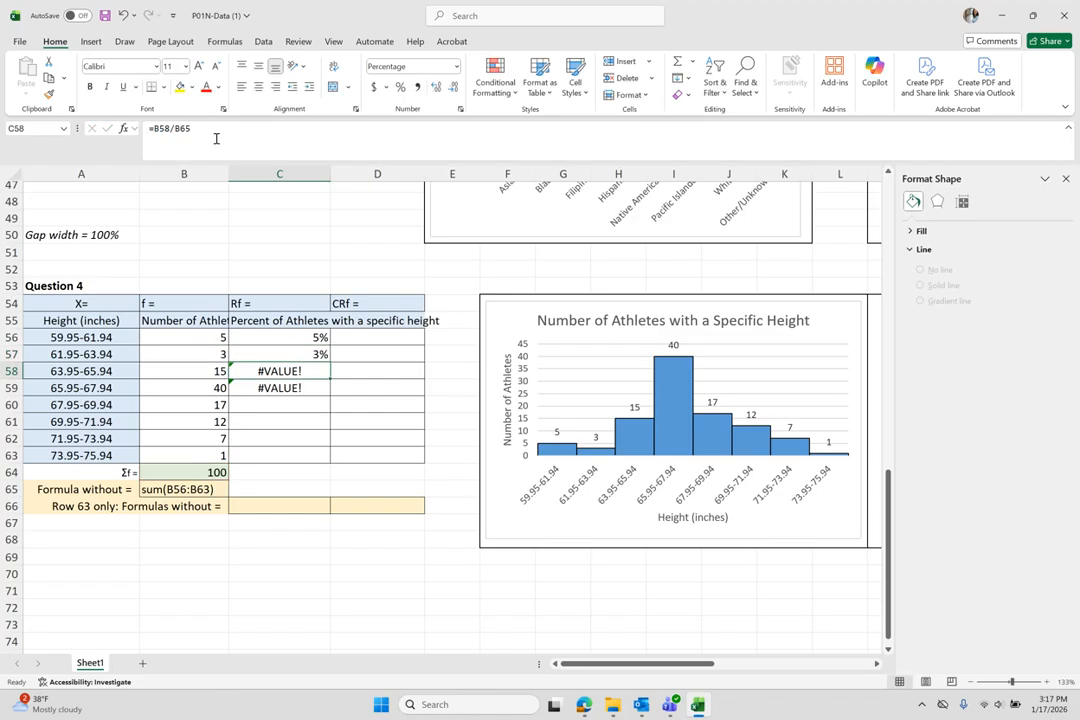
Copy the relative frequency formula from C57 into C58:C63
{"action": "key", "text": "Up"}
{"action": "key", "text": "ctrl+c"}
{"action": "key", "text": "Down"}
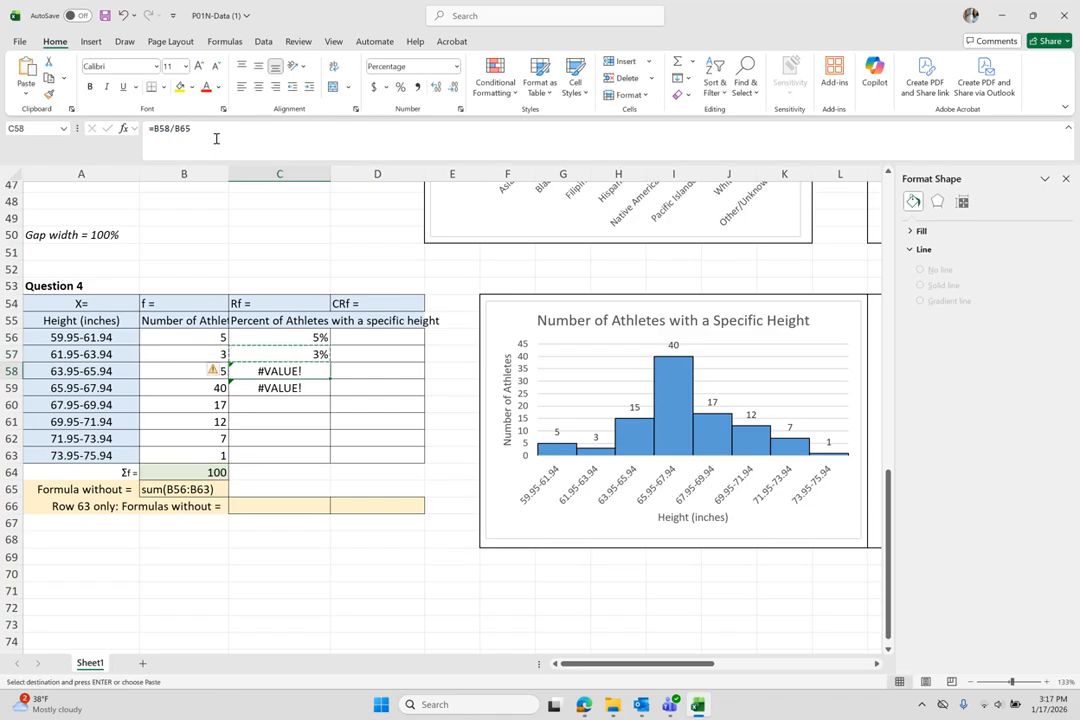
{"action": "key", "text": "shift+Down"}
{"action": "key", "text": "shift+Down"}
{"action": "key", "text": "shift+Down"}
{"action": "key", "text": "shift+Down"}
{"action": "key", "text": "shift+Down"}
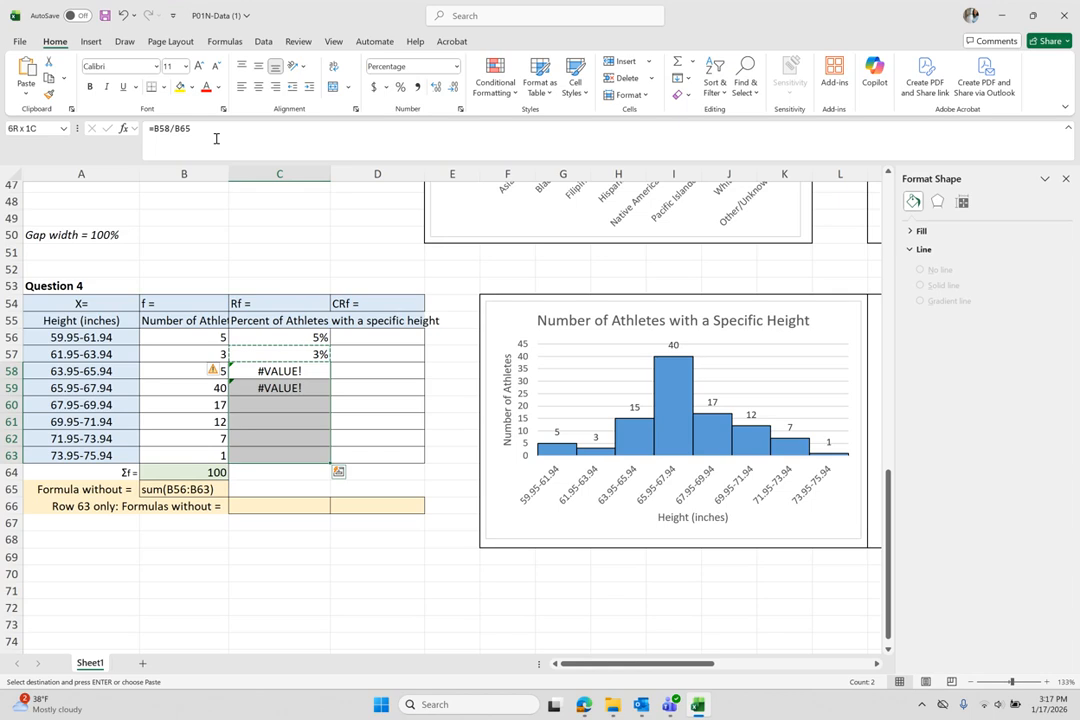
{"action": "key", "text": "ctrl+v"}
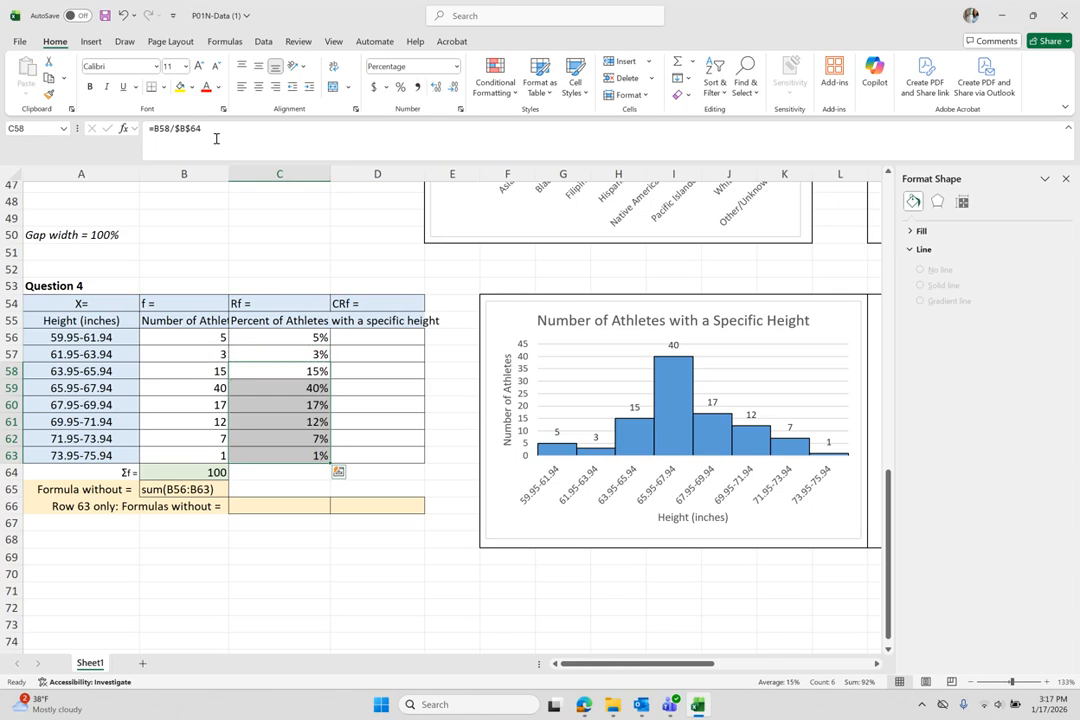
Inspect the cell references of the copied relative frequency formulas in C60 and C61
{"action": "left_click", "coordinate": [294, 483]}
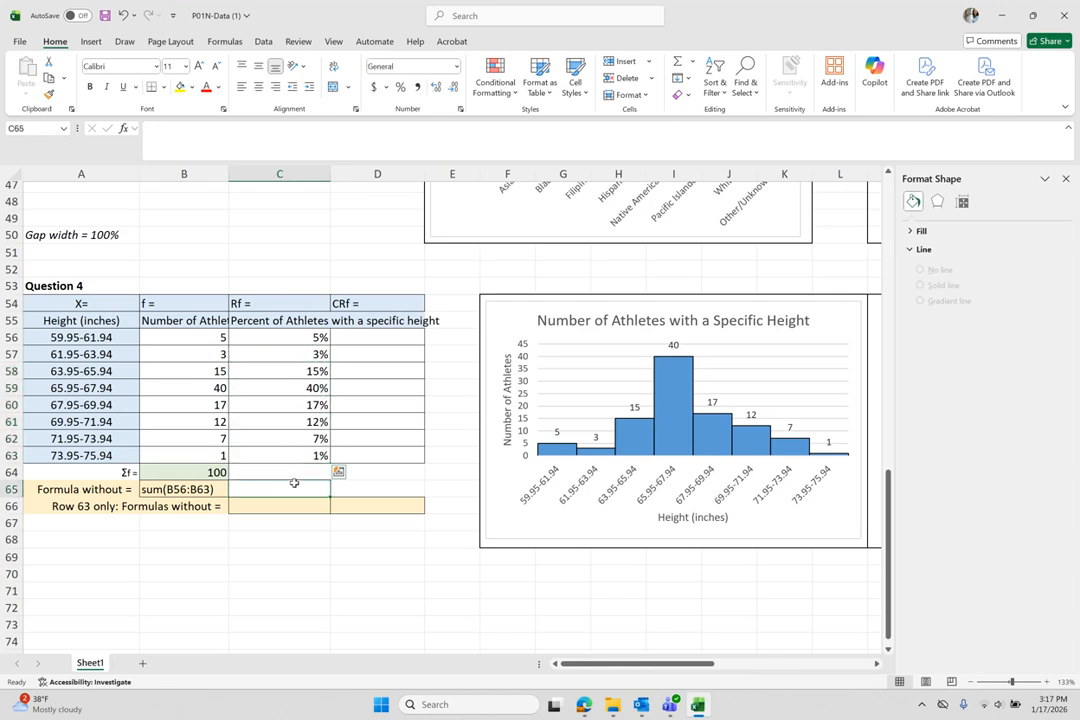
{"action": "left_click", "coordinate": [293, 406]}
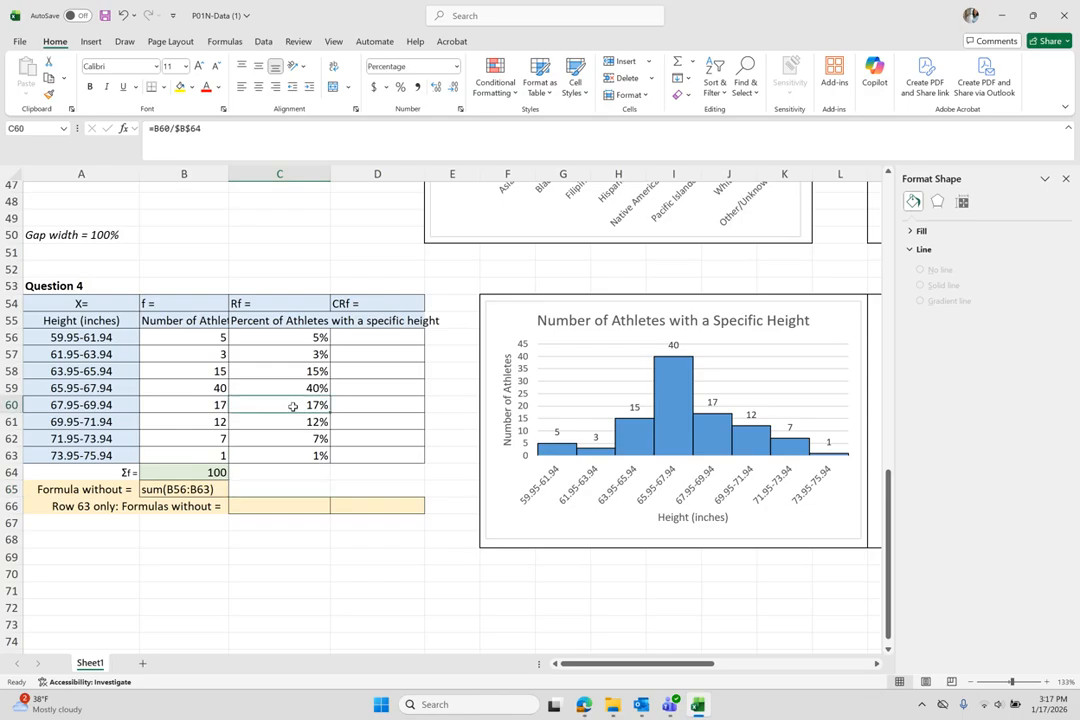
{"action": "left_click", "coordinate": [224, 129]}
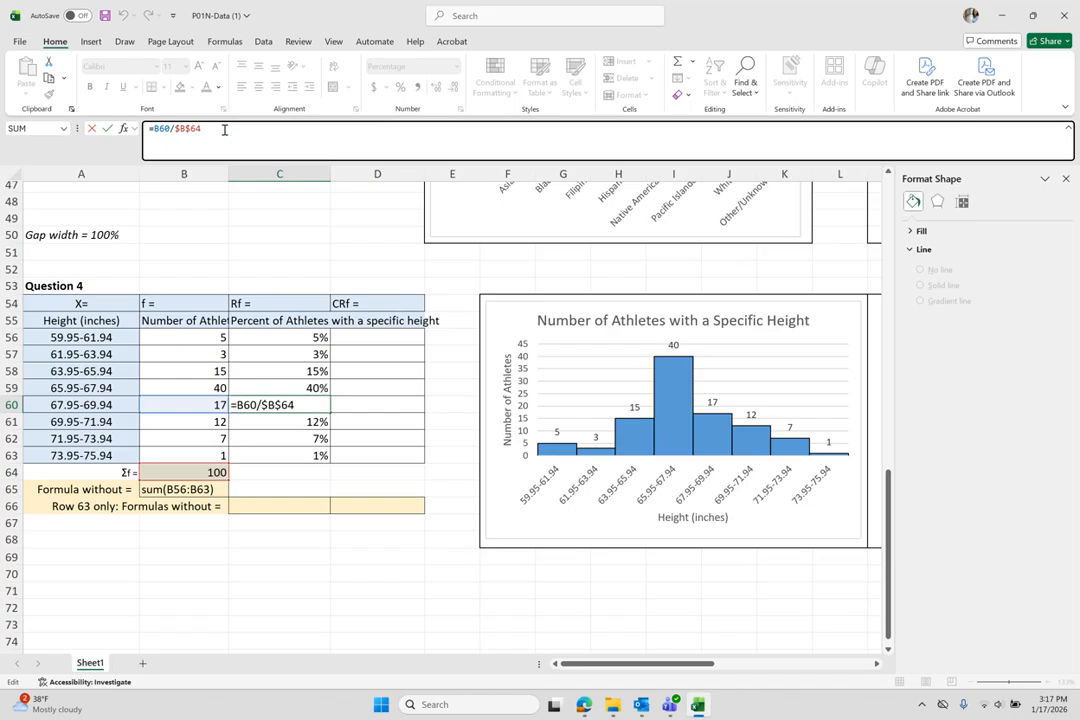
{"action": "key", "text": "Return"}
{"action": "left_click", "coordinate": [218, 131]}
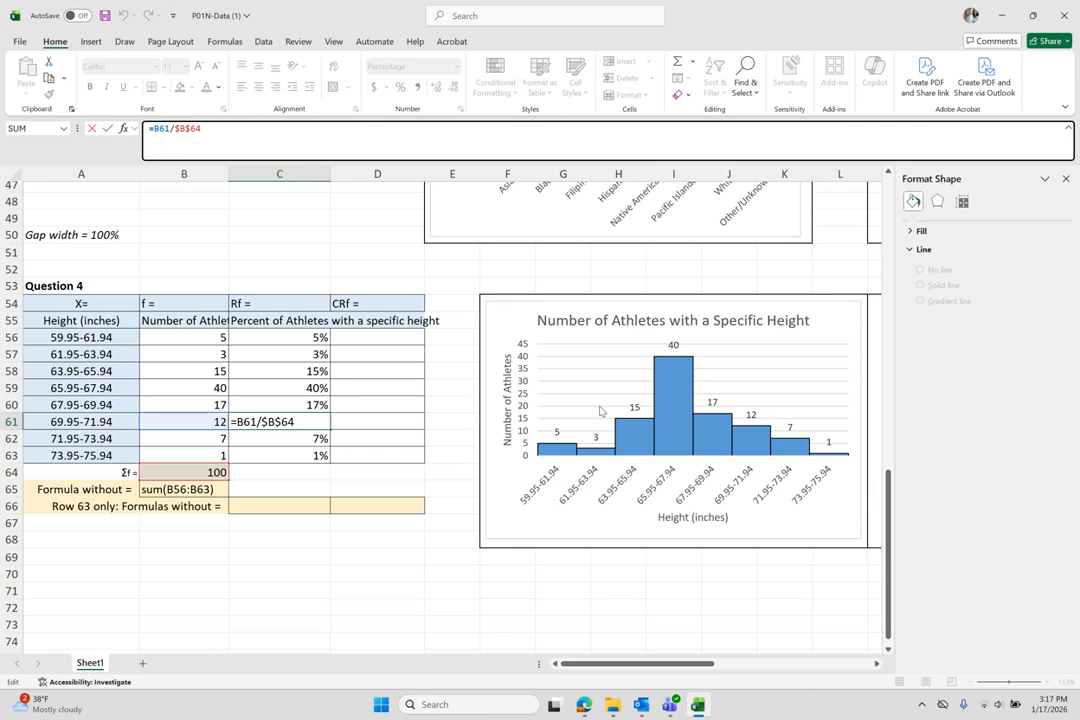
Switch to the project PDF and review its instructions for calculating C56 and filling the Rf column, then close the open C61 formula
{"action": "left_click", "coordinate": [1033, 15]}
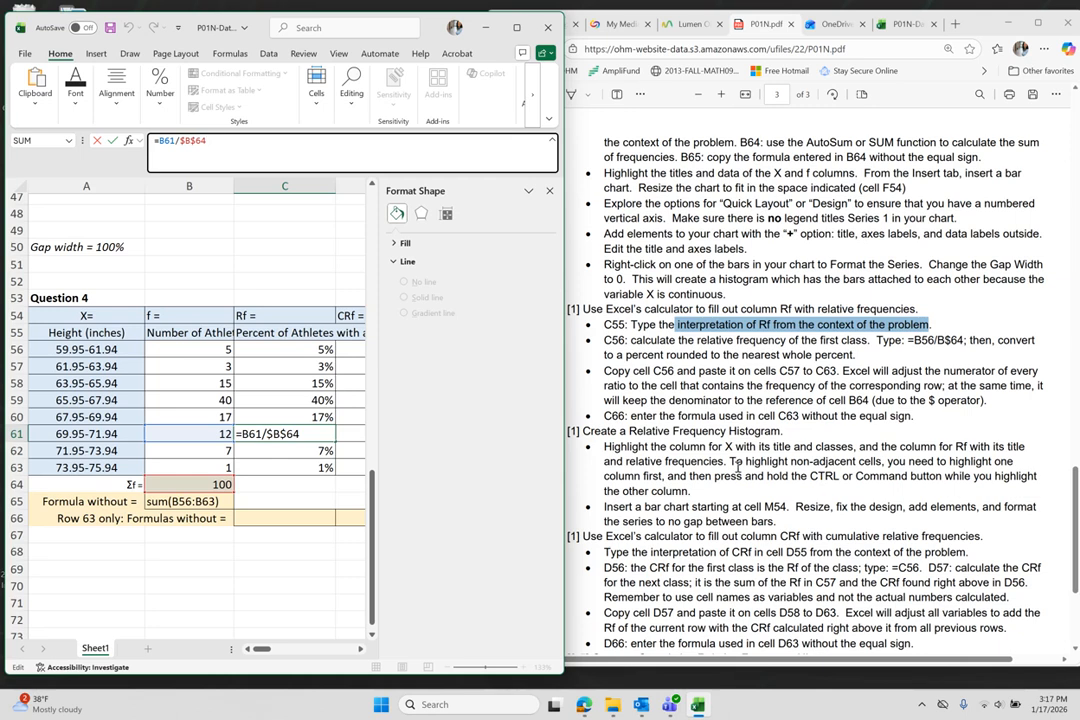
{"action": "scroll", "coordinate": [737, 467], "scroll_direction": "down", "scroll_amount": 1}
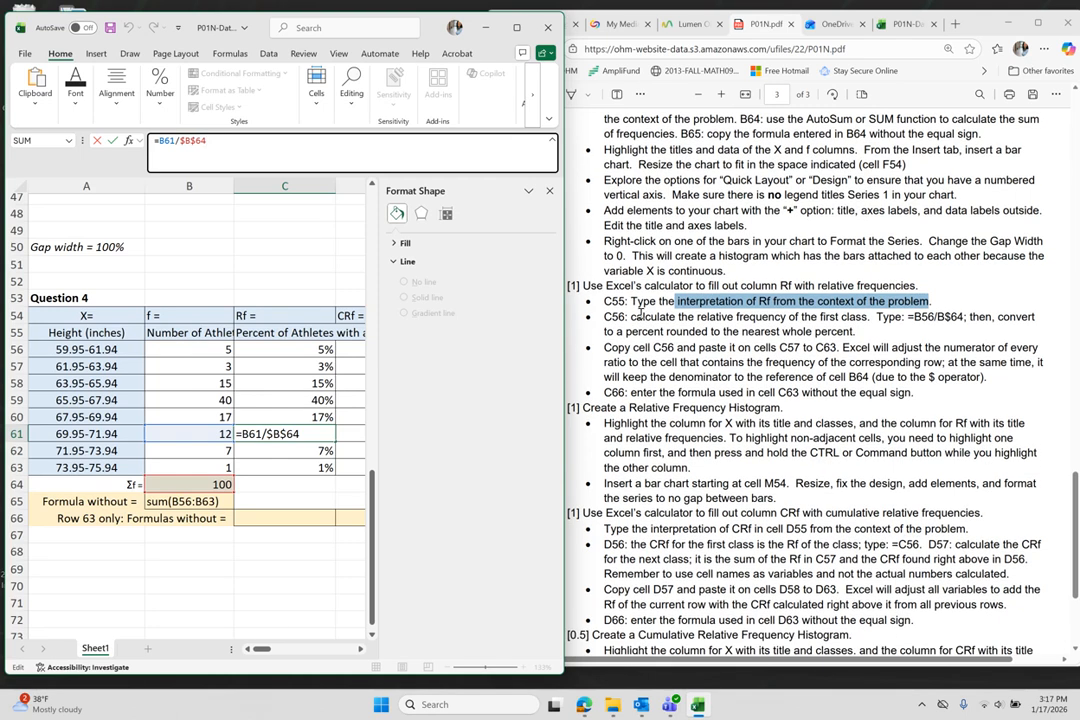
{"action": "left_click_drag", "start_coordinate": [635, 317], "coordinate": [969, 317]}
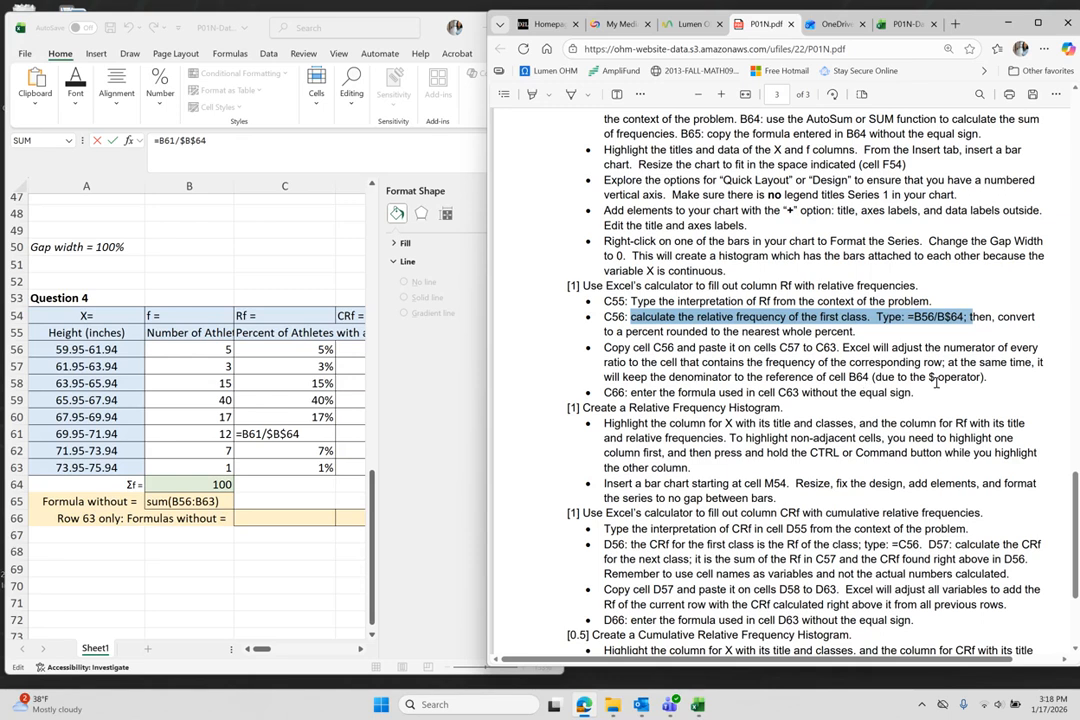
{"action": "left_click", "coordinate": [279, 490]}
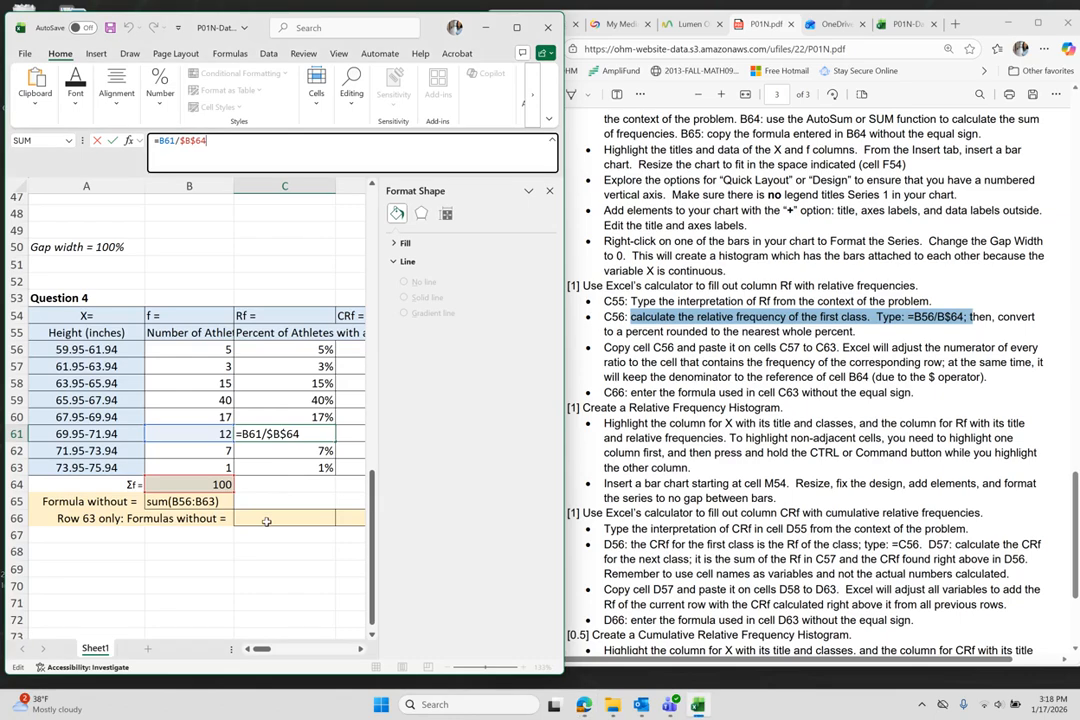
{"action": "key", "text": "Return"}
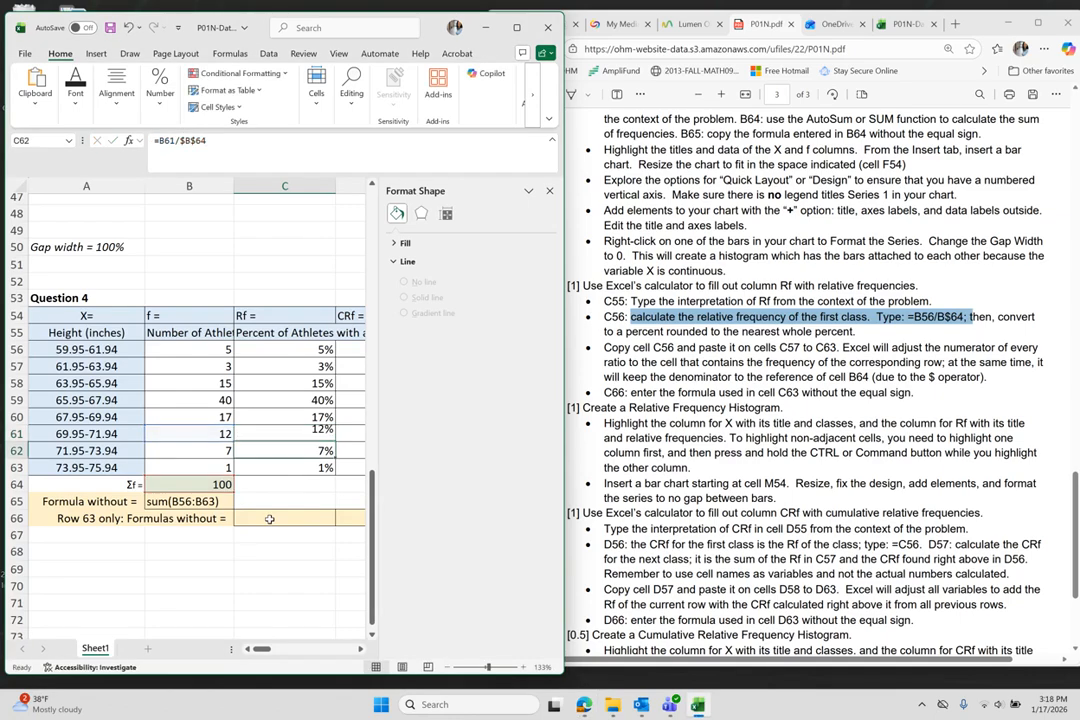
Copy the formula of C63 without its equal sign into C66 as the text B63/$B$64
{"action": "left_click", "coordinate": [272, 516]}
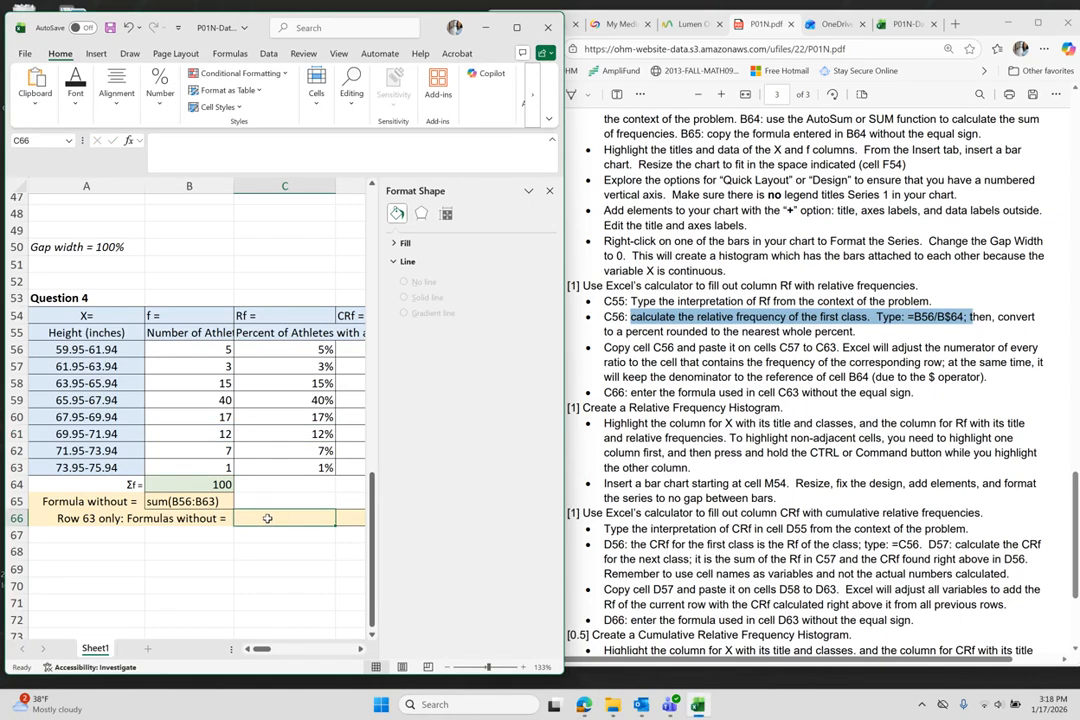
{"action": "left_click", "coordinate": [283, 464]}
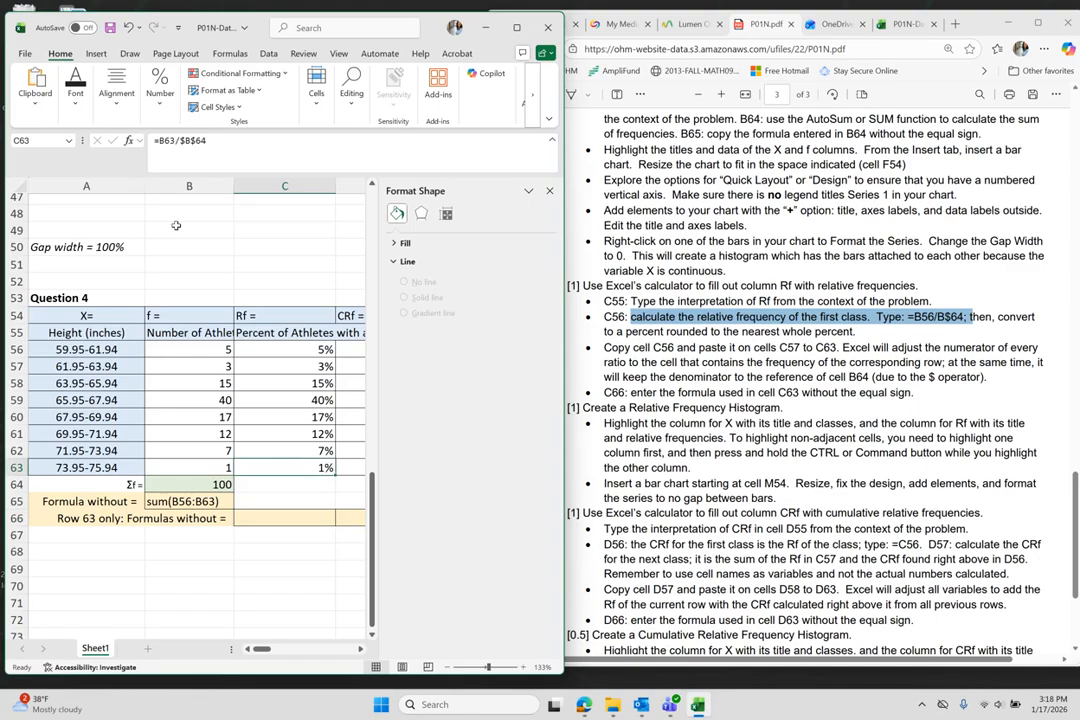
{"action": "left_click", "coordinate": [171, 142]}
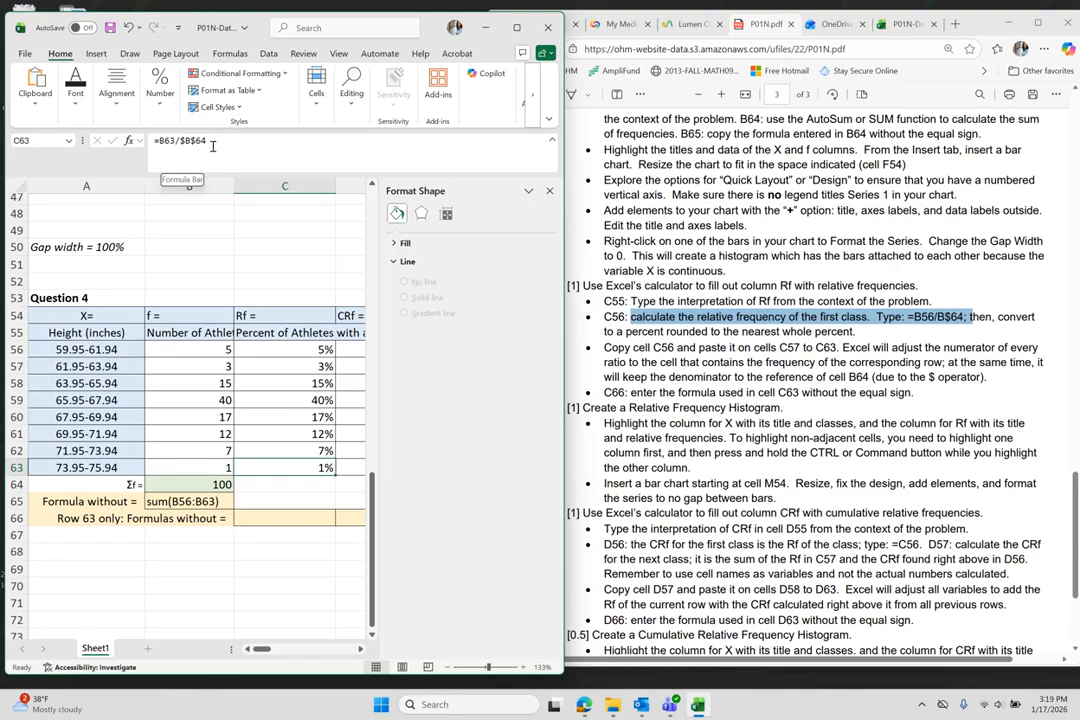
{"action": "left_click_drag", "start_coordinate": [211, 140], "coordinate": [160, 140]}
{"action": "key", "text": "Return"}
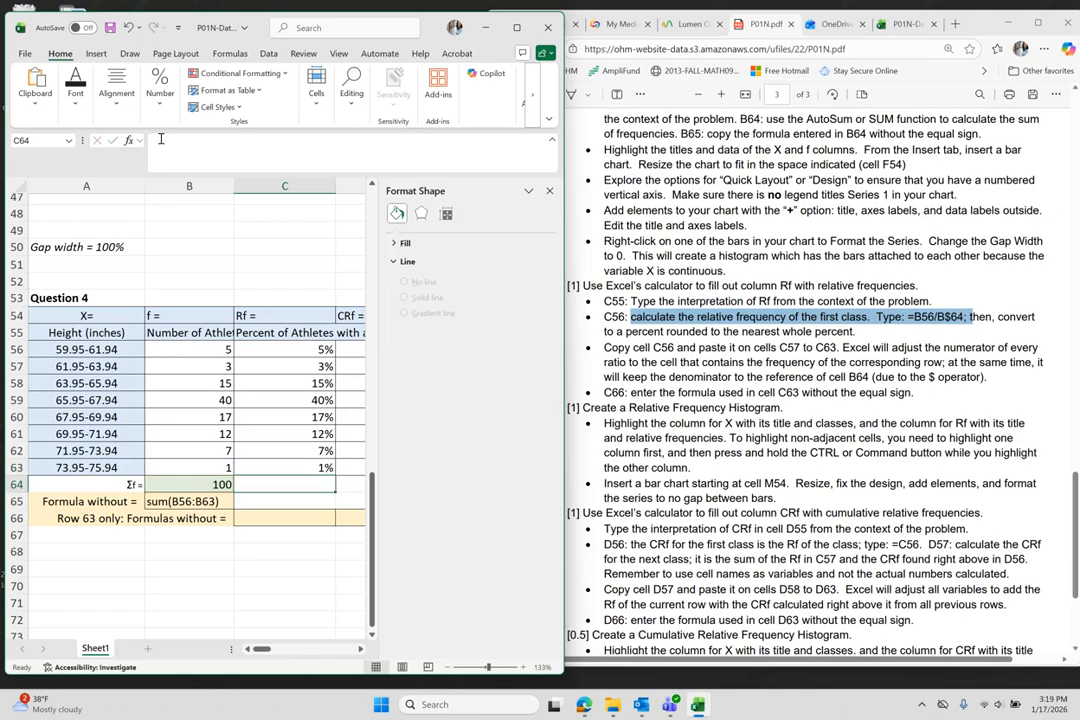
{"action": "key", "text": "Down"}
{"action": "key", "text": "Down"}
{"action": "left_click", "coordinate": [160, 139]}
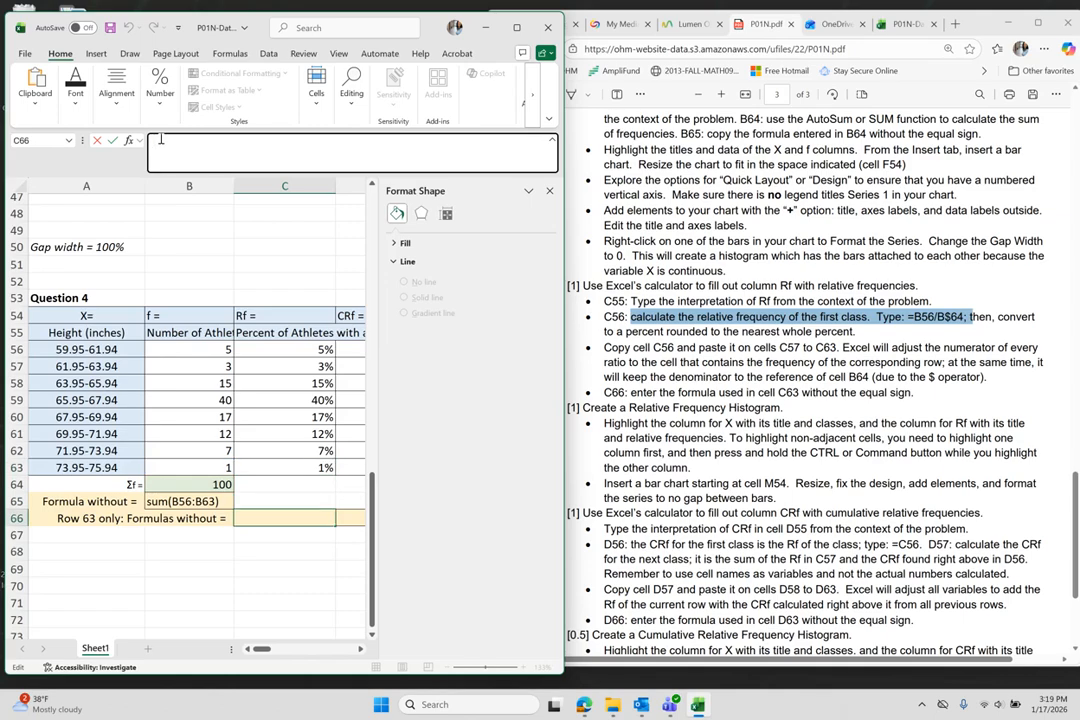
{"action": "key", "text": "ctrl+v"}
{"action": "key", "text": "Return"}
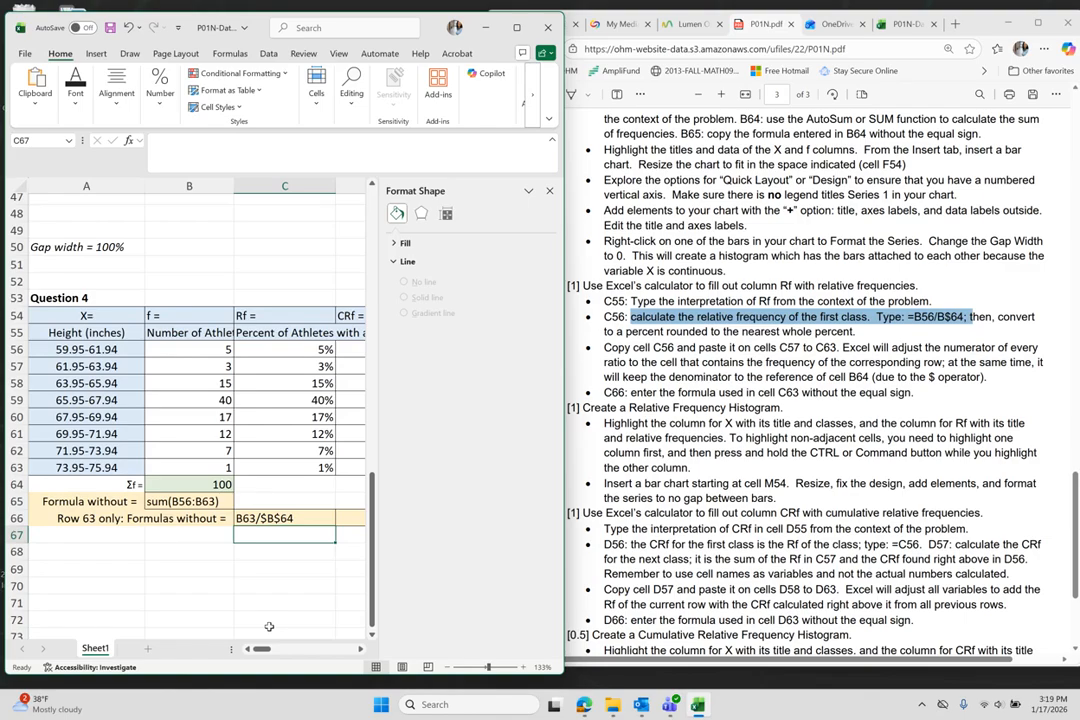
Review the PDF's Relative Frequency Histogram instructions on highlighting non-adjacent cells, and try selecting the whole block A55:C63 for comparison
{"action": "left_click", "coordinate": [740, 469]}
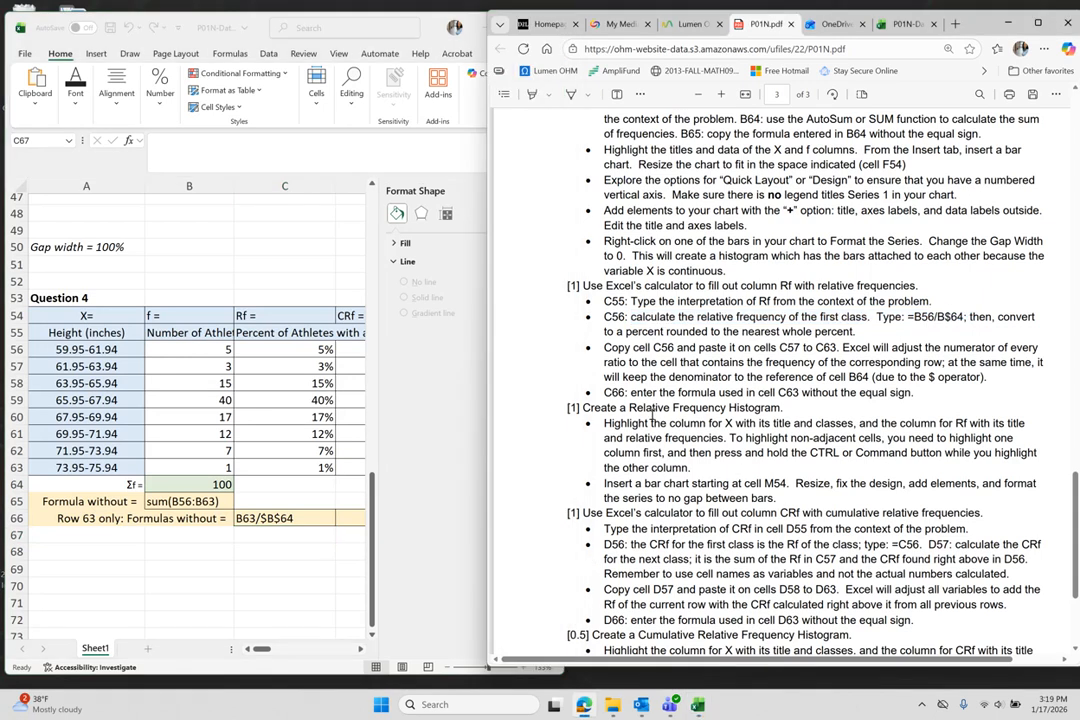
{"action": "left_click", "coordinate": [401, 310]}
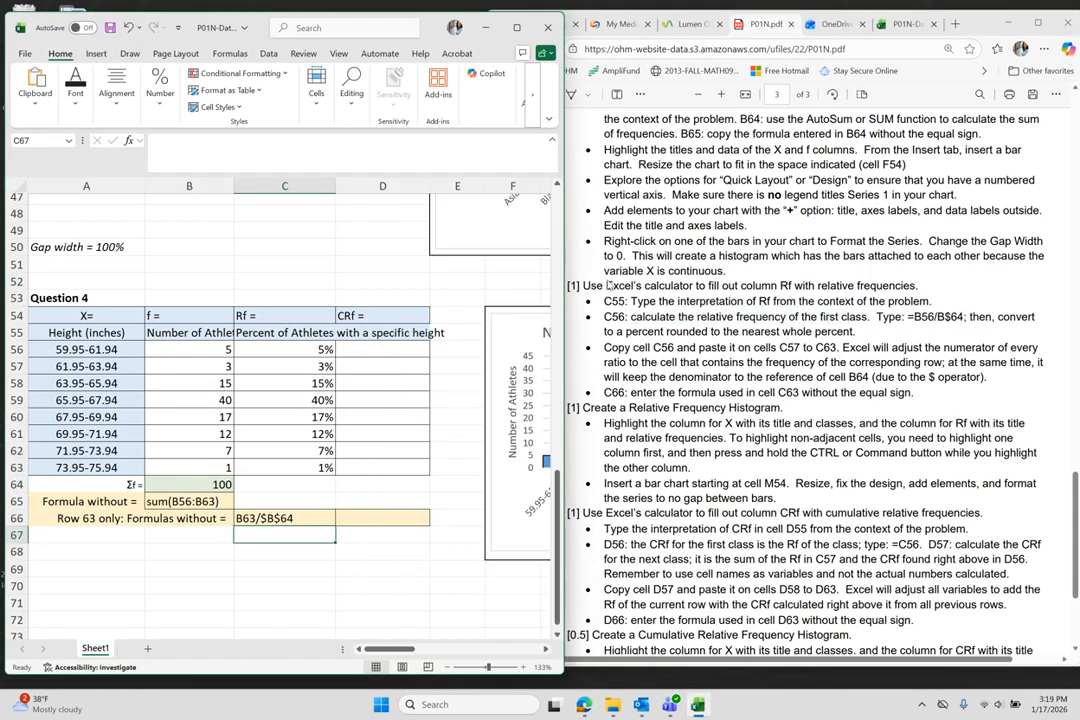
{"action": "left_click", "coordinate": [718, 487]}
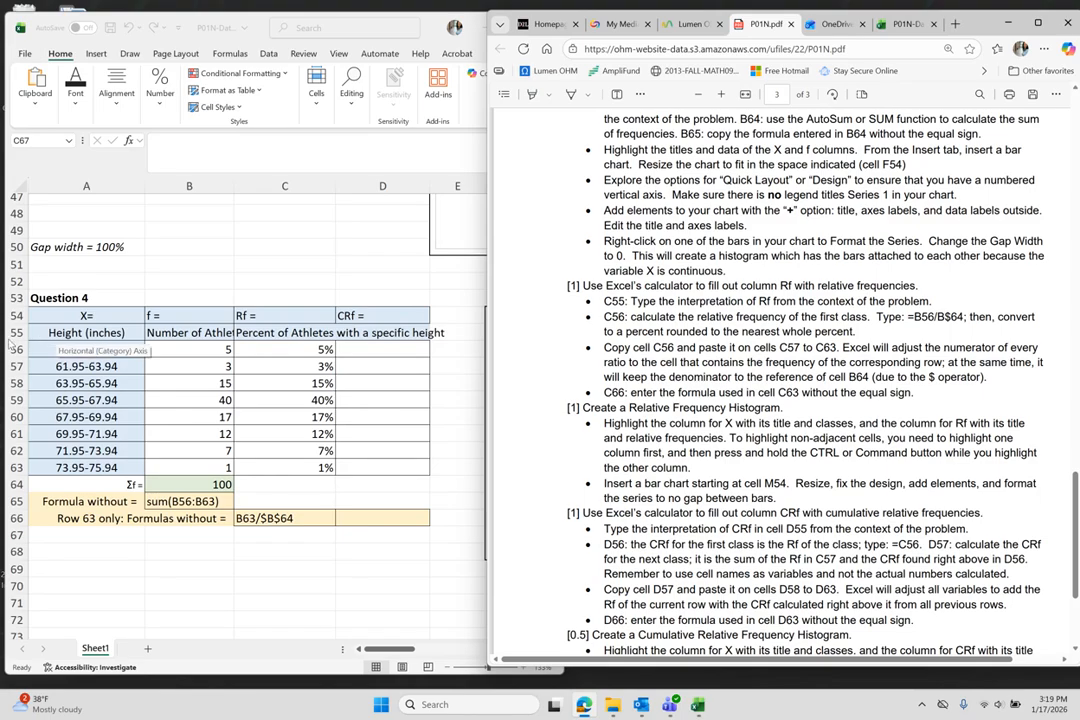
{"action": "left_click", "coordinate": [38, 333]}
{"action": "left_click_drag", "start_coordinate": [38, 333], "coordinate": [285, 467]}
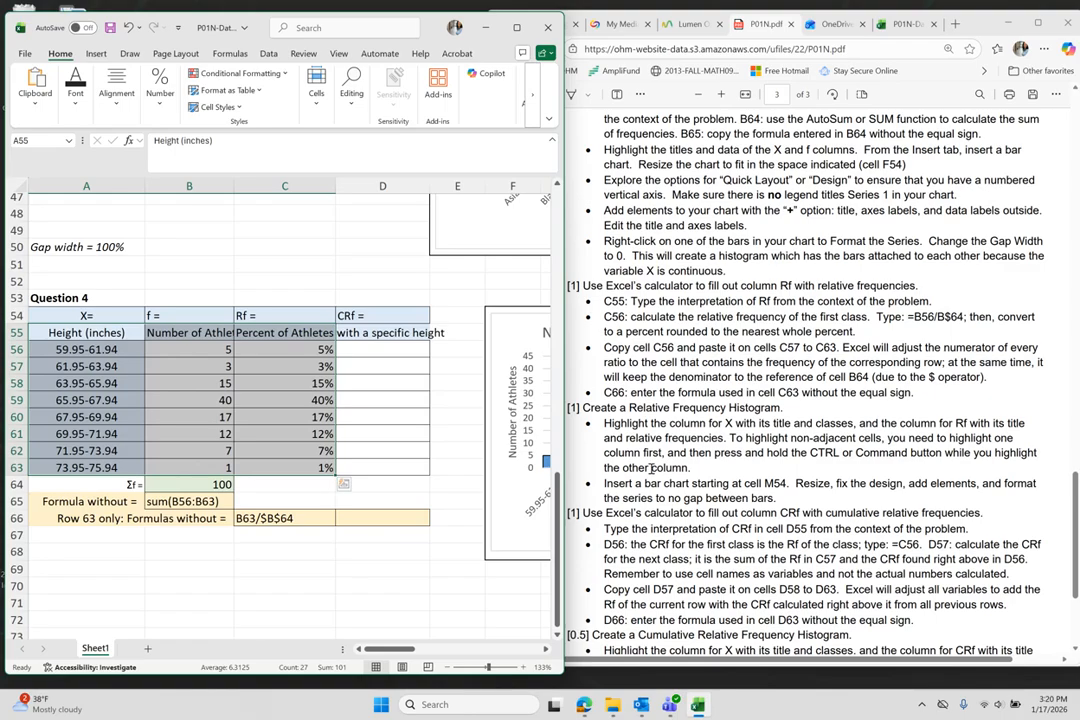
{"action": "left_click_drag", "start_coordinate": [730, 440], "coordinate": [885, 440]}
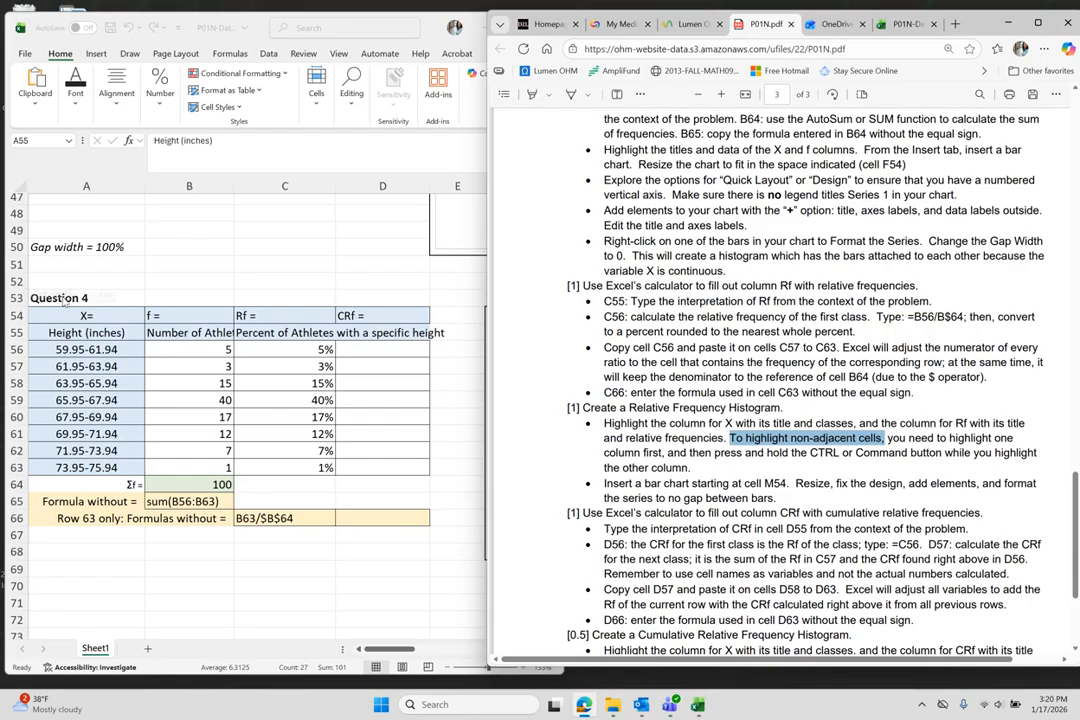
Insert a clustered column chart from the non-adjacent ranges A55:A63 and C55:C63, leaving out the frequency column
{"action": "left_click", "coordinate": [68, 333]}
{"action": "left_click_drag", "start_coordinate": [68, 333], "coordinate": [68, 467]}
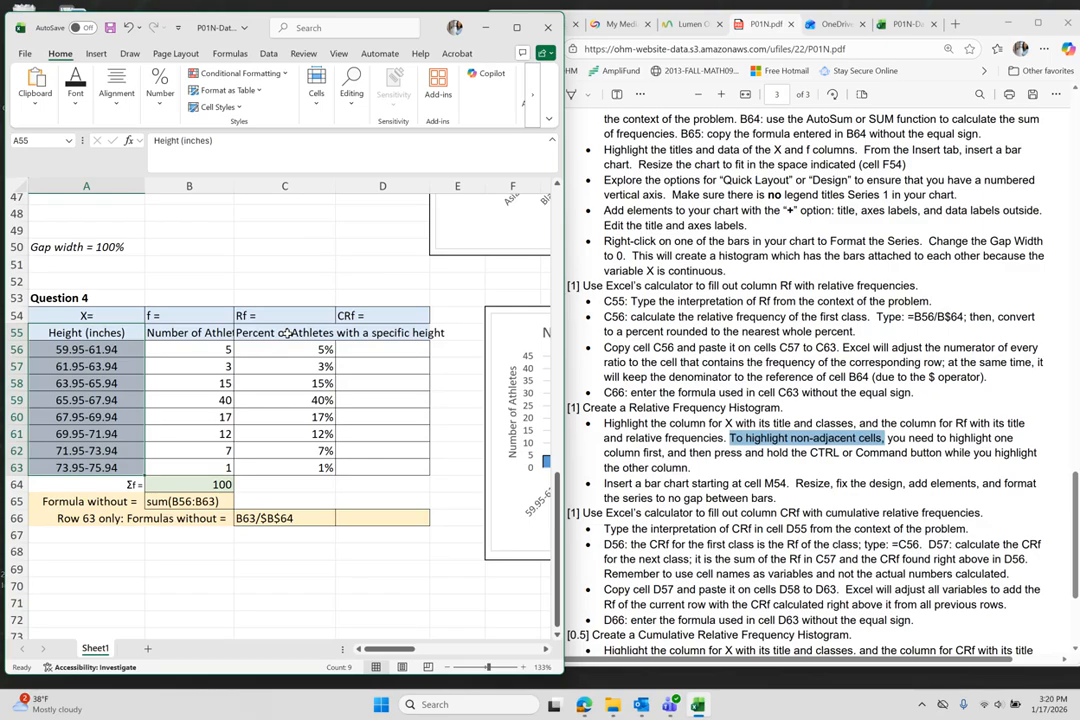
{"action": "left_click", "coordinate": [287, 334], "text": "ctrl"}
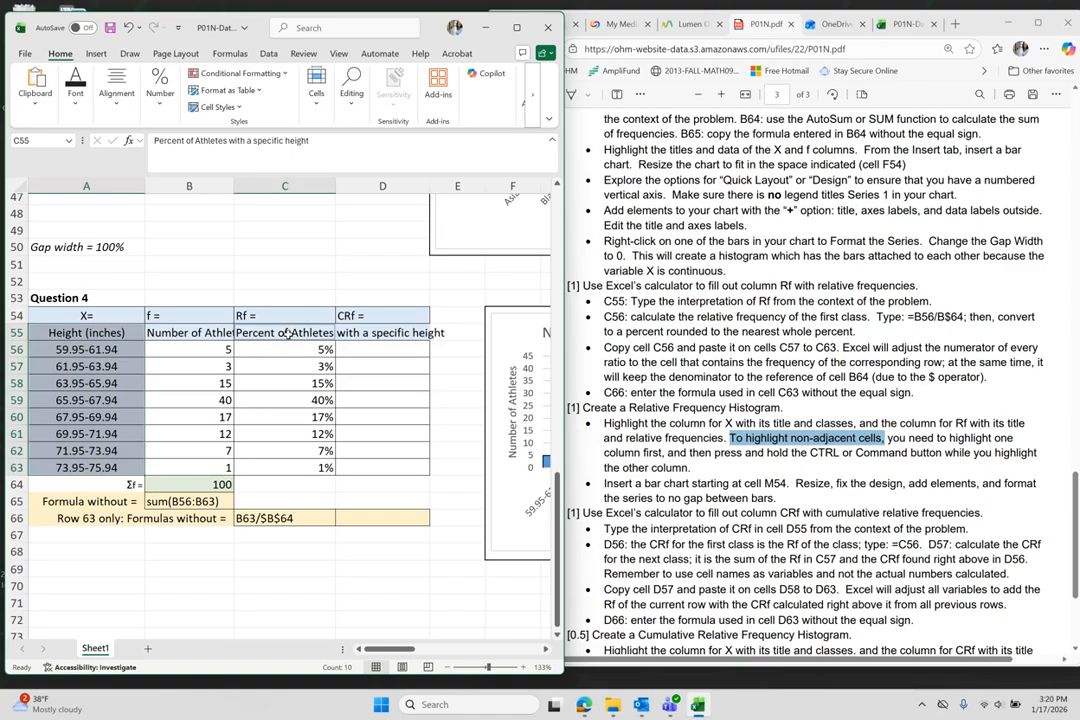
{"action": "left_click_drag", "start_coordinate": [287, 334], "coordinate": [292, 467]}
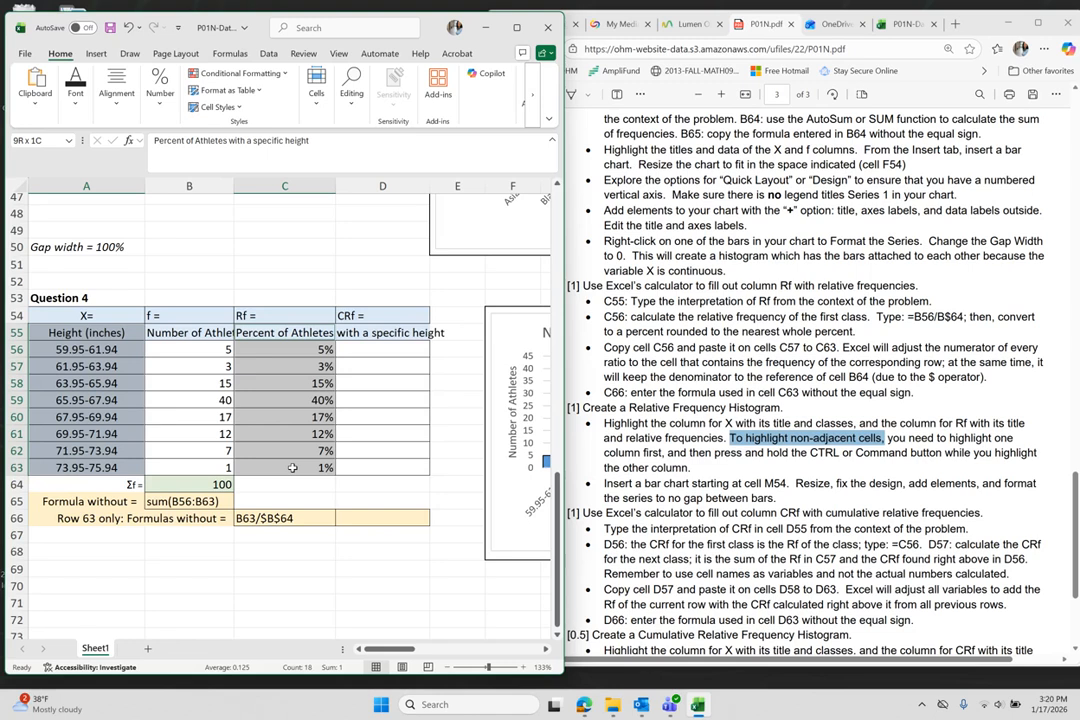
{"action": "left_click_drag", "start_coordinate": [292, 467], "coordinate": [292, 467]}
{"action": "mouse_move", "coordinate": [519, 35]}
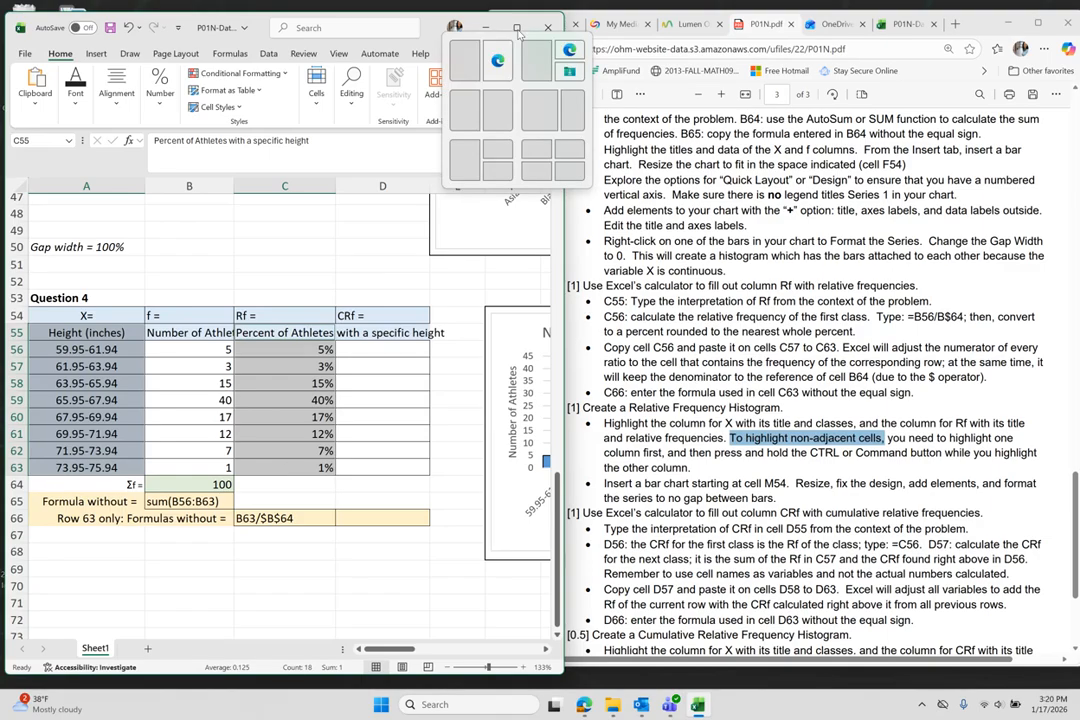
{"action": "left_click", "coordinate": [518, 30]}
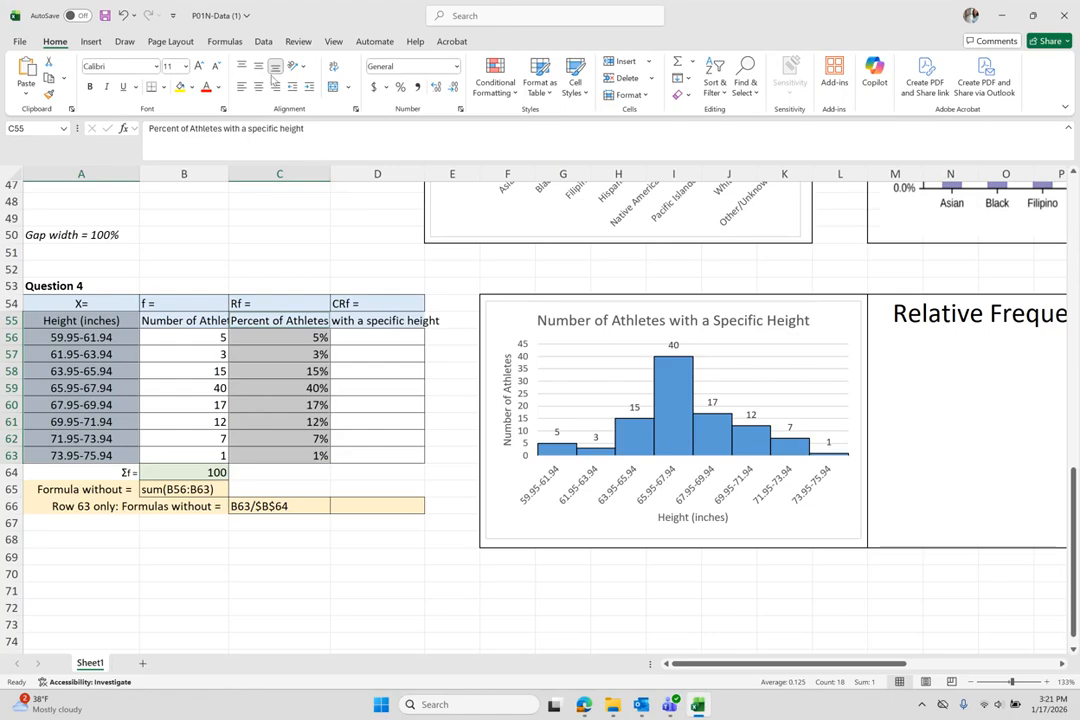
{"action": "left_click", "coordinate": [90, 42]}
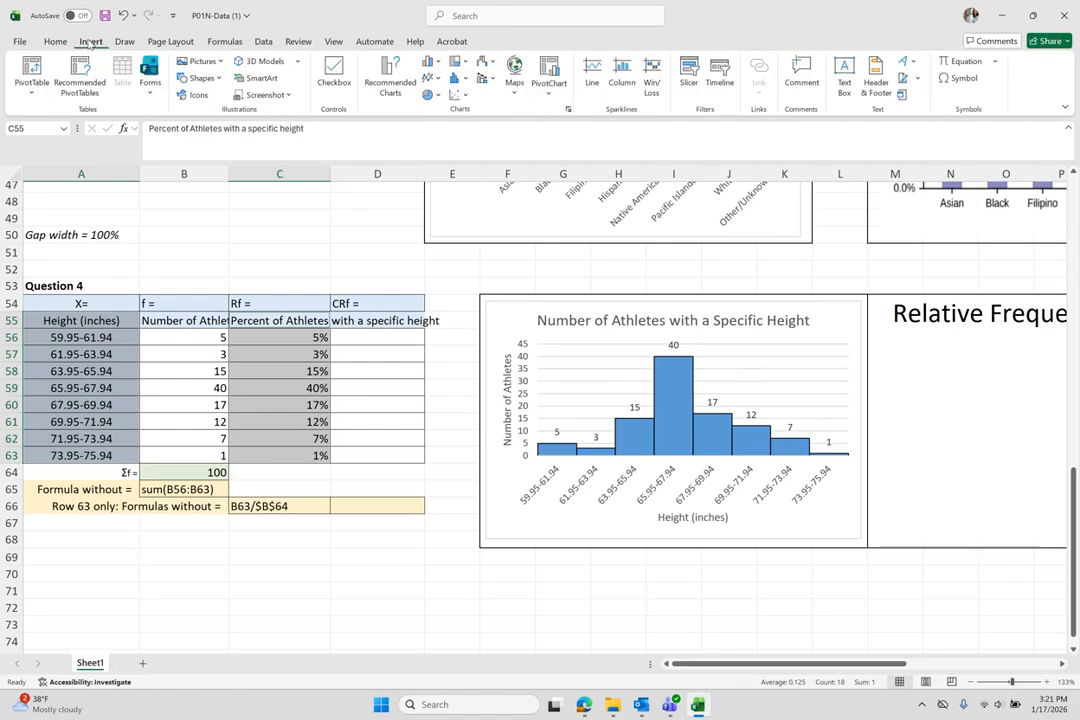
{"action": "left_click", "coordinate": [390, 80]}
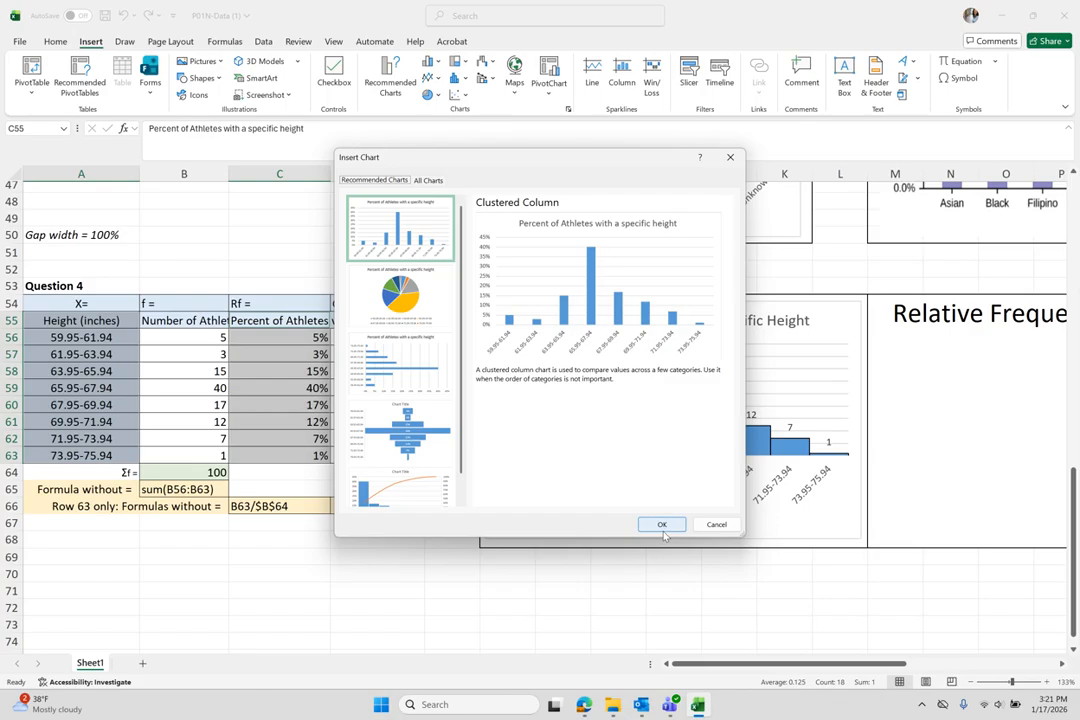
{"action": "left_click", "coordinate": [663, 527]}
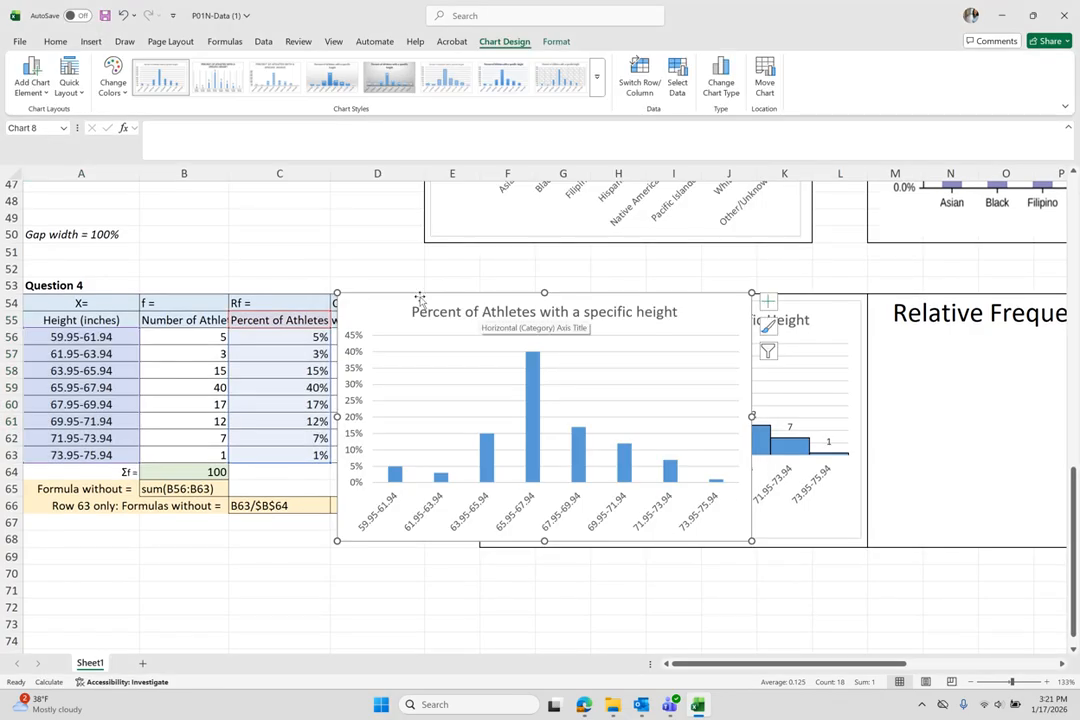
Move the new chart to the Relative Frequency Histogram space starting at M54 and resize it to fit inside the frame
{"action": "left_click_drag", "start_coordinate": [420, 299], "coordinate": [957, 312]}
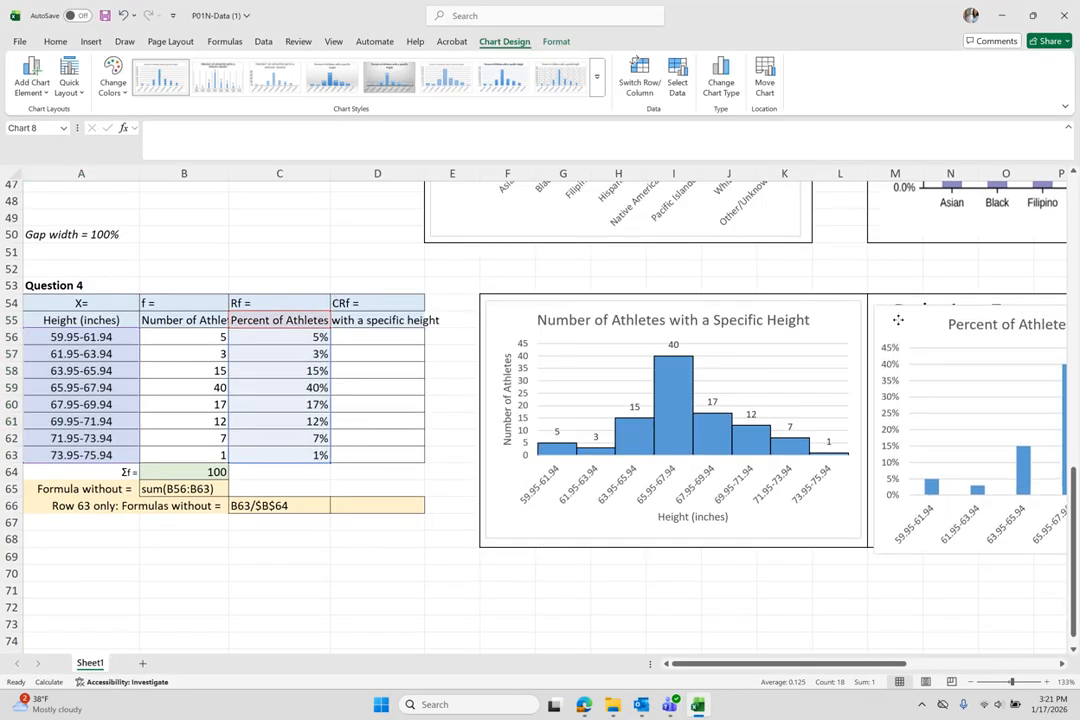
{"action": "scroll", "coordinate": [870, 563], "scroll_direction": "right", "scroll_amount": 5}
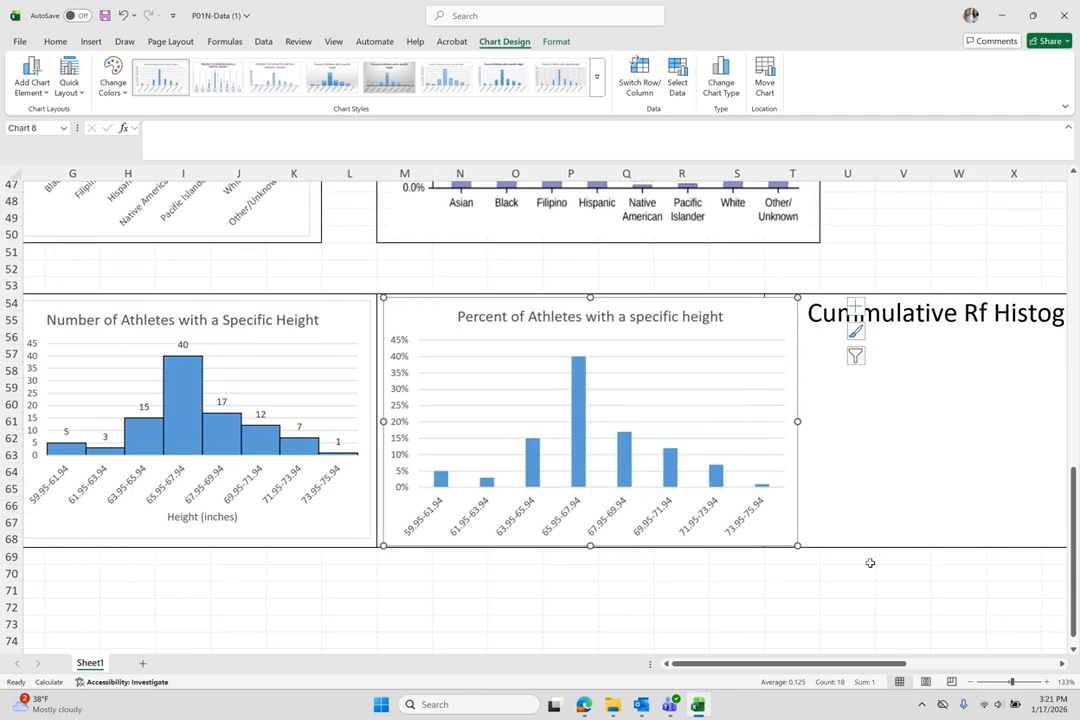
{"action": "left_click_drag", "start_coordinate": [797, 545], "coordinate": [760, 544]}
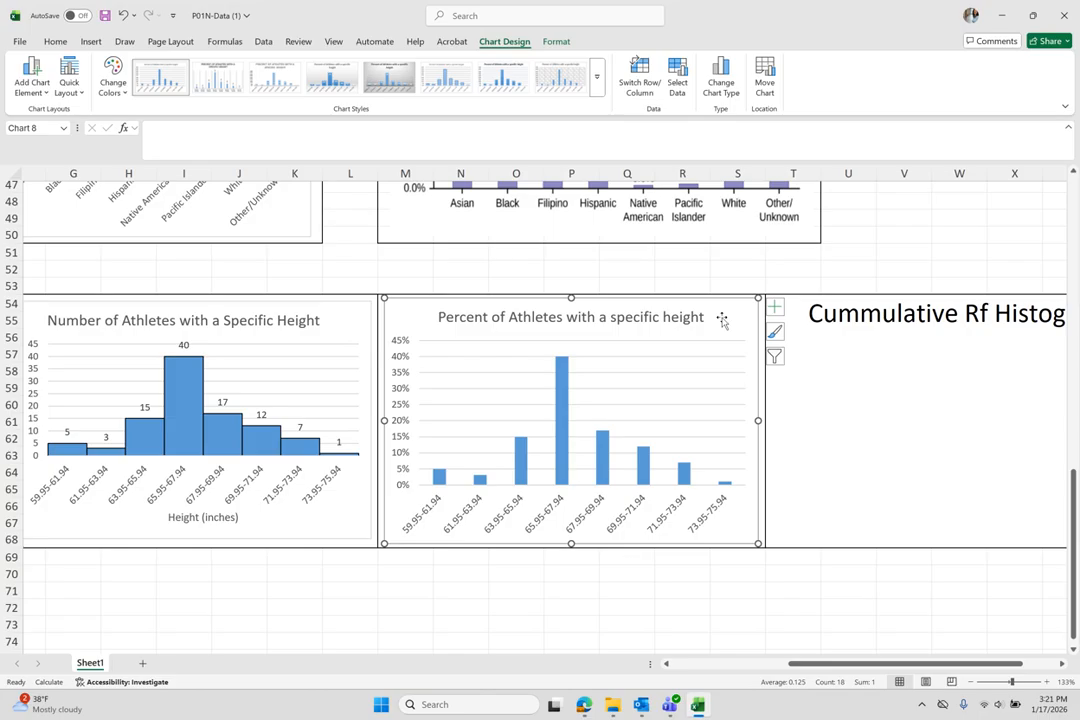
Add axis titles and data labels to the relative frequency chart
{"action": "left_click", "coordinate": [775, 309]}
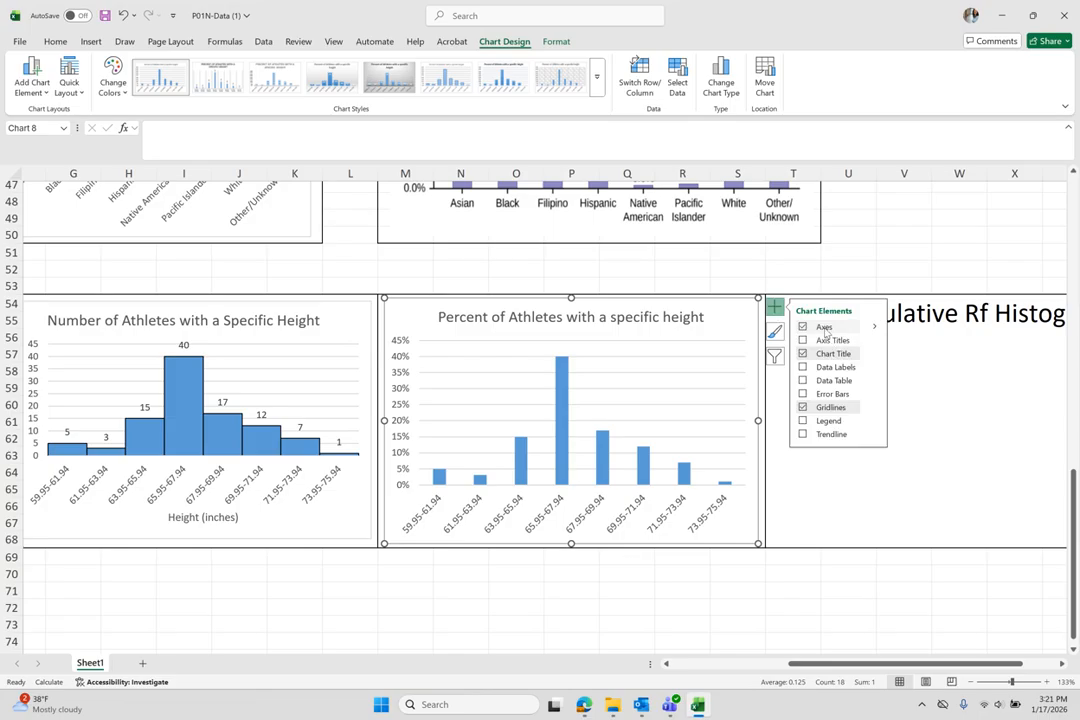
{"action": "left_click", "coordinate": [803, 341]}
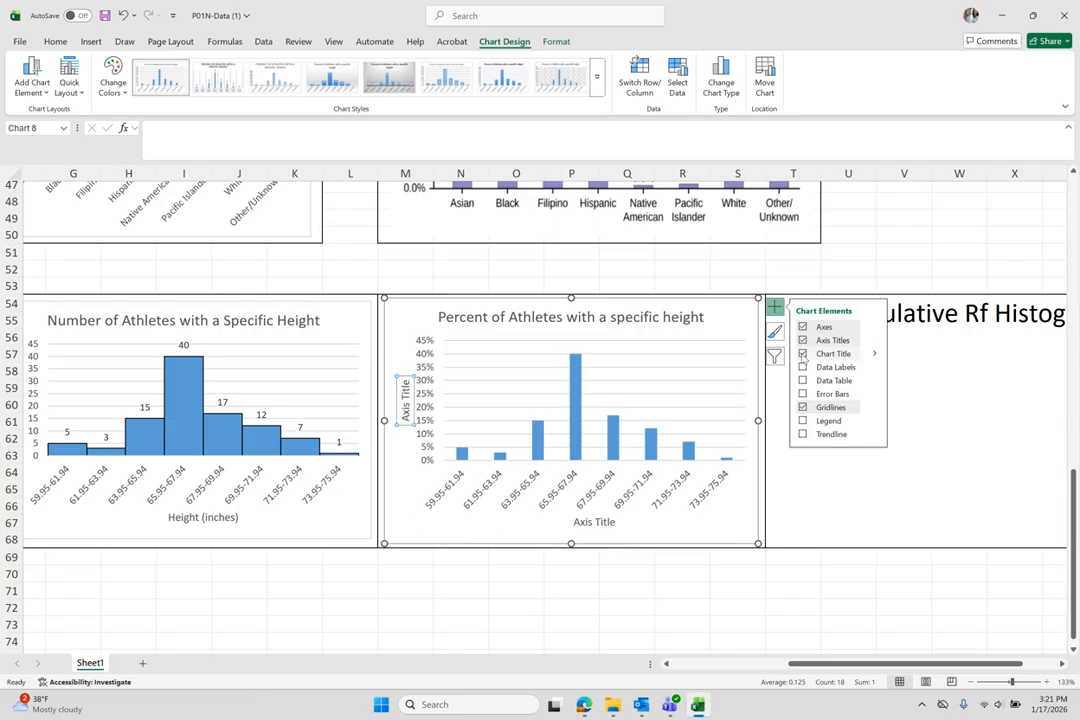
{"action": "left_click", "coordinate": [803, 368]}
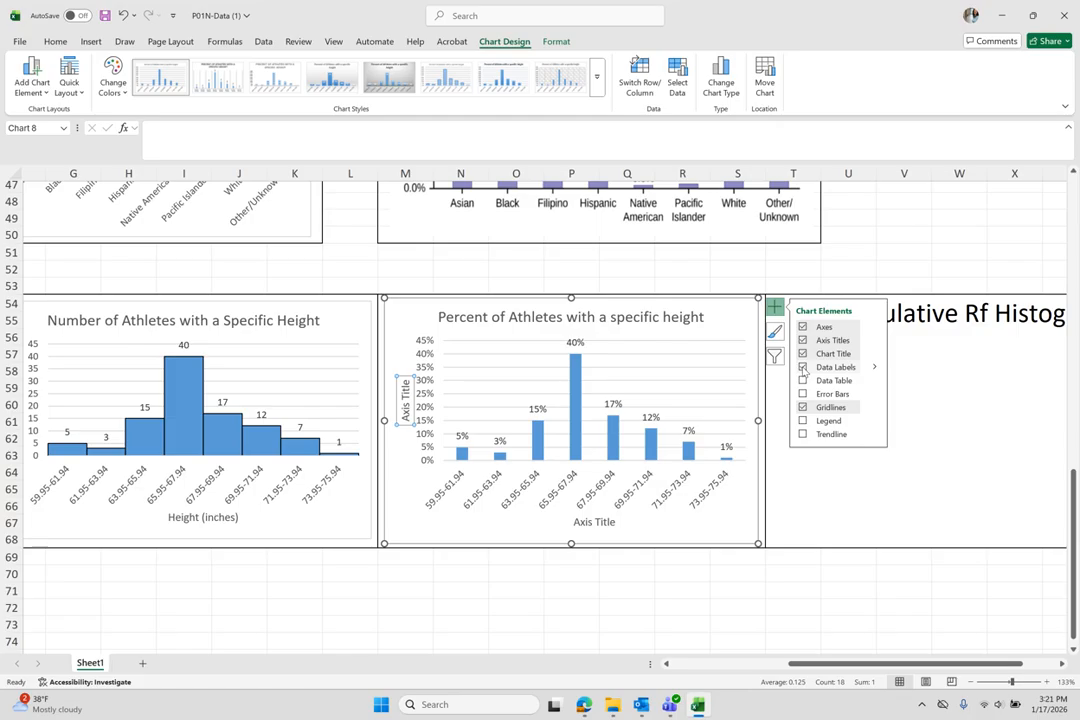
Change the relative frequency chart's horizontal axis title to "Height (inches)"
{"action": "double_click", "coordinate": [589, 522]}
{"action": "double_click", "coordinate": [589, 522]}
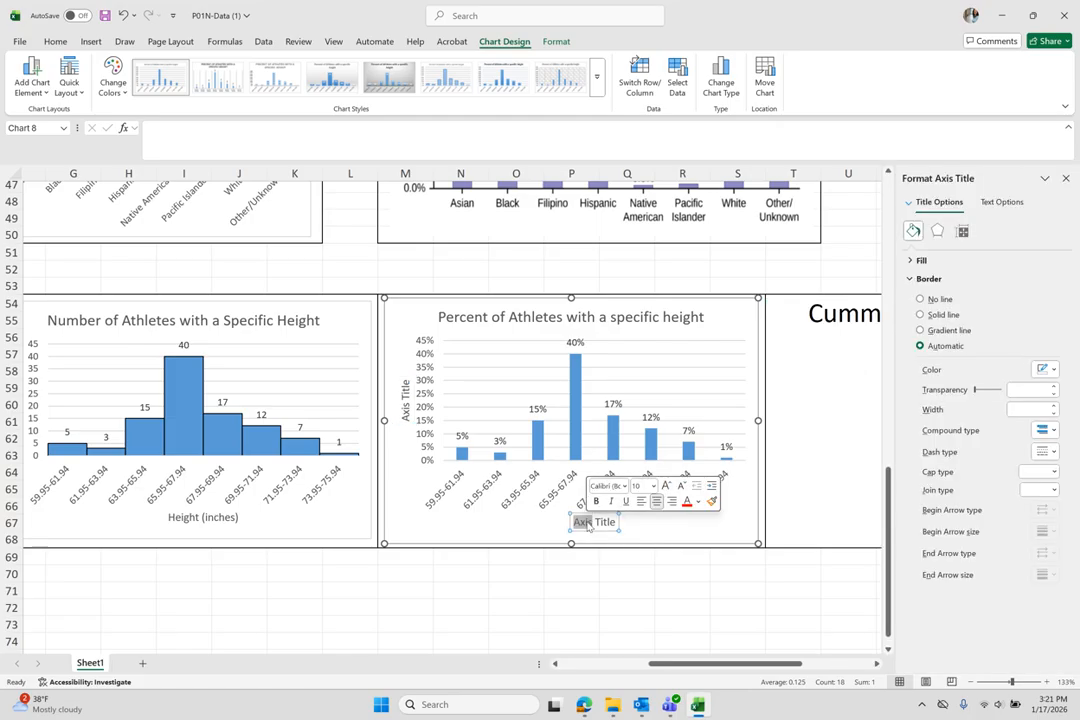
{"action": "key", "text": "Delete"}
{"action": "key", "text": "Delete"}
{"action": "key", "text": "Delete"}
{"action": "key", "text": "Delete"}
{"action": "key", "text": "Delete"}
{"action": "key", "text": "Delete"}
{"action": "key", "text": "Delete"}
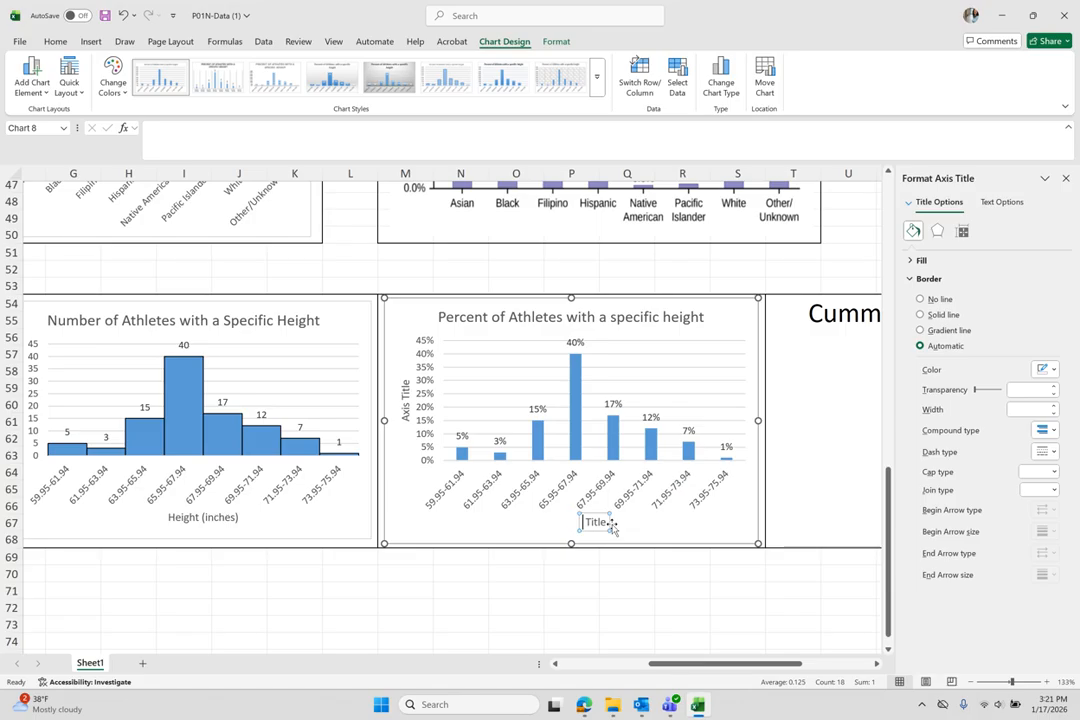
{"action": "type", "text": "Height ("}
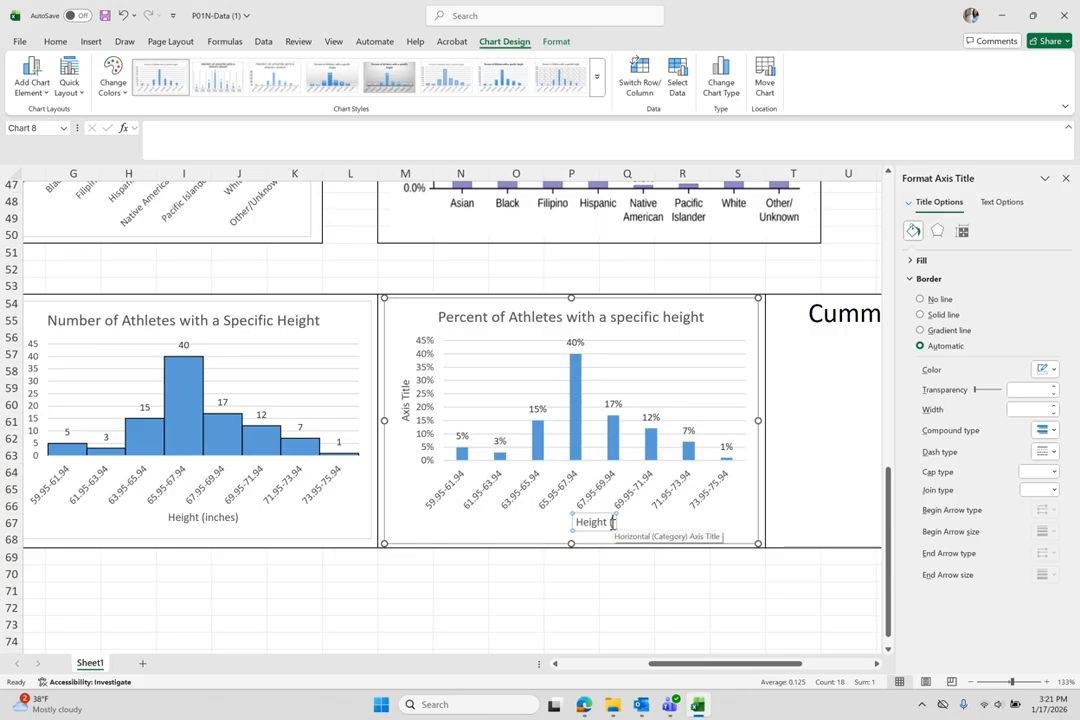
{"action": "type", "text": "inches)"}
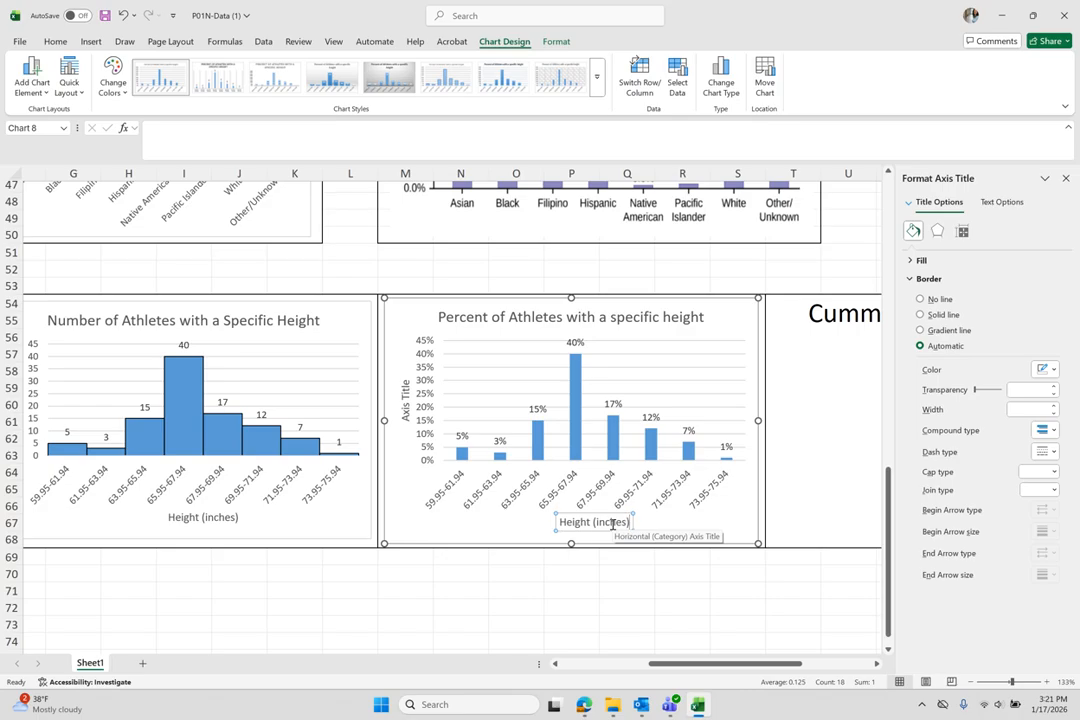
Change the relative frequency chart's vertical axis title to "Percent of Athletes"
{"action": "left_click", "coordinate": [407, 400]}
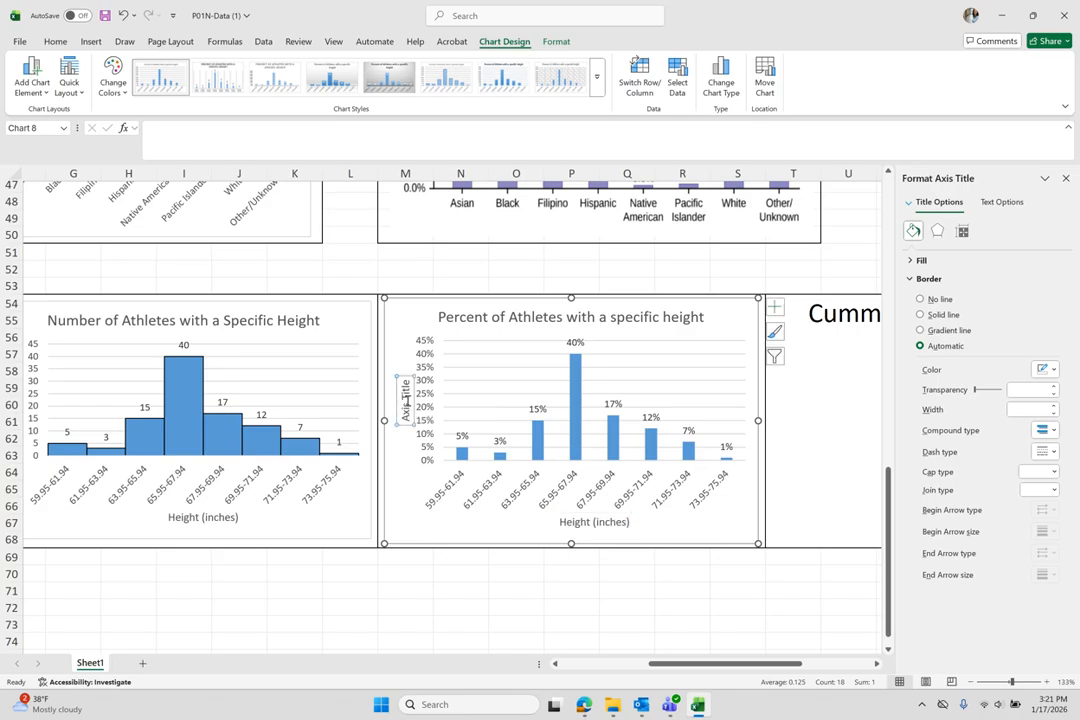
{"action": "double_click", "coordinate": [407, 400]}
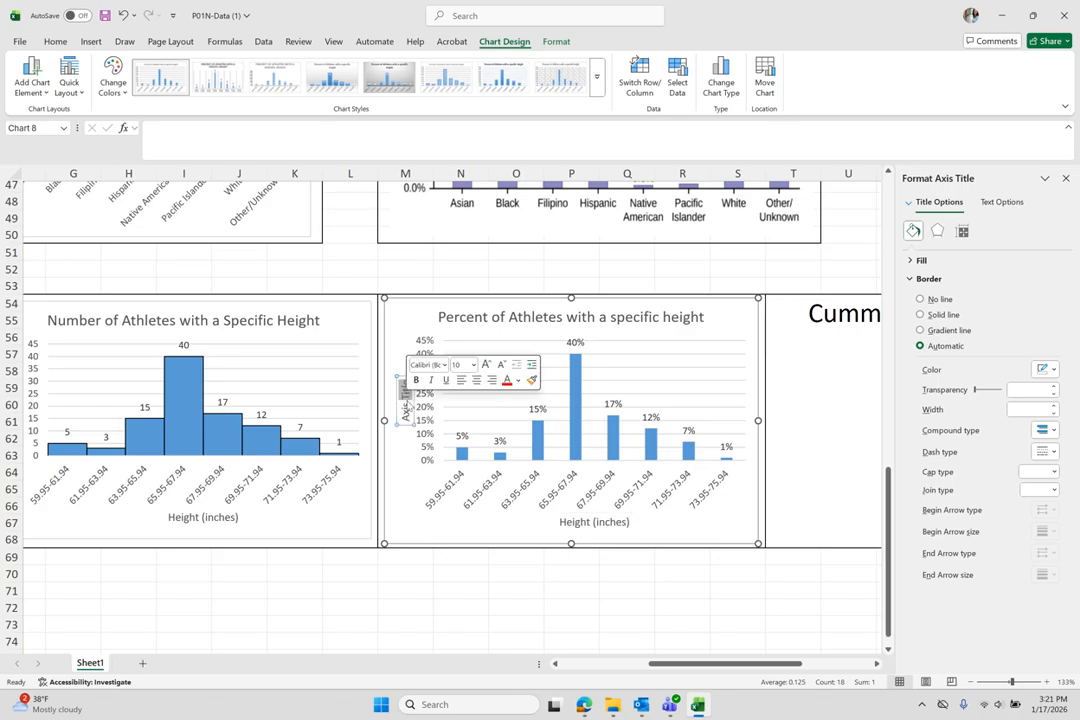
{"action": "key", "text": "BackSpace"}
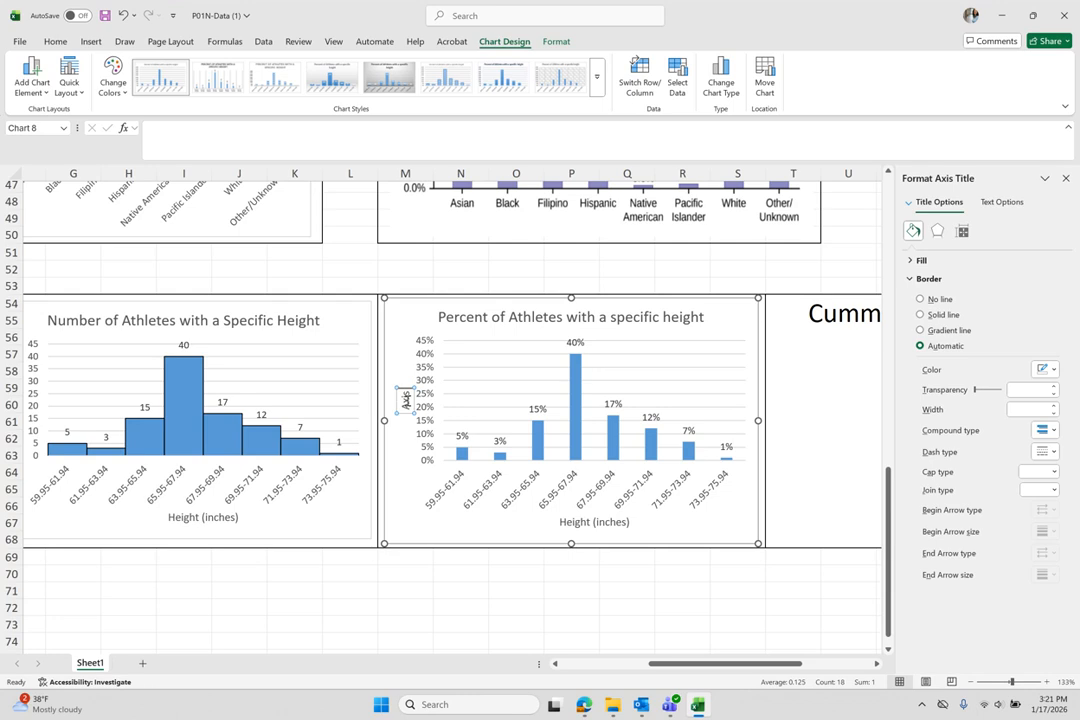
{"action": "key", "text": "BackSpace"}
{"action": "key", "text": "BackSpace"}
{"action": "key", "text": "BackSpace"}
{"action": "key", "text": "BackSpace"}
{"action": "key", "text": "BackSpace"}
{"action": "type", "text": "Percent of Athletes"}
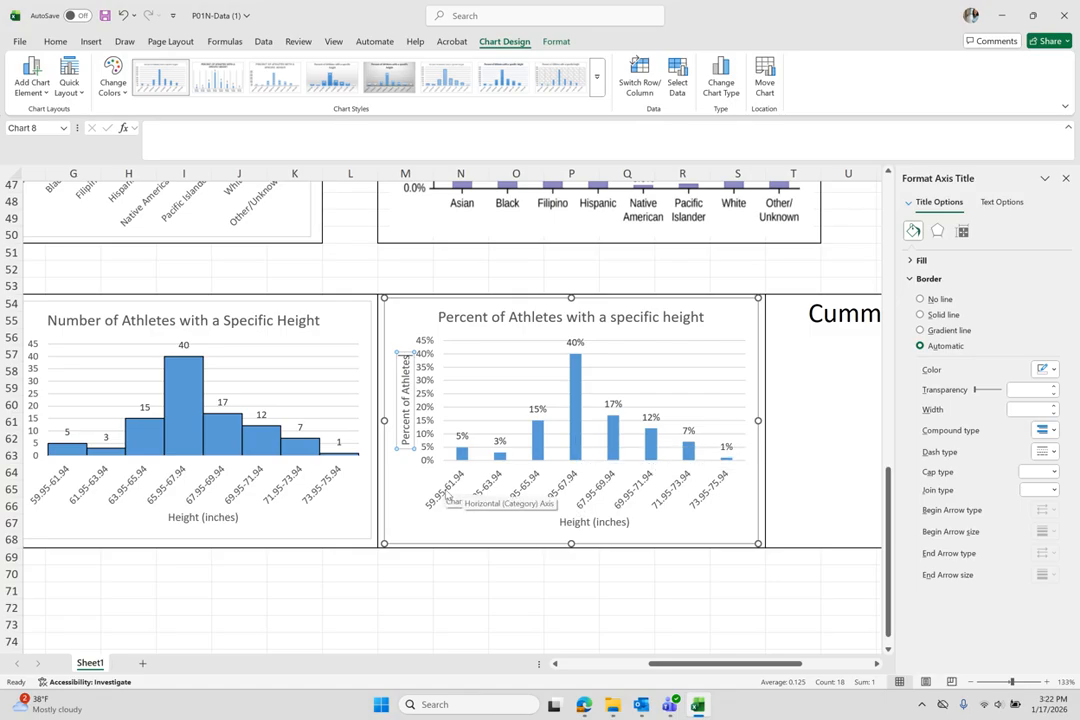
Set the gap width of the relative frequency chart's bars to 0% and give them a solid black border
{"action": "right_click", "coordinate": [575, 425]}
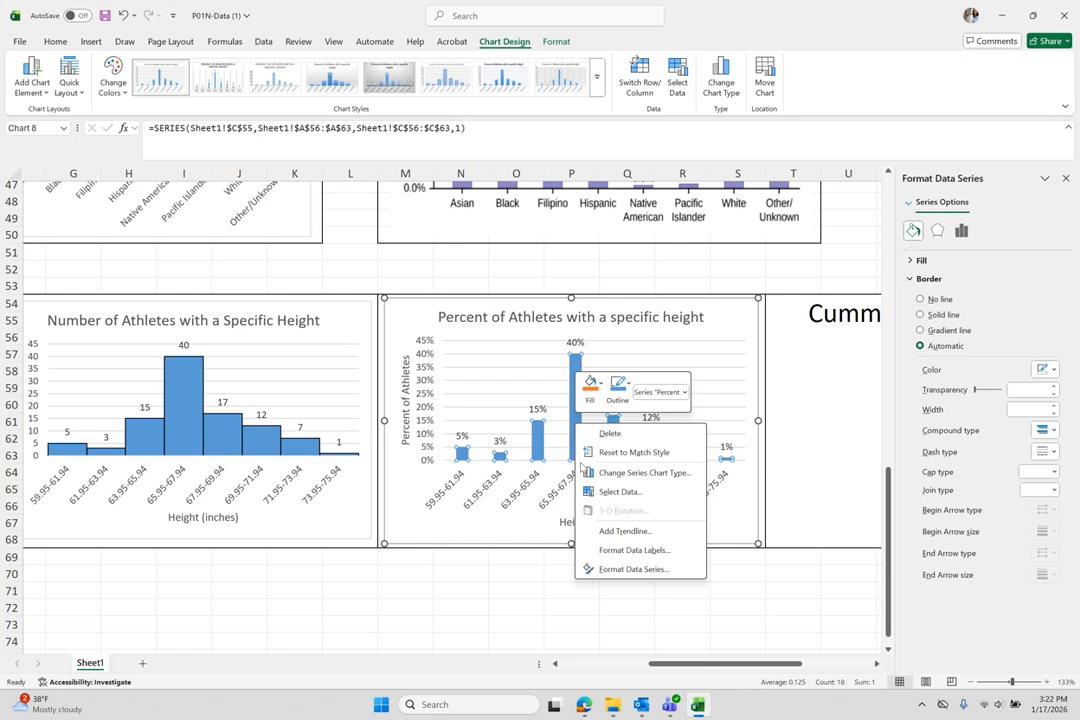
{"action": "left_click", "coordinate": [627, 577]}
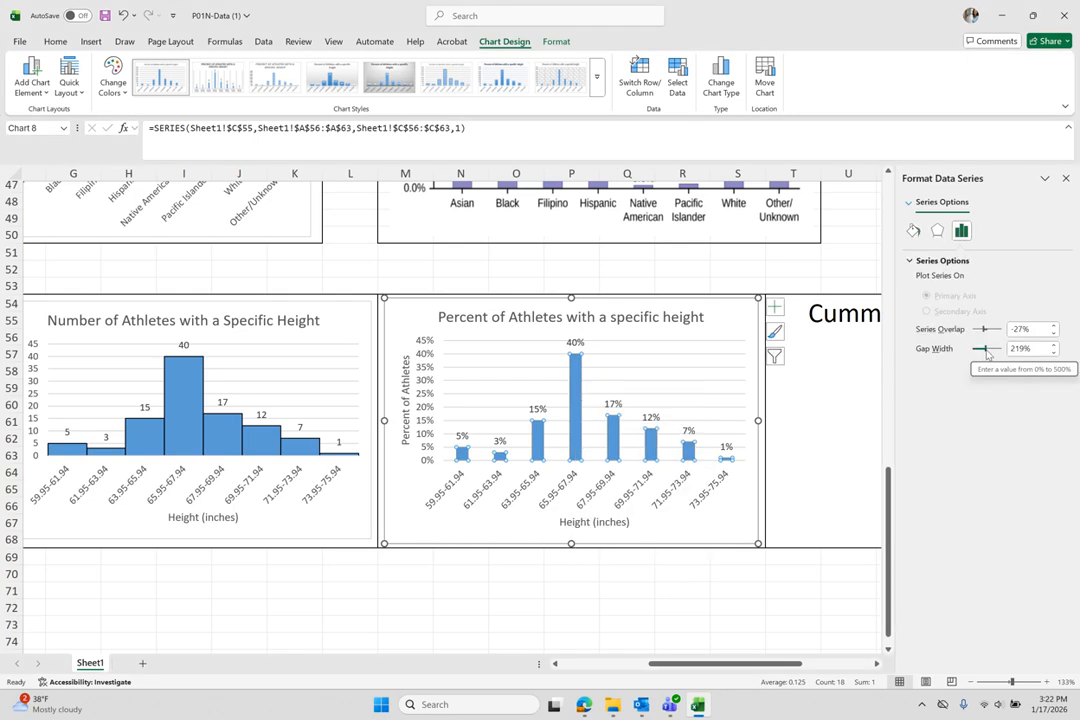
{"action": "left_click_drag", "start_coordinate": [985, 349], "coordinate": [968, 348]}
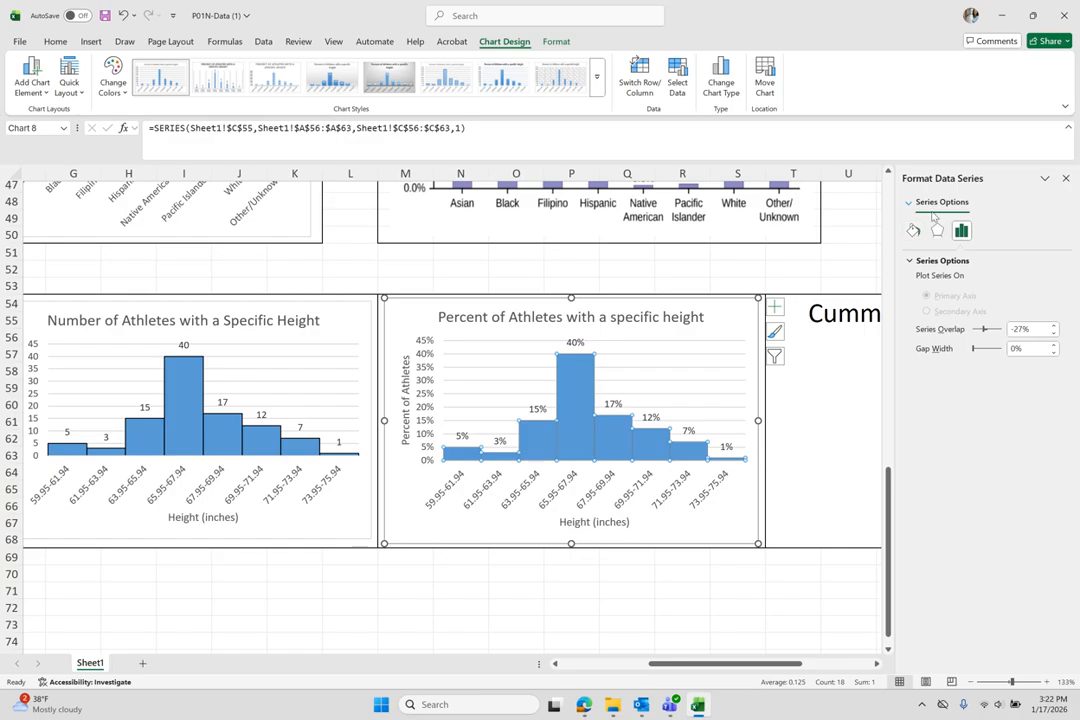
{"action": "left_click", "coordinate": [913, 231]}
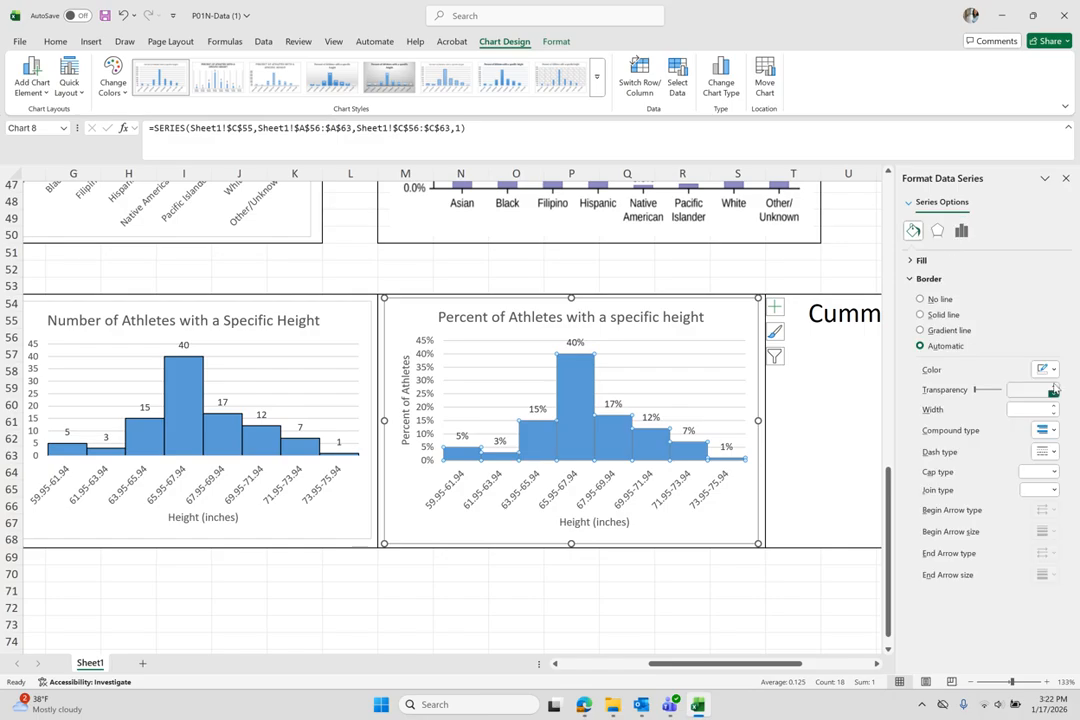
{"action": "left_click", "coordinate": [1052, 369]}
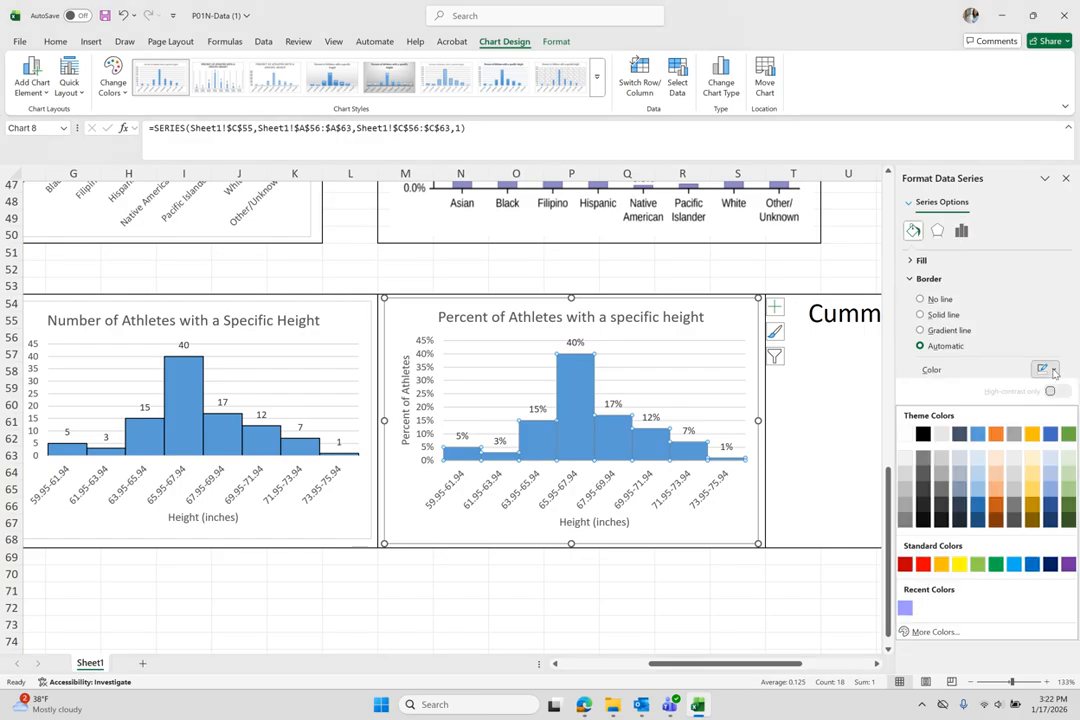
{"action": "left_click", "coordinate": [924, 434]}
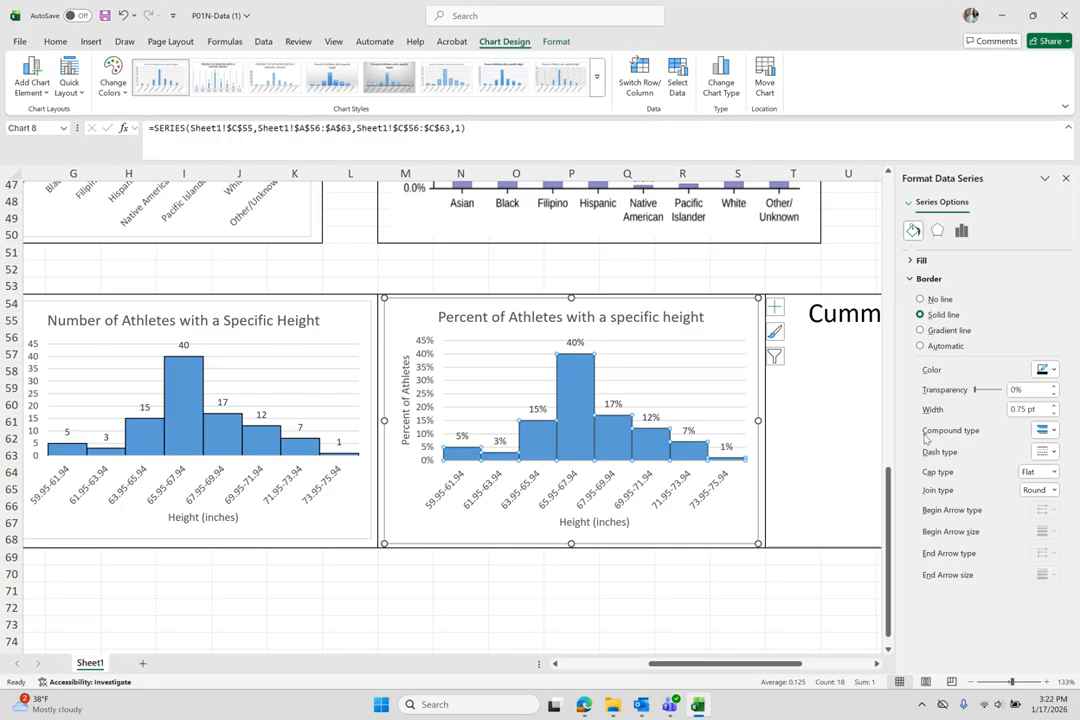
{"action": "left_click", "coordinate": [530, 625]}
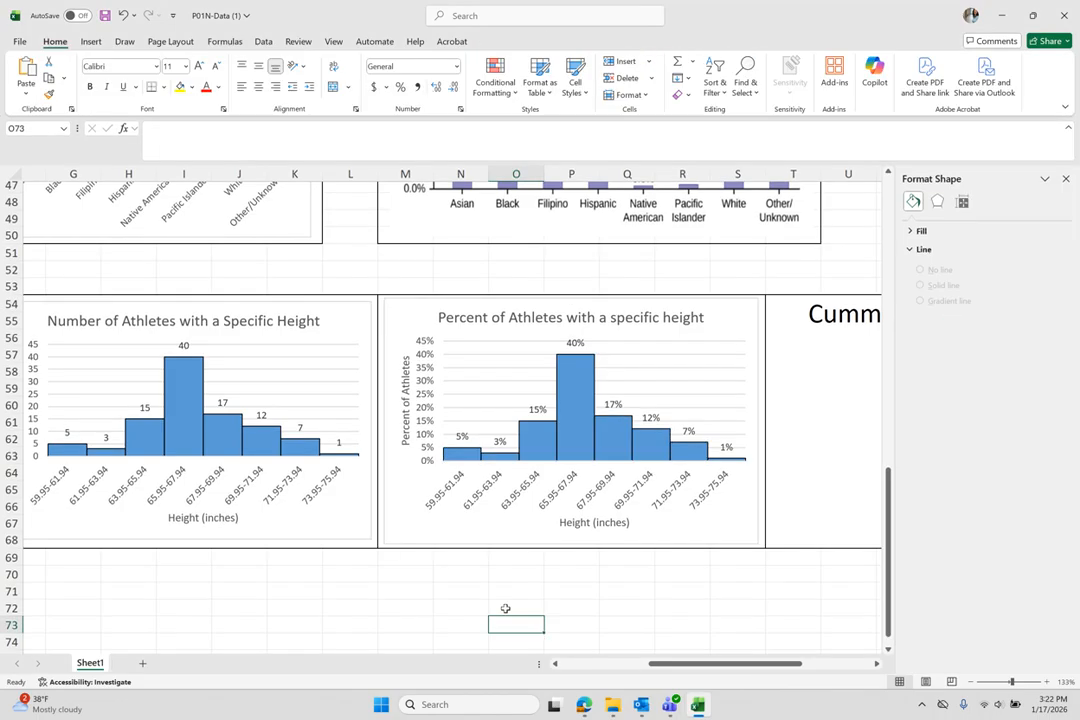
Enter the CRf column heading "Percent of Athletes with height less than or equal to the current group." in cell D55
{"action": "scroll", "coordinate": [377, 637], "scroll_direction": "left", "scroll_amount": 5}
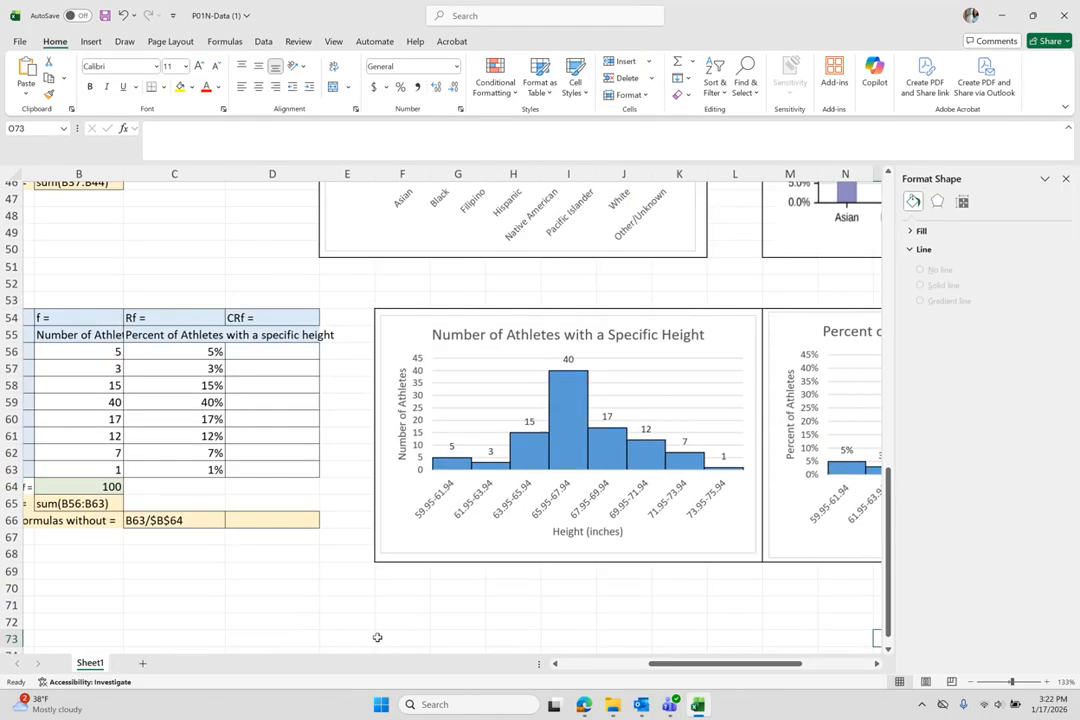
{"action": "scroll", "coordinate": [377, 637], "scroll_direction": "left", "scroll_amount": 2}
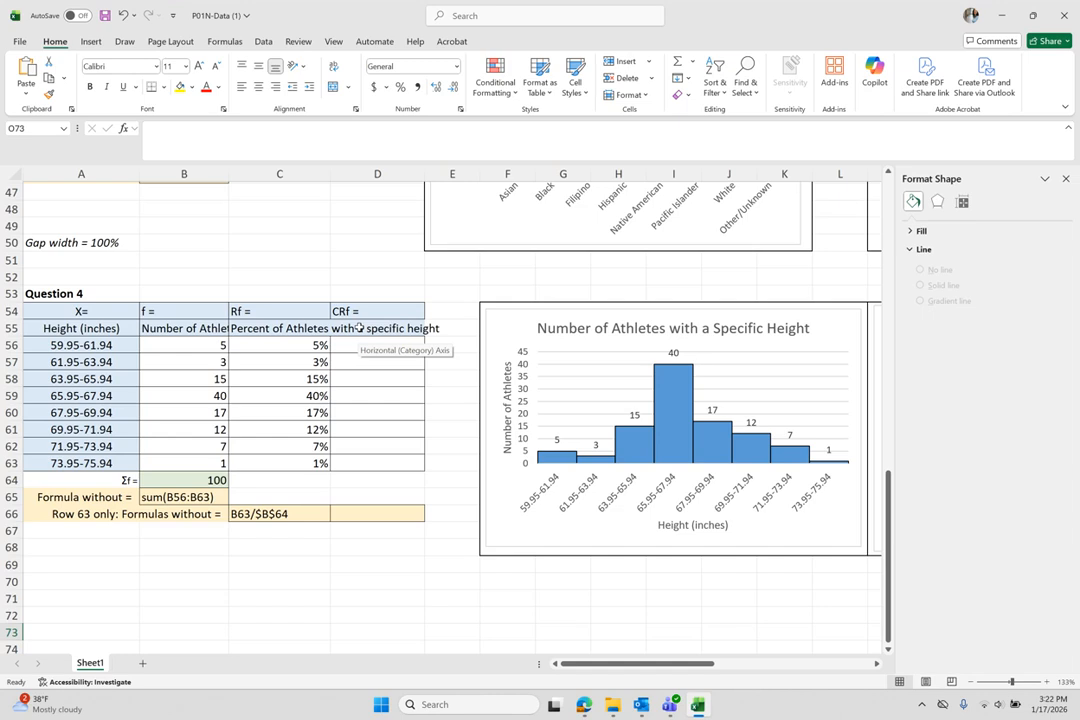
{"action": "left_click", "coordinate": [359, 327]}
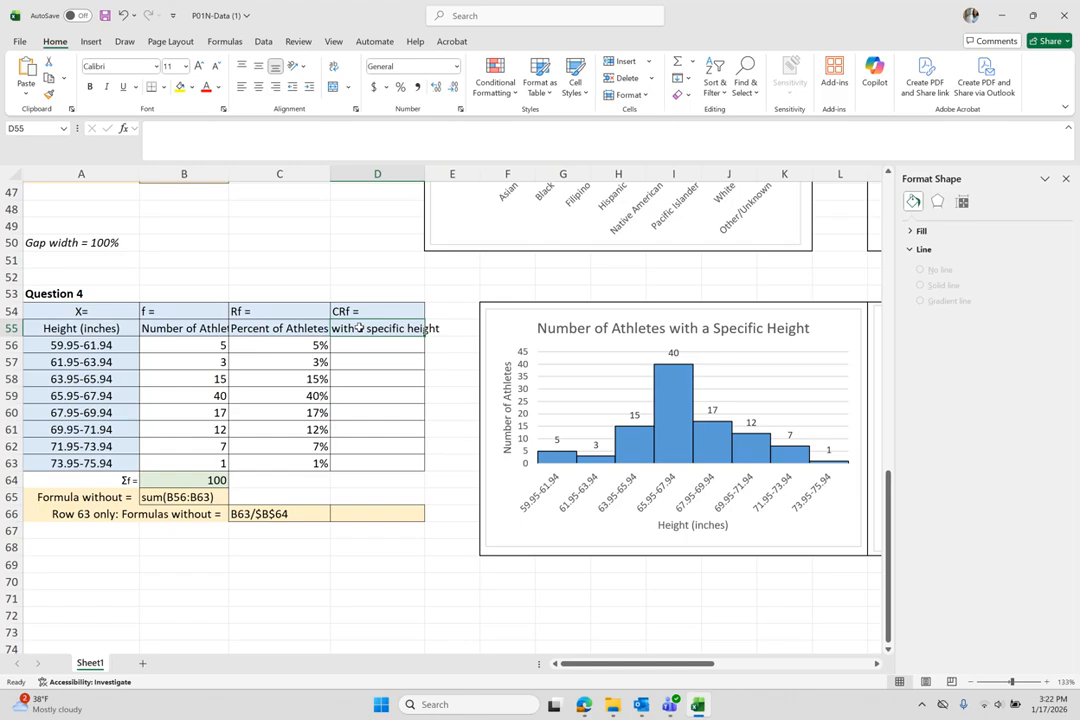
{"action": "type", "text": "Percent of"}
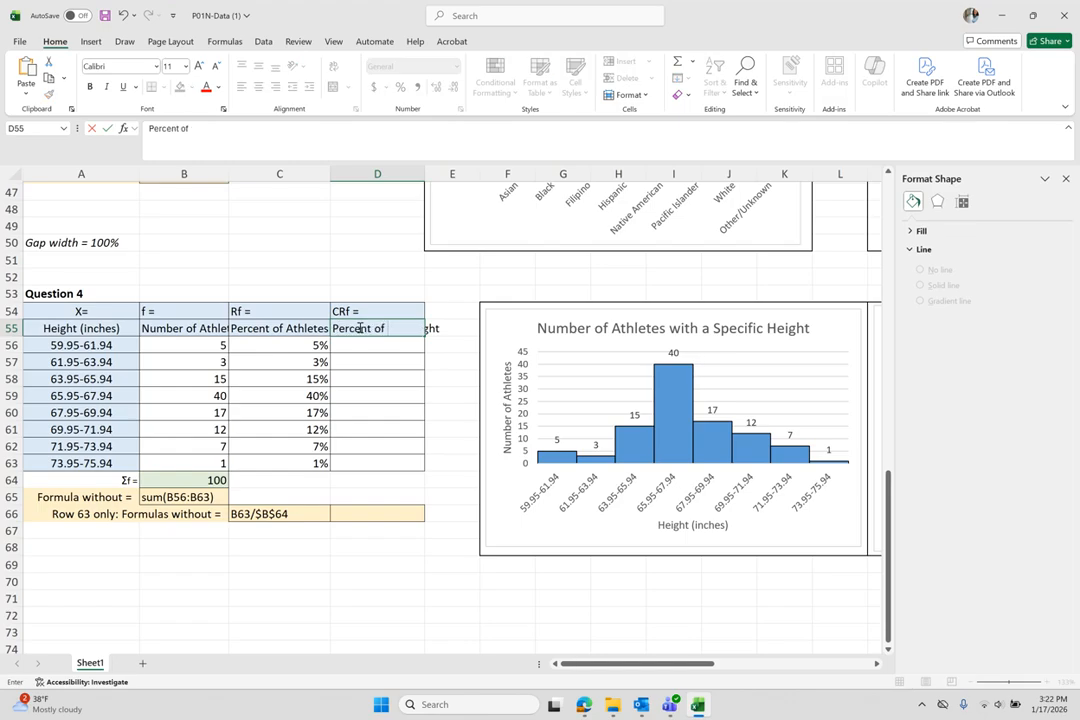
{"action": "type", "text": " Athles"}
{"action": "type", "text": "etes"}
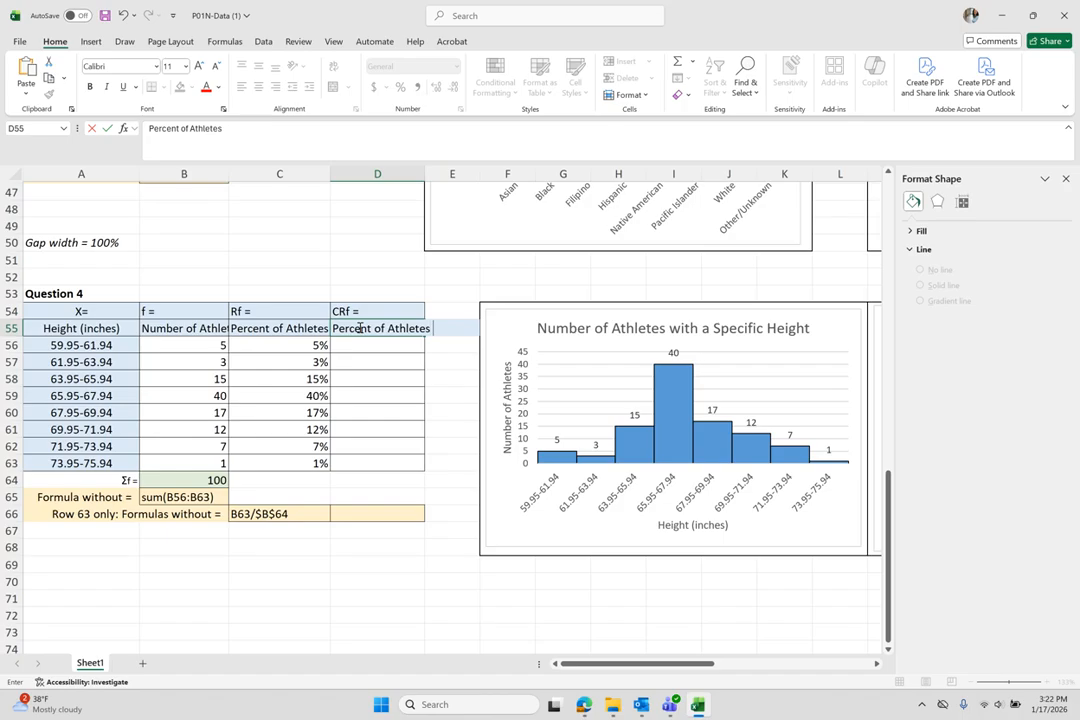
{"action": "type", "text": " with height"}
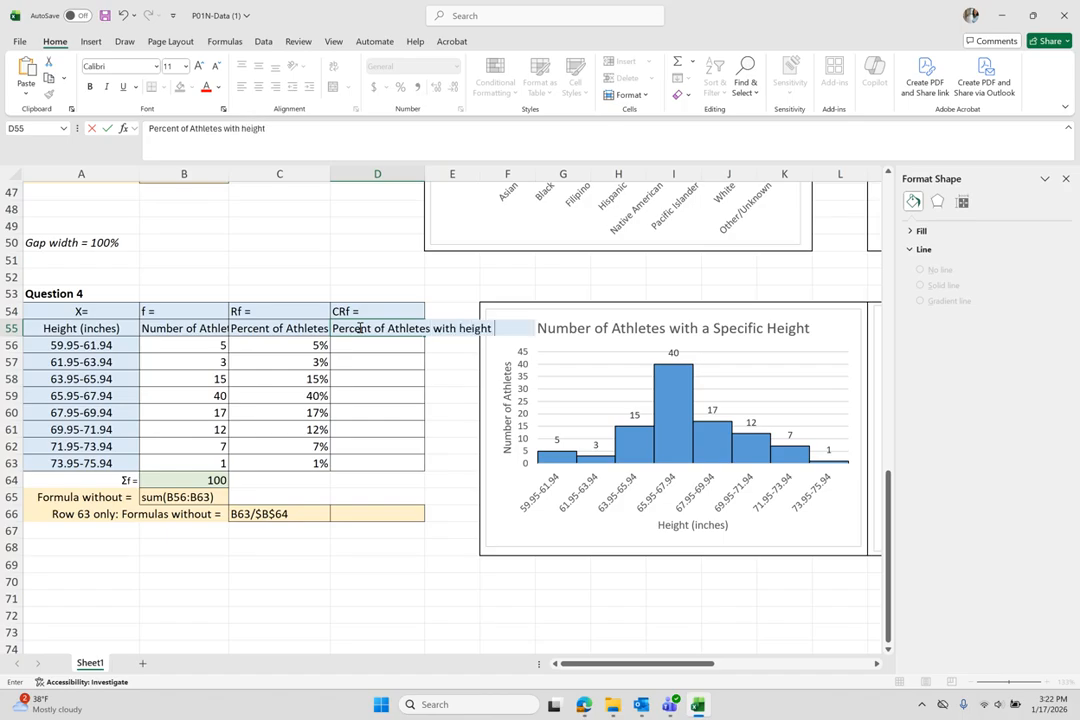
{"action": "type", "text": " at most"}
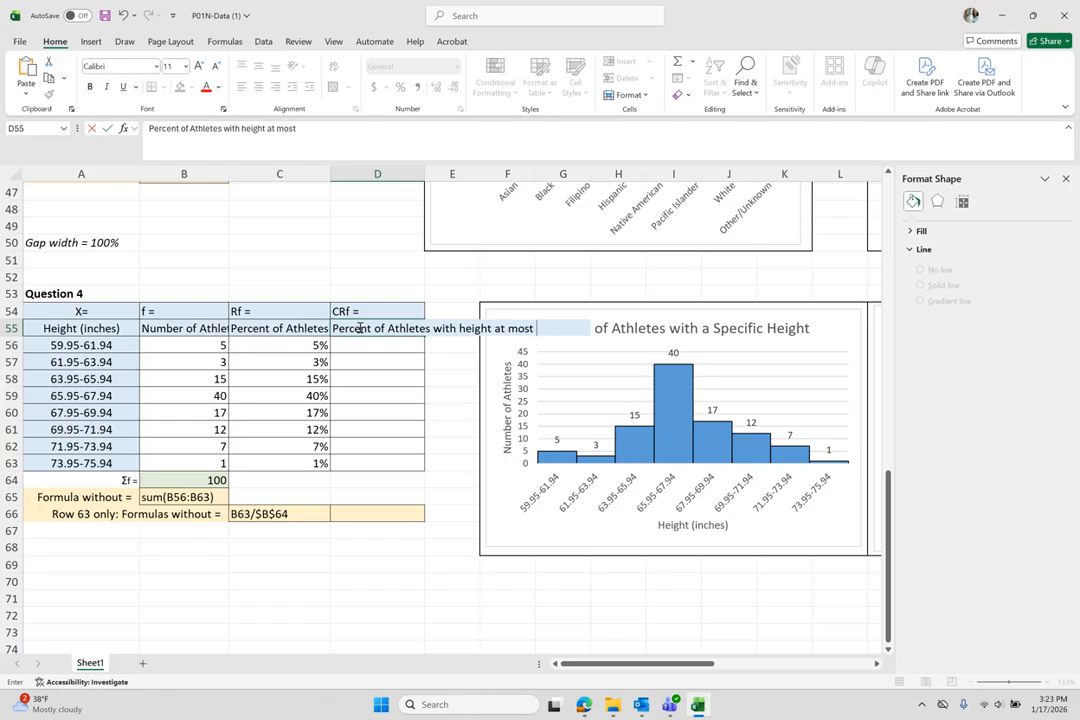
{"action": "key", "text": "BackSpace"}
{"action": "key", "text": "BackSpace"}
{"action": "key", "text": "BackSpace"}
{"action": "key", "text": "BackSpace"}
{"action": "key", "text": "BackSpace"}
{"action": "key", "text": "BackSpace"}
{"action": "key", "text": "BackSpace"}
{"action": "key", "text": "BackSpace"}
{"action": "type", "text": "less than or eq"}
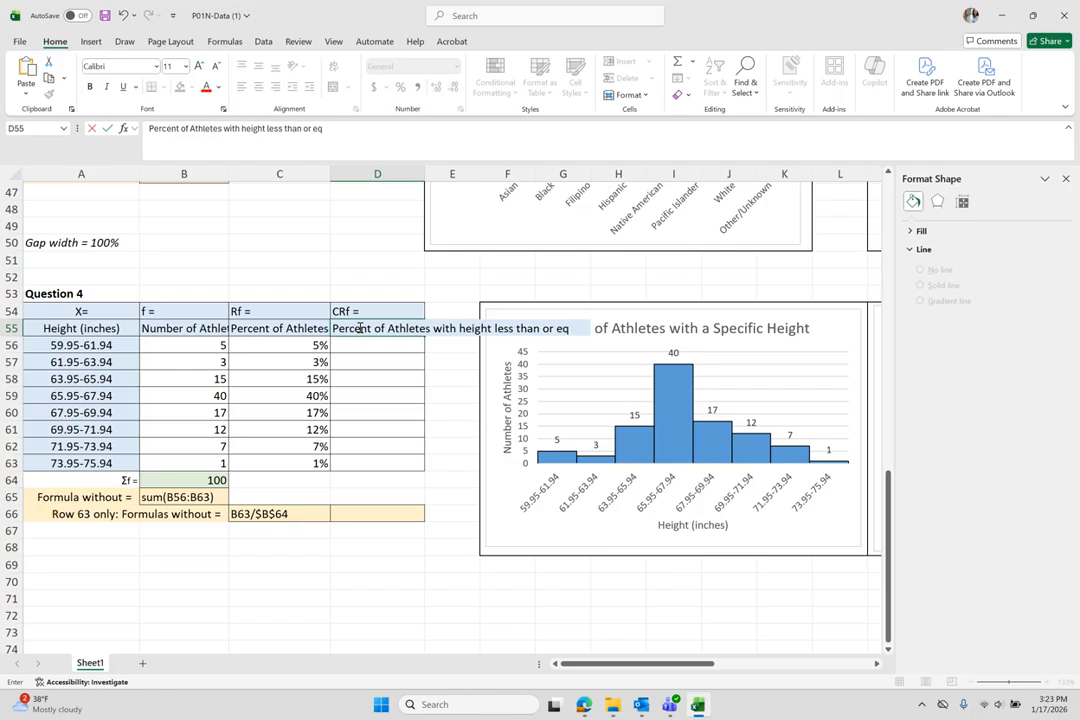
{"action": "type", "text": "ual to the current"}
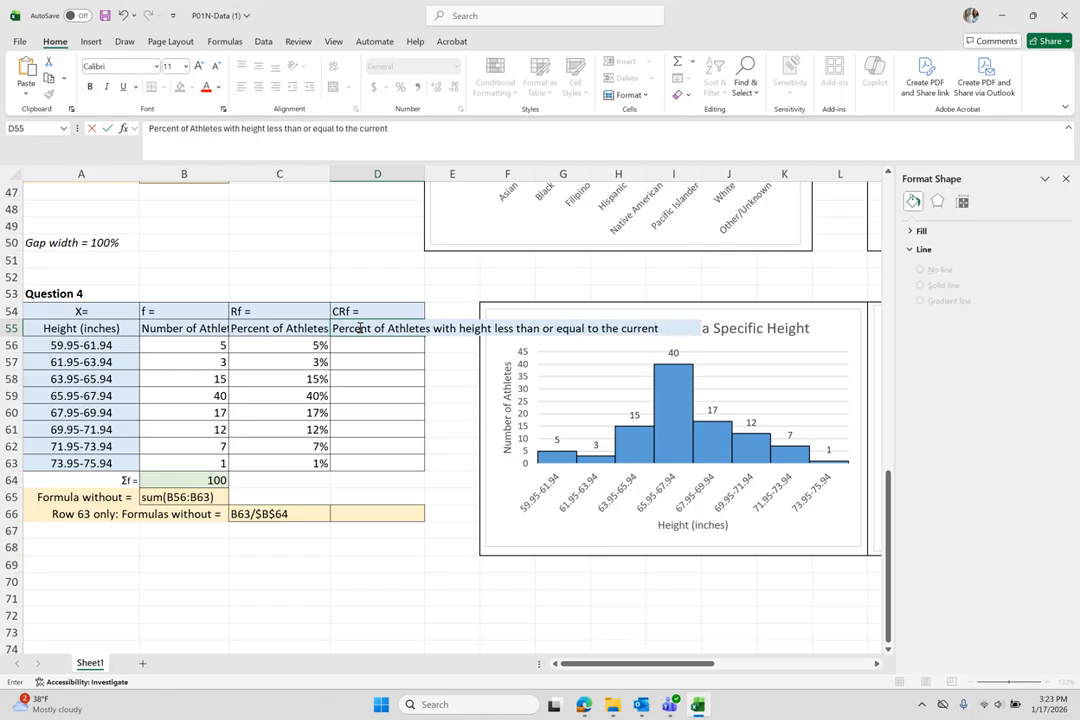
{"action": "type", "text": " group."}
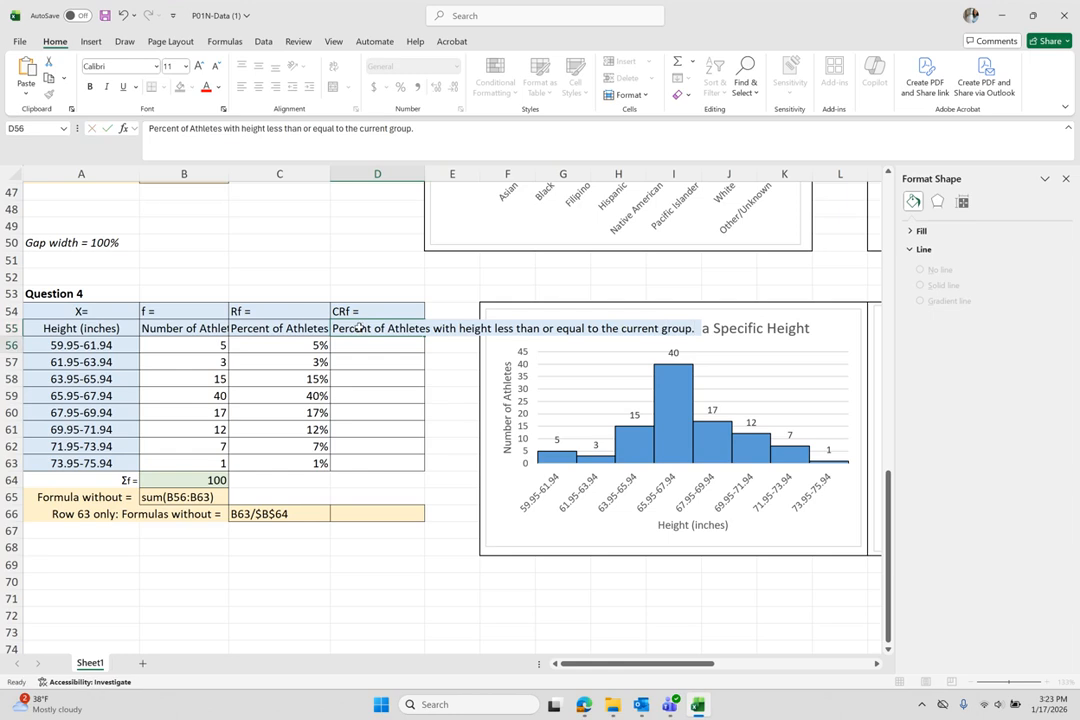
{"action": "key", "text": "Return"}
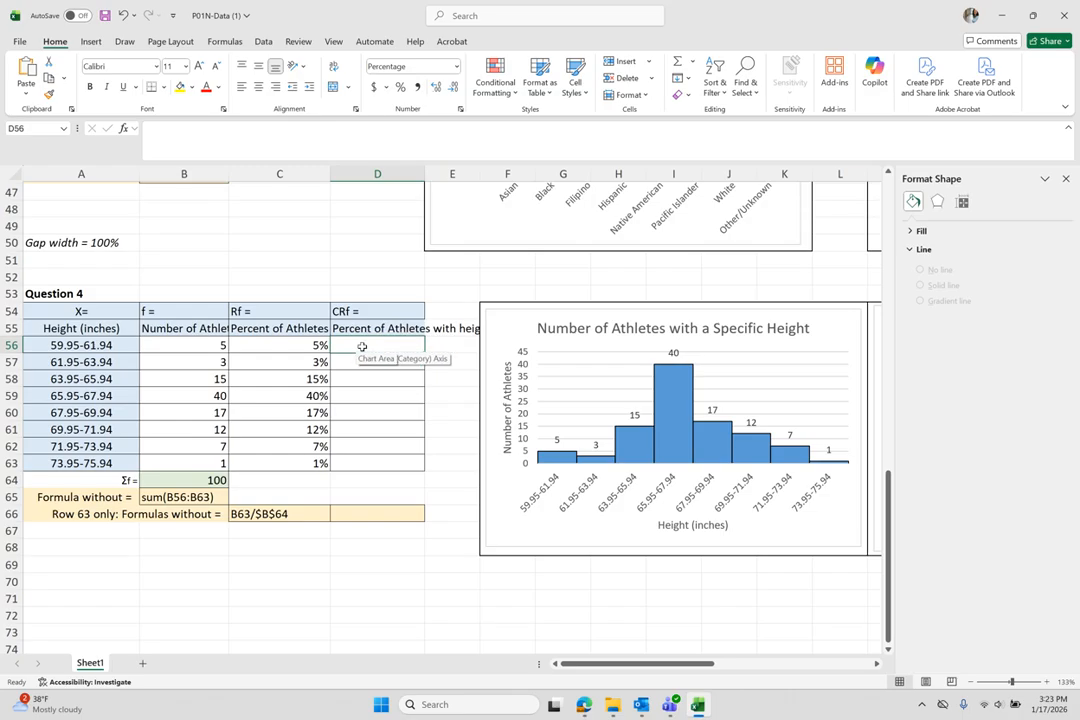
Start the cumulative relative frequency column by entering the formula =C56 in cell D56
{"action": "left_click", "coordinate": [308, 346]}
{"action": "left_click", "coordinate": [379, 350]}
{"action": "type", "text": "="}
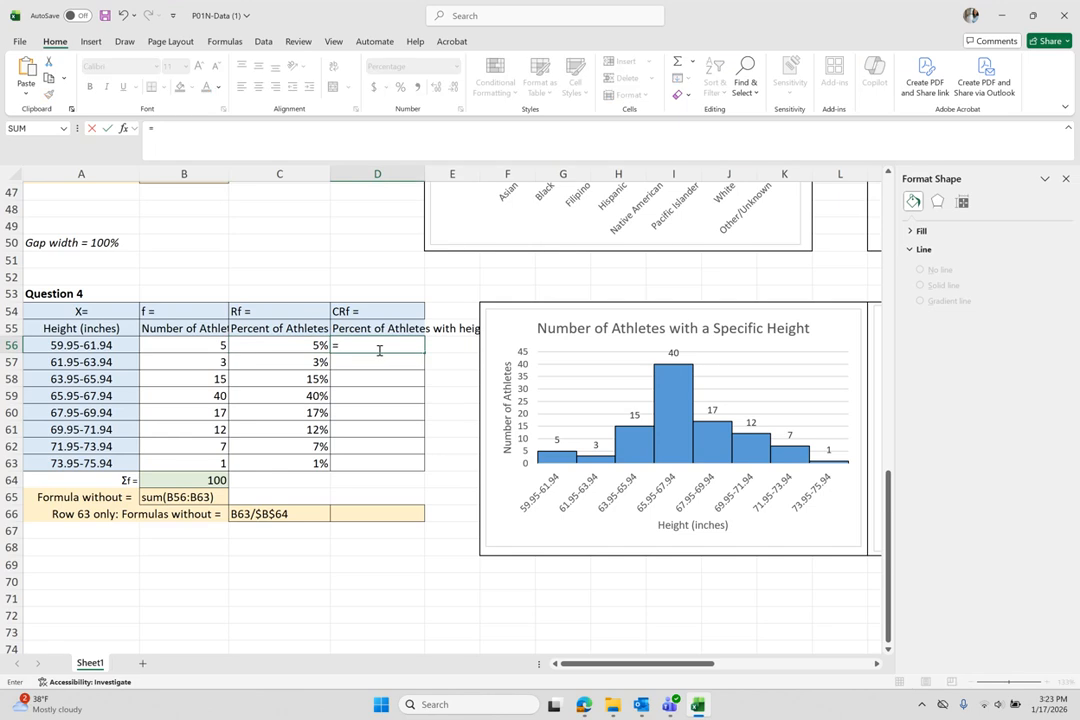
{"action": "left_click", "coordinate": [305, 347]}
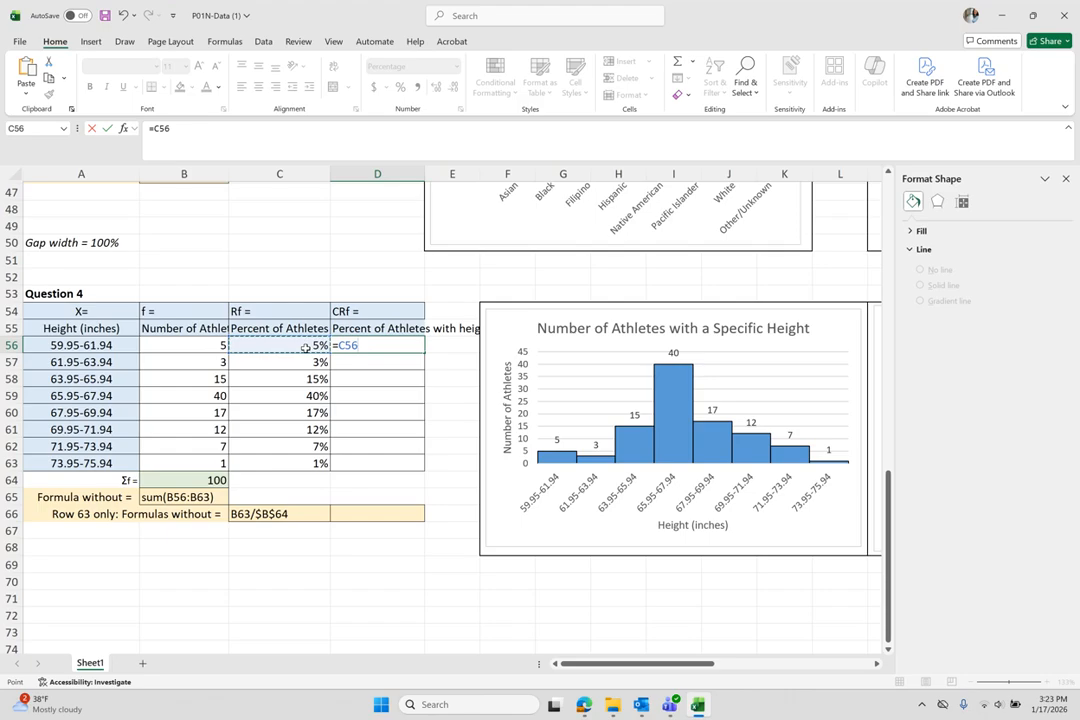
{"action": "key", "text": "Return"}
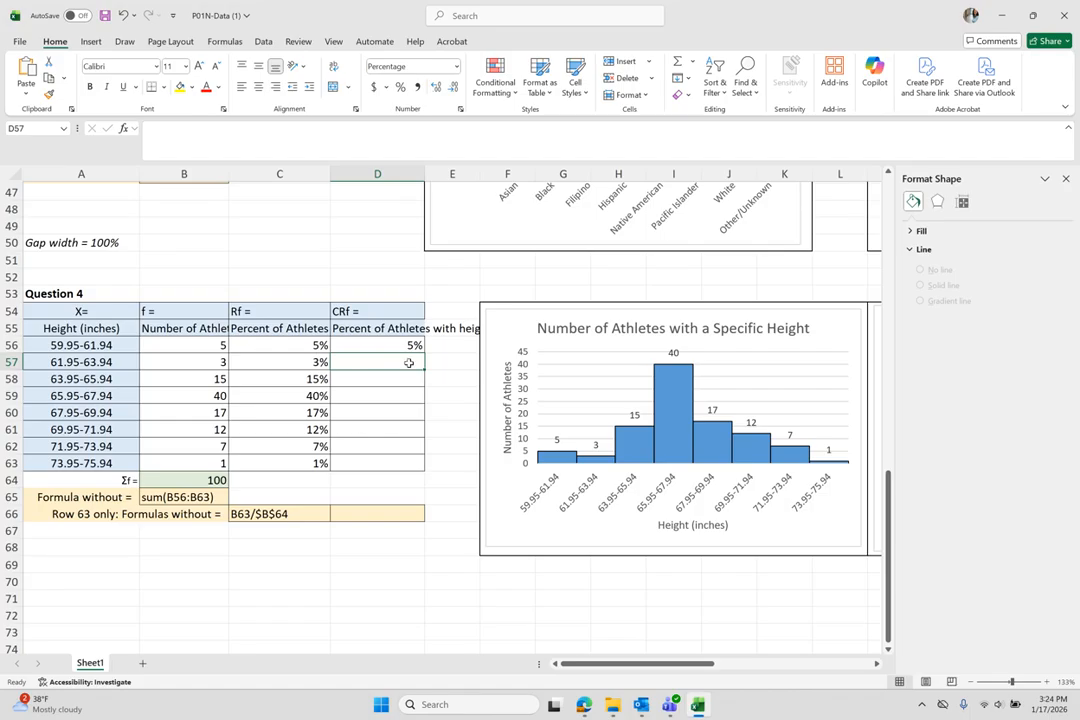
Enter the formula =C57+D56 in cell D57 to add the second class's percent to the previous cumulative value
{"action": "type", "text": "="}
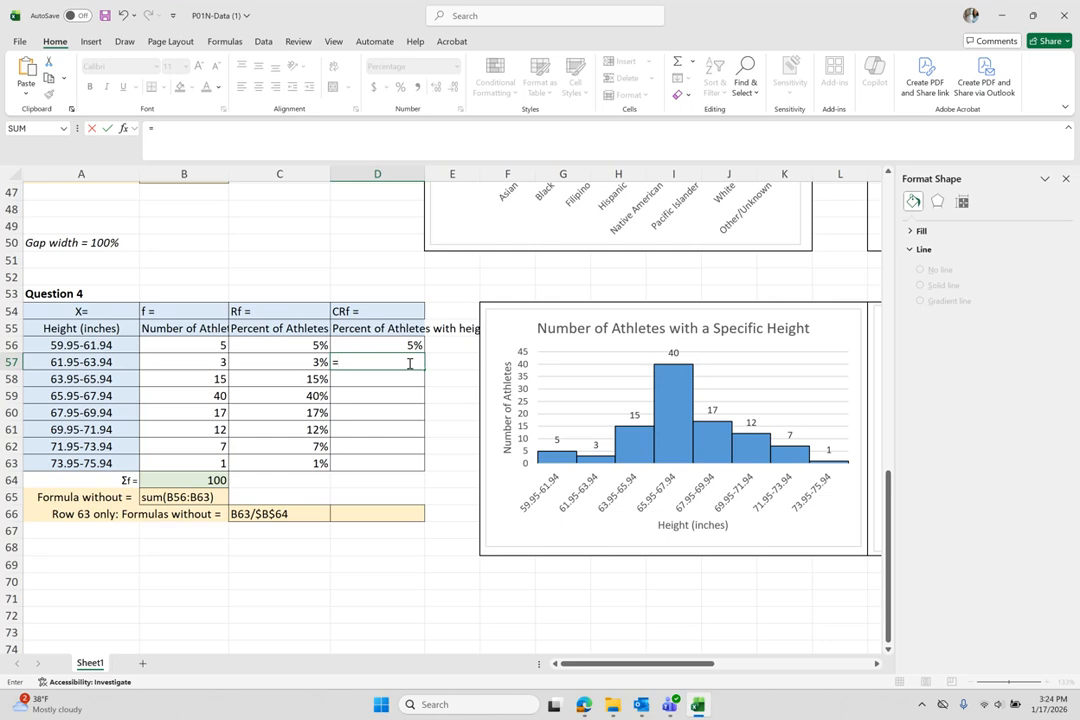
{"action": "left_click", "coordinate": [303, 361]}
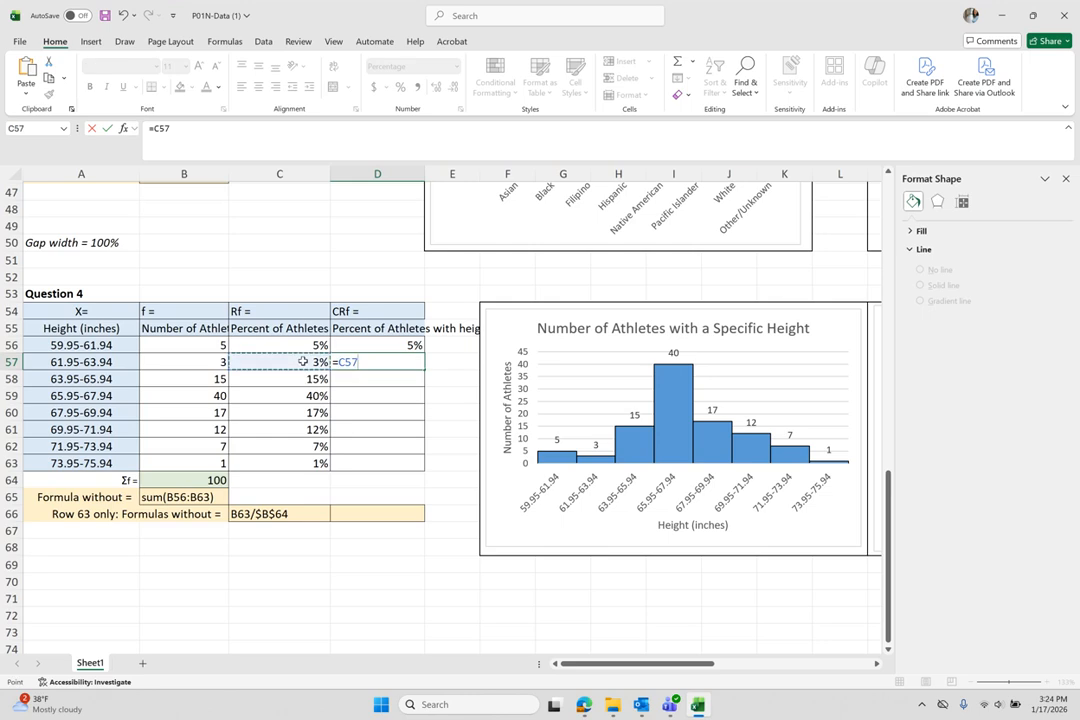
{"action": "type", "text": "+"}
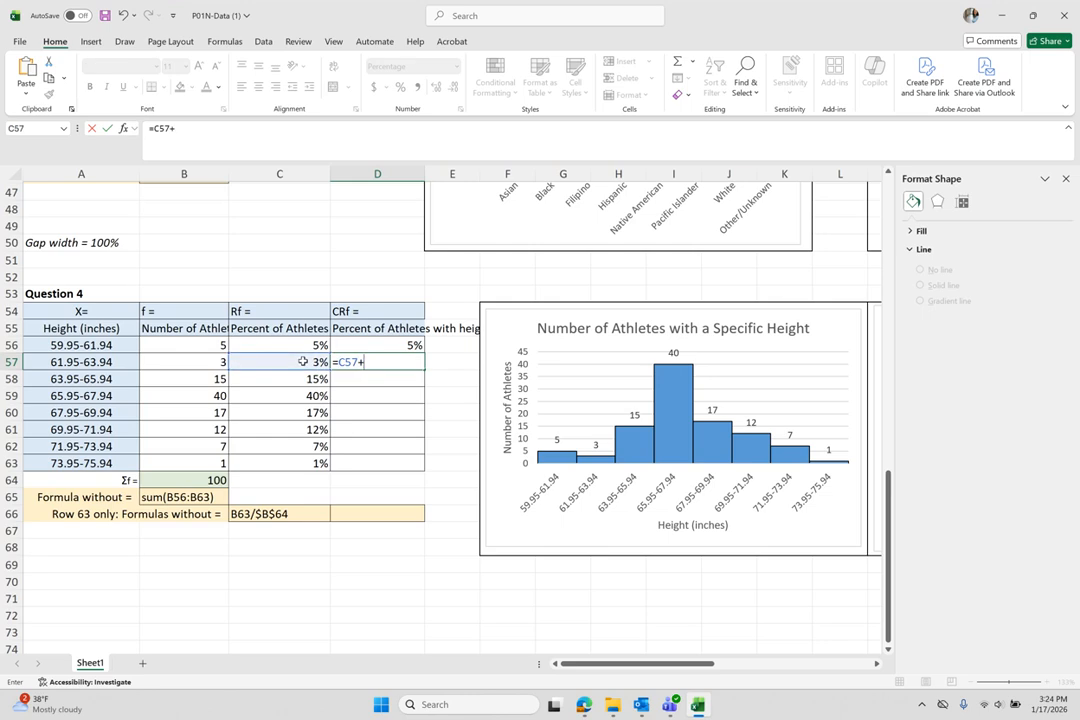
{"action": "left_click", "coordinate": [399, 344]}
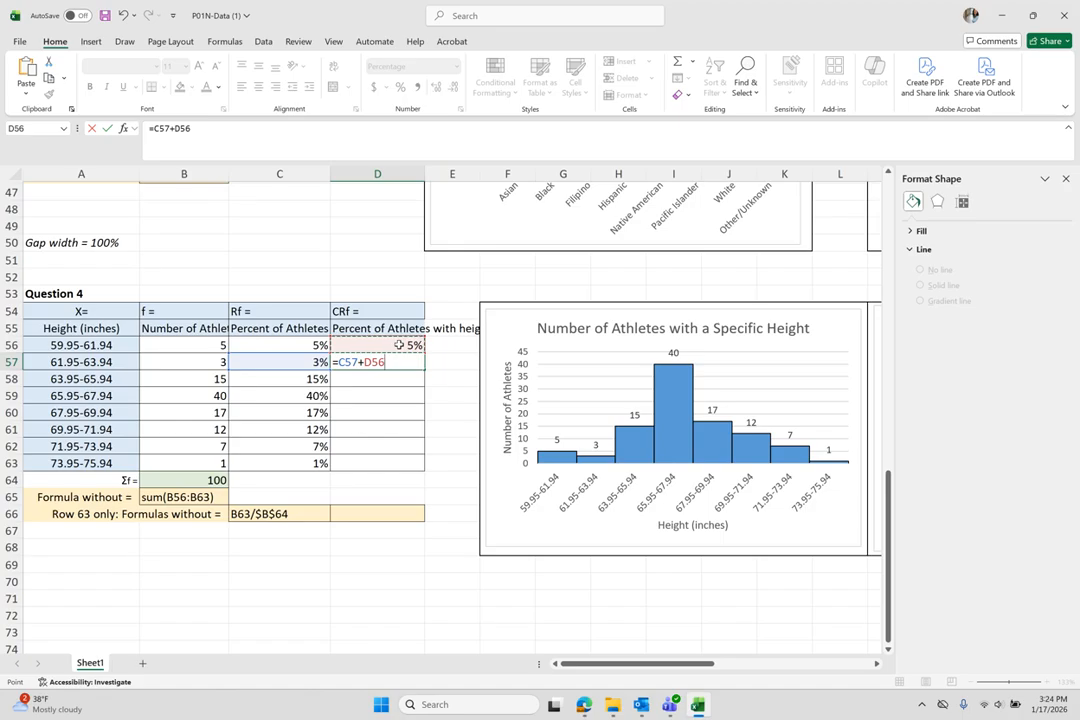
{"action": "key", "text": "Return"}
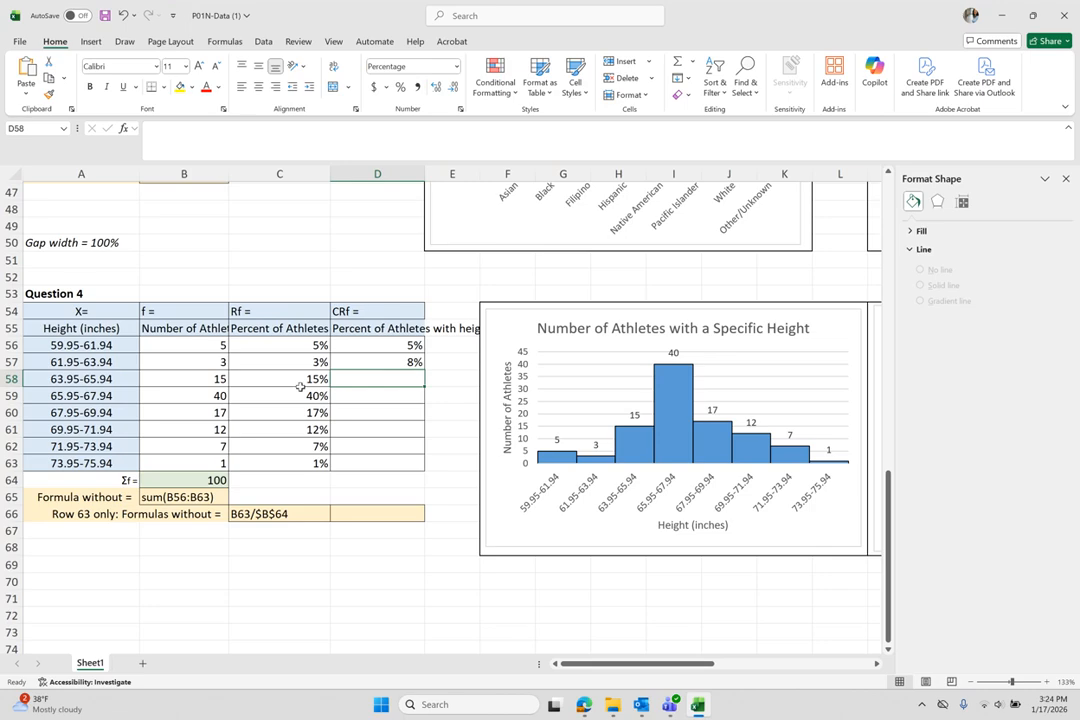
{"action": "left_click", "coordinate": [36, 379]}
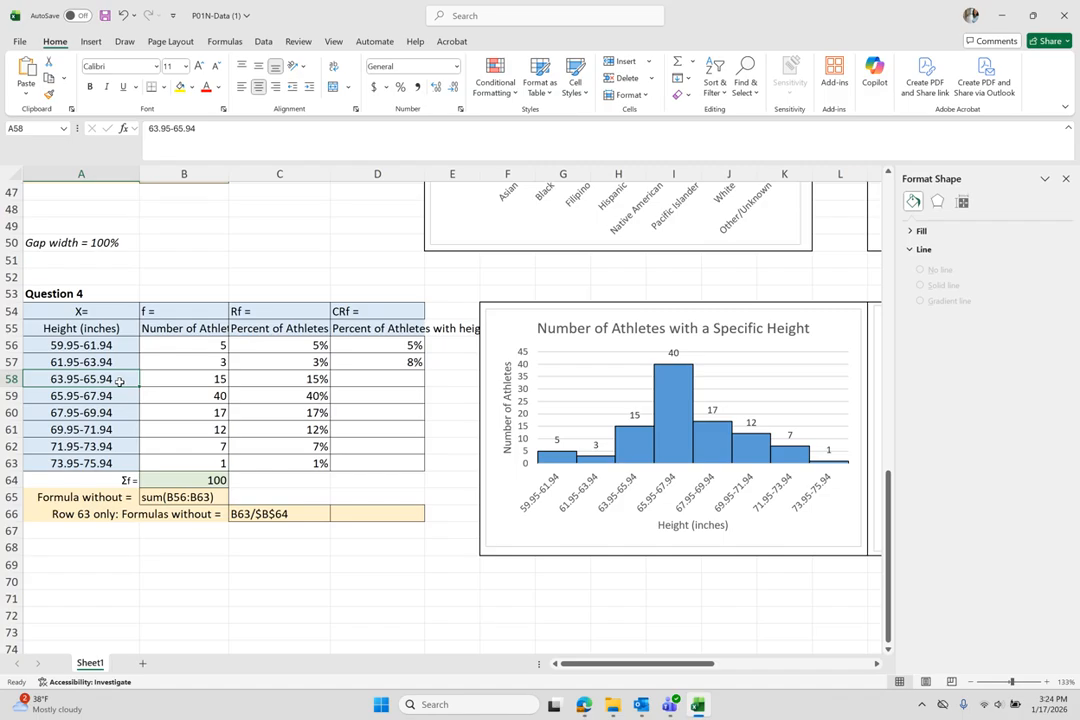
Enter the formula =C58+D57 in cell D58 to add the third class's percent to the previous cumulative value
{"action": "left_click", "coordinate": [320, 380]}
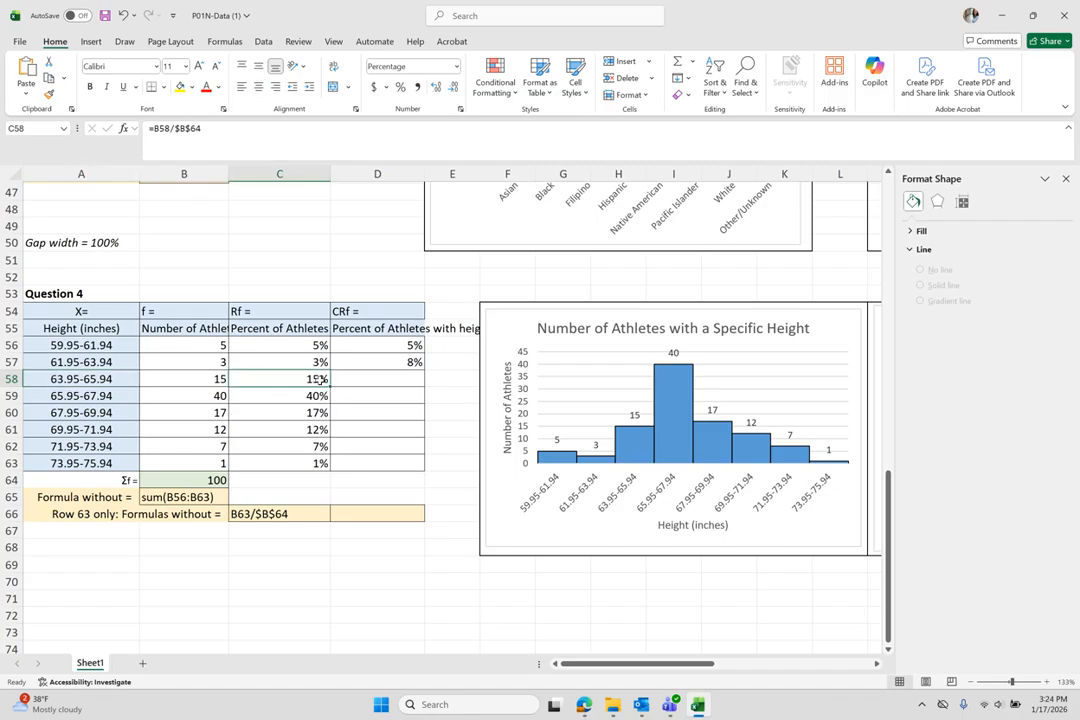
{"action": "left_click_drag", "start_coordinate": [320, 380], "coordinate": [315, 346]}
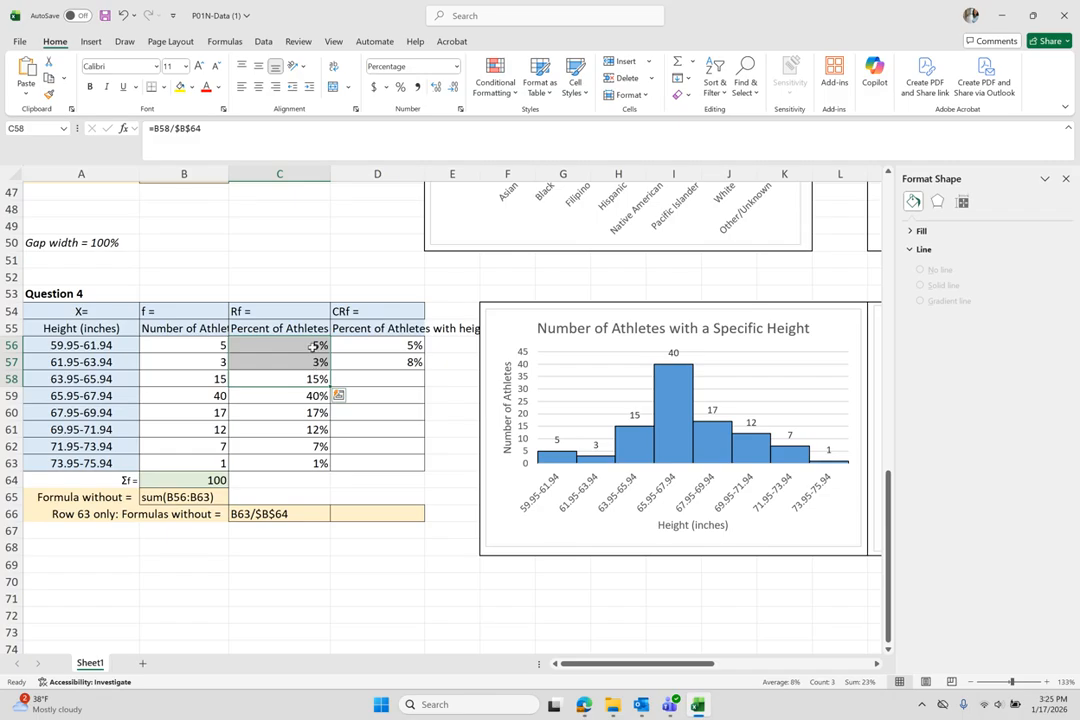
{"action": "left_click", "coordinate": [403, 380]}
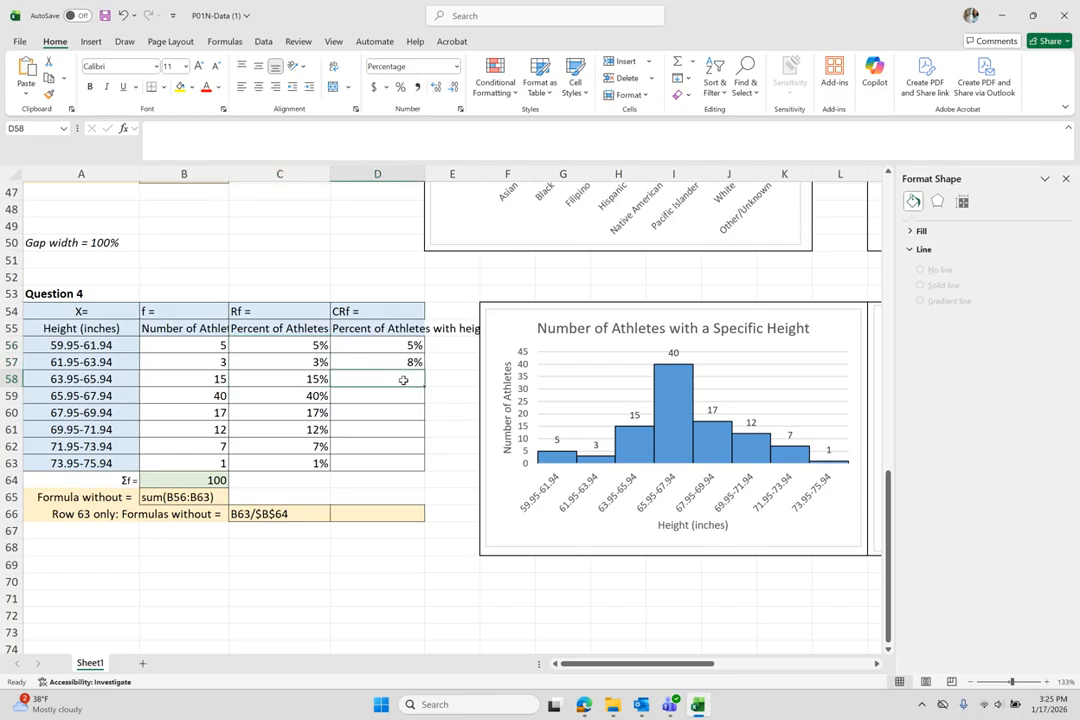
{"action": "type", "text": "="}
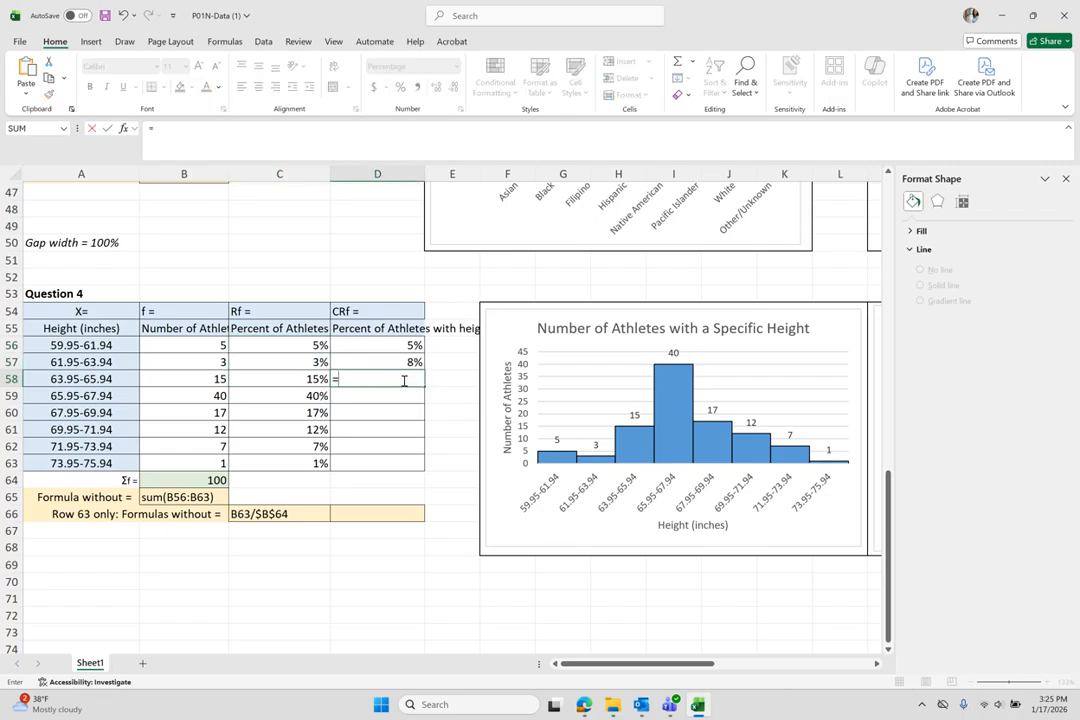
{"action": "left_click", "coordinate": [294, 377]}
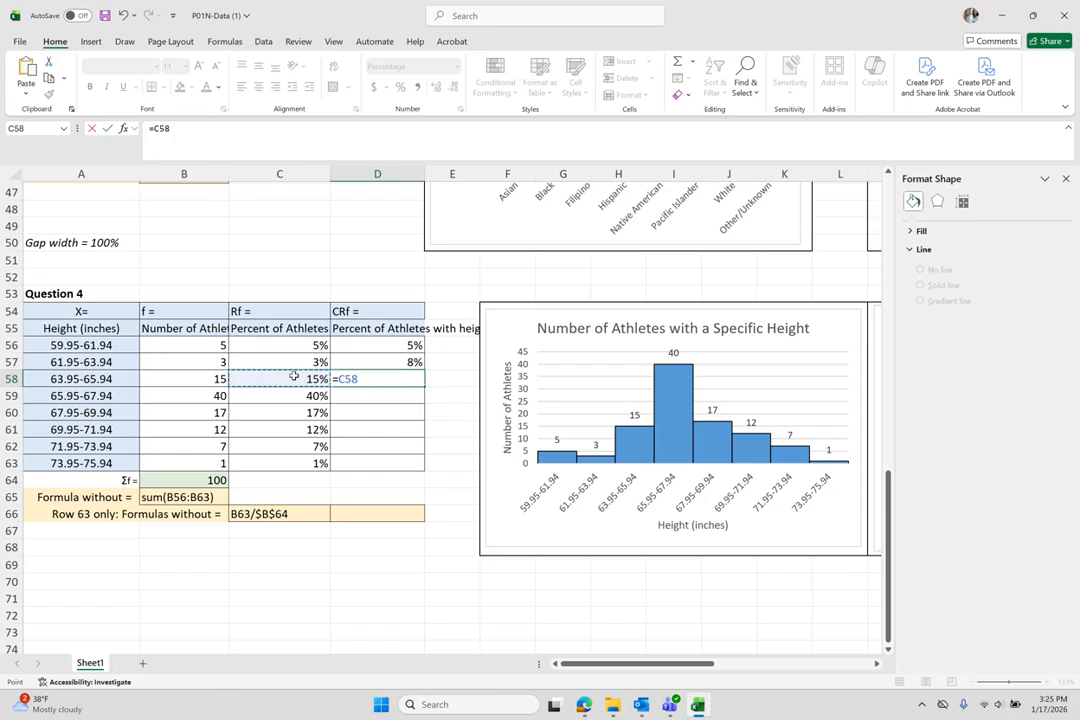
{"action": "type", "text": "+"}
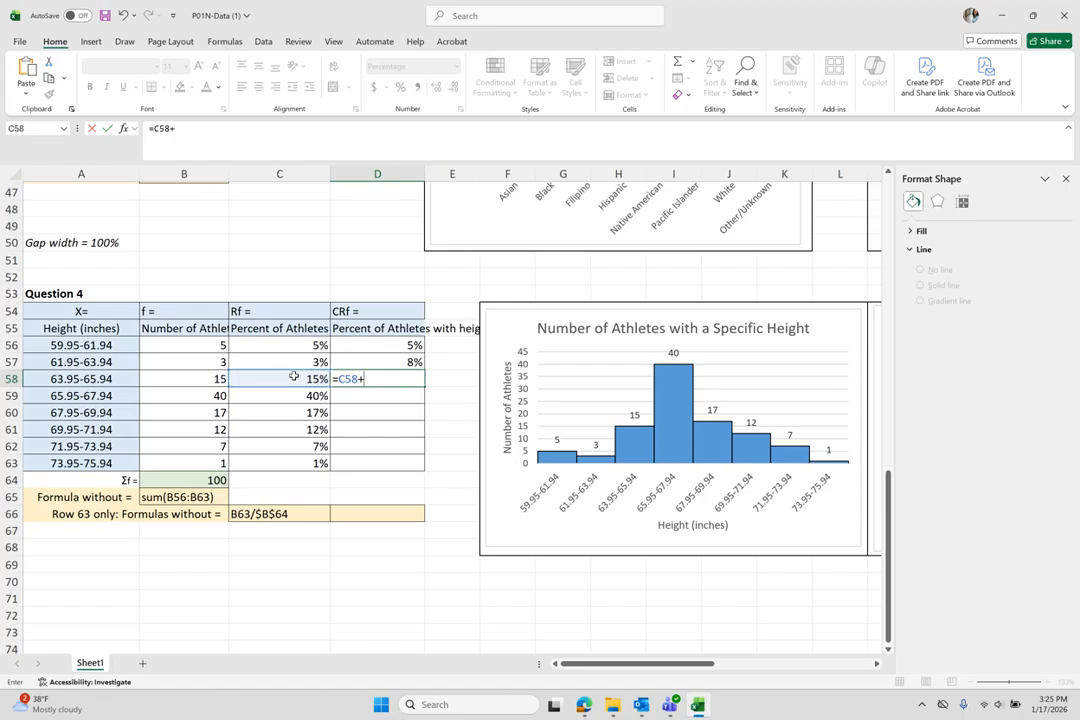
{"action": "left_click", "coordinate": [414, 361]}
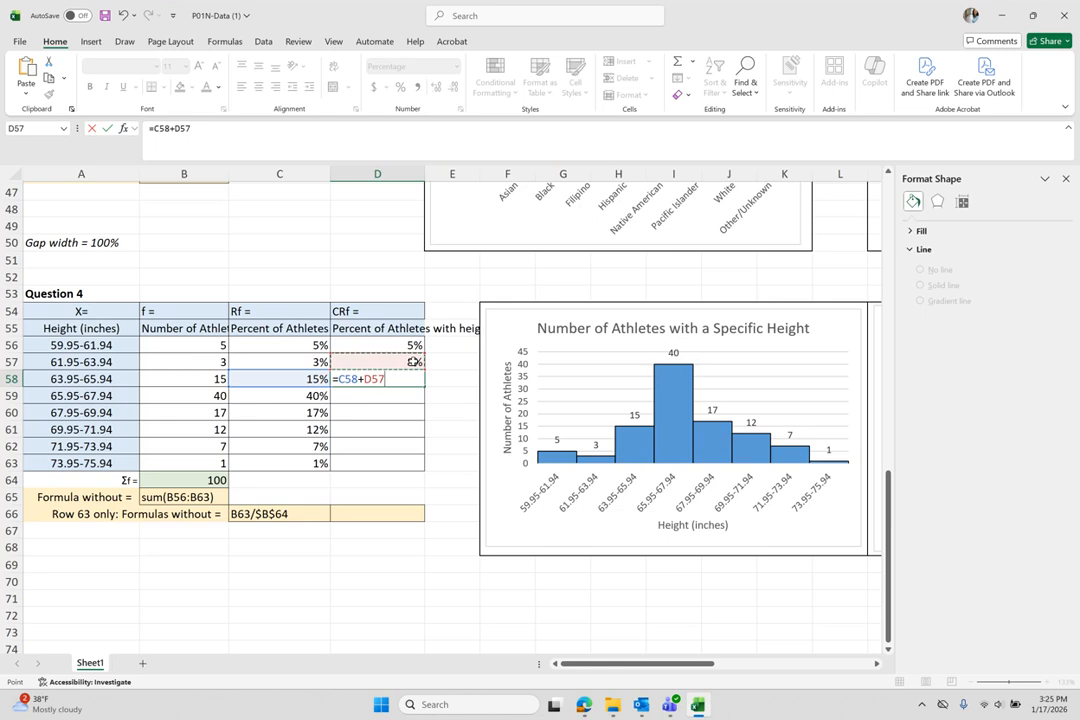
{"action": "key", "text": "Return"}
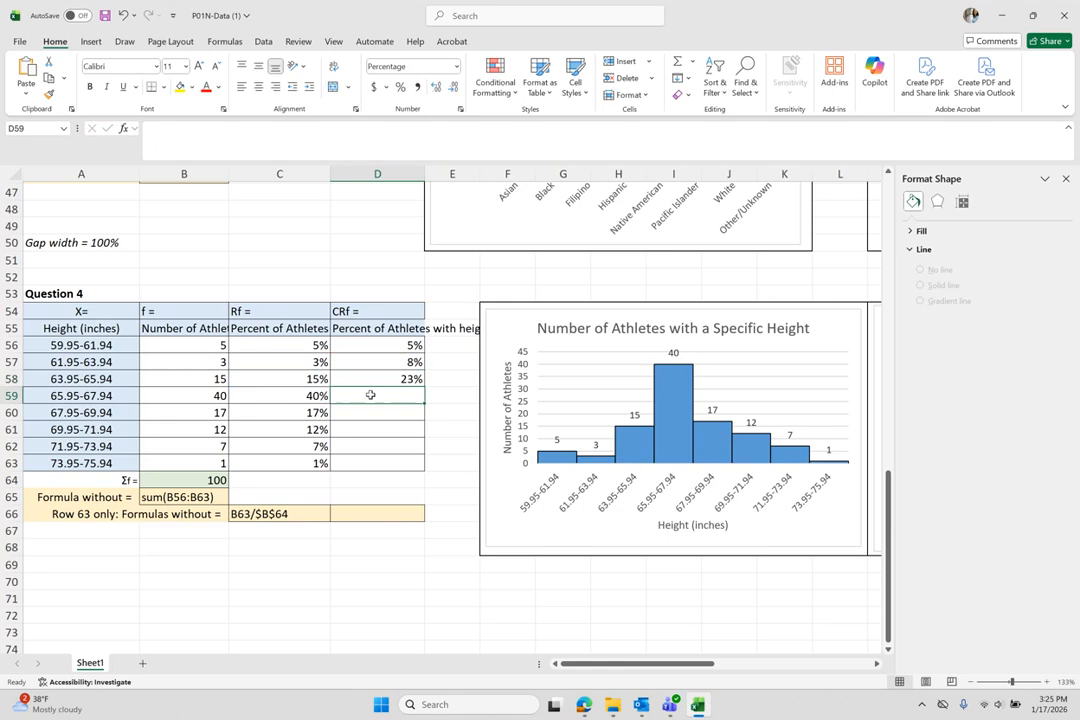
Examine the cumulative formulas in cells D57 and D58 to compare which cells they reference
{"action": "left_click", "coordinate": [294, 397]}
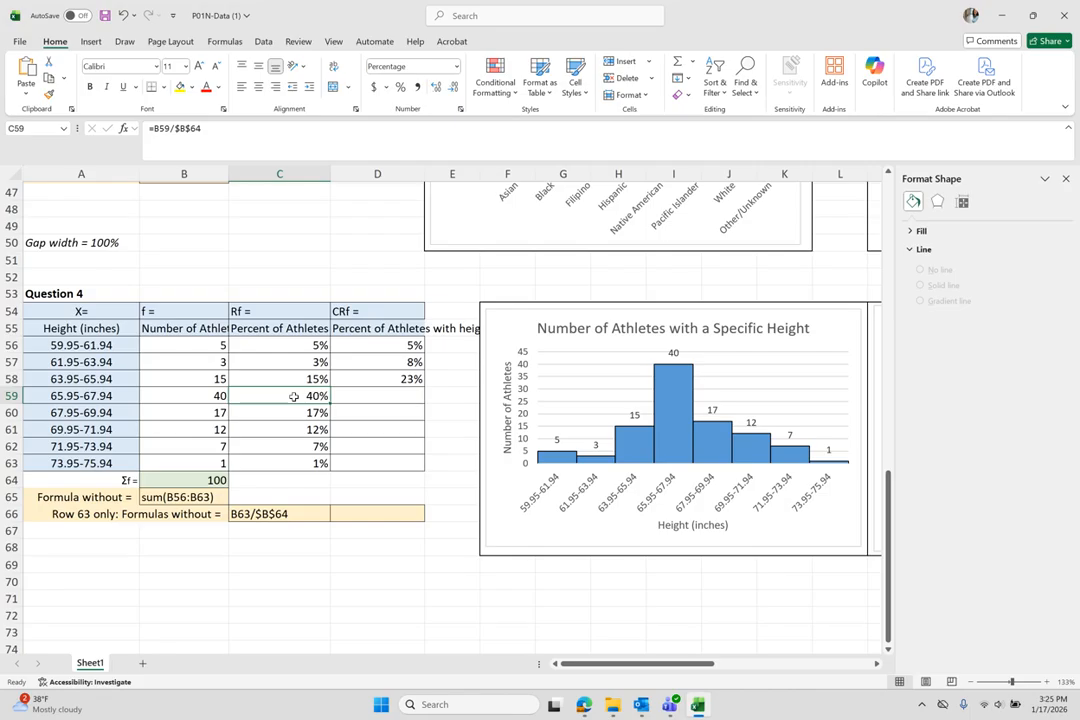
{"action": "left_click", "coordinate": [404, 366]}
{"action": "left_click", "coordinate": [263, 130]}
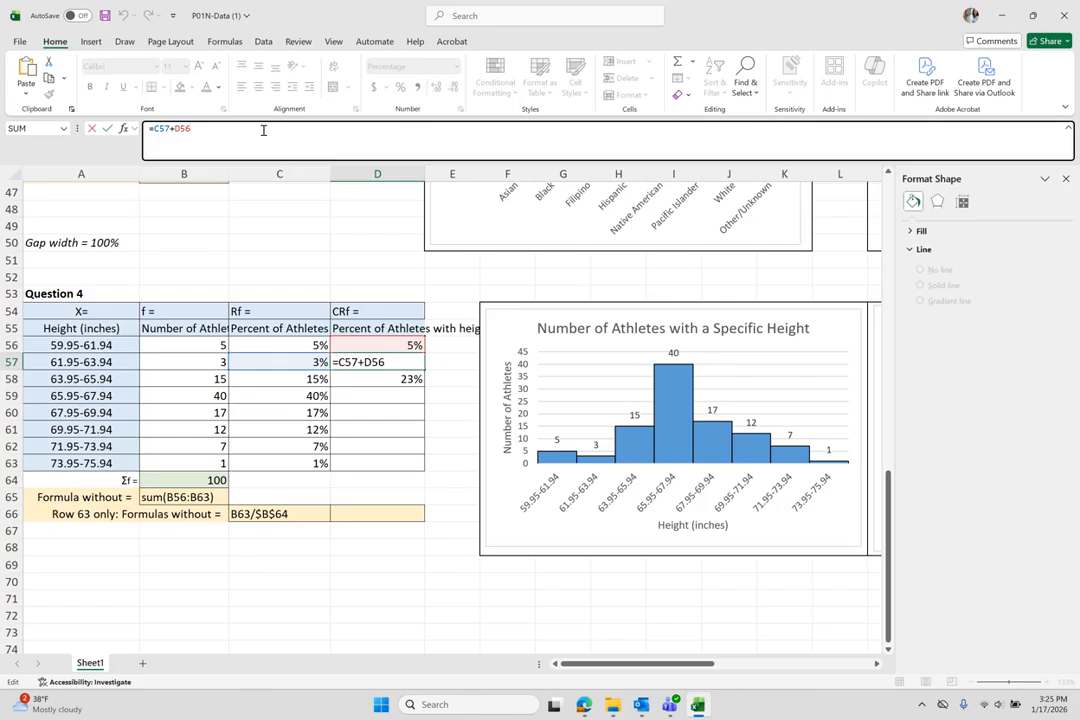
{"action": "key", "text": "Return"}
{"action": "left_click", "coordinate": [248, 132]}
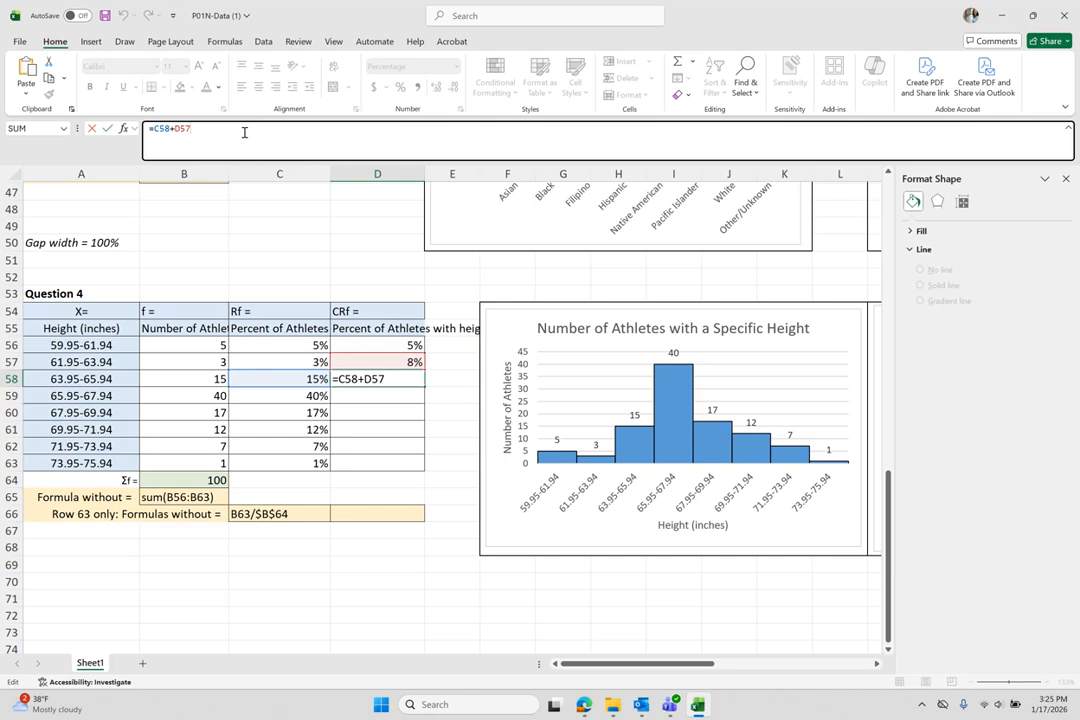
{"action": "key", "text": "Return"}
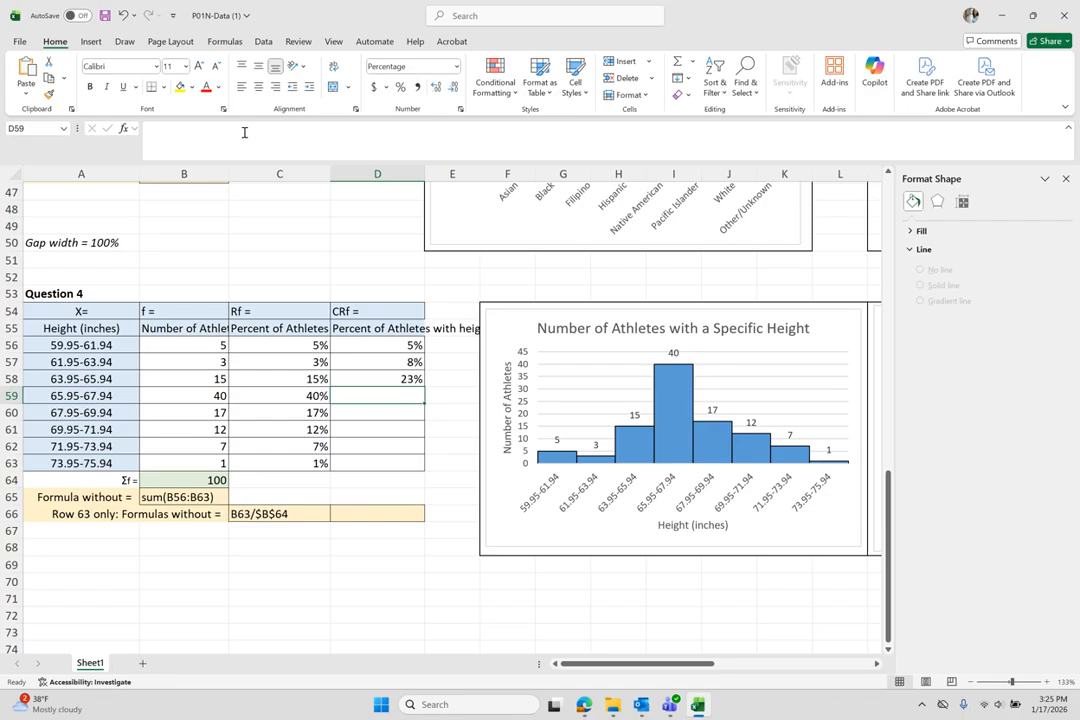
Copy the cumulative formula from cell D58 into cells D59 through D63
{"action": "key", "text": "Up"}
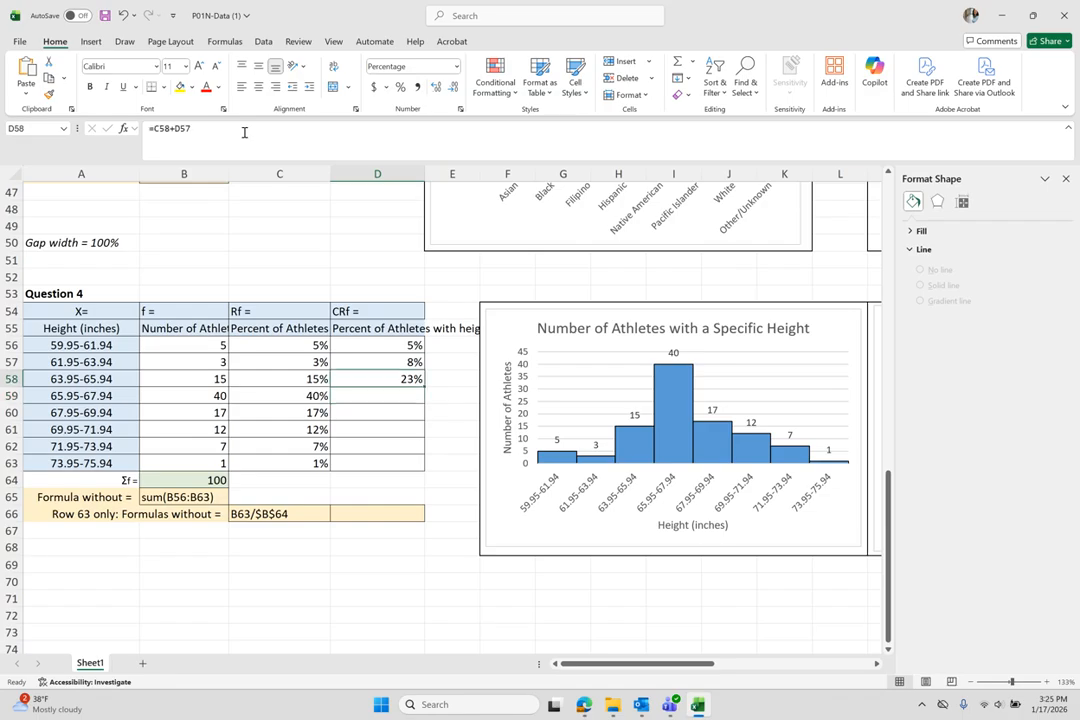
{"action": "key", "text": "ctrl+c"}
{"action": "key", "text": "Down"}
{"action": "key", "text": "shift+Down"}
{"action": "key", "text": "shift+Down"}
{"action": "key", "text": "shift+Down"}
{"action": "key", "text": "shift+Down"}
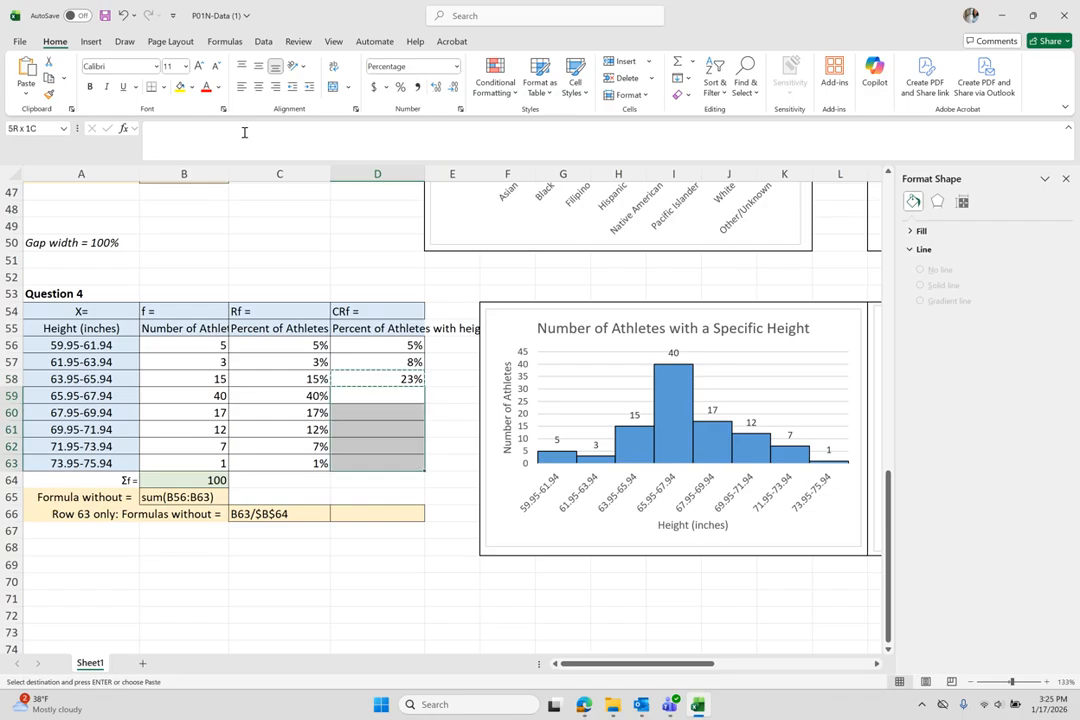
{"action": "key", "text": "ctrl+v"}
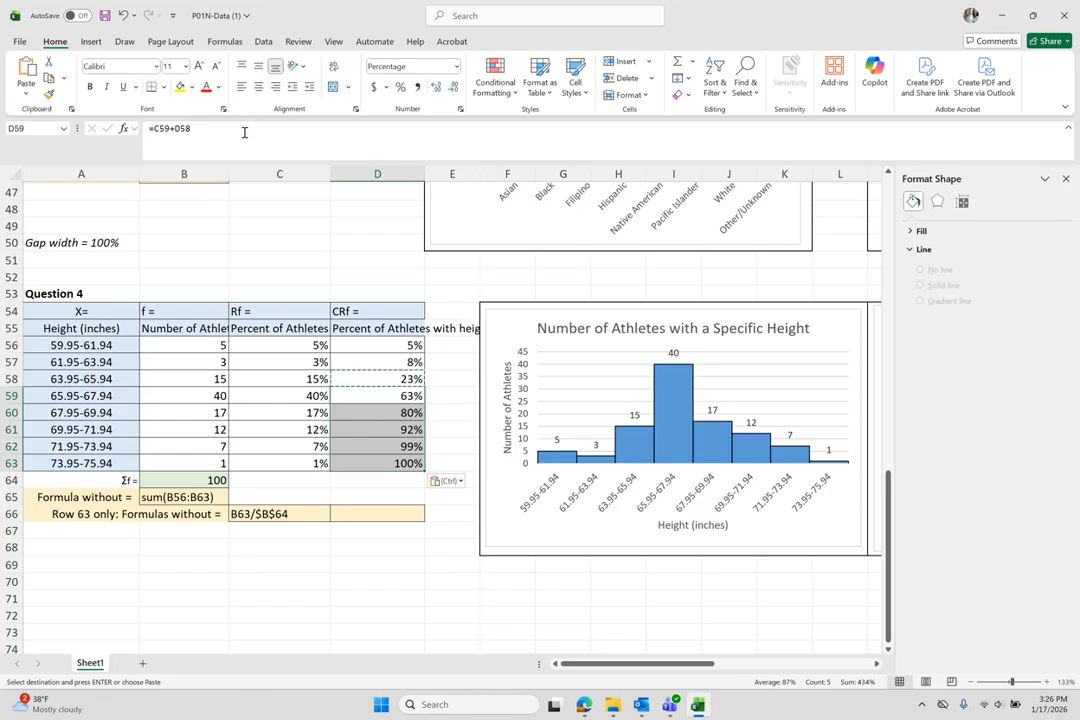
Check the cell references in the copied cumulative formulas in cells D61 to D63
{"action": "left_click", "coordinate": [410, 429]}
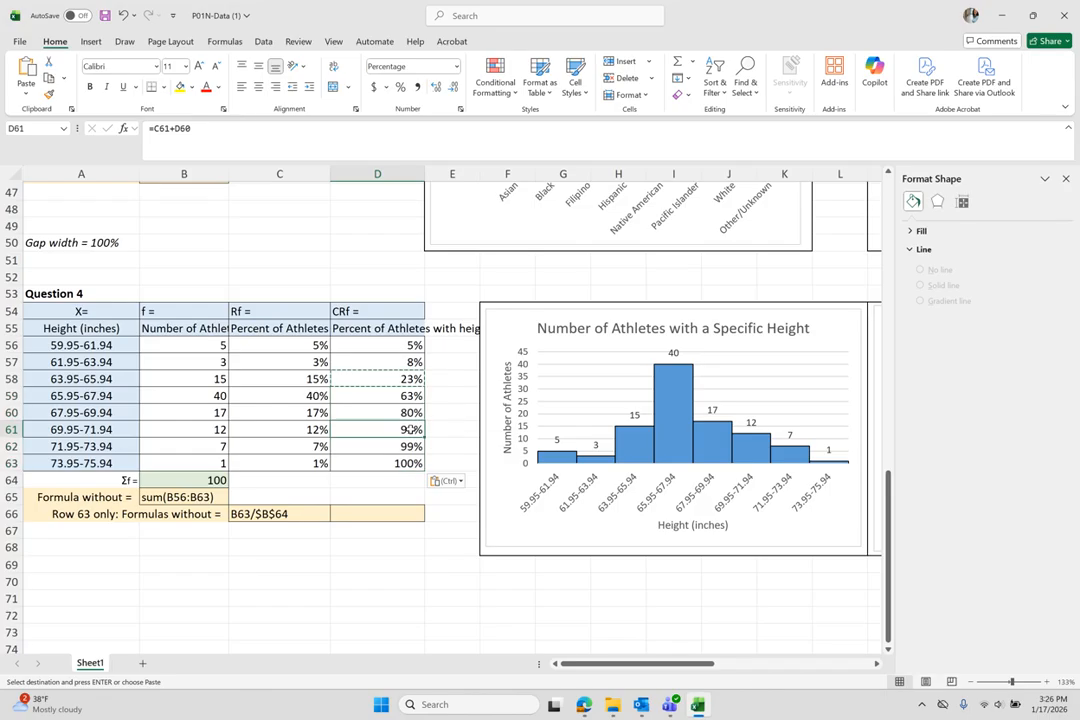
{"action": "left_click", "coordinate": [260, 129]}
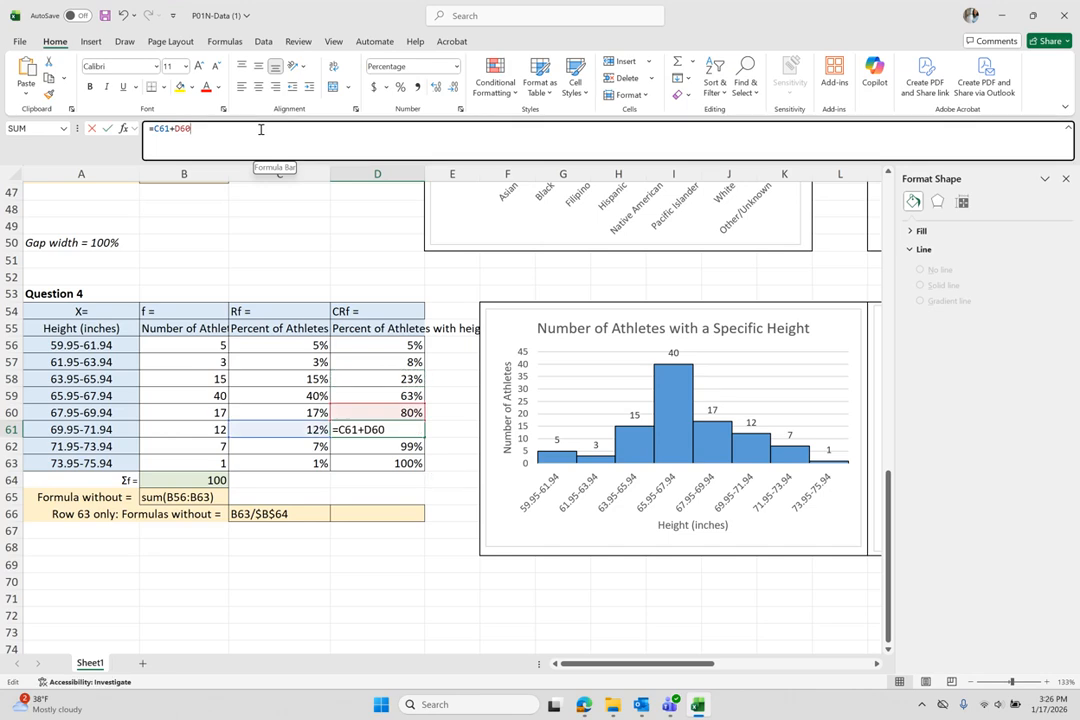
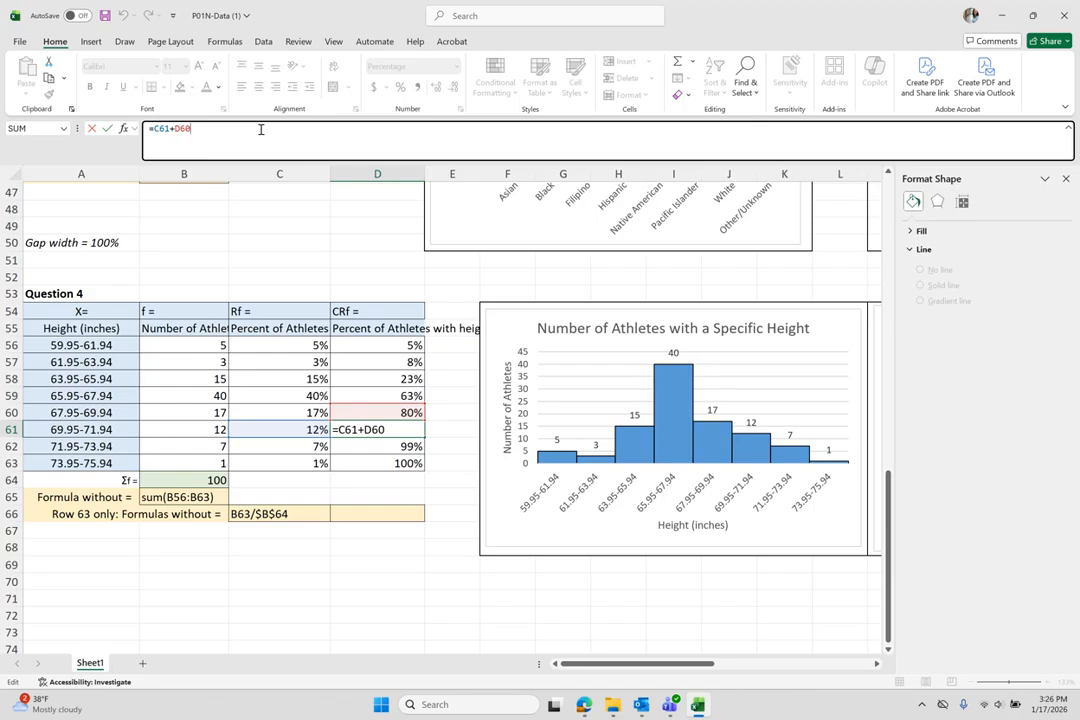
{"action": "key", "text": "Return"}
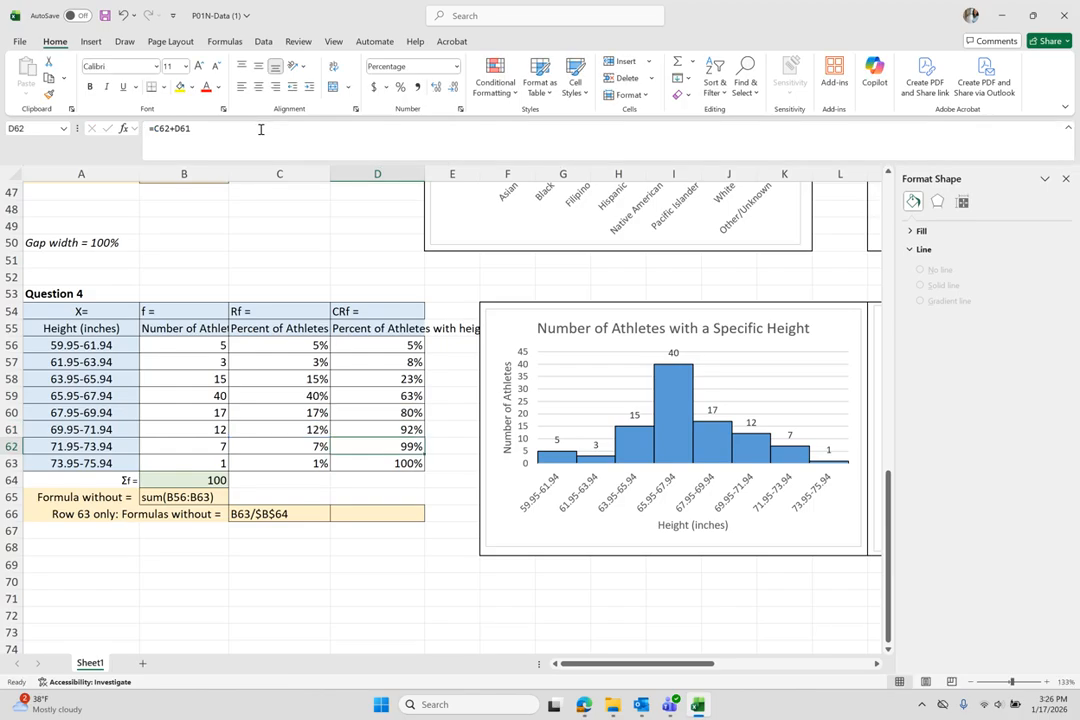
{"action": "key", "text": "Return"}
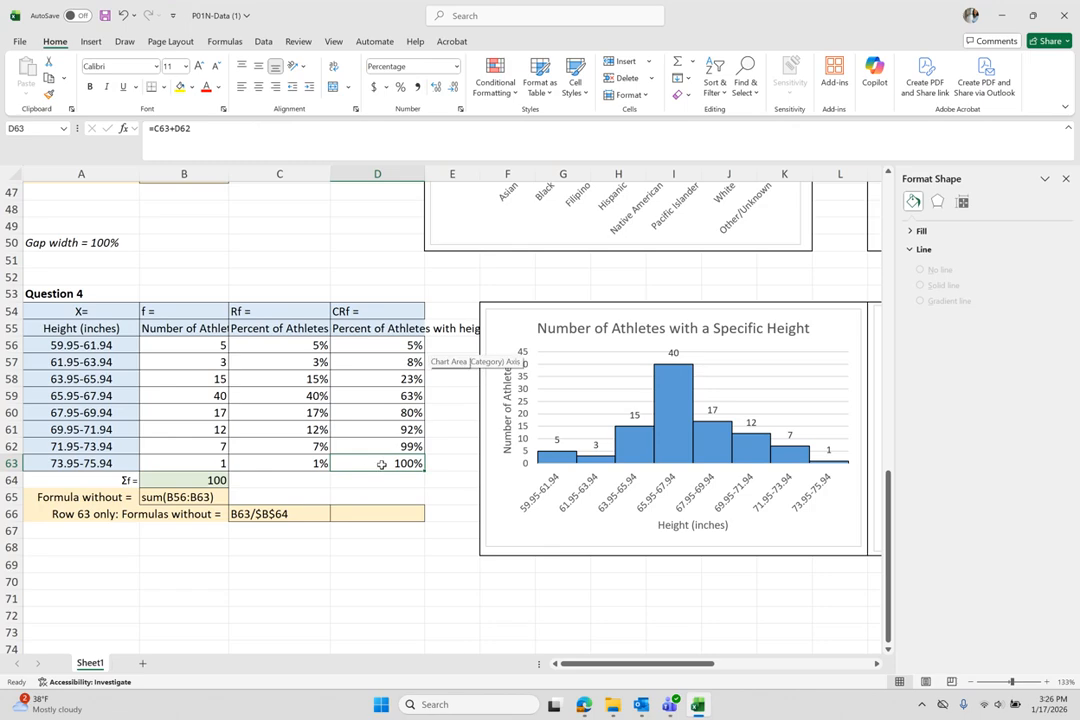
Copy the formula text from cell D63 without its equals sign and enter C63+D62 in cell D66
{"action": "left_click", "coordinate": [223, 135]}
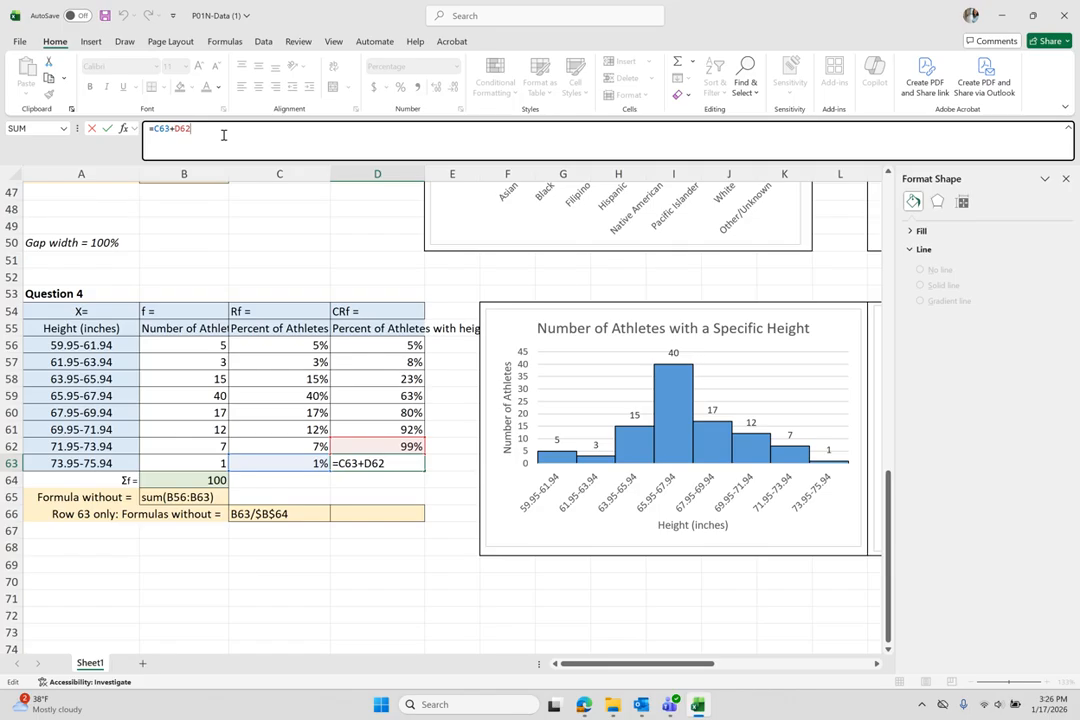
{"action": "left_click_drag", "start_coordinate": [202, 130], "coordinate": [153, 128]}
{"action": "key", "text": "ctrl+c"}
{"action": "key", "text": "Escape"}
{"action": "key", "text": "Down"}
{"action": "key", "text": "Down"}
{"action": "key", "text": "Down"}
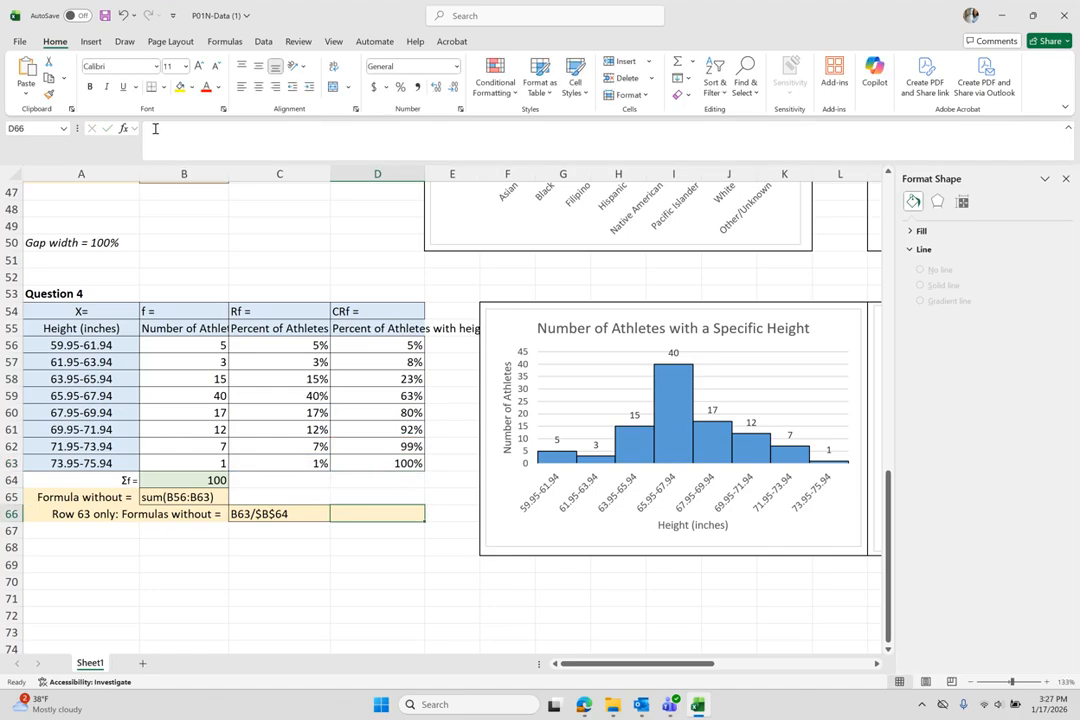
{"action": "left_click", "coordinate": [155, 128]}
{"action": "key", "text": "ctrl+v"}
{"action": "key", "text": "Return"}
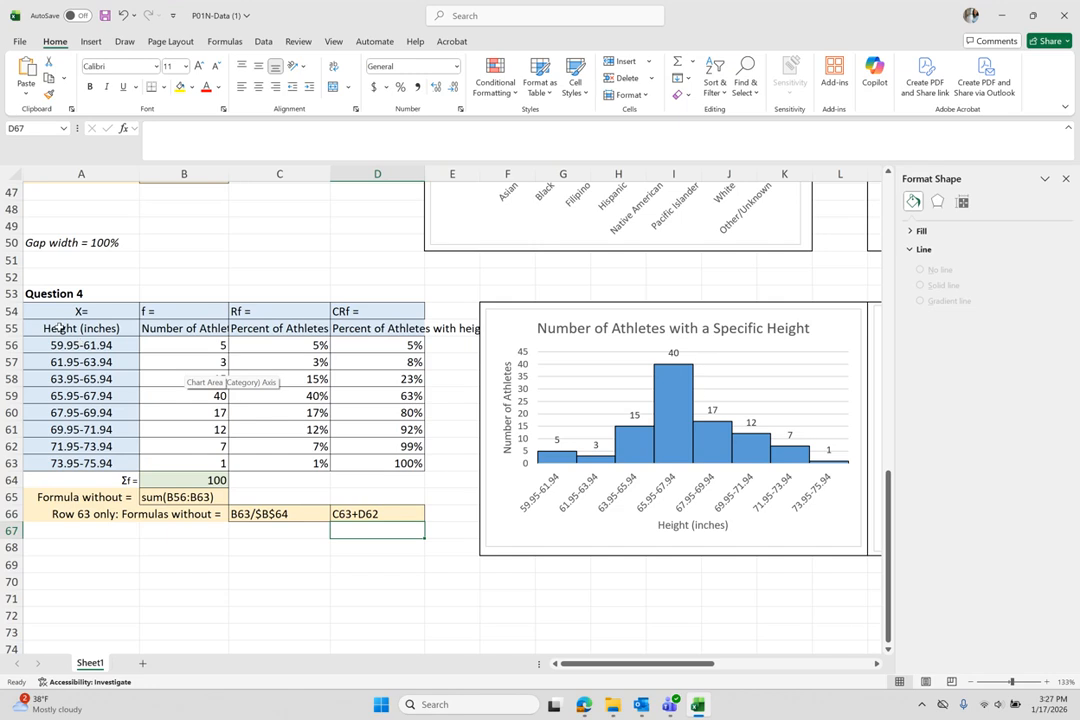
Insert the recommended clustered column chart from the height classes A55:A63 and cumulative percents D55:D63
{"action": "left_click_drag", "start_coordinate": [60, 328], "coordinate": [58, 392]}
{"action": "left_click_drag", "start_coordinate": [62, 448], "coordinate": [62, 462]}
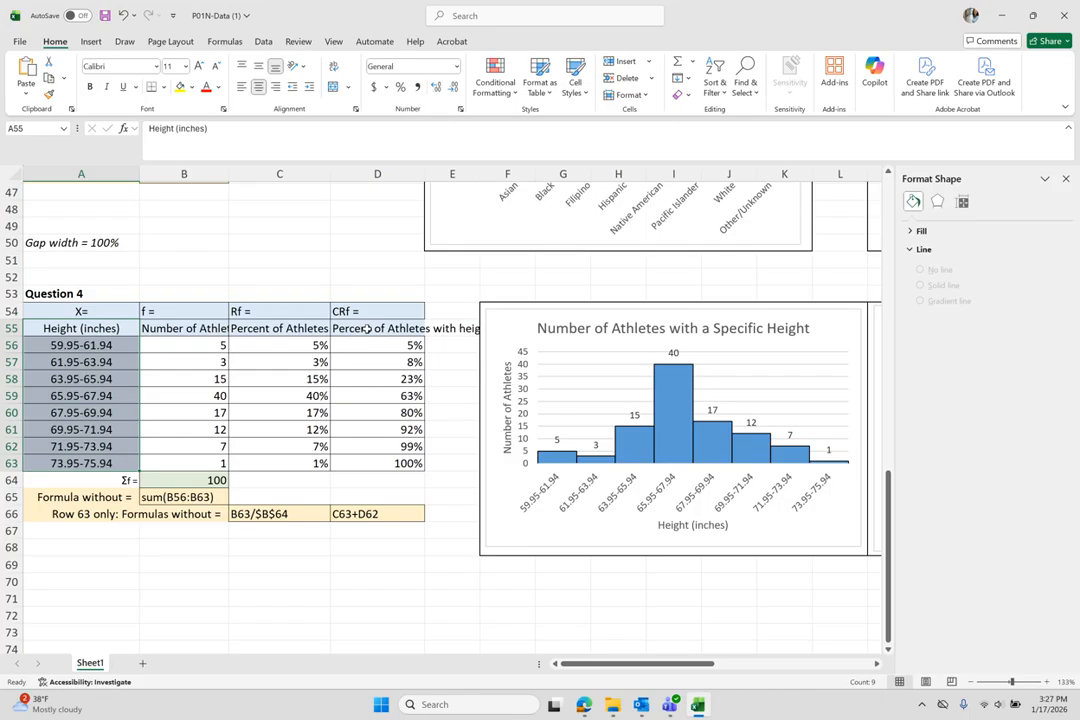
{"action": "left_click", "coordinate": [367, 329], "text": "ctrl"}
{"action": "left_click_drag", "start_coordinate": [367, 329], "coordinate": [371, 468]}
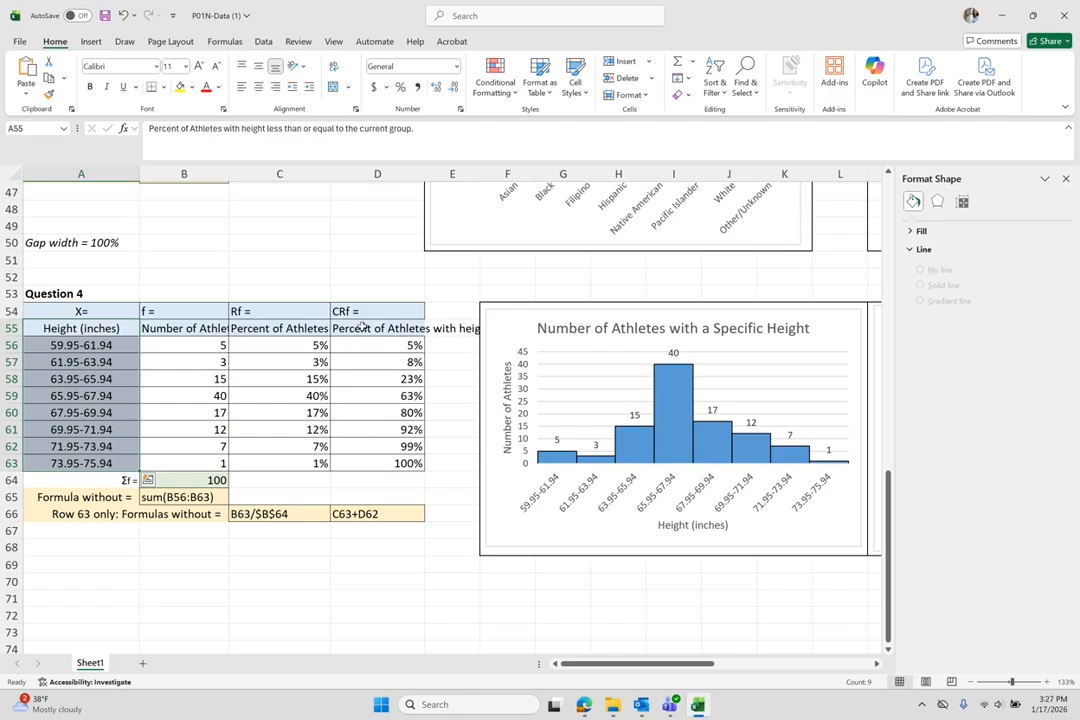
{"action": "left_click_drag", "start_coordinate": [363, 327], "coordinate": [363, 468]}
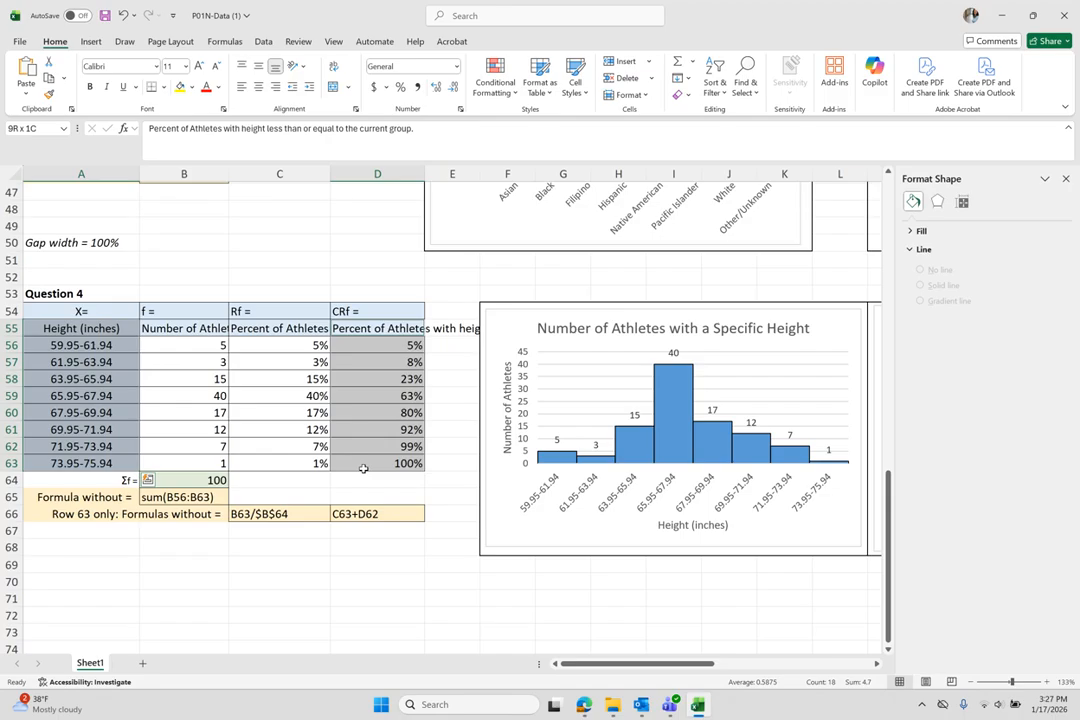
{"action": "left_click_drag", "start_coordinate": [363, 468], "coordinate": [363, 468]}
{"action": "left_click", "coordinate": [91, 41]}
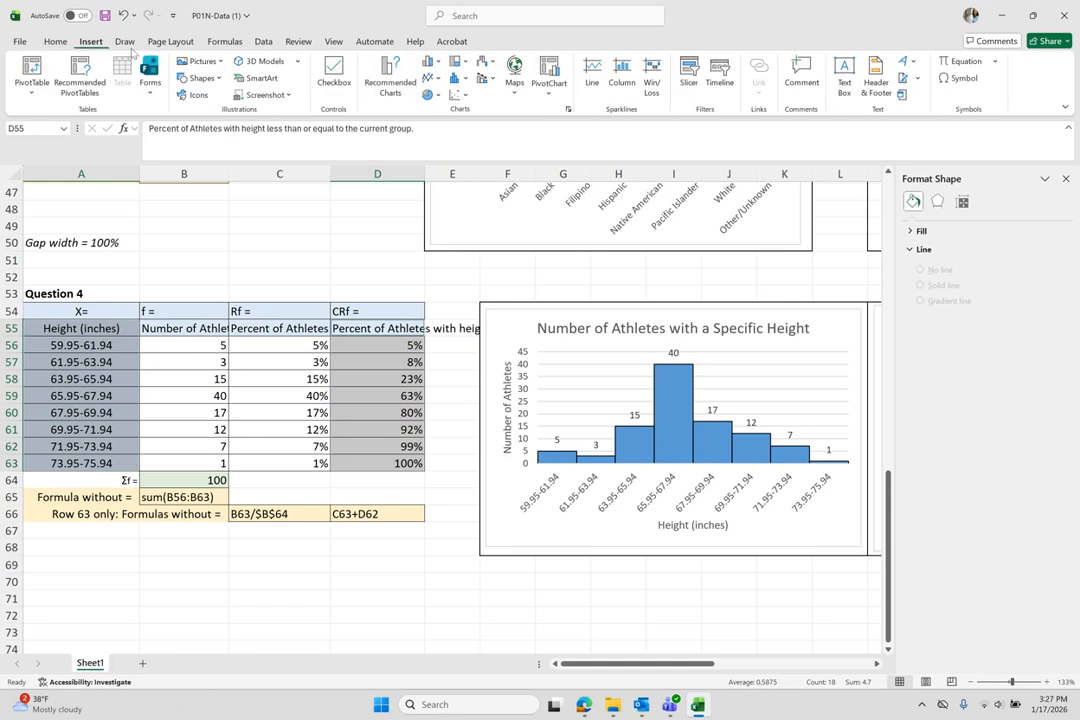
{"action": "left_click", "coordinate": [404, 92]}
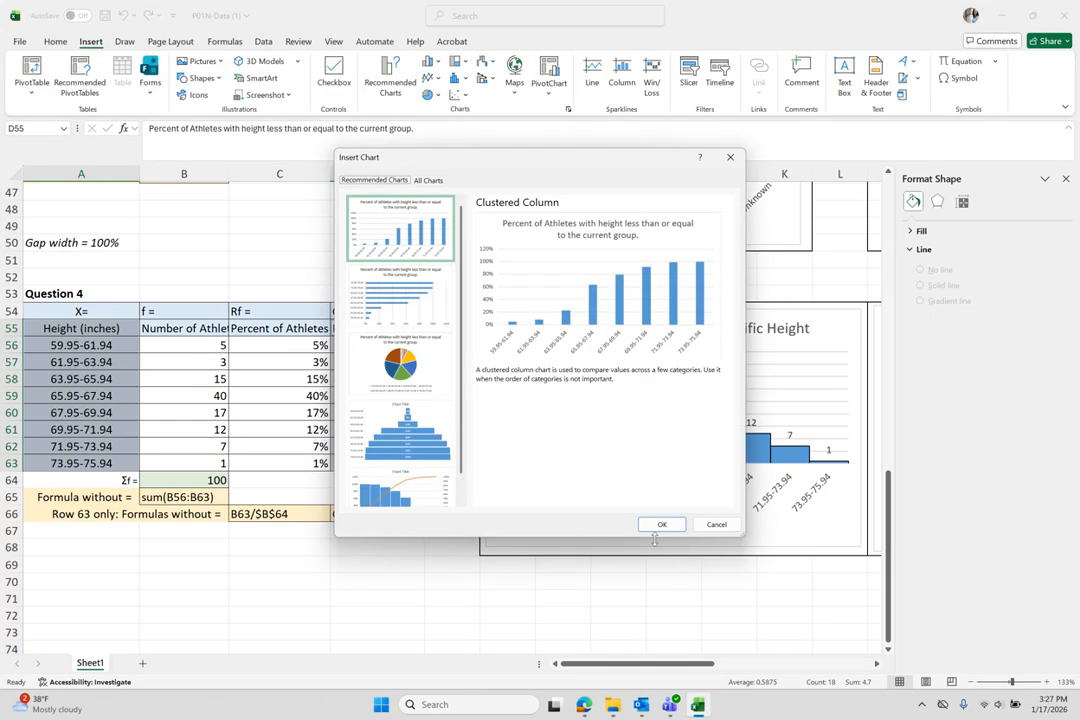
{"action": "left_click", "coordinate": [661, 526]}
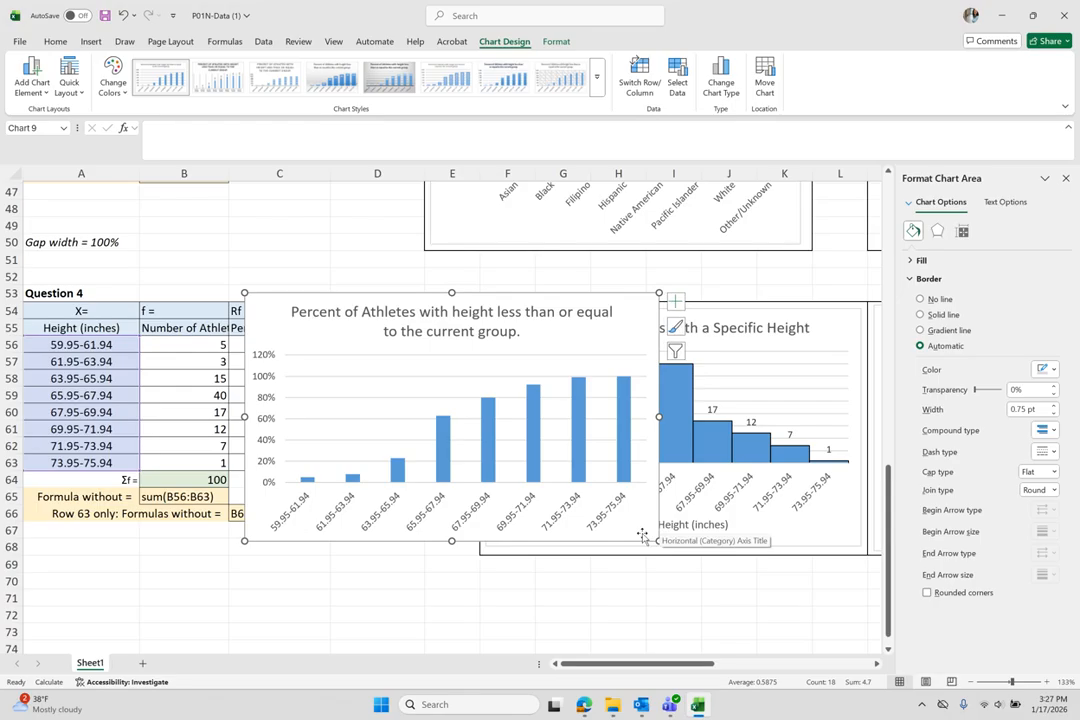
Move the new cumulative percent chart into the "Cummulative Rf" box in row 54 and shrink it to fit
{"action": "scroll", "coordinate": [551, 593], "scroll_direction": "right", "scroll_amount": 3}
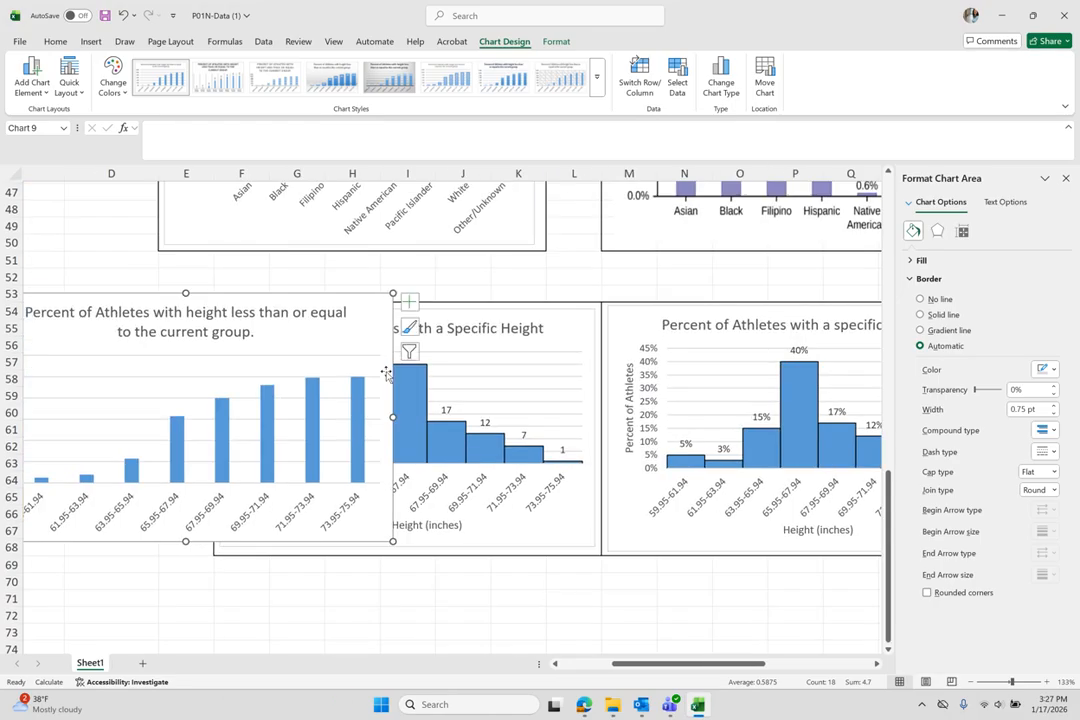
{"action": "left_click_drag", "start_coordinate": [361, 316], "coordinate": [682, 375]}
{"action": "left_click_drag", "start_coordinate": [760, 380], "coordinate": [795, 378]}
{"action": "scroll", "coordinate": [795, 378], "scroll_direction": "right", "scroll_amount": 5}
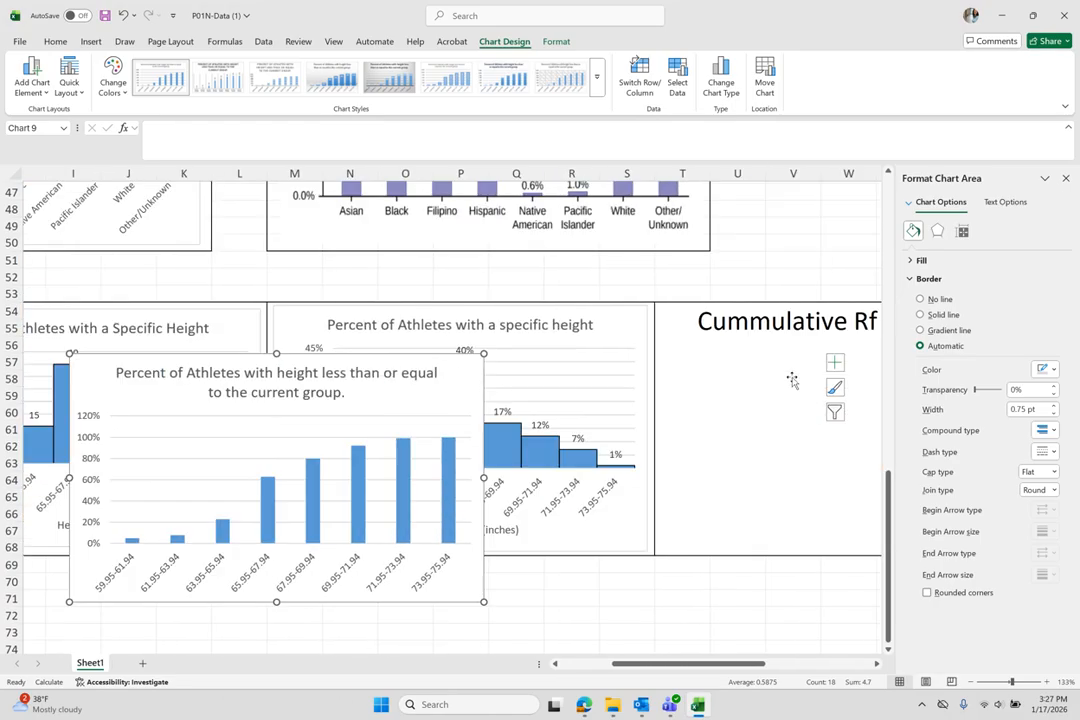
{"action": "left_click_drag", "start_coordinate": [411, 383], "coordinate": [864, 331]}
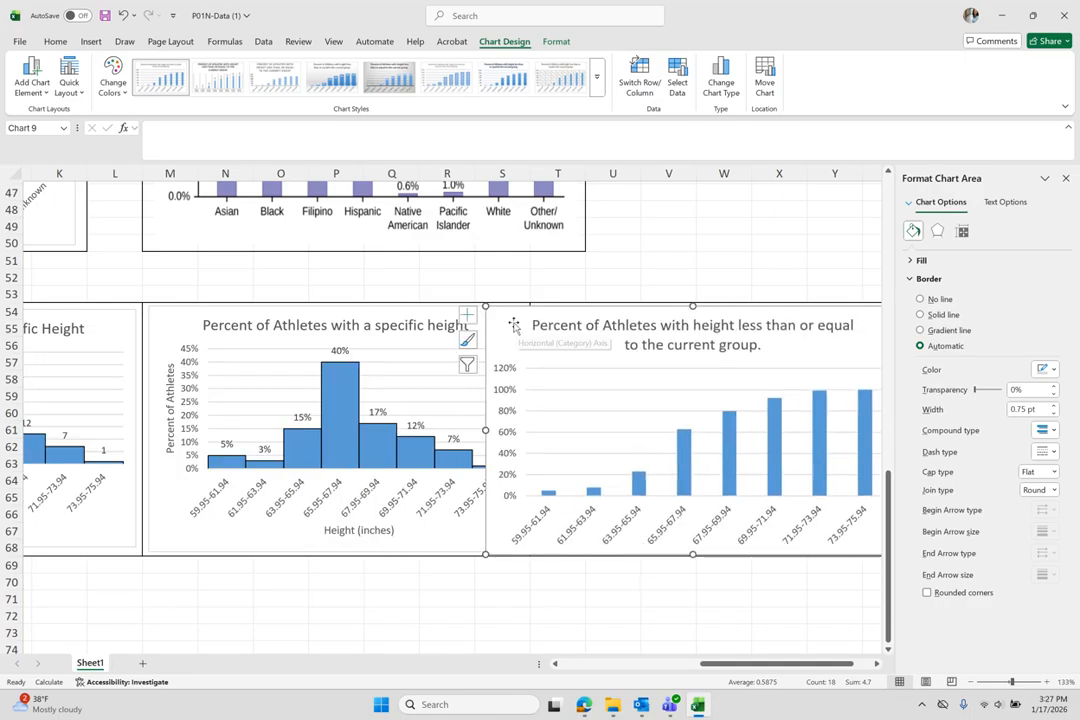
{"action": "left_click_drag", "start_coordinate": [514, 321], "coordinate": [562, 323]}
{"action": "scroll", "coordinate": [513, 325], "scroll_direction": "right", "scroll_amount": 4}
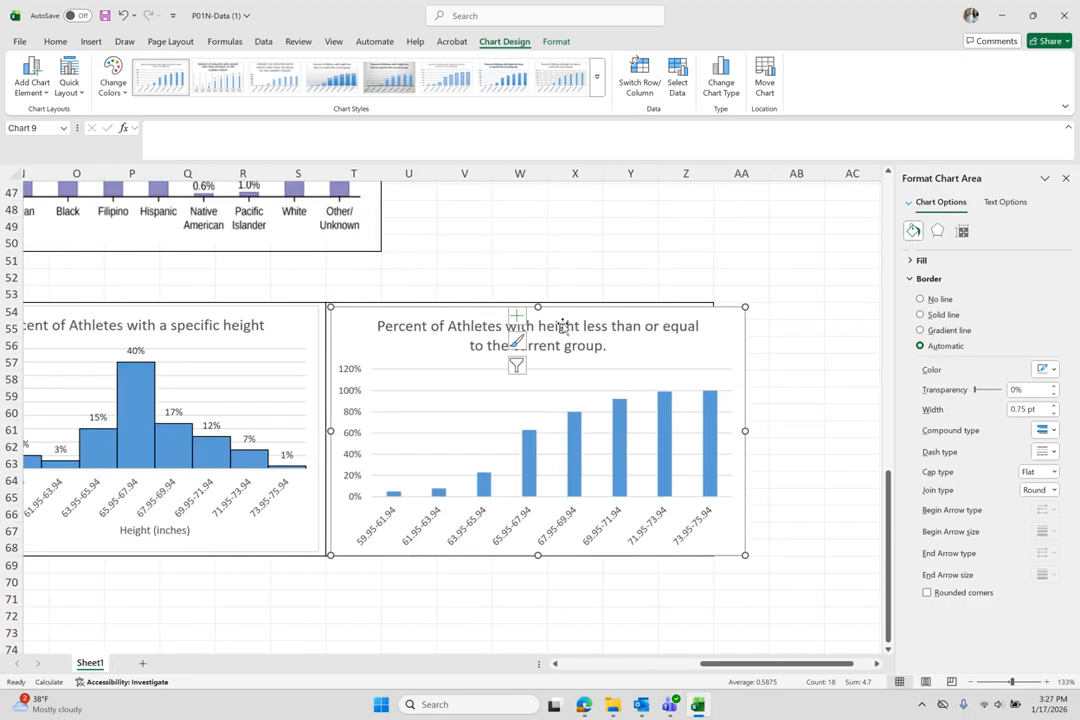
{"action": "left_click_drag", "start_coordinate": [738, 552], "coordinate": [704, 549]}
Close the gaps between the cumulative percent chart's bars and give them a solid black outline
{"action": "right_click", "coordinate": [633, 447]}
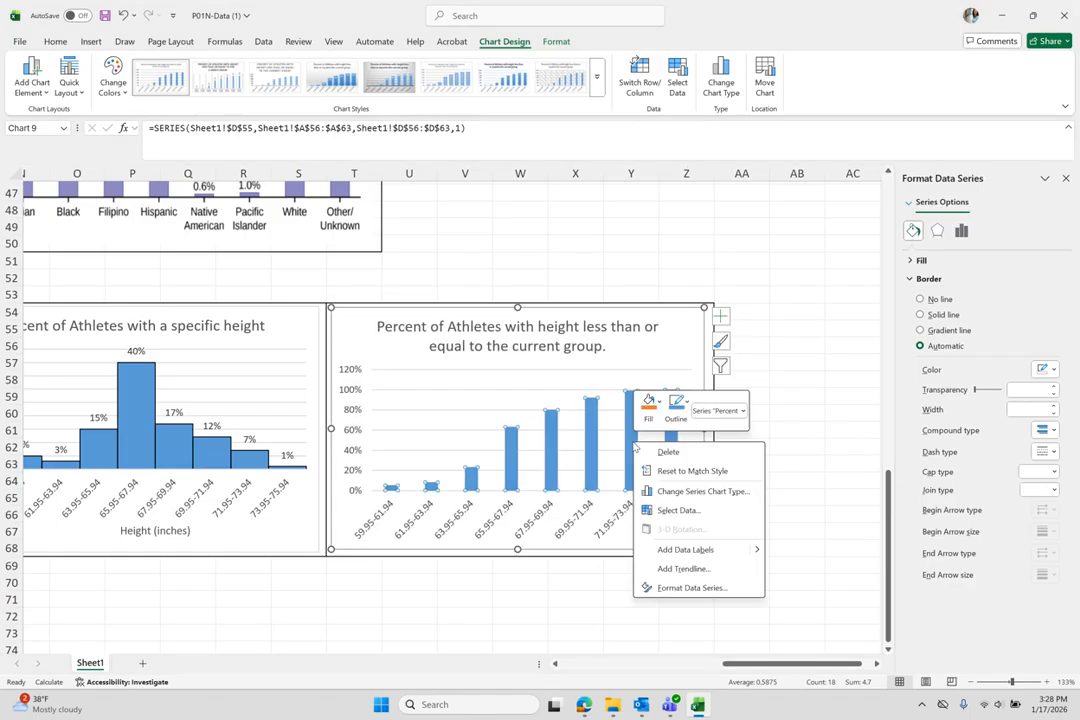
{"action": "left_click", "coordinate": [691, 588]}
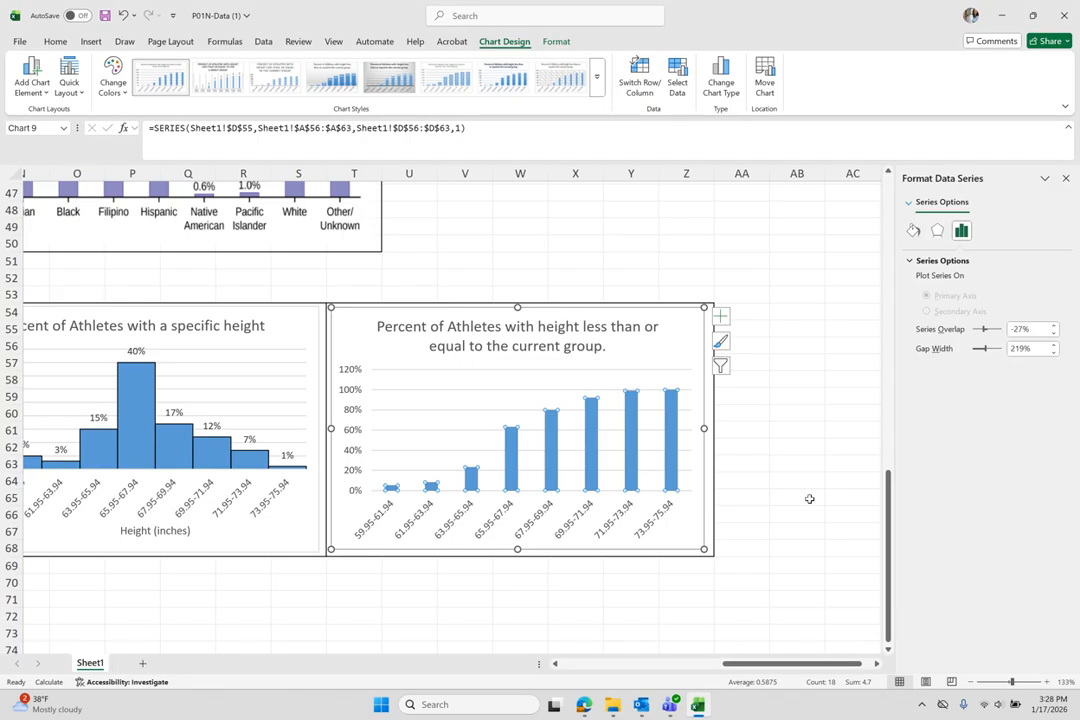
{"action": "left_click_drag", "start_coordinate": [986, 350], "coordinate": [972, 349]}
{"action": "left_click", "coordinate": [913, 231]}
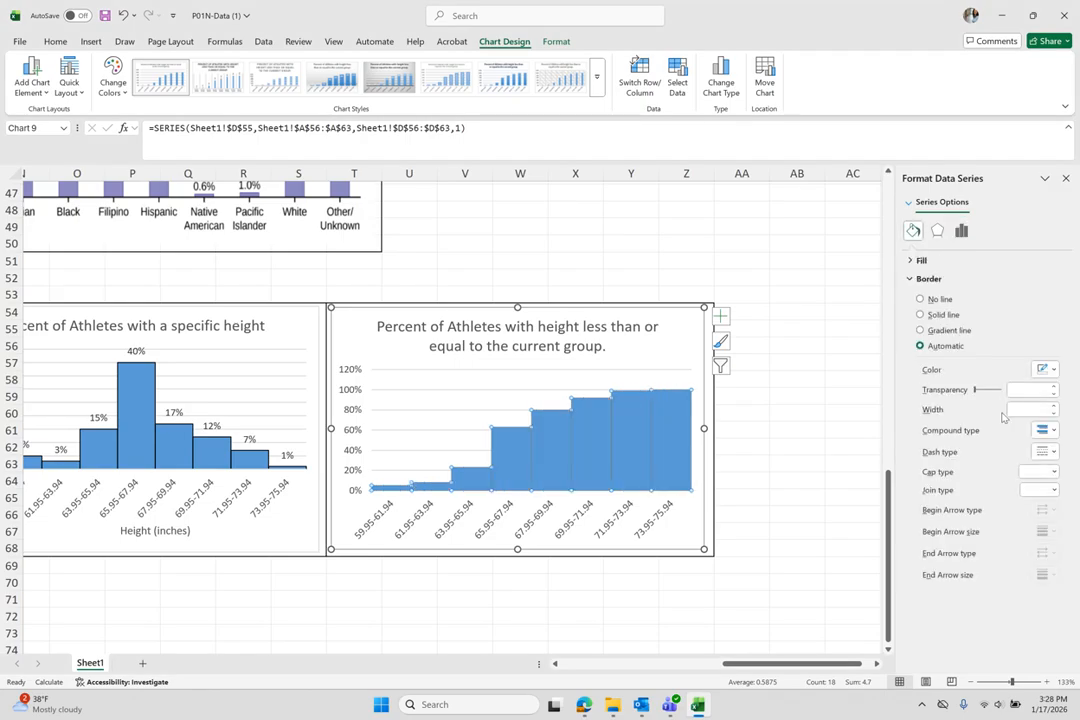
{"action": "left_click", "coordinate": [1045, 369]}
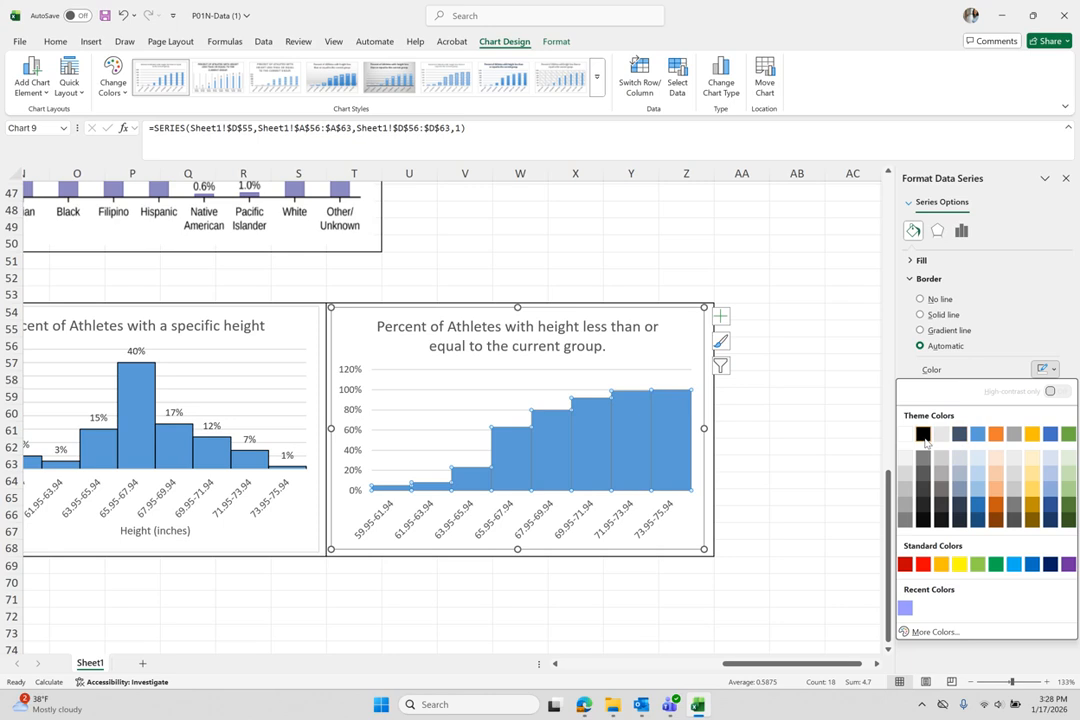
{"action": "left_click", "coordinate": [956, 436]}
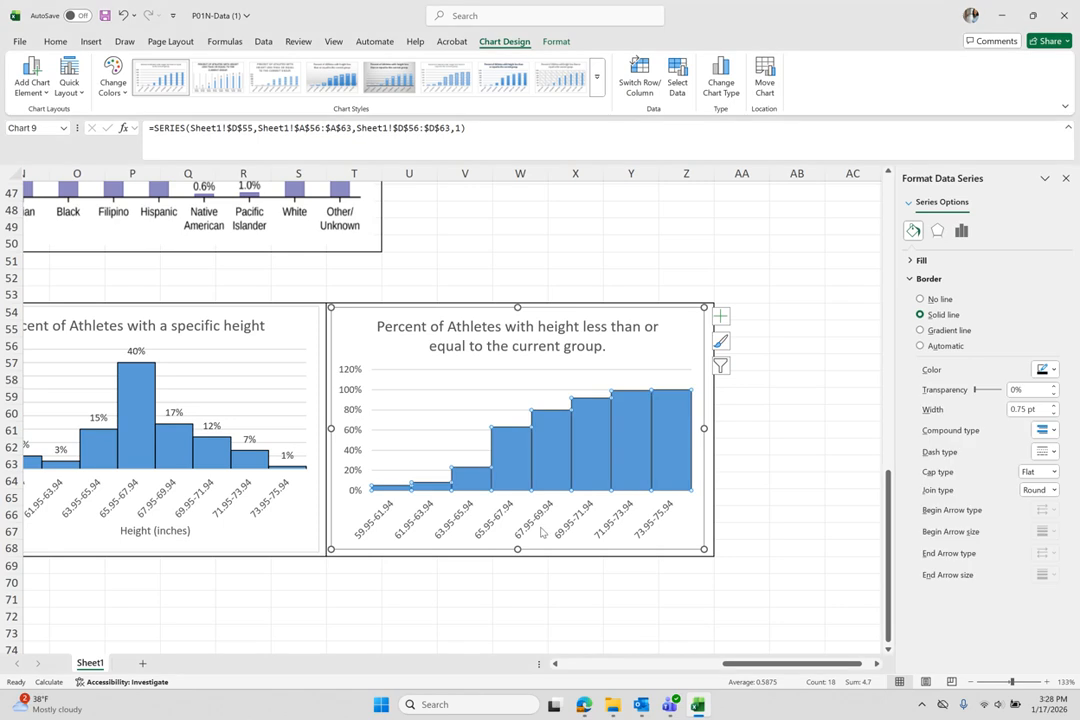
Add axis titles and data labels to the cumulative percent chart
{"action": "left_click", "coordinate": [720, 317]}
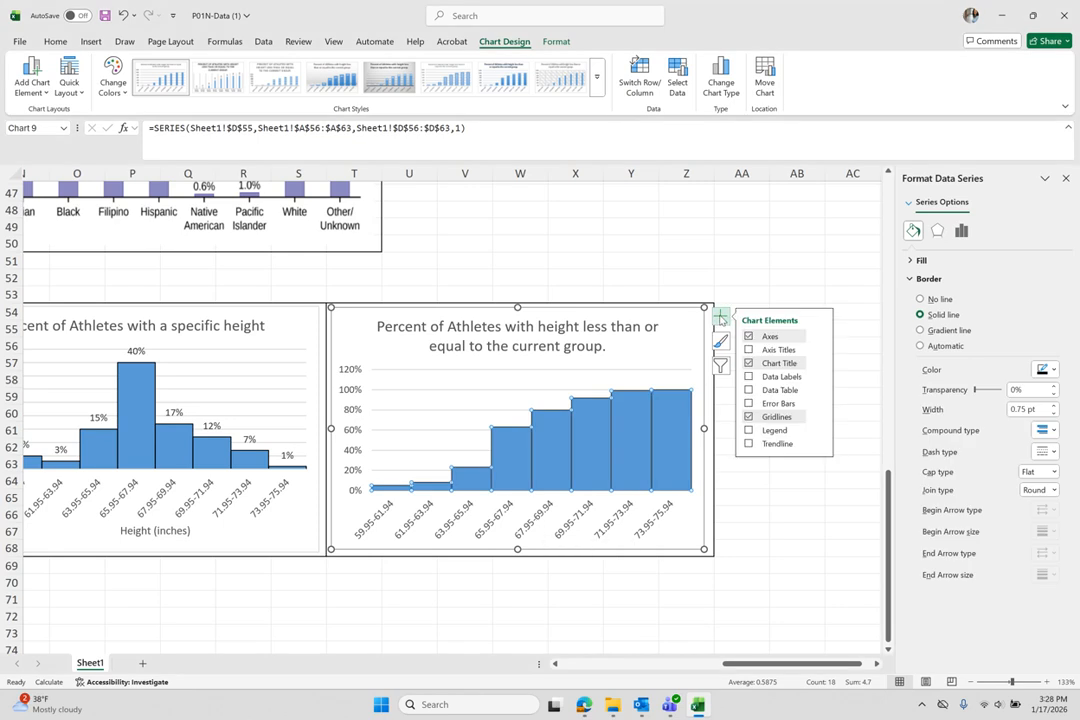
{"action": "left_click", "coordinate": [748, 350]}
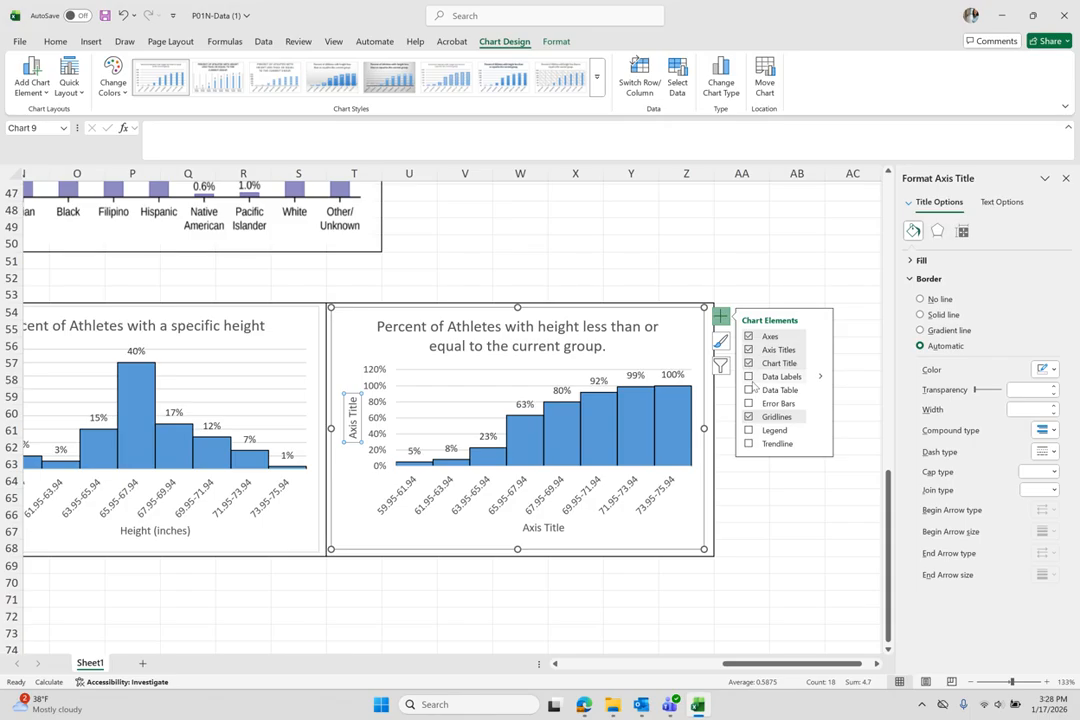
{"action": "left_click", "coordinate": [748, 377]}
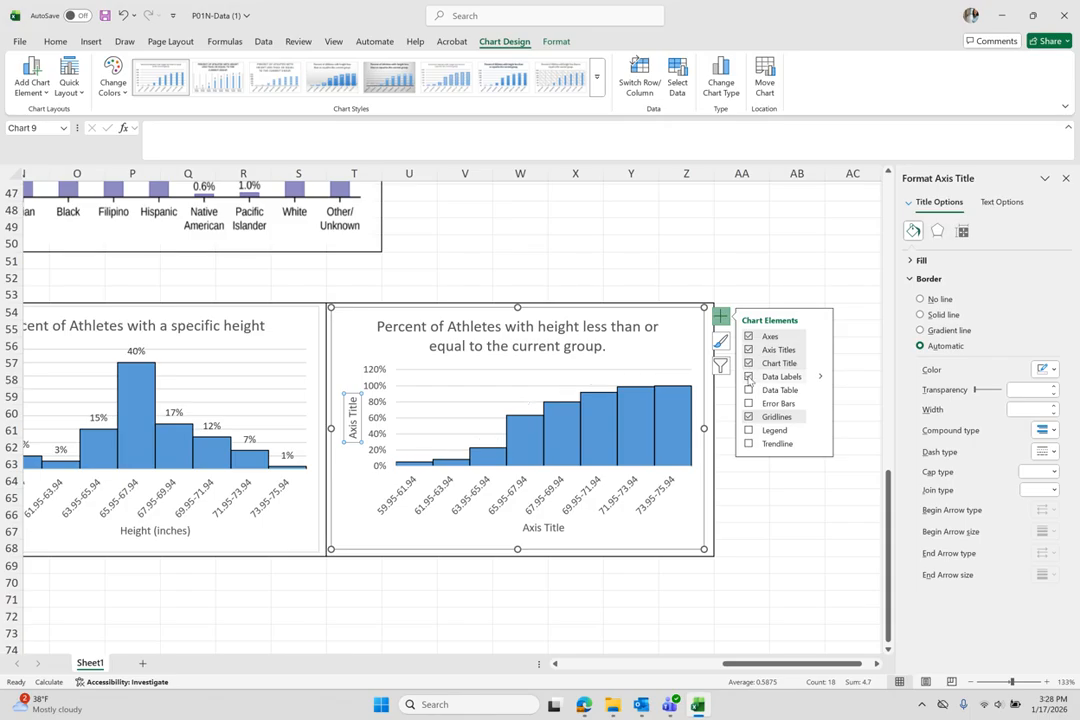
{"action": "left_click", "coordinate": [553, 614]}
Set the cumulative chart's horizontal axis title to "Height (inches)"
{"action": "left_click", "coordinate": [540, 529]}
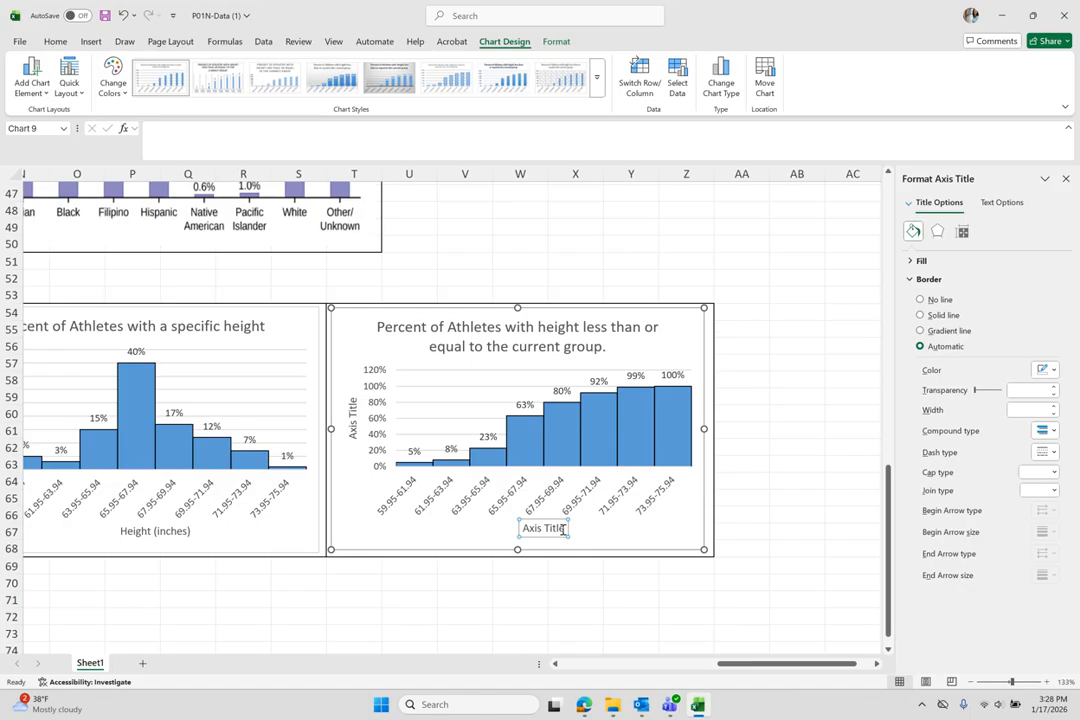
{"action": "left_click_drag", "start_coordinate": [566, 528], "coordinate": [518, 527]}
{"action": "type", "text": "Height (inches)"}
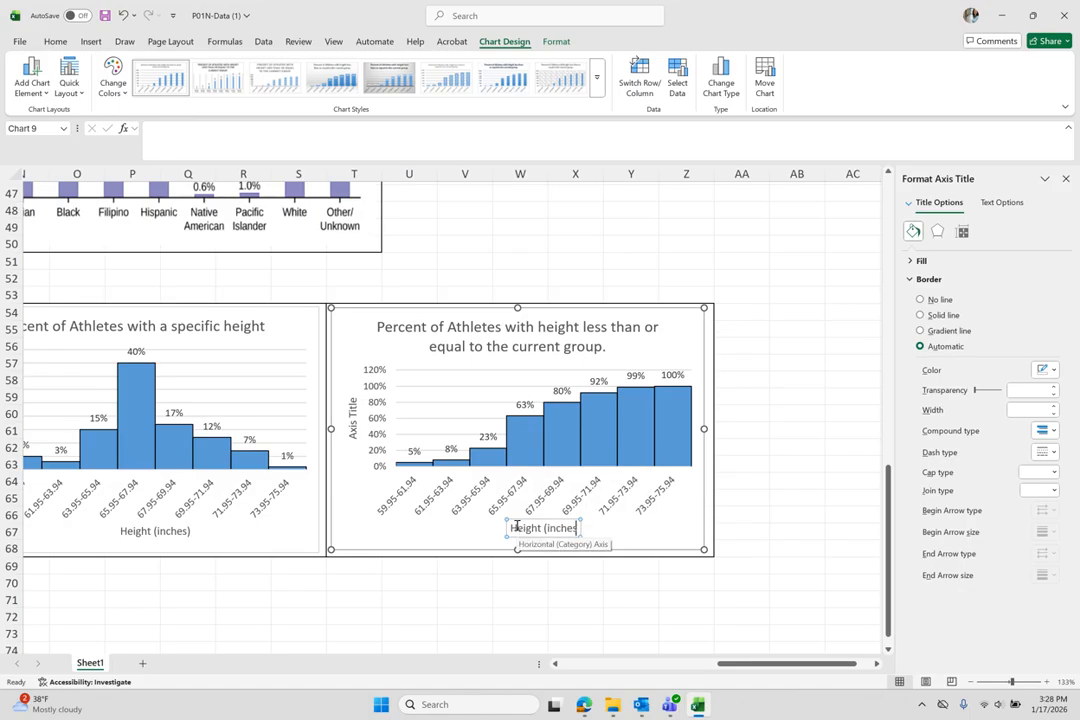
Replace the cumulative chart's vertical axis title with "Percent of Athletes"
{"action": "left_click", "coordinate": [352, 425]}
{"action": "triple_click", "coordinate": [352, 425]}
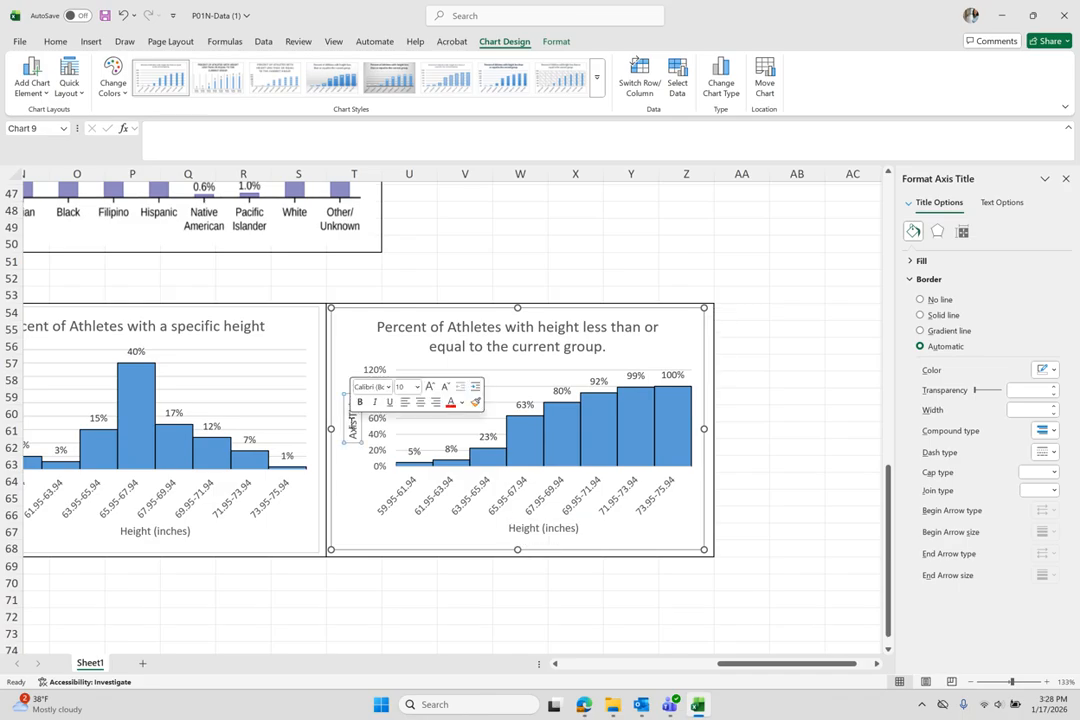
{"action": "double_click", "coordinate": [353, 425]}
{"action": "left_click", "coordinate": [353, 422]}
{"action": "key", "text": "Delete"}
{"action": "key", "text": "Delete"}
{"action": "key", "text": "Delete"}
{"action": "key", "text": "Delete"}
{"action": "key", "text": "Delete"}
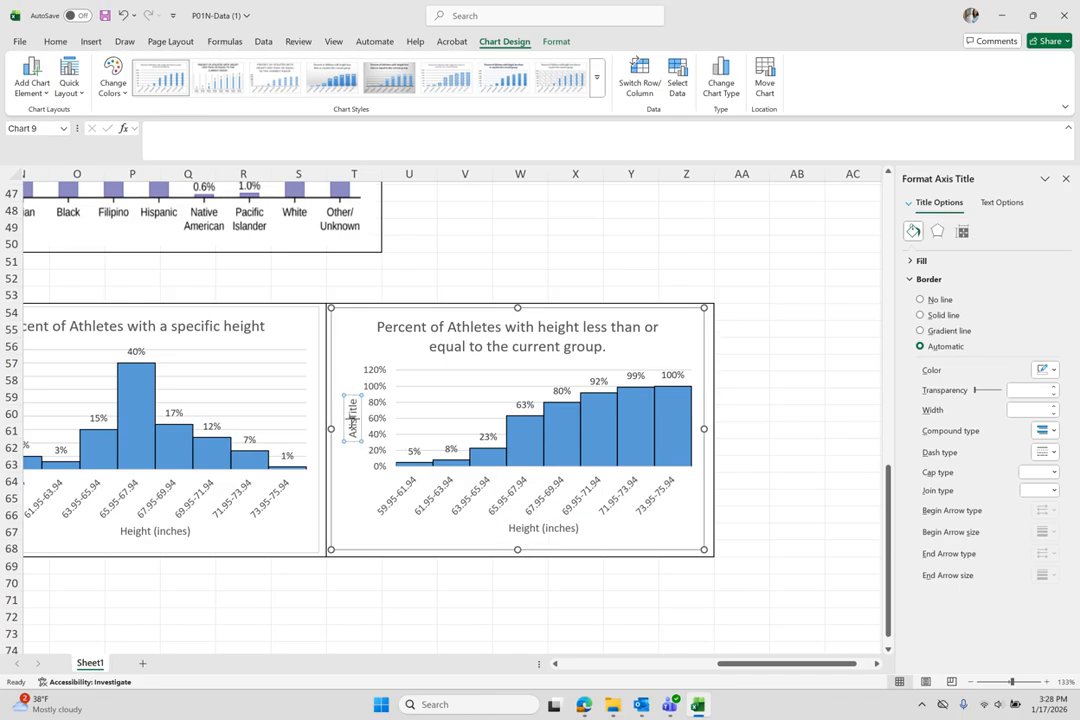
{"action": "key", "text": "Delete"}
{"action": "key", "text": "BackSpace"}
{"action": "key", "text": "BackSpace"}
{"action": "key", "text": "BackSpace"}
{"action": "key", "text": "BackSpace"}
{"action": "type", "text": "Percent of Athle"}
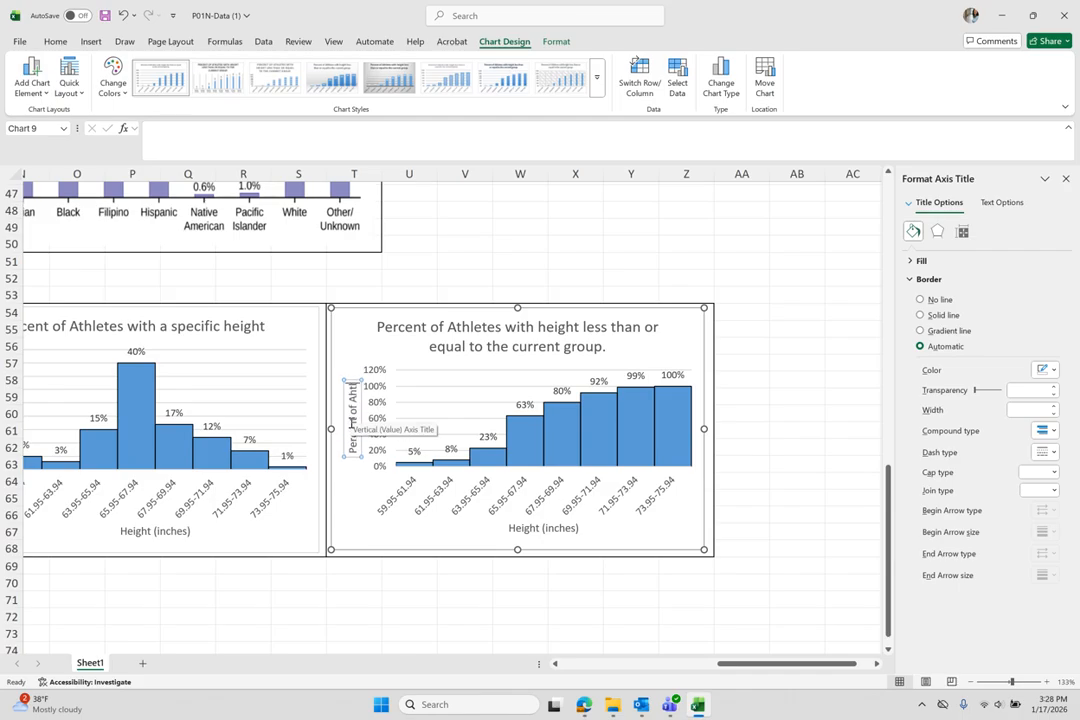
{"action": "key", "text": "BackSpace"}
{"action": "key", "text": "BackSpace"}
{"action": "key", "text": "BackSpace"}
{"action": "key", "text": "BackSpace"}
{"action": "type", "text": "thlete"}
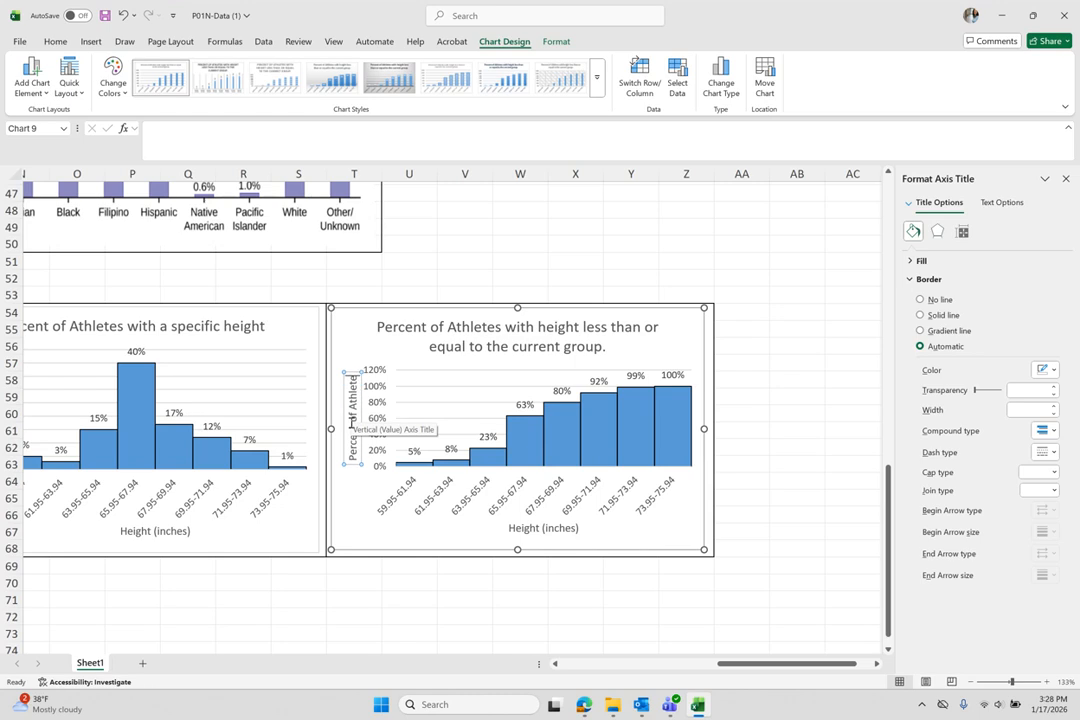
{"action": "type", "text": "s"}
{"action": "left_click", "coordinate": [345, 508]}
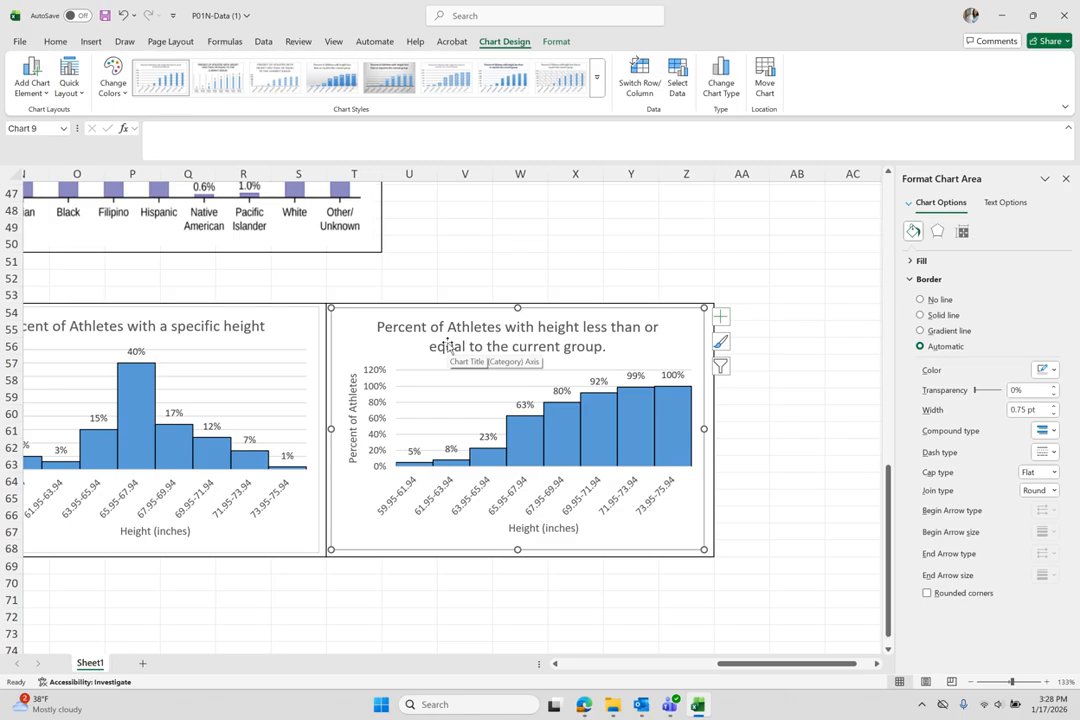
Capitalize the words "Height" and "Less" in the cumulative percent chart's title
{"action": "scroll", "coordinate": [181, 405], "scroll_direction": "left", "scroll_amount": 2}
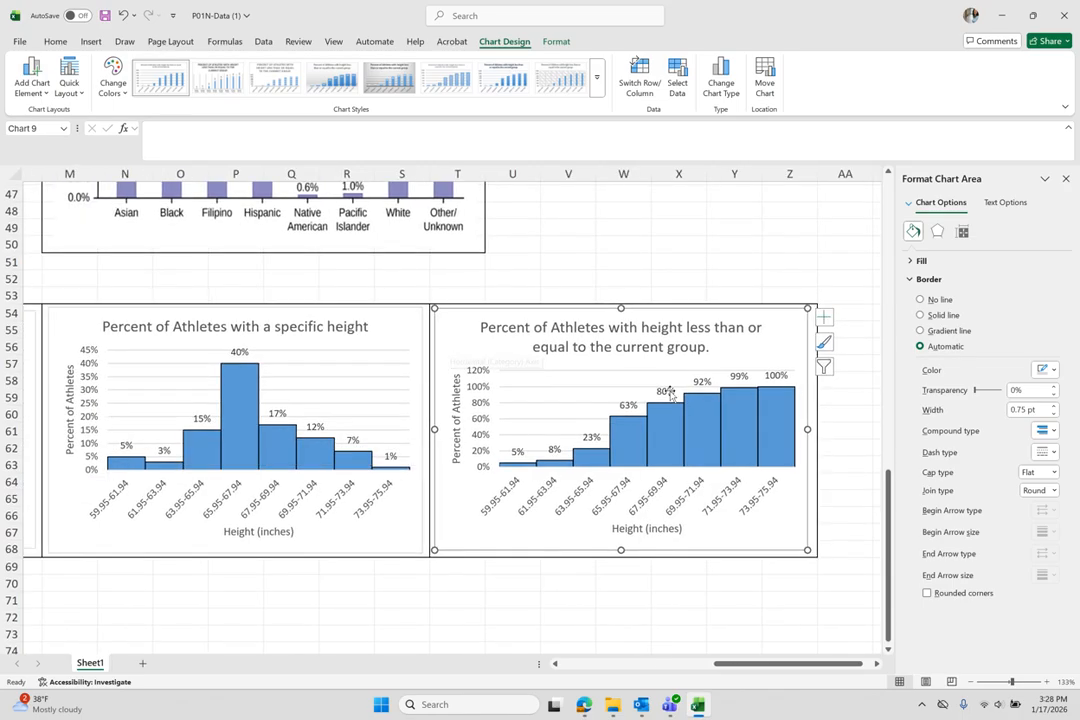
{"action": "scroll", "coordinate": [670, 395], "scroll_direction": "right", "scroll_amount": 3}
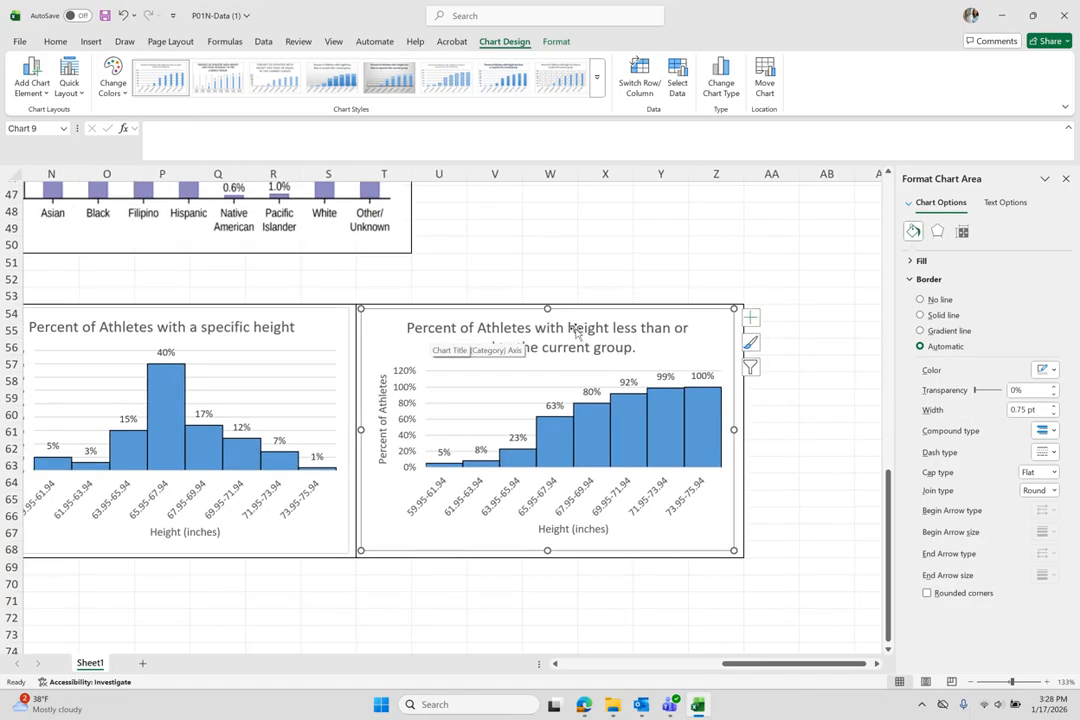
{"action": "scroll", "coordinate": [680, 347], "scroll_direction": "down", "scroll_amount": 1}
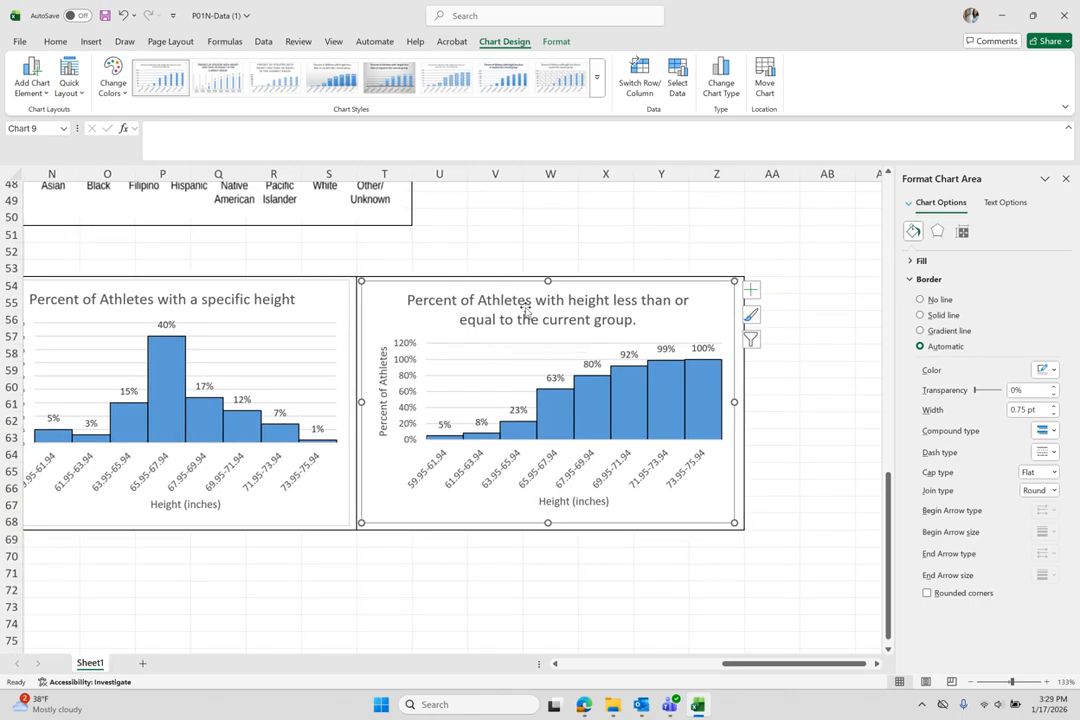
{"action": "left_click", "coordinate": [576, 301]}
{"action": "left_click", "coordinate": [577, 301]}
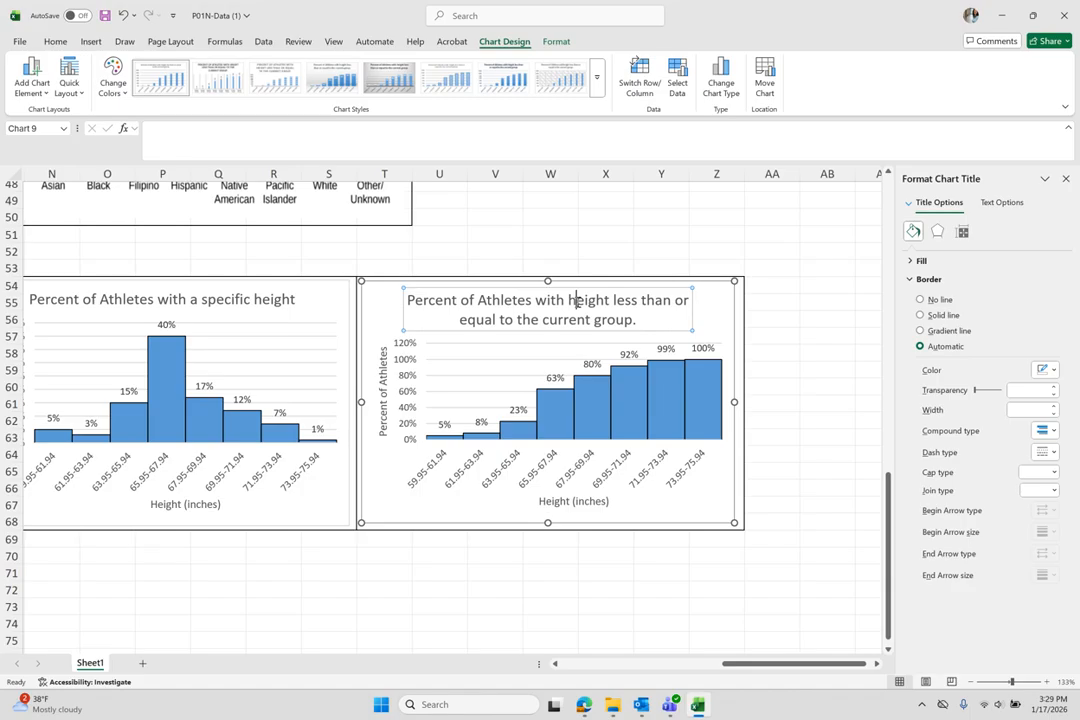
{"action": "key", "text": "BackSpace"}
{"action": "type", "text": "H"}
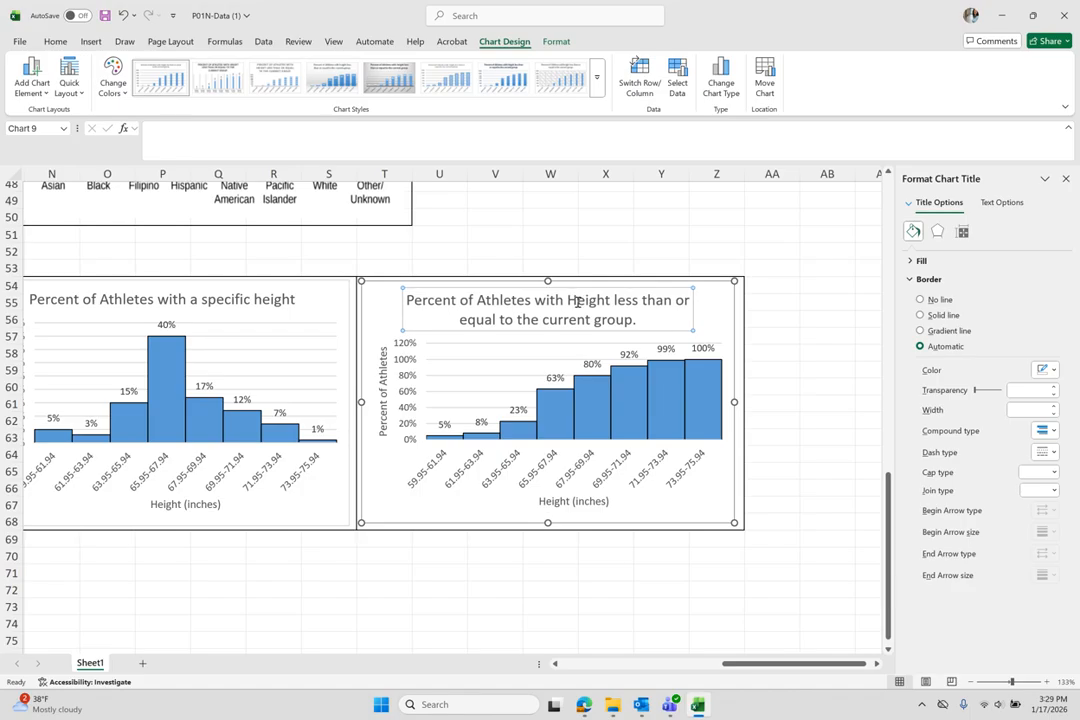
{"action": "key", "text": "Delete"}
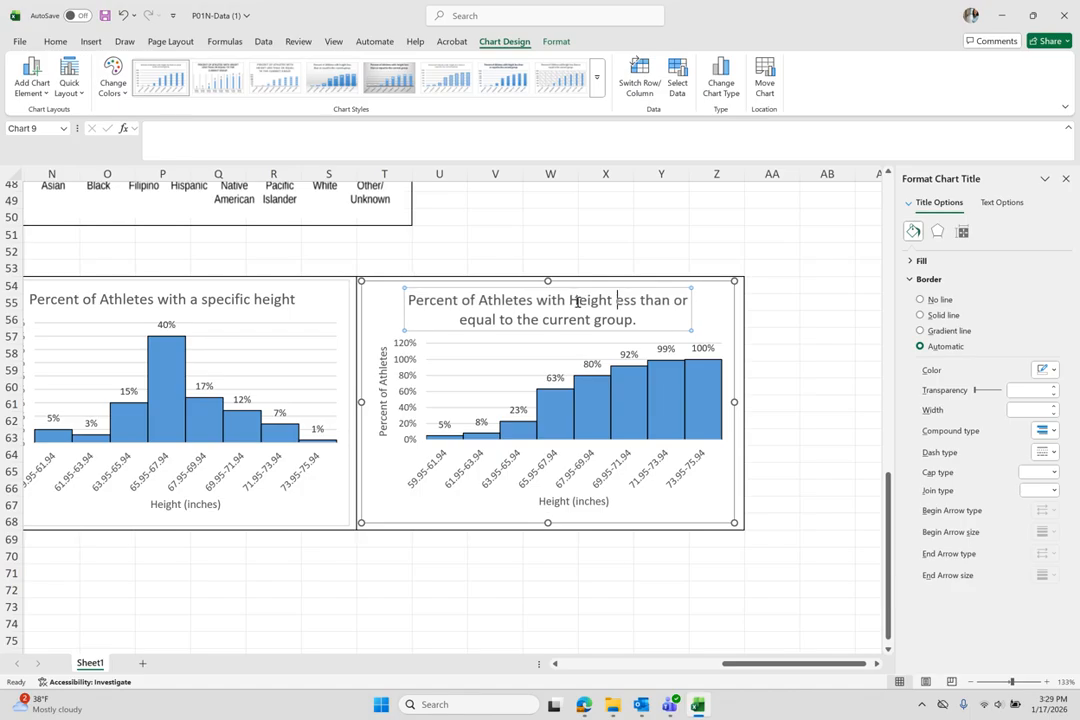
{"action": "type", "text": "L"}
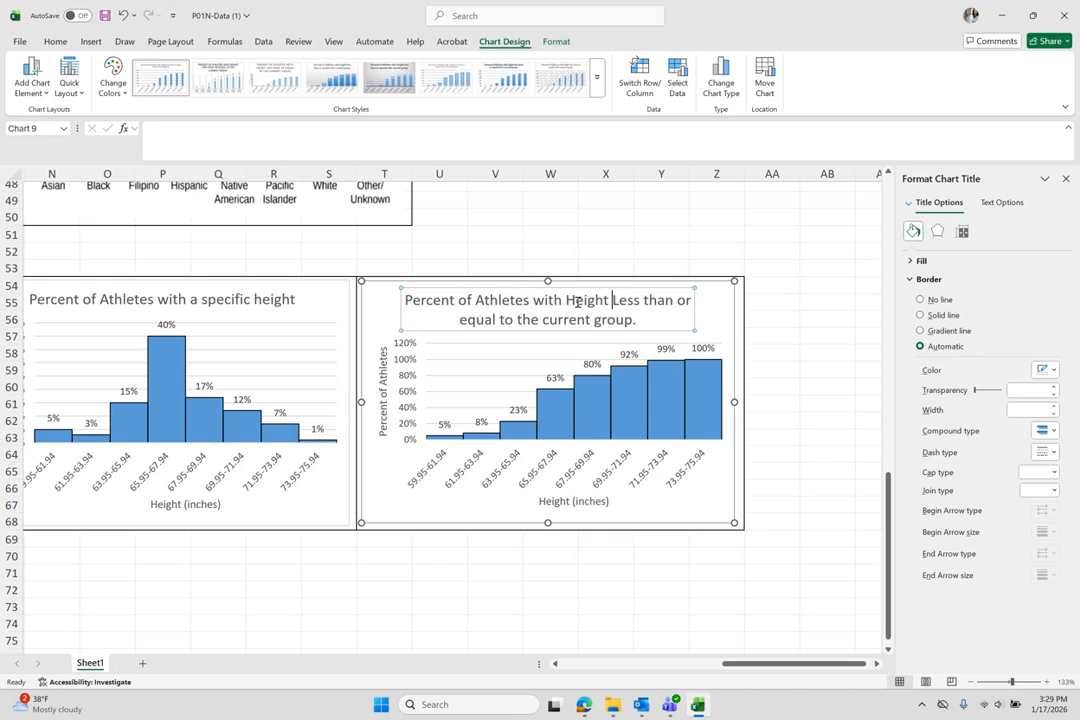
Replace "Less than or equal to" in the cumulative chart's title with "At Most"
{"action": "key", "text": "shift+Right"}
{"action": "key", "text": "shift+Right"}
{"action": "key", "text": "shift+Right"}
{"action": "key", "text": "shift+Right"}
{"action": "key", "text": "shift+Right"}
{"action": "key", "text": "shift+Right"}
{"action": "key", "text": "shift+Right"}
{"action": "key", "text": "shift+Right"}
{"action": "key", "text": "shift+Right"}
{"action": "key", "text": "shift+Right"}
{"action": "key", "text": "shift+Right"}
{"action": "key", "text": "shift+Right"}
{"action": "key", "text": "shift+Right"}
{"action": "key", "text": "shift+Right"}
{"action": "key", "text": "shift+Right"}
{"action": "key", "text": "shift+Right"}
{"action": "key", "text": "shift+Right"}
{"action": "key", "text": "shift+Right"}
{"action": "key", "text": "shift+Right"}
{"action": "key", "text": "shift+Right"}
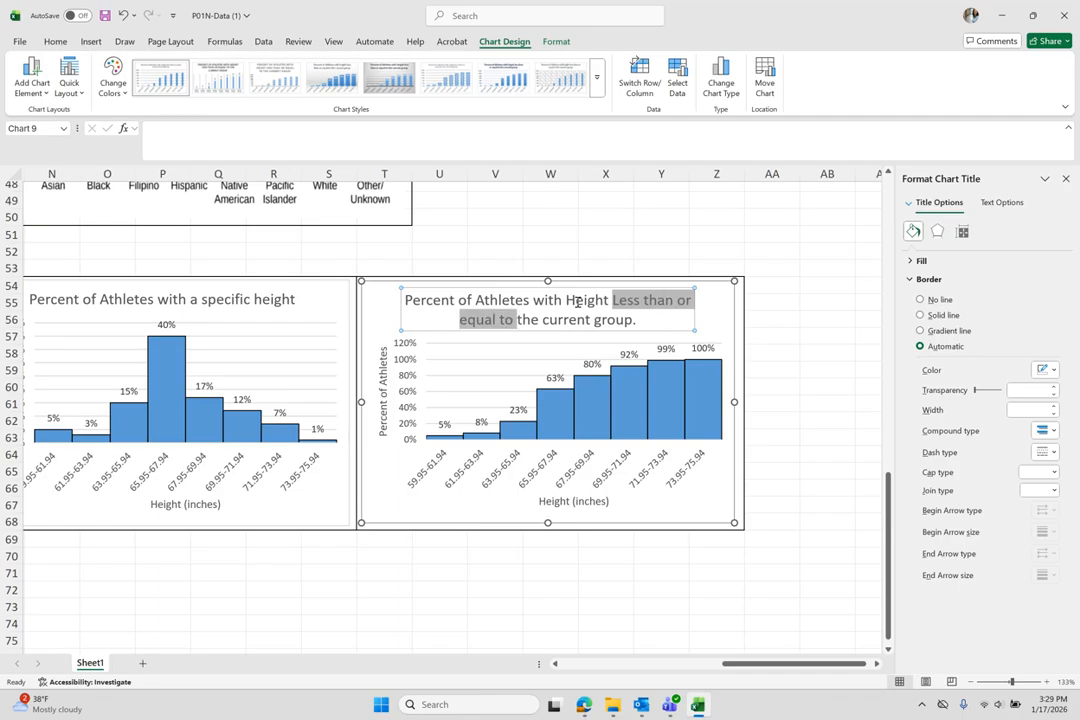
{"action": "type", "text": "At Most"}
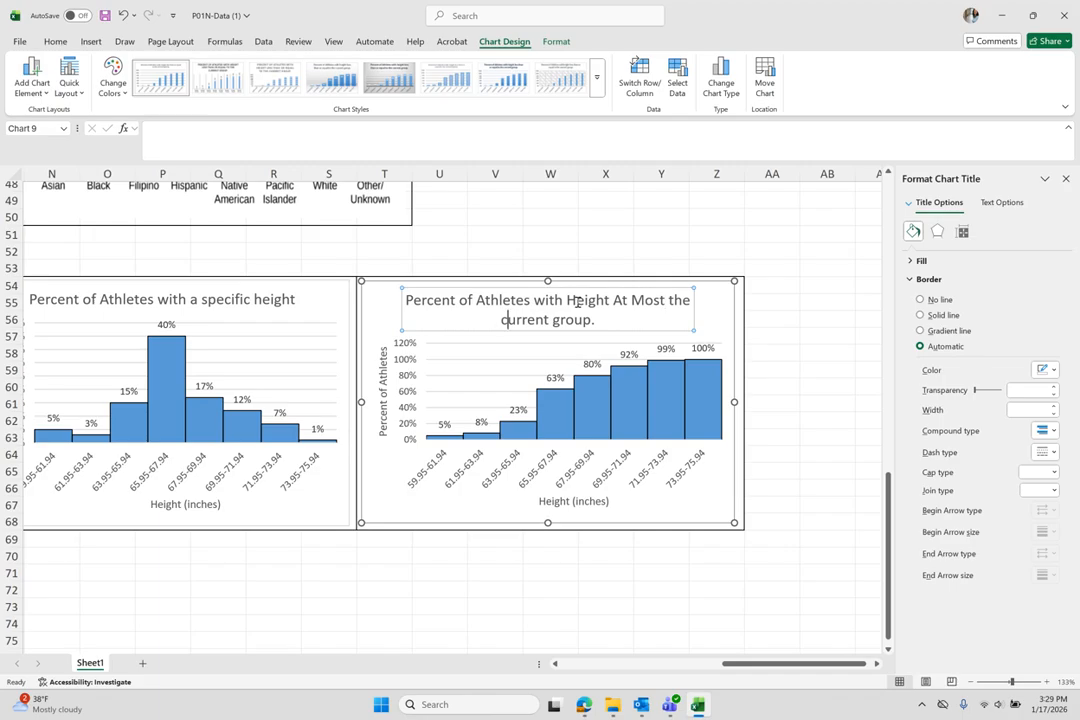
Change the ending of the cumulative chart's title to "Current Group" with initial capitals and no period
{"action": "key", "text": "BackSpace"}
{"action": "type", "text": "C"}
{"action": "key", "text": "BackSpace"}
{"action": "type", "text": "G"}
{"action": "key", "text": "BackSpace"}
{"action": "left_click", "coordinate": [424, 641]}
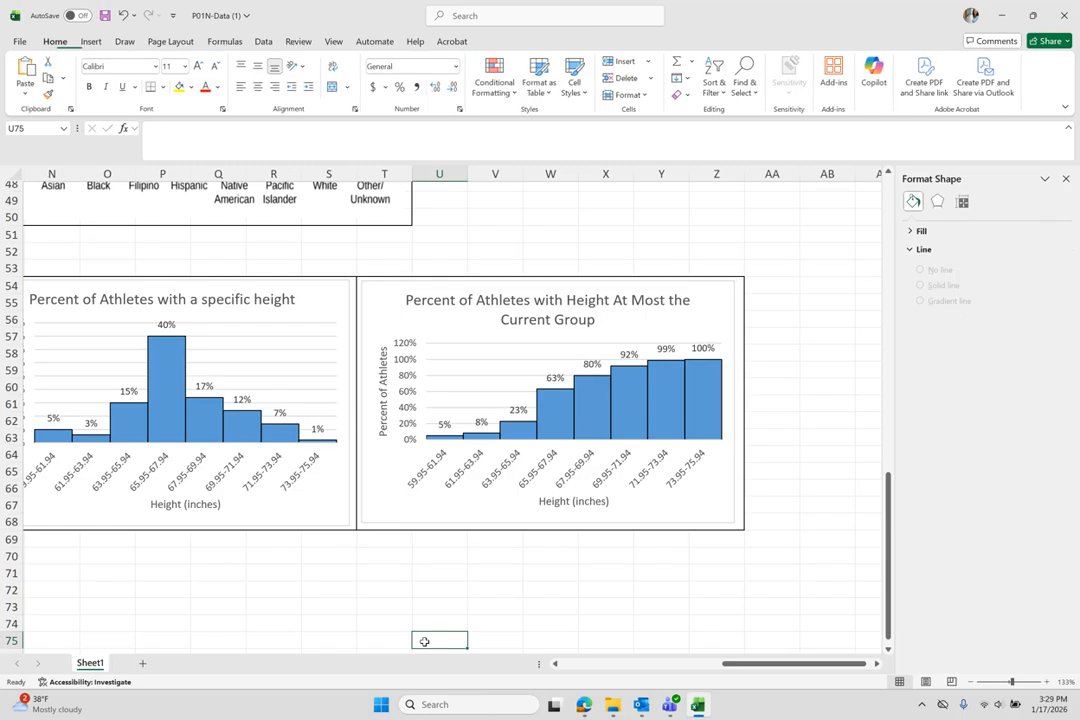
Minimize the desktop workbook and switch to P01N-Data.xlsx in Excel for the web in a maximized Edge window
{"action": "scroll", "coordinate": [424, 641], "scroll_direction": "left", "scroll_amount": 4}
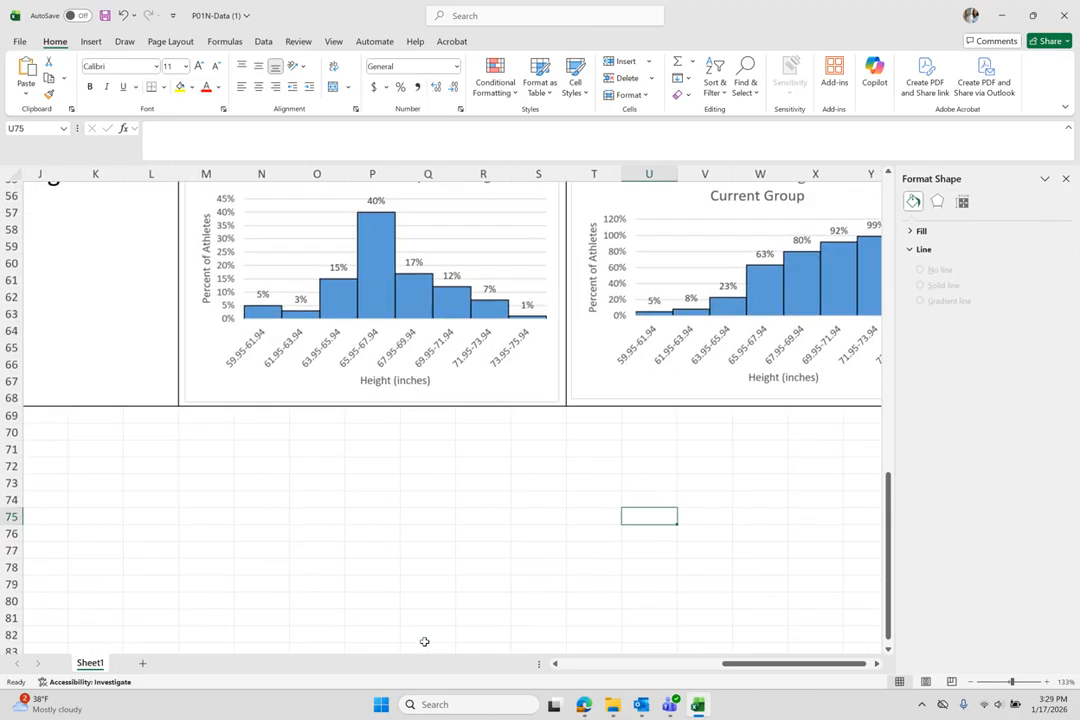
{"action": "scroll", "coordinate": [424, 641], "scroll_direction": "left", "scroll_amount": 2}
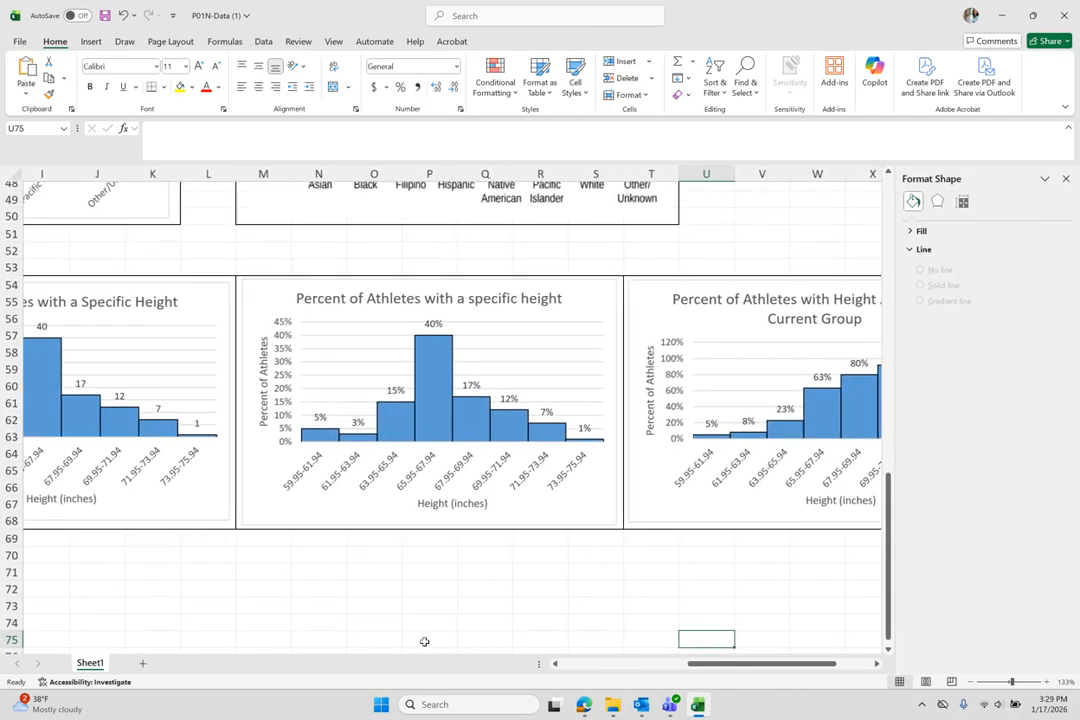
{"action": "scroll", "coordinate": [424, 641], "scroll_direction": "right", "scroll_amount": 1}
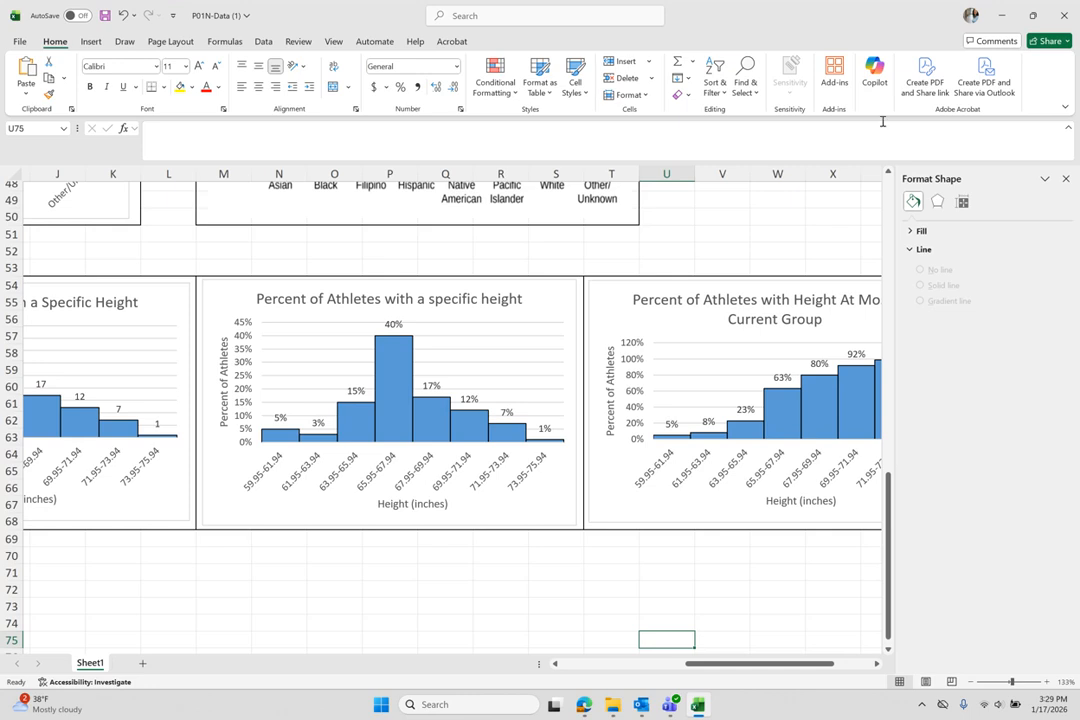
{"action": "left_click", "coordinate": [1003, 19]}
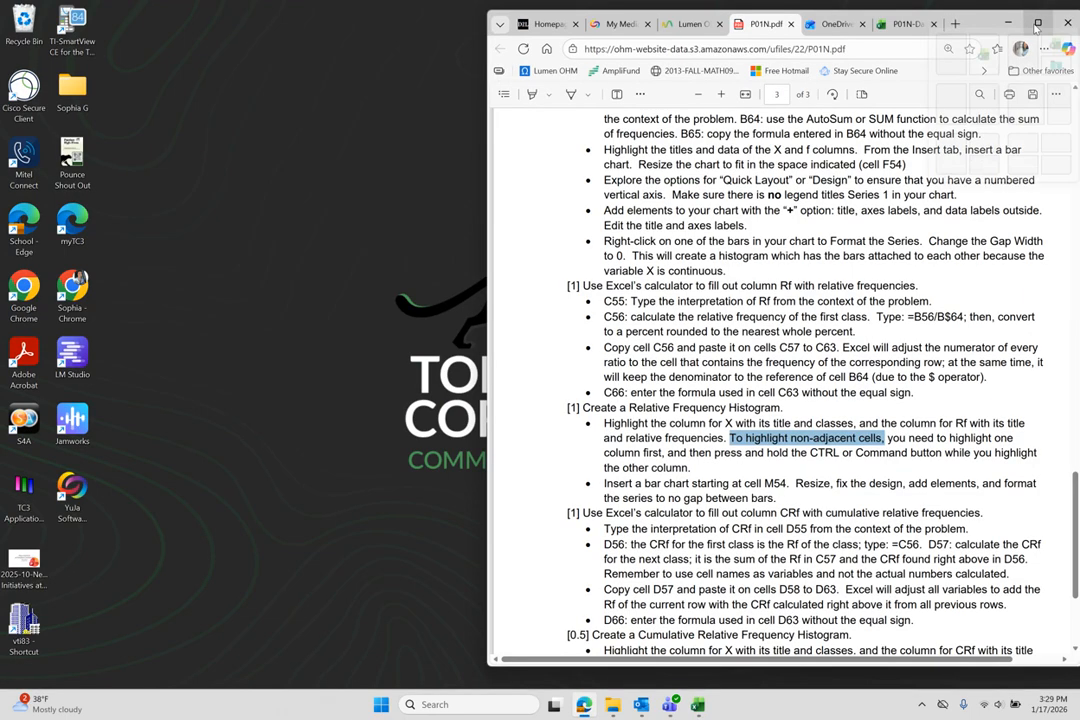
{"action": "double_click", "coordinate": [980, 27]}
{"action": "left_click", "coordinate": [840, 10]}
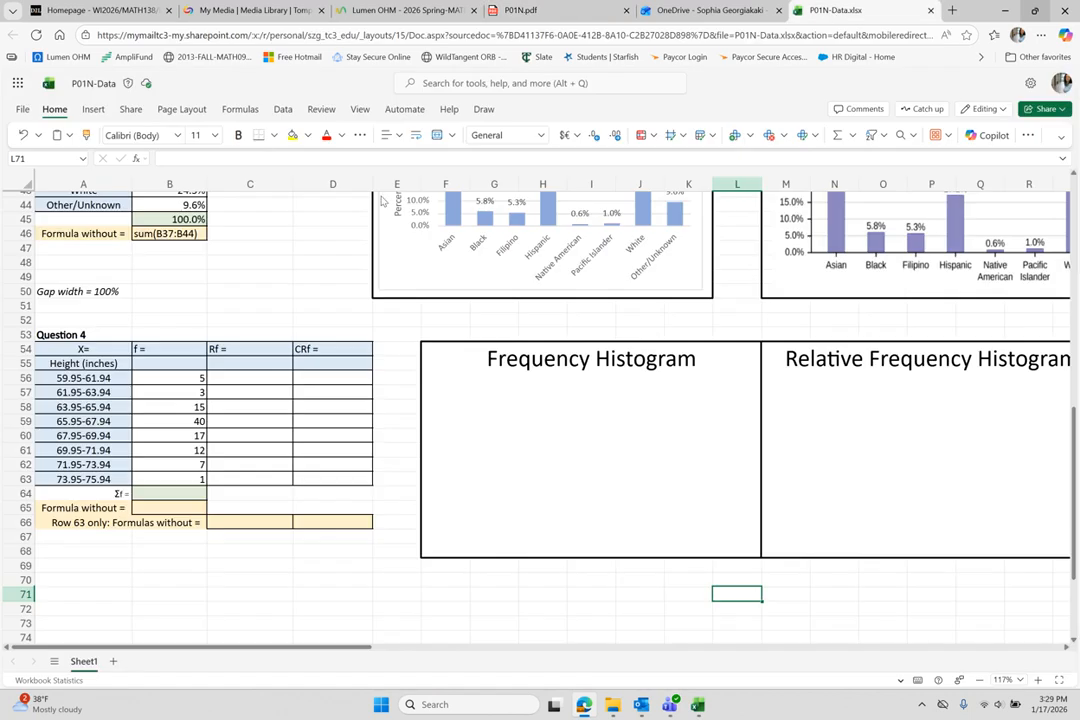
Enter "Number of Athletes" in cell B55 and "Percent of Athletes" in cell C55 of the Question 4 table
{"action": "left_click", "coordinate": [155, 363]}
{"action": "type", "text": "Num"}
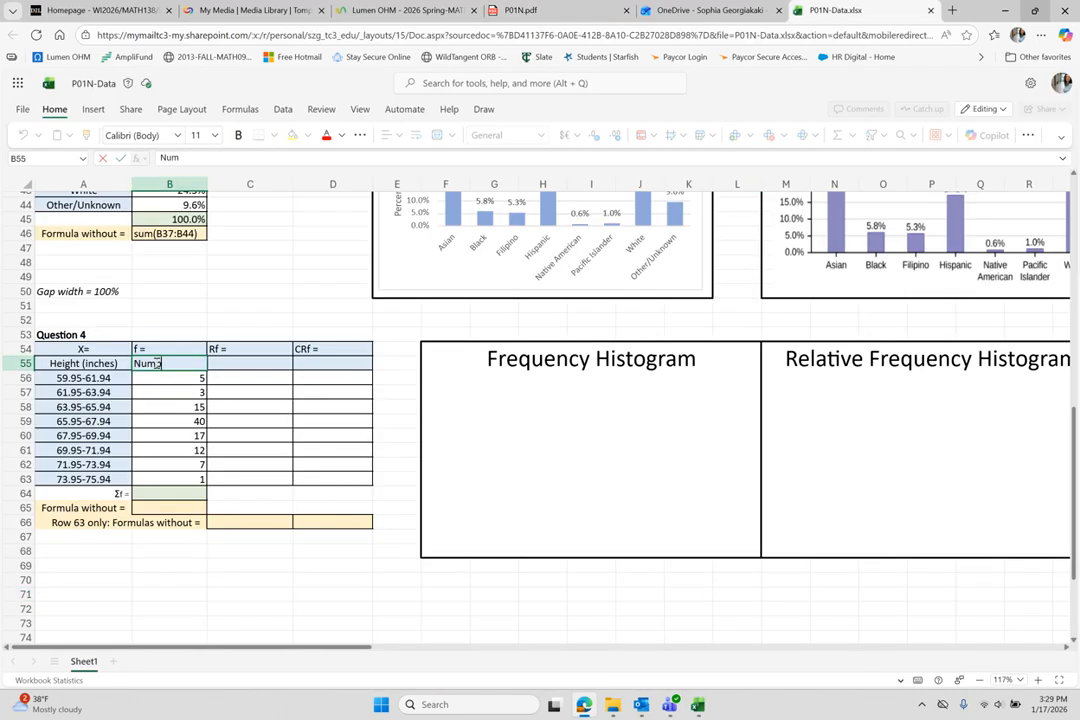
{"action": "type", "text": "ber of Athl"}
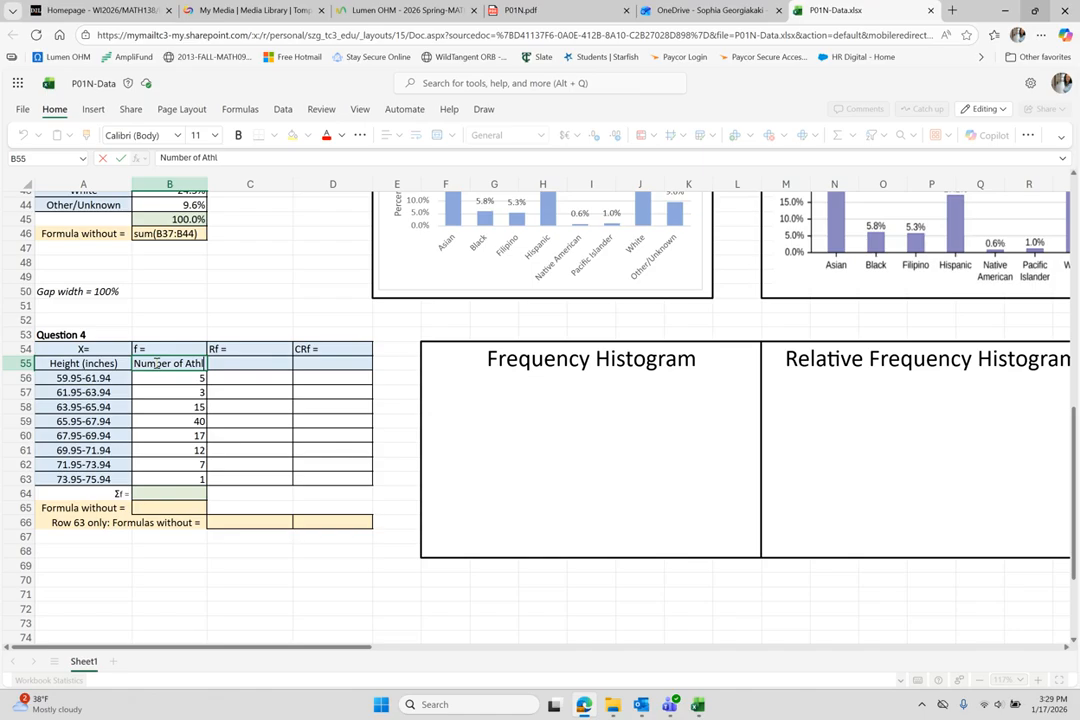
{"action": "type", "text": "etes"}
{"action": "key", "text": "Tab"}
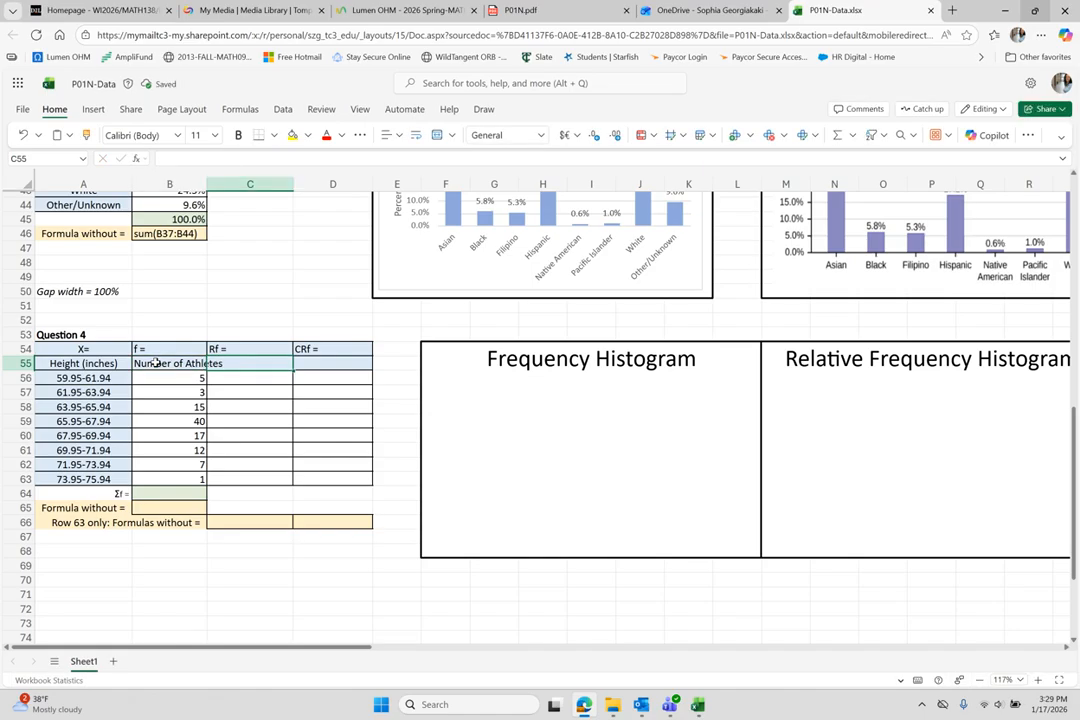
{"action": "type", "text": "Percent of A"}
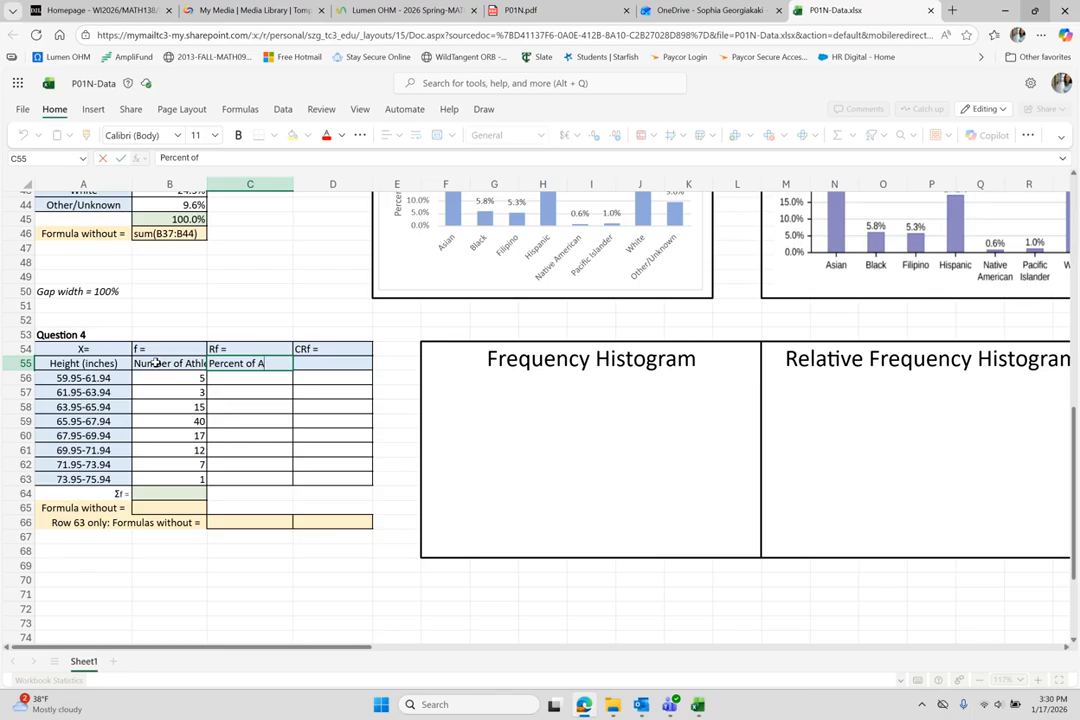
{"action": "type", "text": "thletes"}
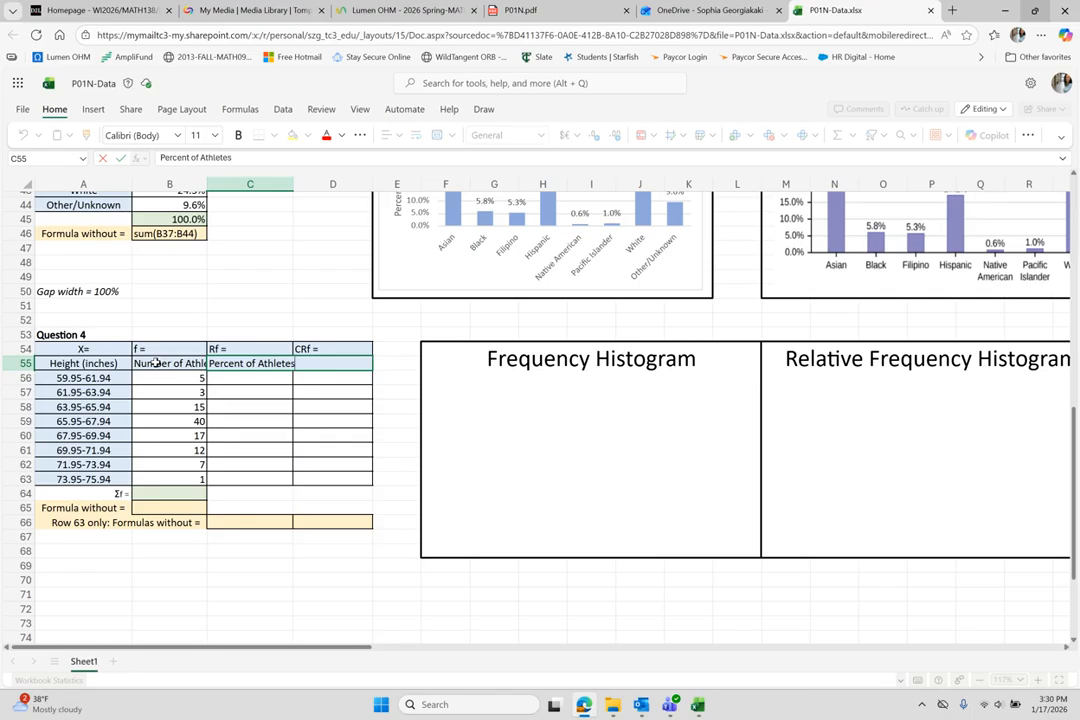
Enter "Percent of Athletes with at most the current height" in cell D55 as the cumulative column's heading
{"action": "key", "text": "Tab"}
{"action": "type", "text": "Per"}
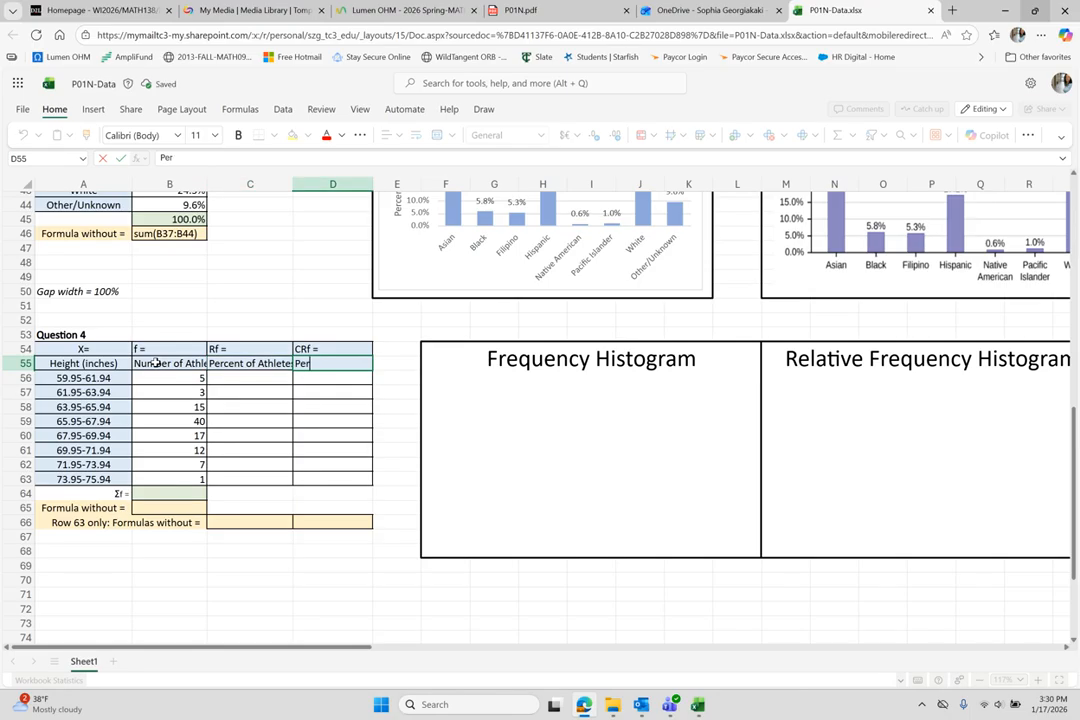
{"action": "type", "text": "cent of At"}
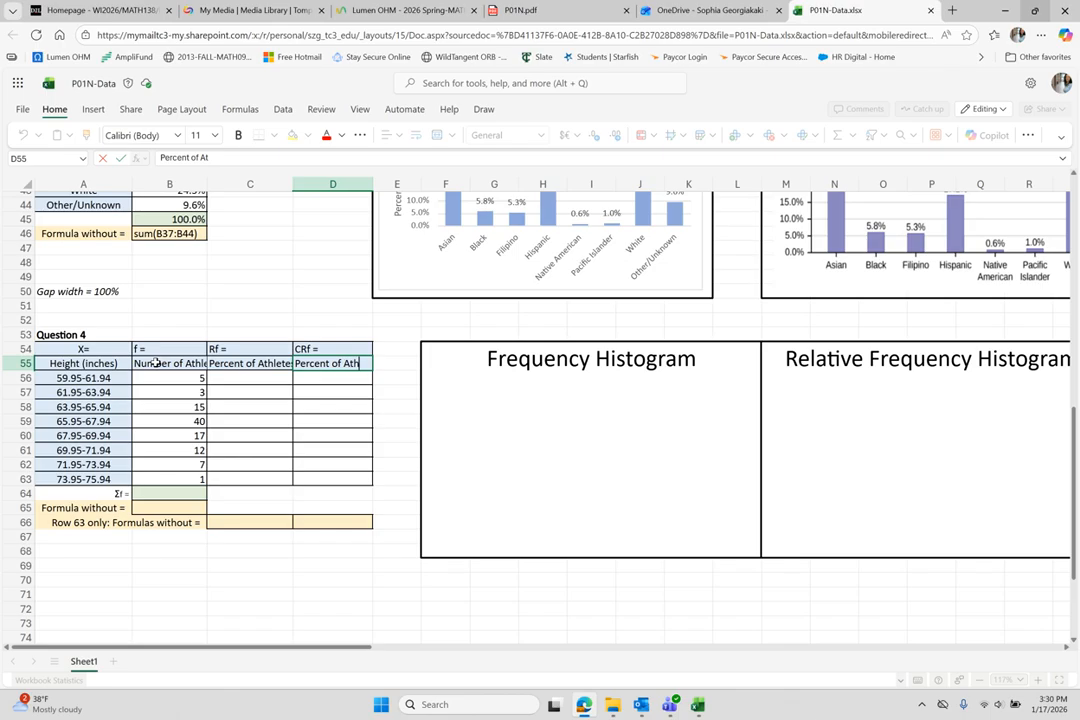
{"action": "type", "text": "hletes"}
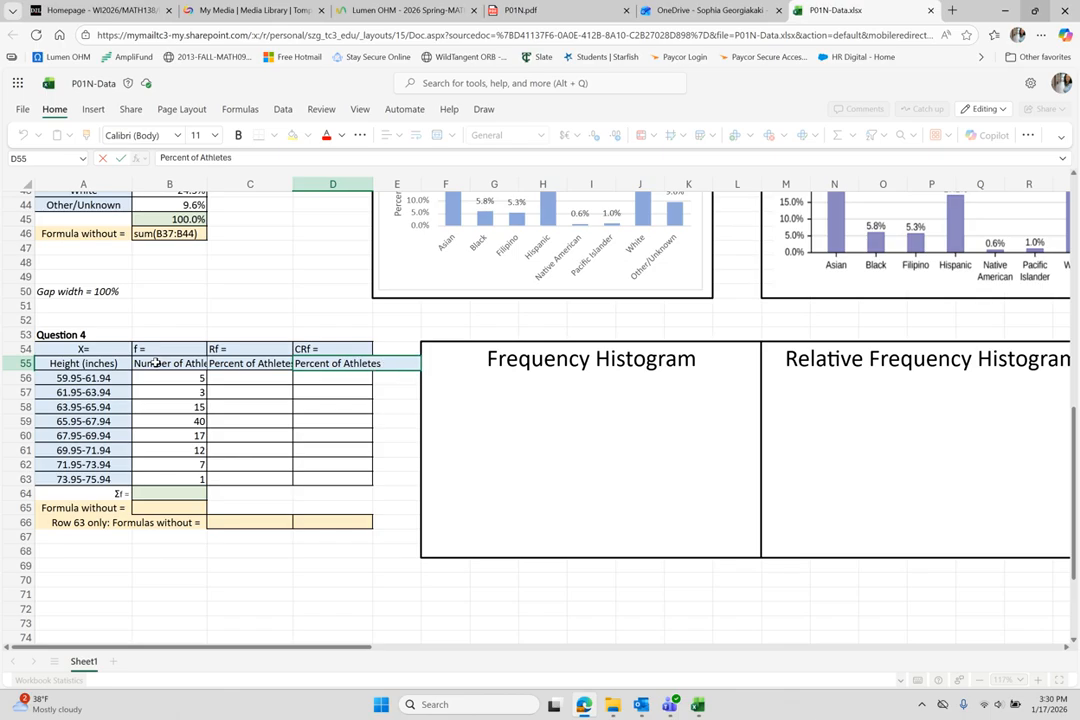
{"action": "type", "text": " with at mos"}
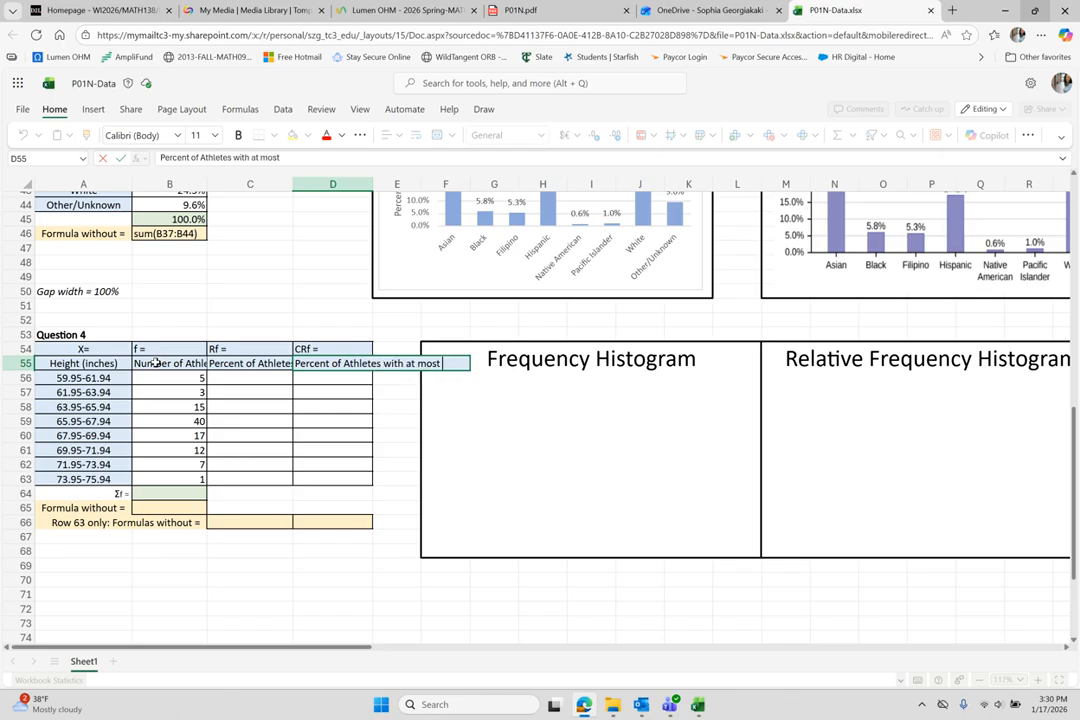
{"action": "type", "text": "t the current h"}
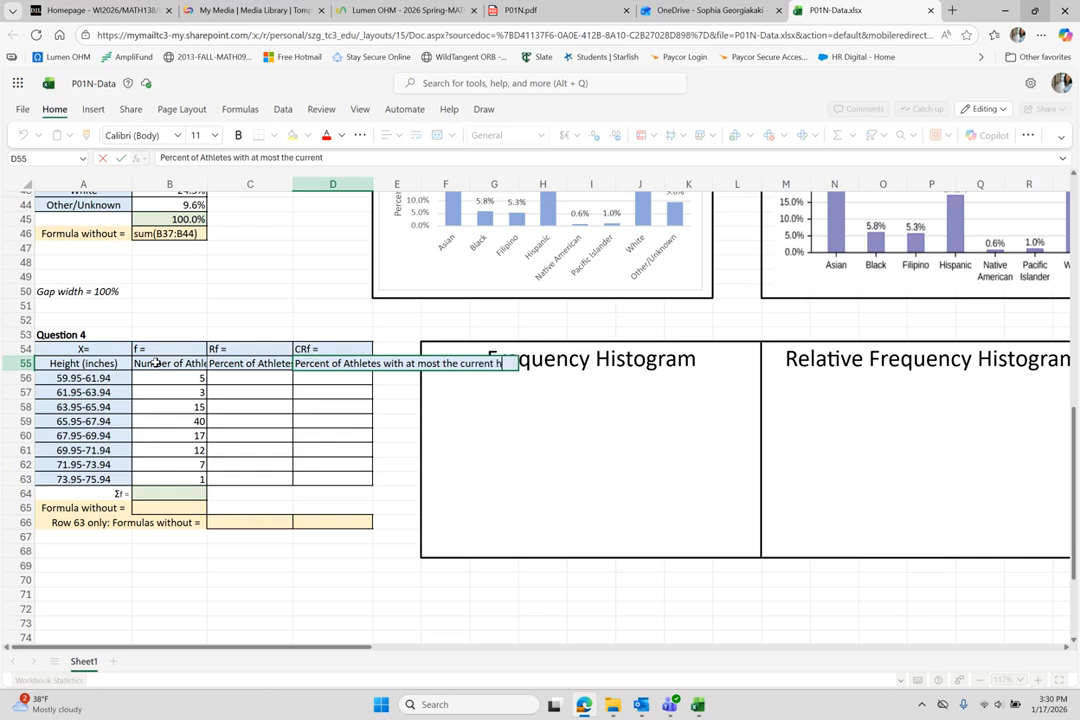
{"action": "type", "text": "eight"}
{"action": "key", "text": "Return"}
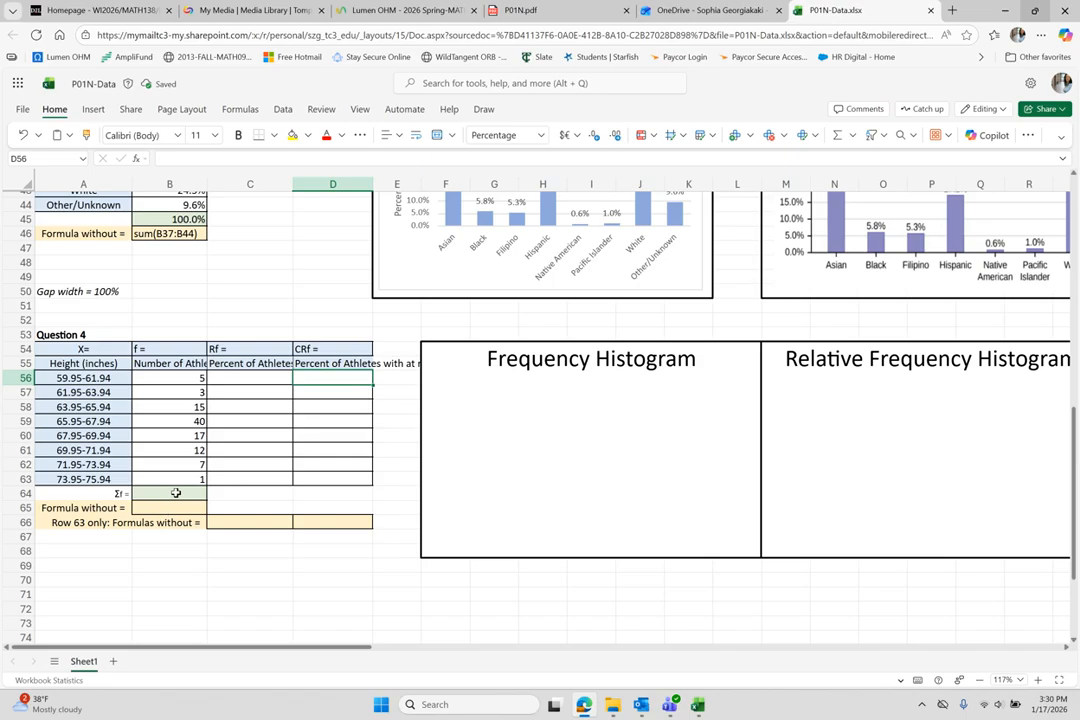
Total the athlete frequencies in cell B64 with the formula =sum(B56:B63)
{"action": "left_click", "coordinate": [174, 494]}
{"action": "type", "text": "=sum("}
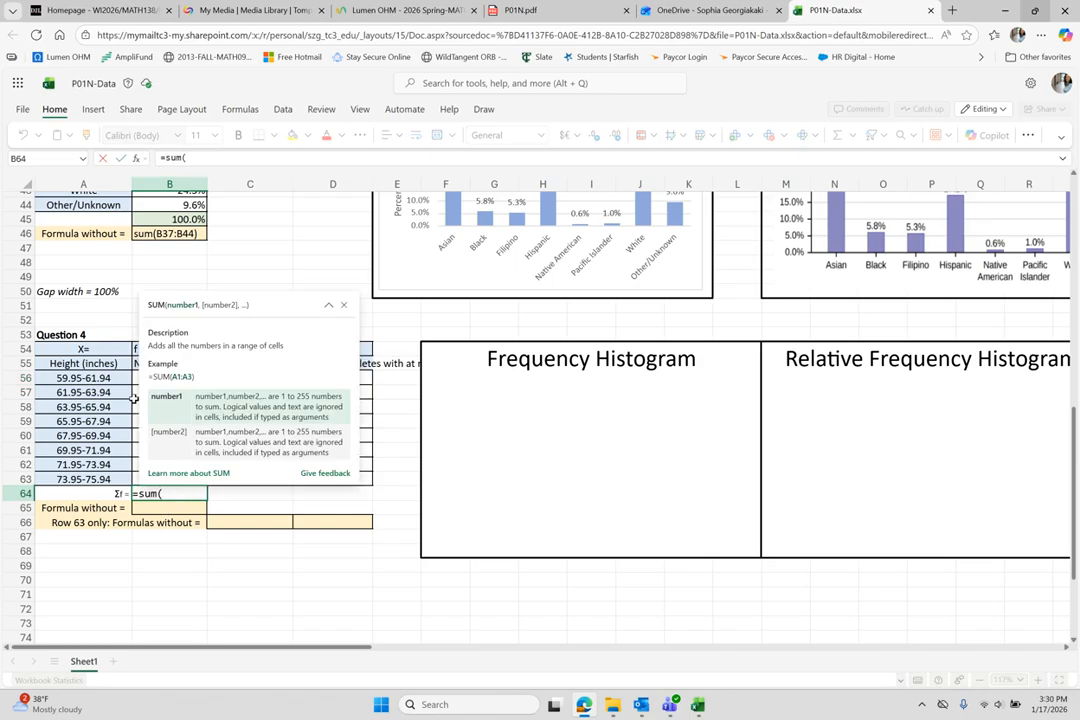
{"action": "left_click_drag", "start_coordinate": [137, 378], "coordinate": [145, 477]}
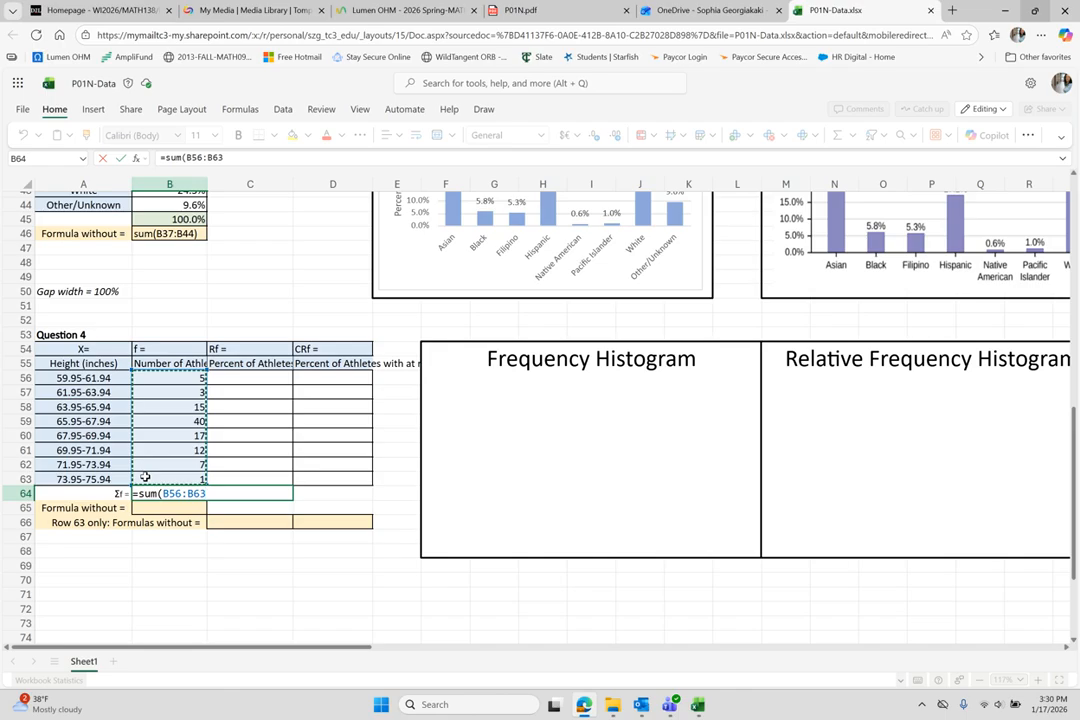
{"action": "type", "text": ")"}
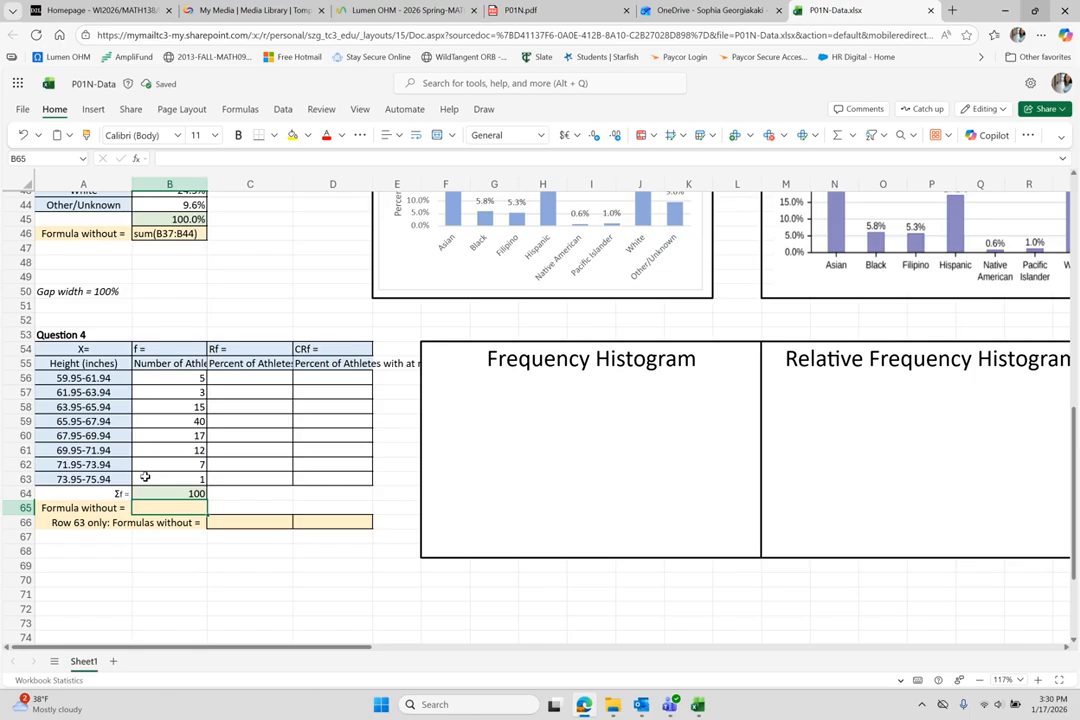
Record the total's formula without the equals sign, sum(B56:B63), as text in cell B65
{"action": "type", "text": "sum"}
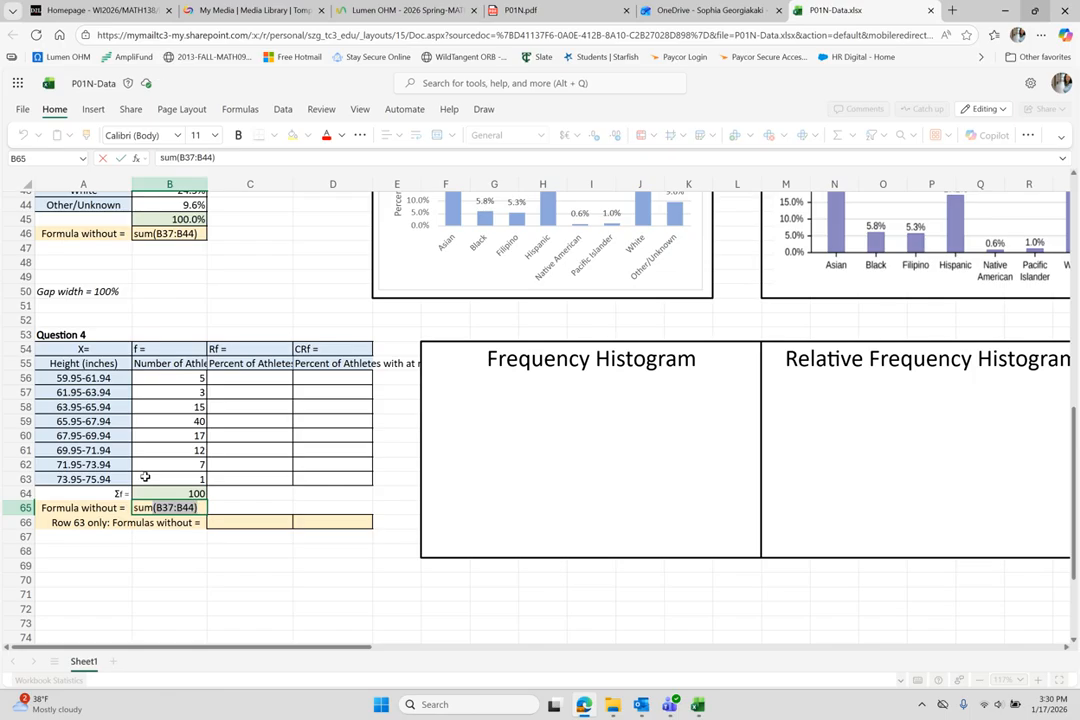
{"action": "type", "text": "(B56"}
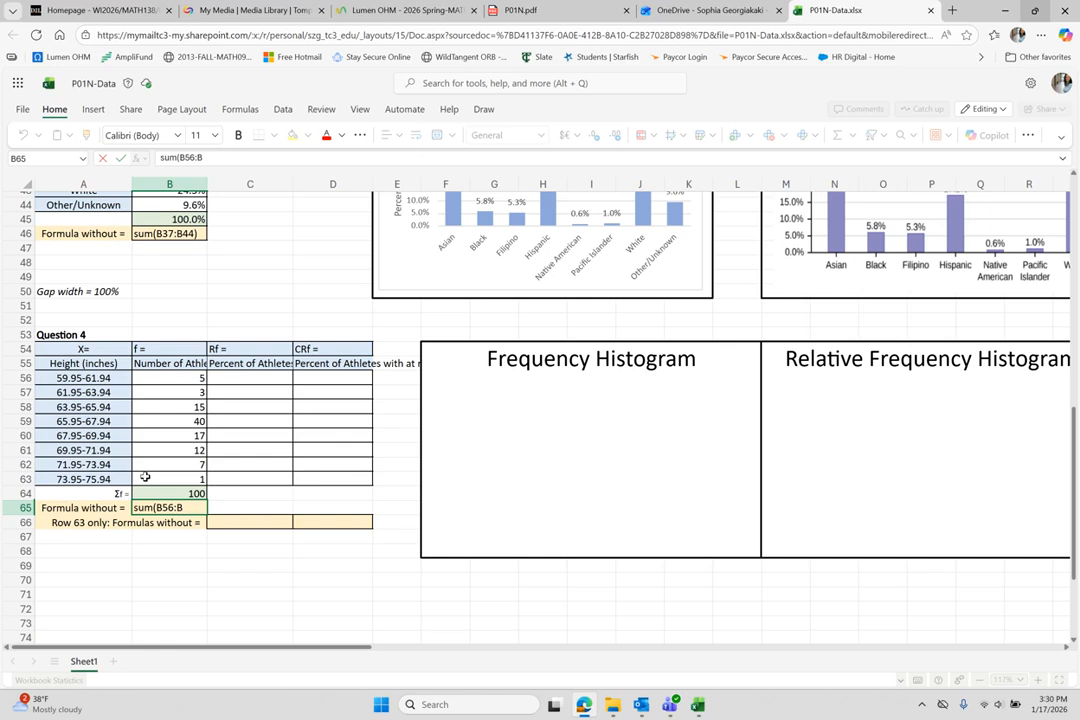
{"action": "type", "text": ":B63)"}
{"action": "key", "text": "Return"}
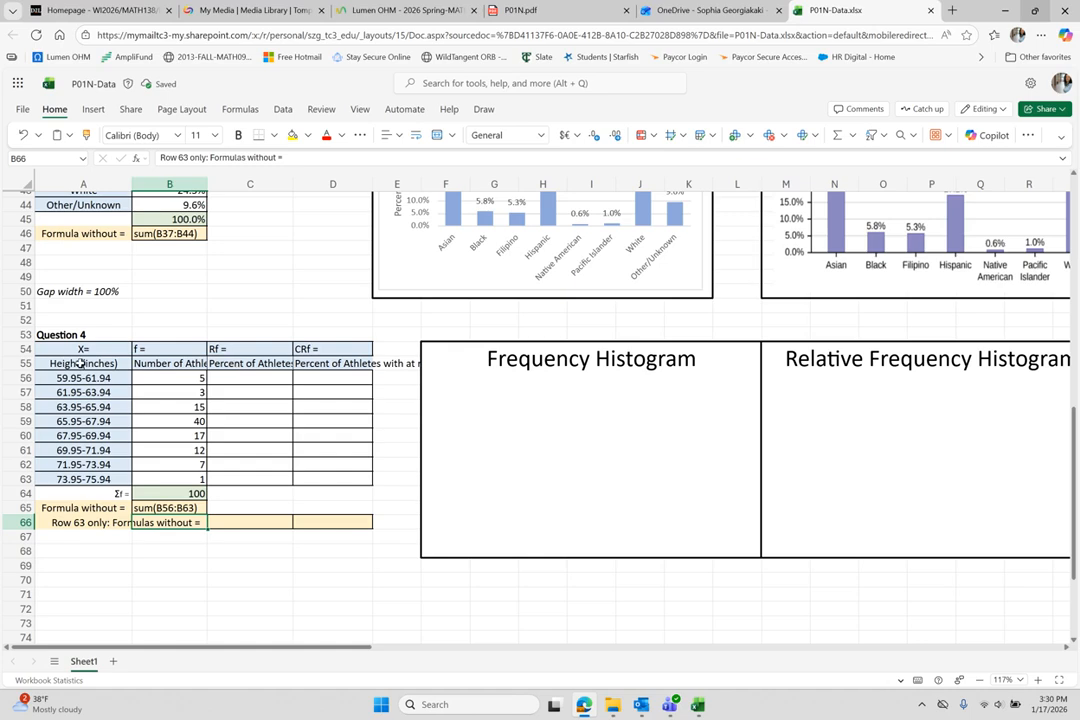
Insert the recommended column chart of Number of Athletes by height from the range A55:B63
{"action": "left_click_drag", "start_coordinate": [58, 363], "coordinate": [171, 473]}
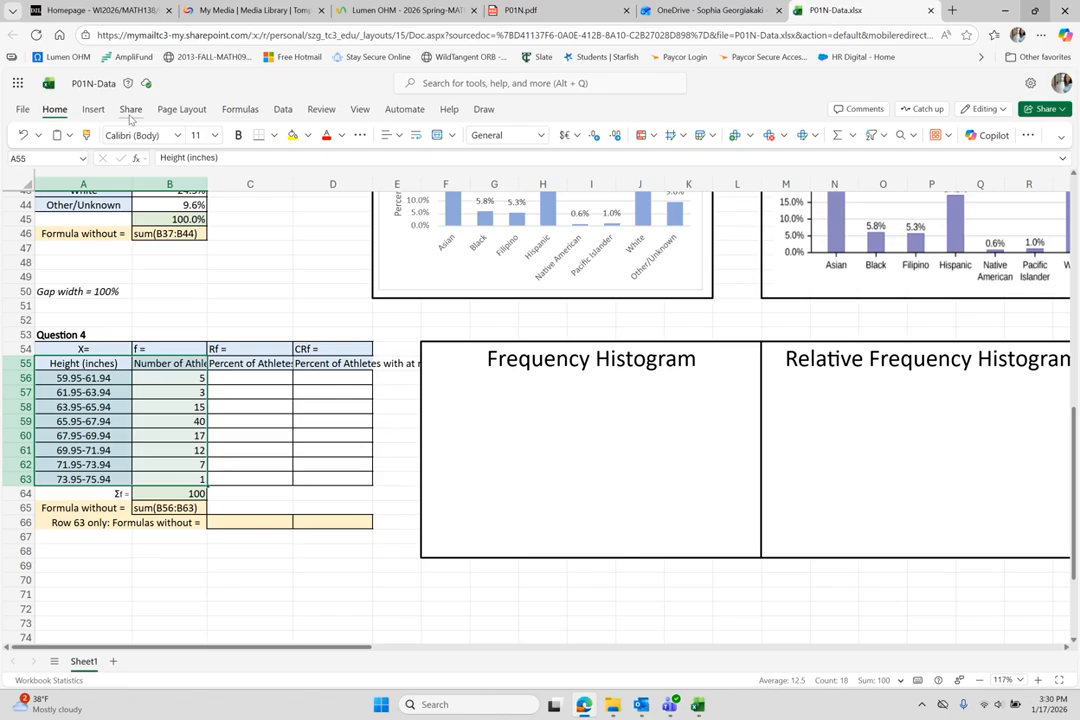
{"action": "left_click", "coordinate": [92, 109]}
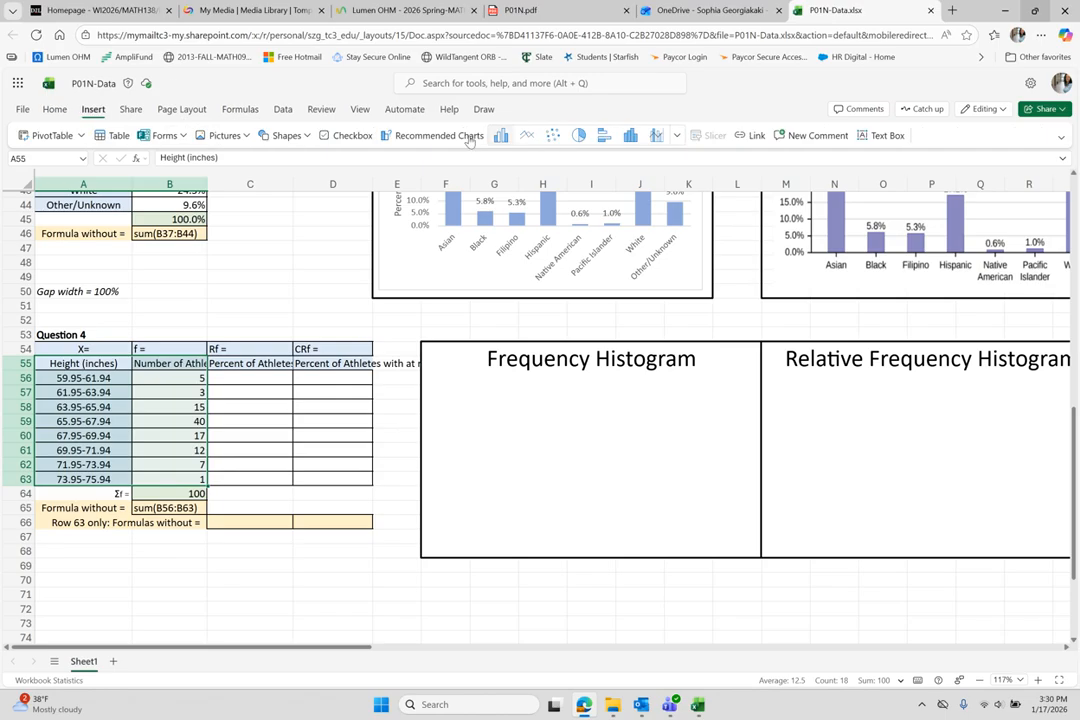
{"action": "left_click", "coordinate": [438, 136]}
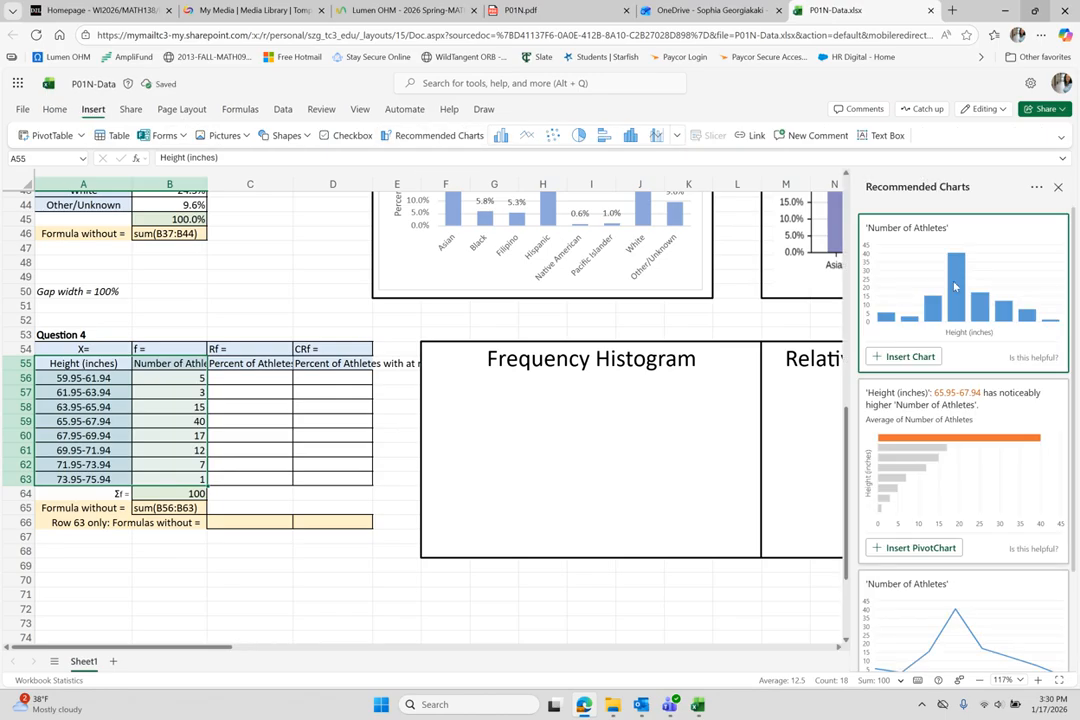
{"action": "left_click", "coordinate": [903, 356]}
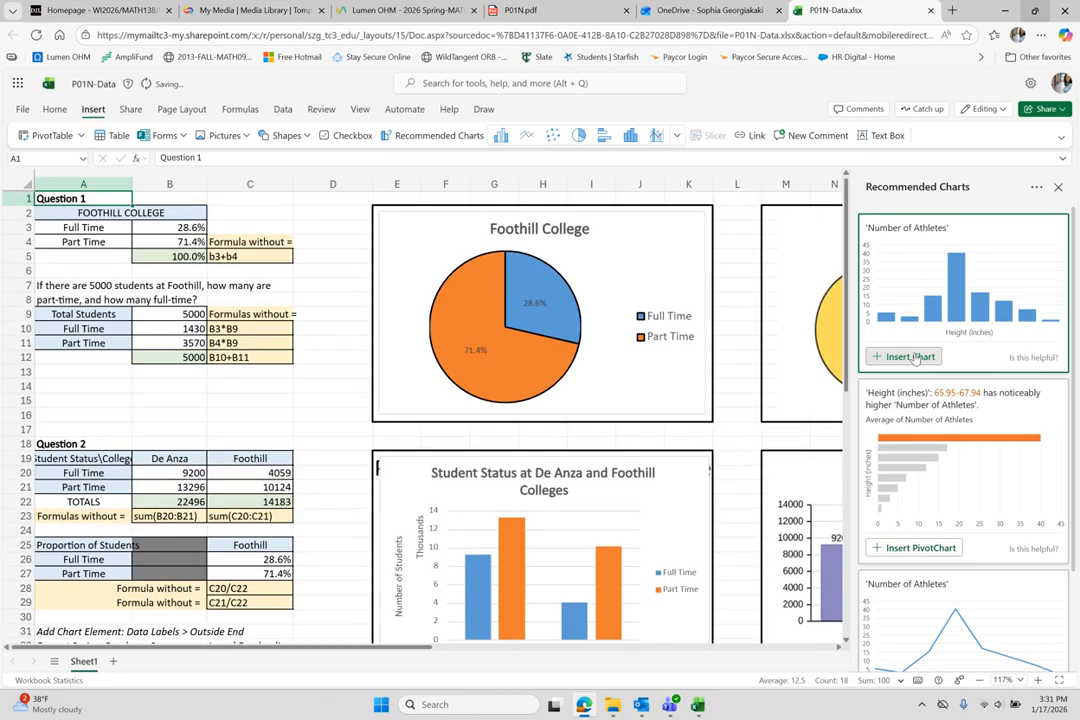
Move the new athletes chart down to Question 4 and resize it to fit inside the Frequency Histogram box
{"action": "scroll", "coordinate": [440, 560], "scroll_direction": "down", "scroll_amount": 7}
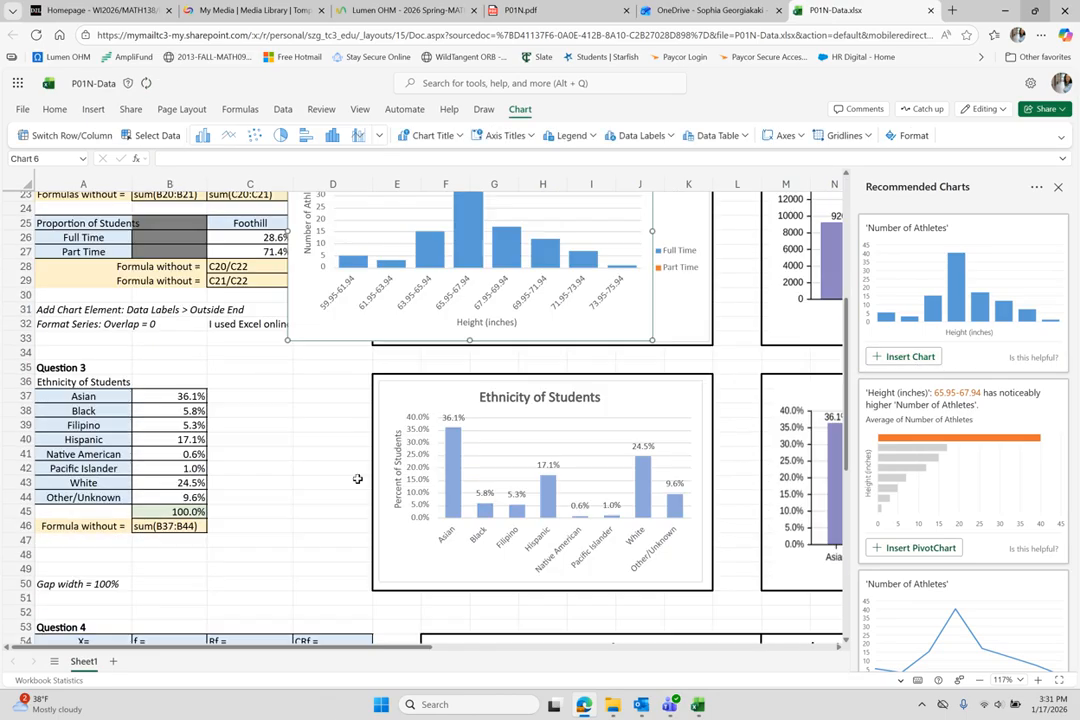
{"action": "left_click_drag", "start_coordinate": [302, 331], "coordinate": [313, 630]}
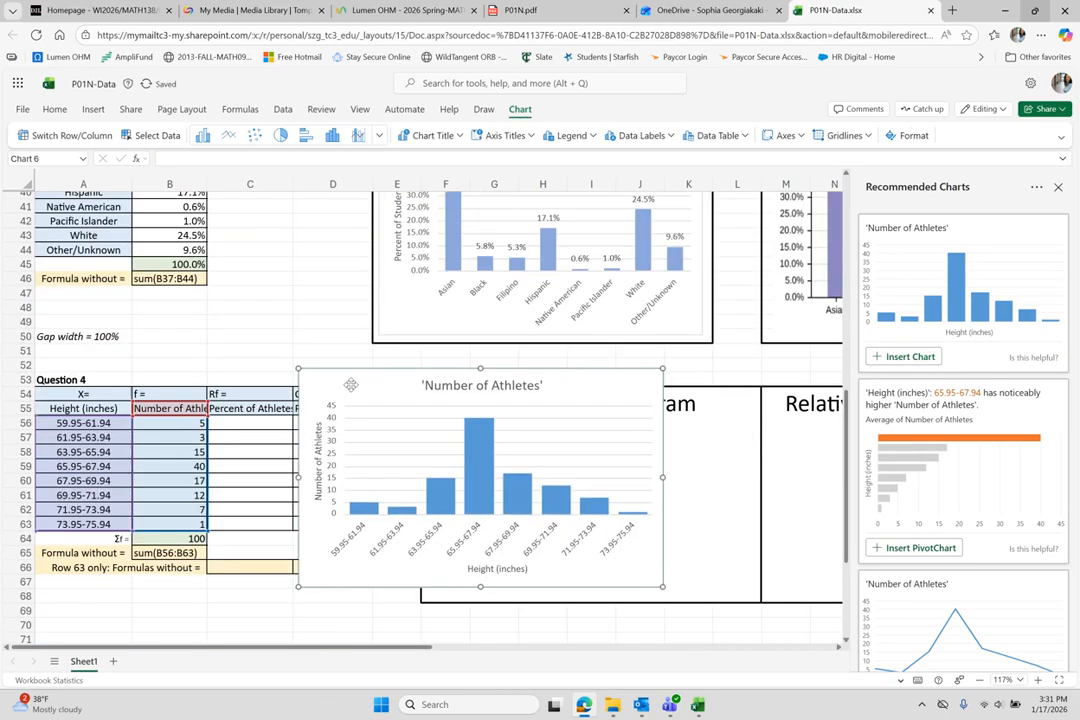
{"action": "left_click_drag", "start_coordinate": [316, 385], "coordinate": [443, 410]}
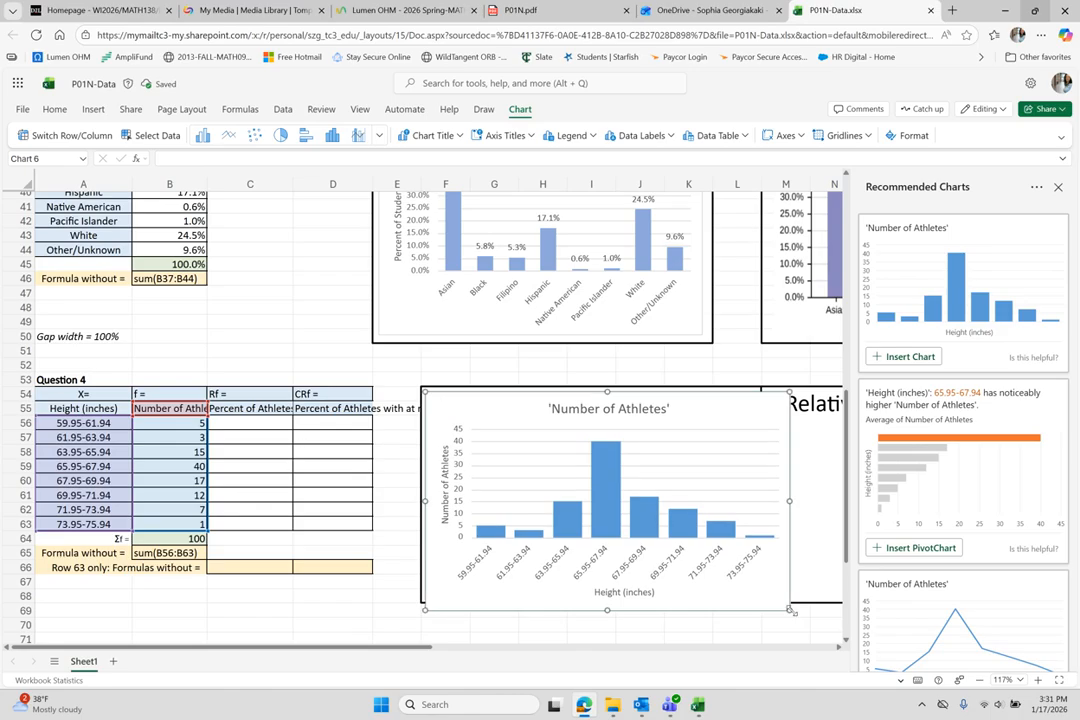
{"action": "left_click_drag", "start_coordinate": [792, 611], "coordinate": [753, 597]}
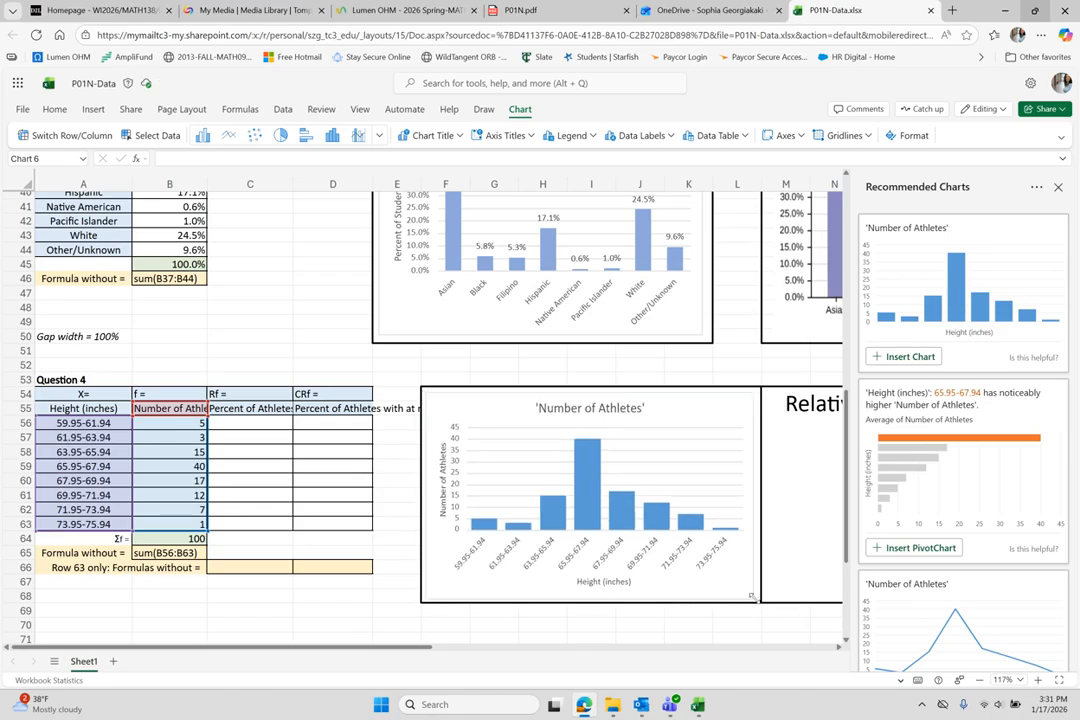
Change the frequency chart's title to "NUmber of Soccer Athletes with a Given Height"
{"action": "scroll", "coordinate": [648, 465], "scroll_direction": "down", "scroll_amount": 2}
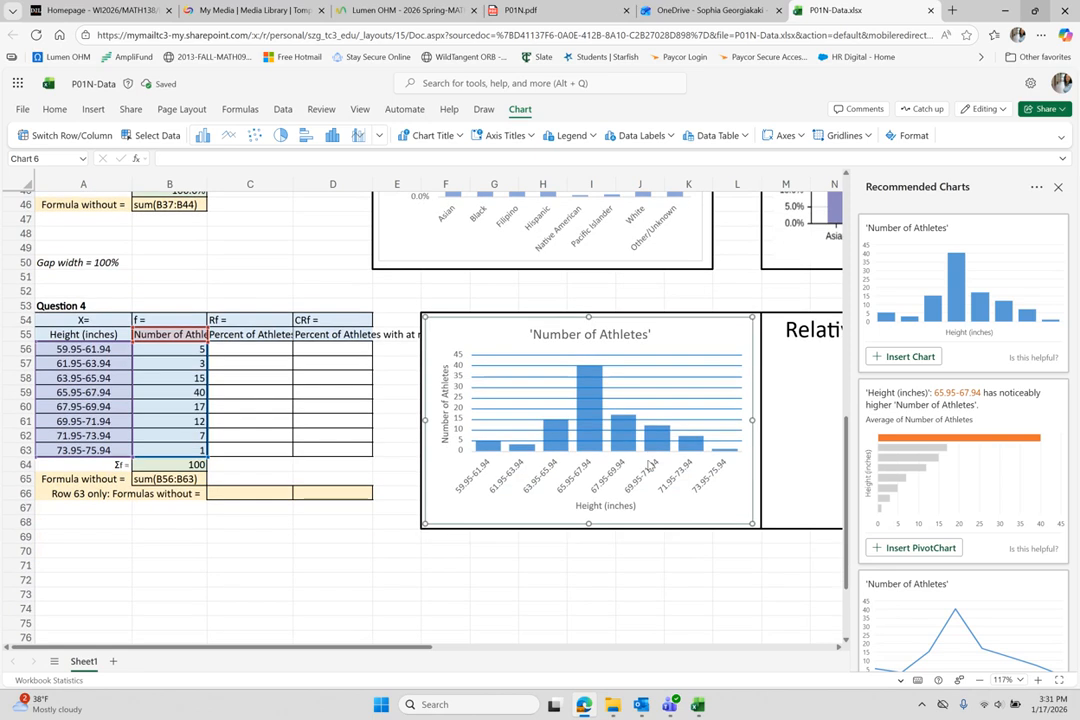
{"action": "double_click", "coordinate": [600, 322]}
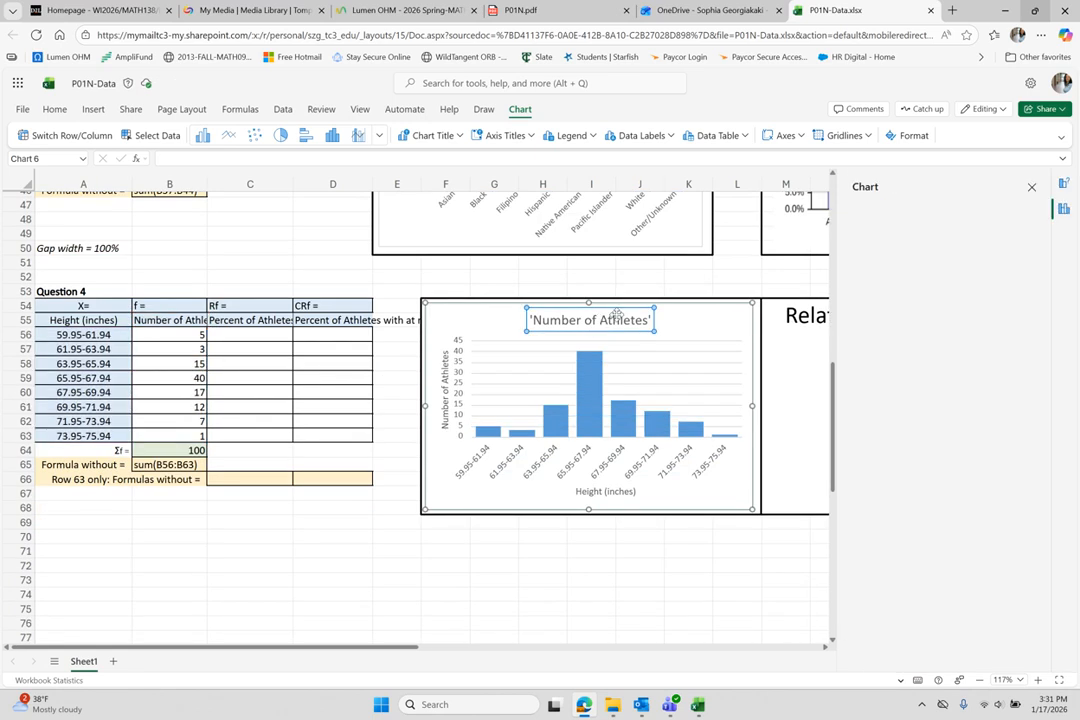
{"action": "left_click", "coordinate": [636, 323]}
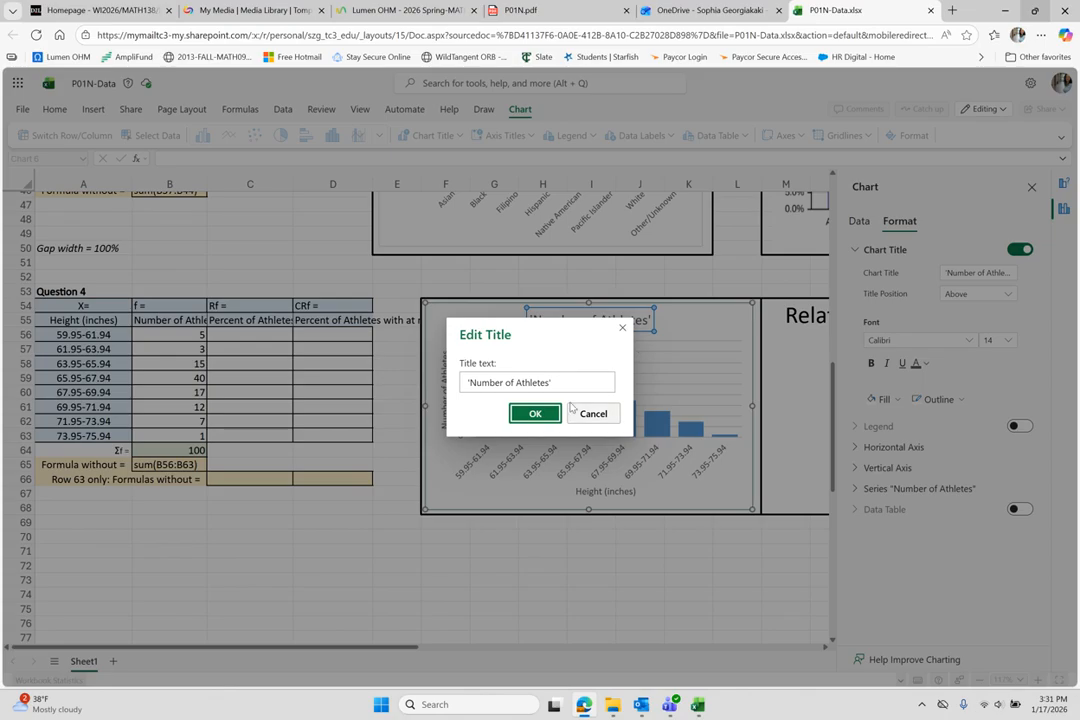
{"action": "left_click_drag", "start_coordinate": [560, 382], "coordinate": [463, 379]}
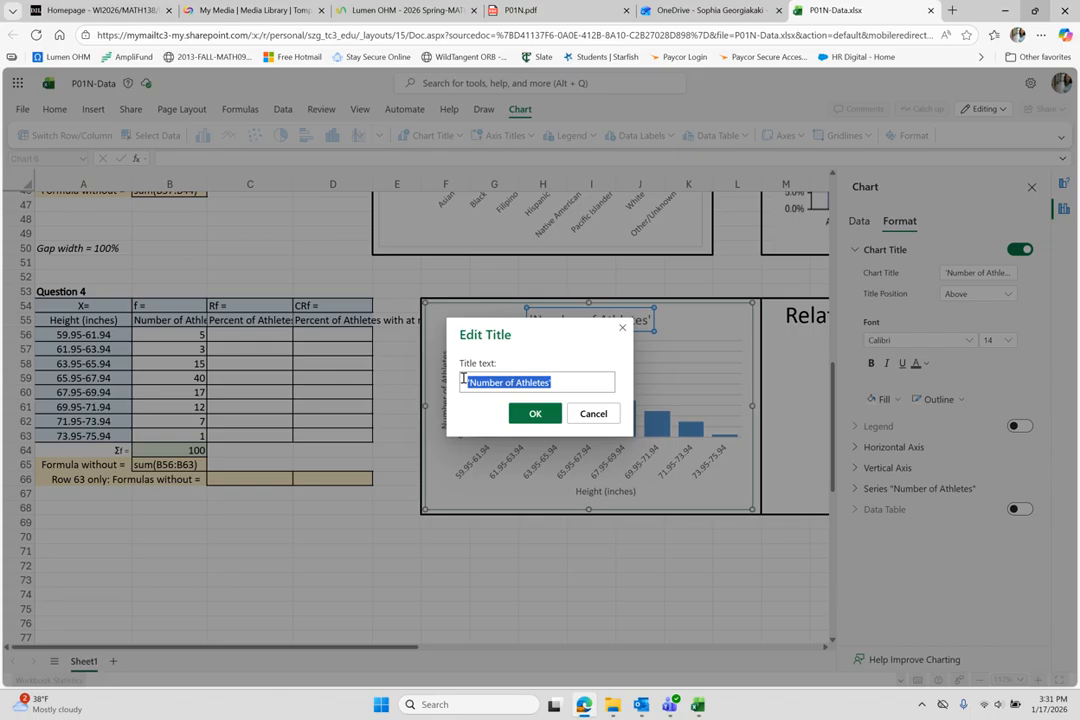
{"action": "type", "text": "NUmber"}
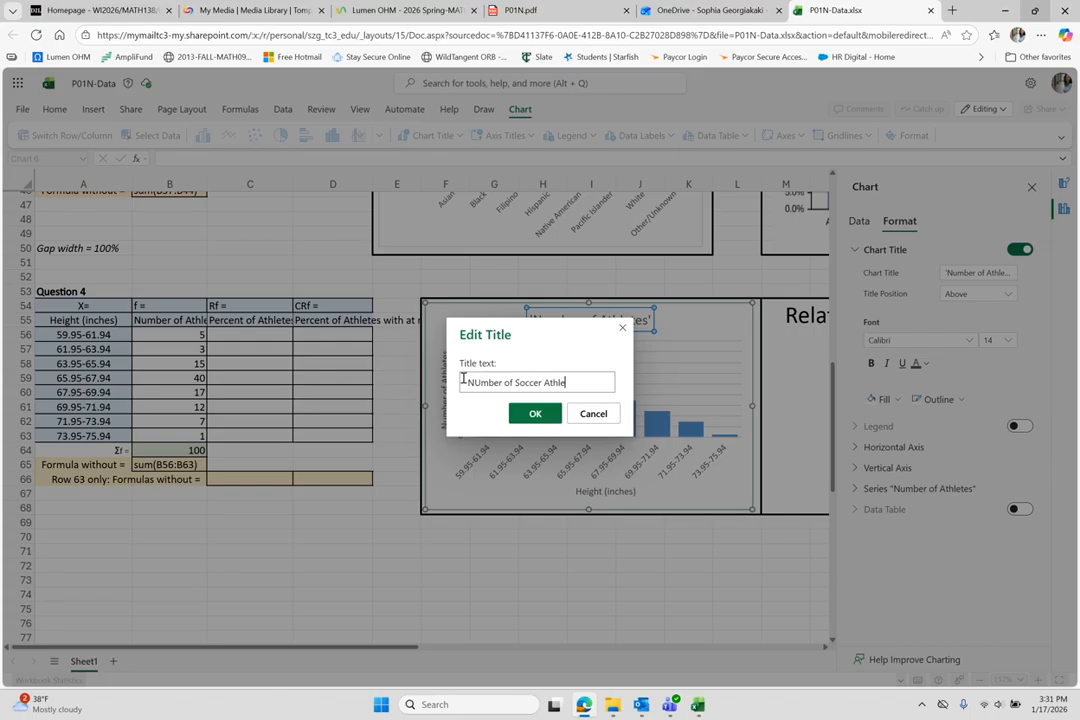
{"action": "type", "text": " of Soccer Athletes with a gr"}
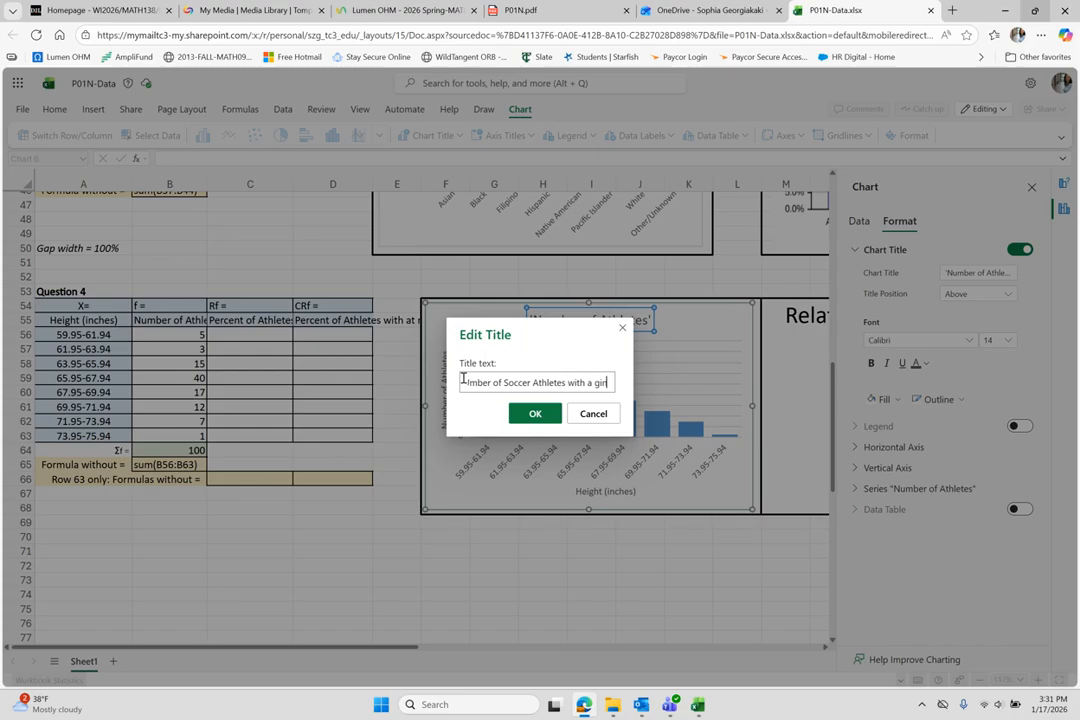
{"action": "key", "text": "BackSpace"}
{"action": "key", "text": "BackSpace"}
{"action": "type", "text": "Given Height"}
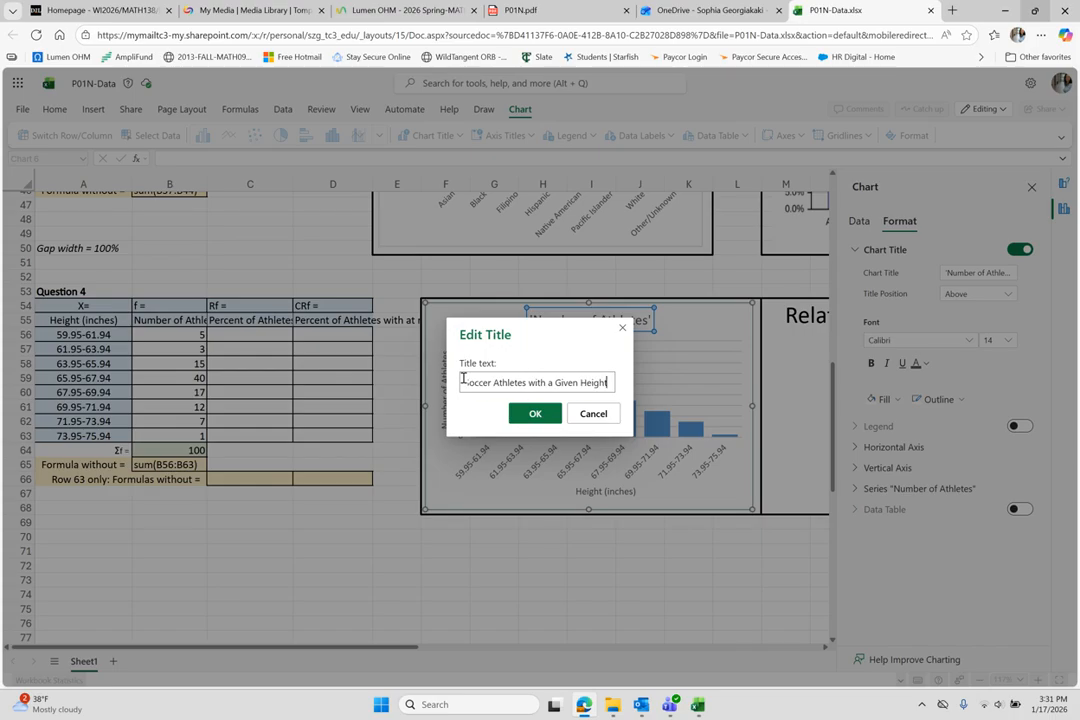
{"action": "left_click", "coordinate": [546, 414]}
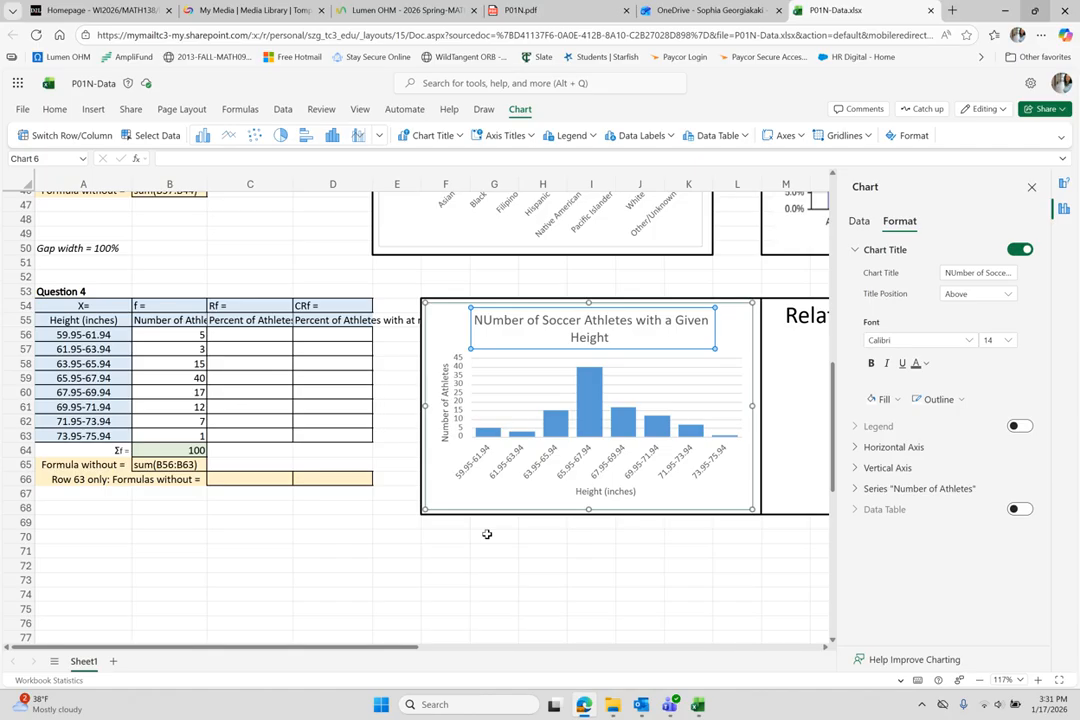
Set the gap width of the frequency chart's columns to 0 so the bars touch
{"action": "mouse_move", "coordinate": [590, 420]}
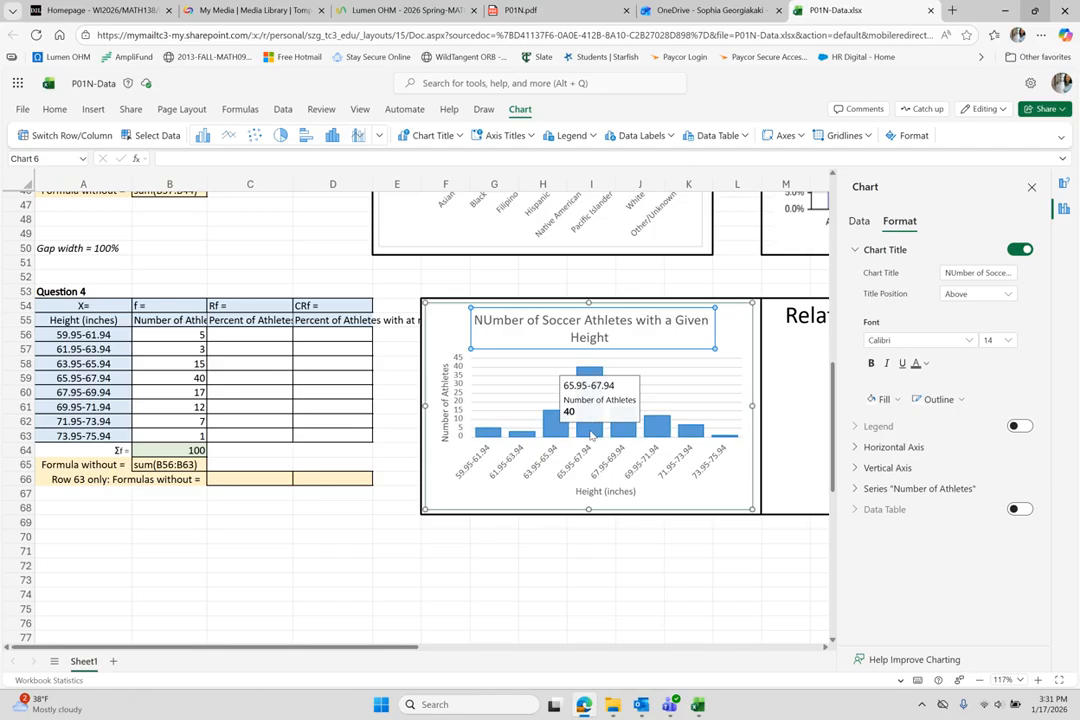
{"action": "left_click", "coordinate": [591, 436]}
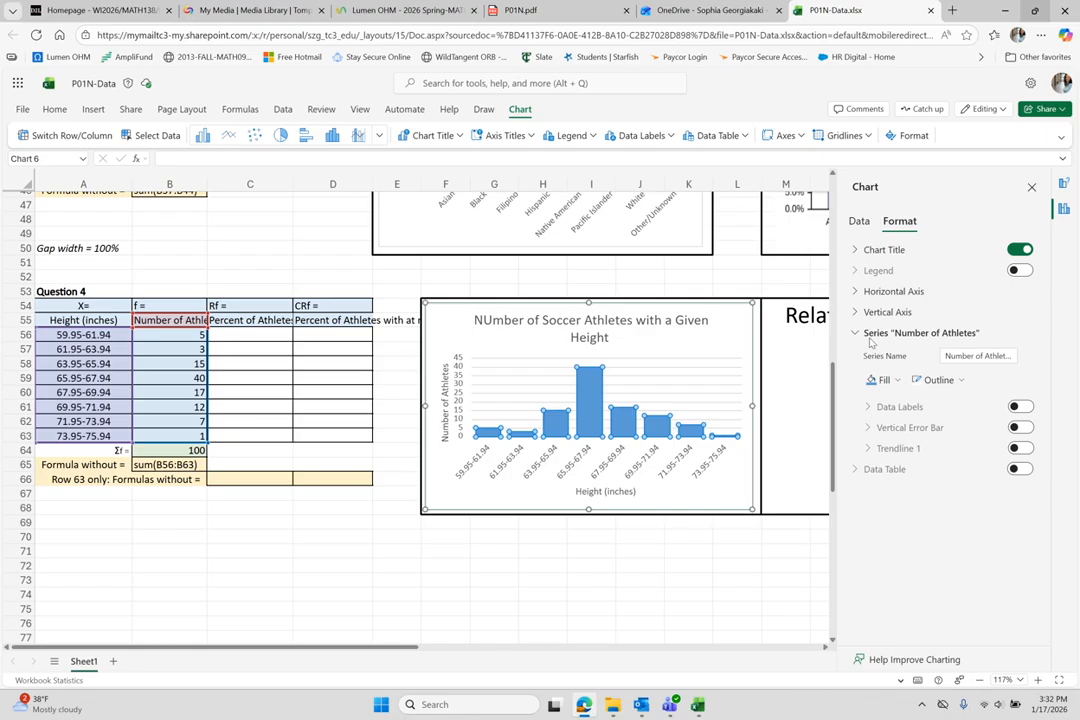
{"action": "left_click", "coordinate": [855, 292]}
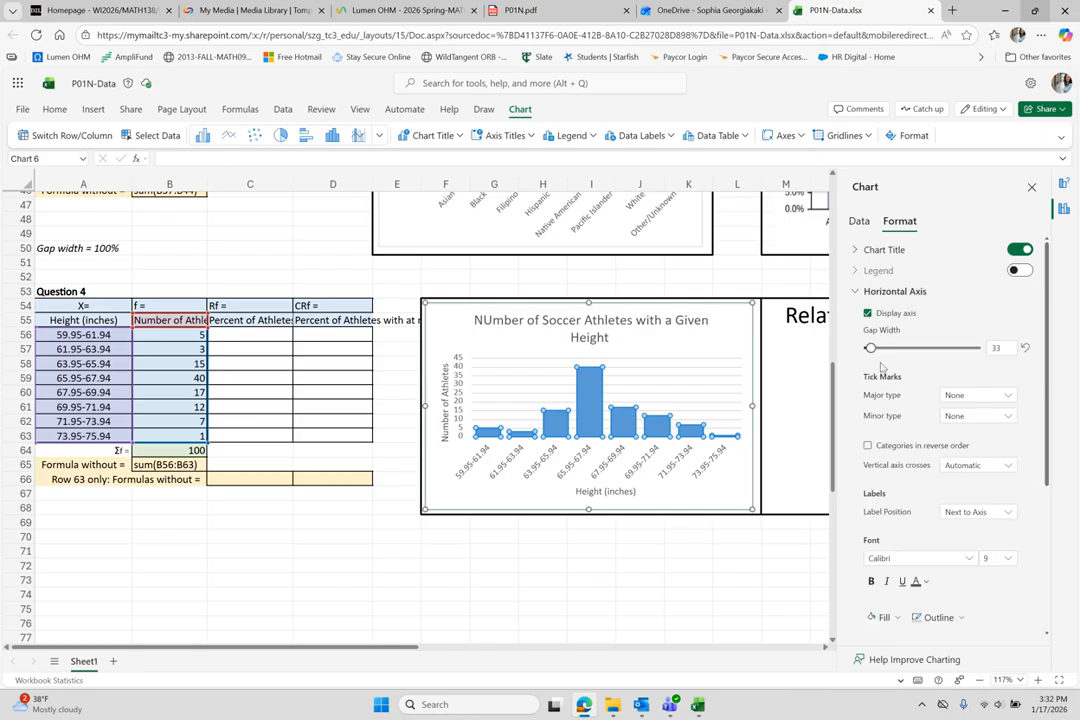
{"action": "left_click_drag", "start_coordinate": [871, 350], "coordinate": [863, 348]}
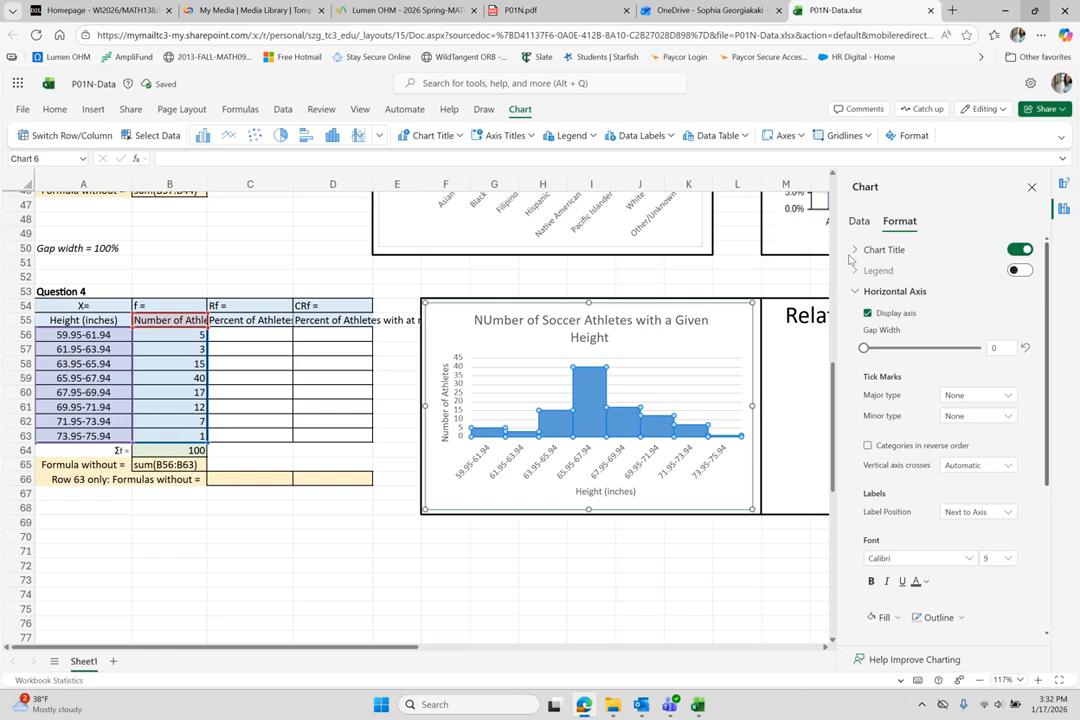
Give the Number of Athletes series a black outline and deselect the chart
{"action": "scroll", "coordinate": [915, 527], "scroll_direction": "down", "scroll_amount": 3}
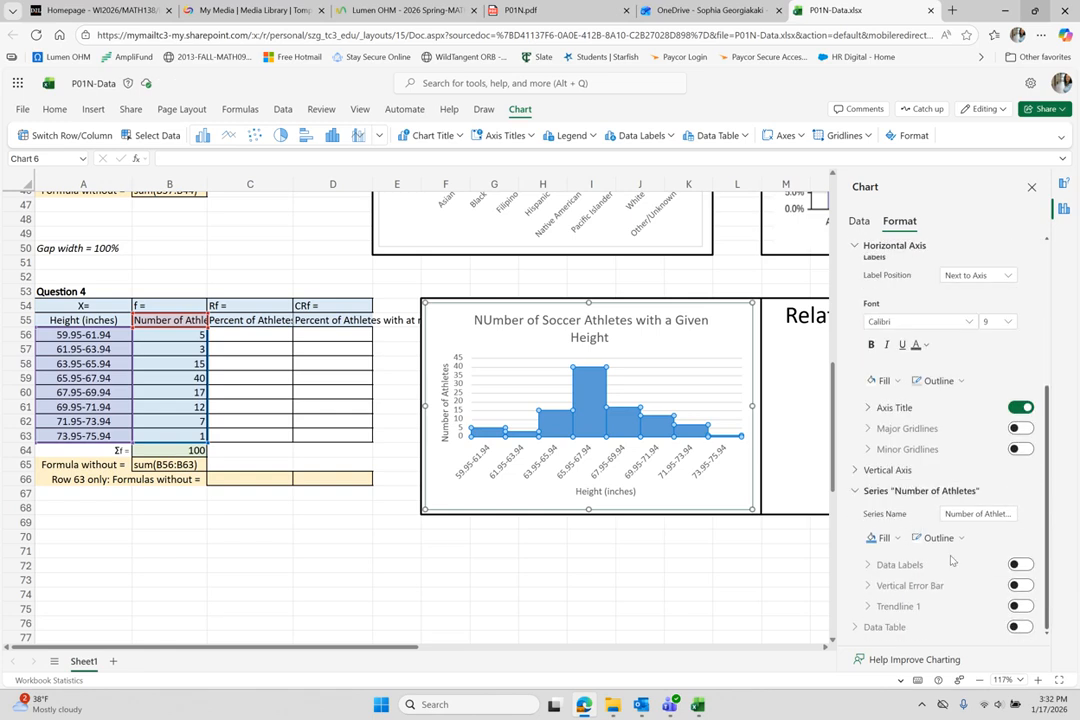
{"action": "left_click", "coordinate": [960, 539]}
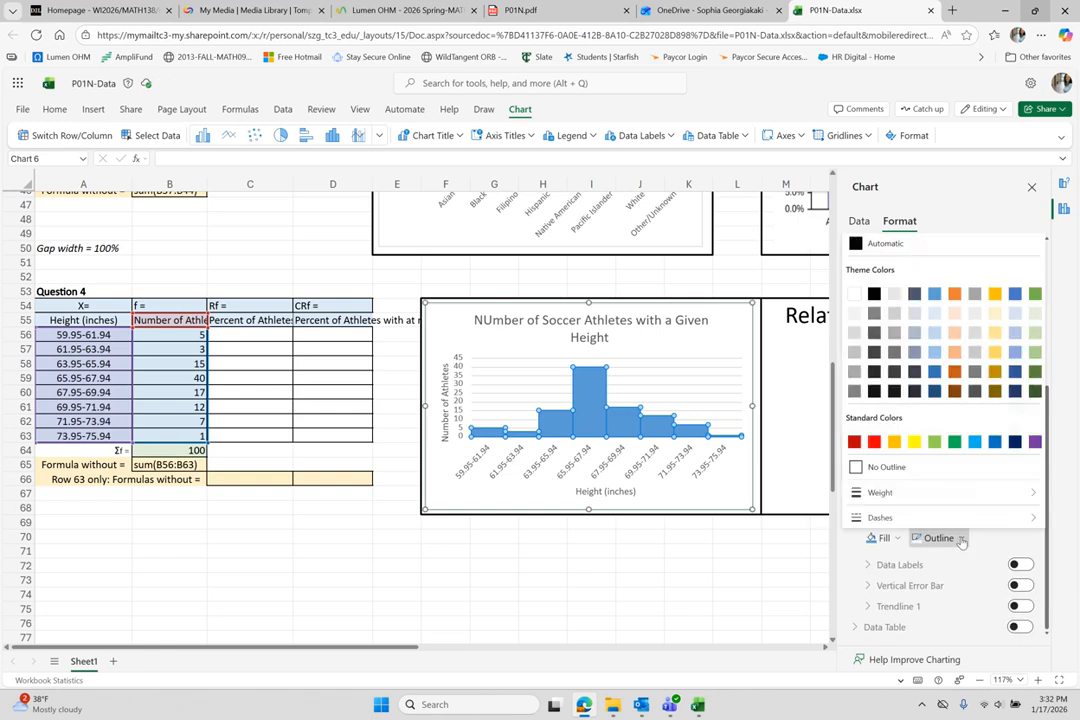
{"action": "left_click", "coordinate": [874, 295]}
{"action": "left_click", "coordinate": [648, 590]}
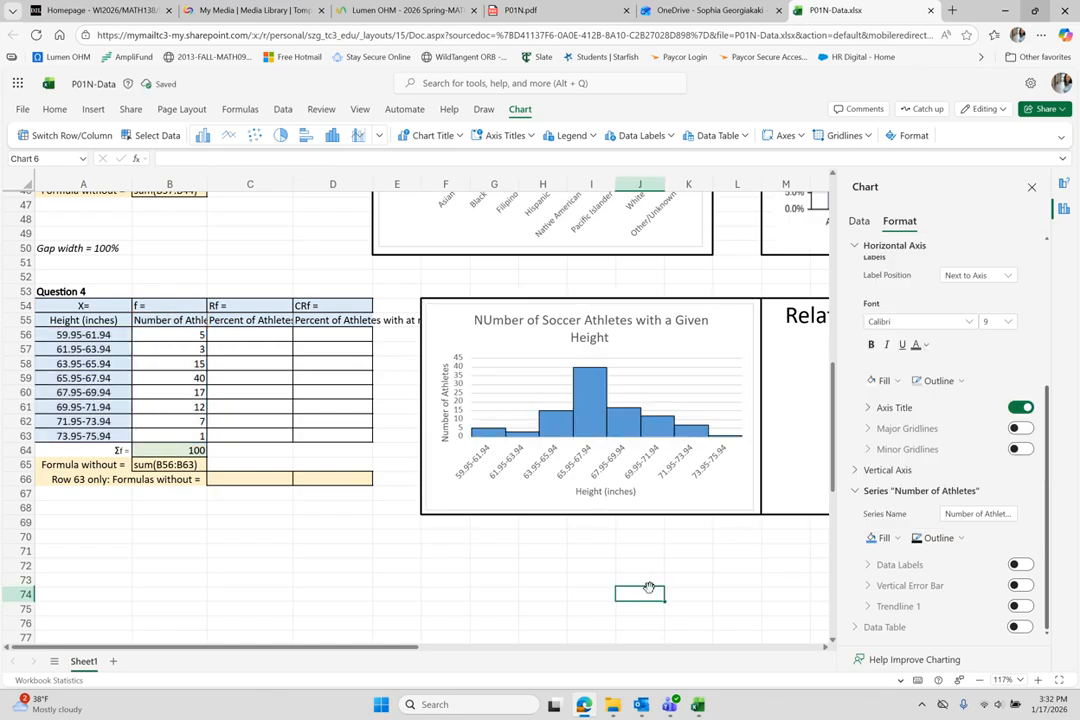
Enter the formula =B56/B$64 in cell C56 of Question 4's Percent of Athletes column
{"action": "scroll", "coordinate": [518, 590], "scroll_direction": "right", "scroll_amount": 3}
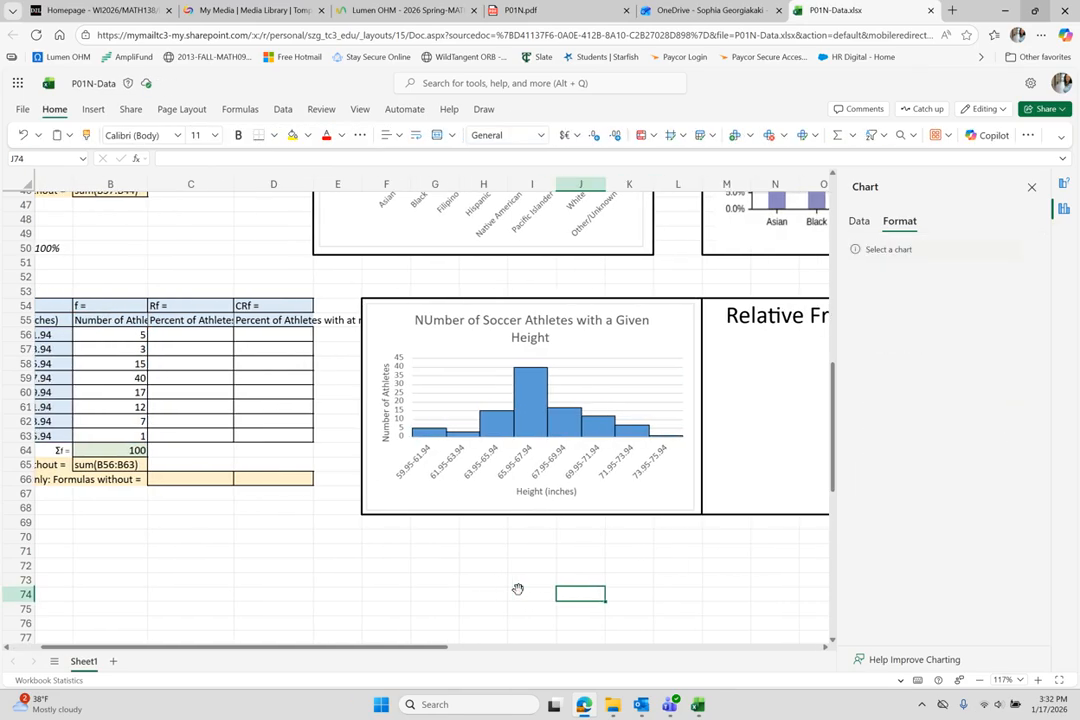
{"action": "scroll", "coordinate": [518, 590], "scroll_direction": "left", "scroll_amount": 3}
{"action": "left_click", "coordinate": [257, 333]}
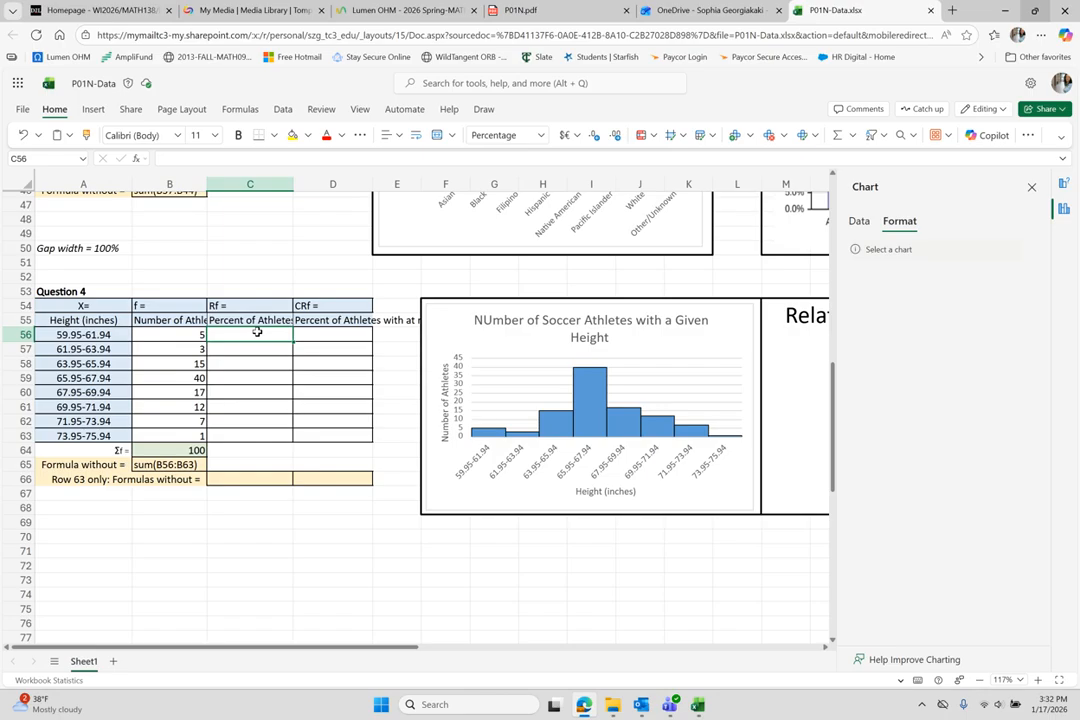
{"action": "type", "text": "="}
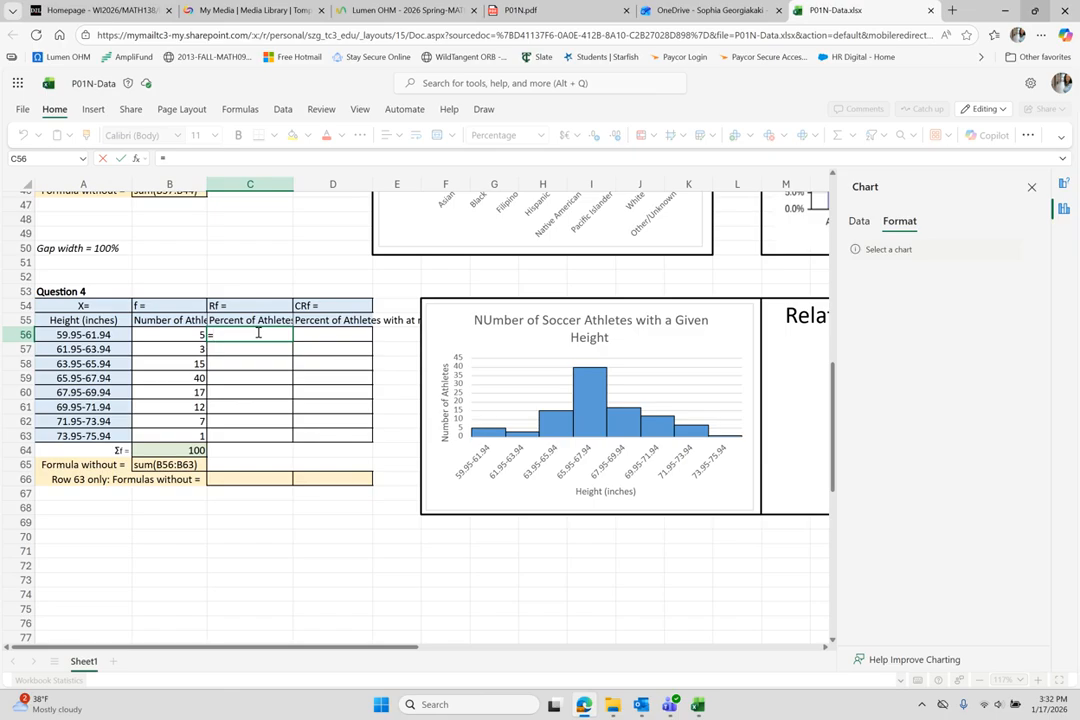
{"action": "left_click", "coordinate": [176, 334]}
{"action": "type", "text": "/"}
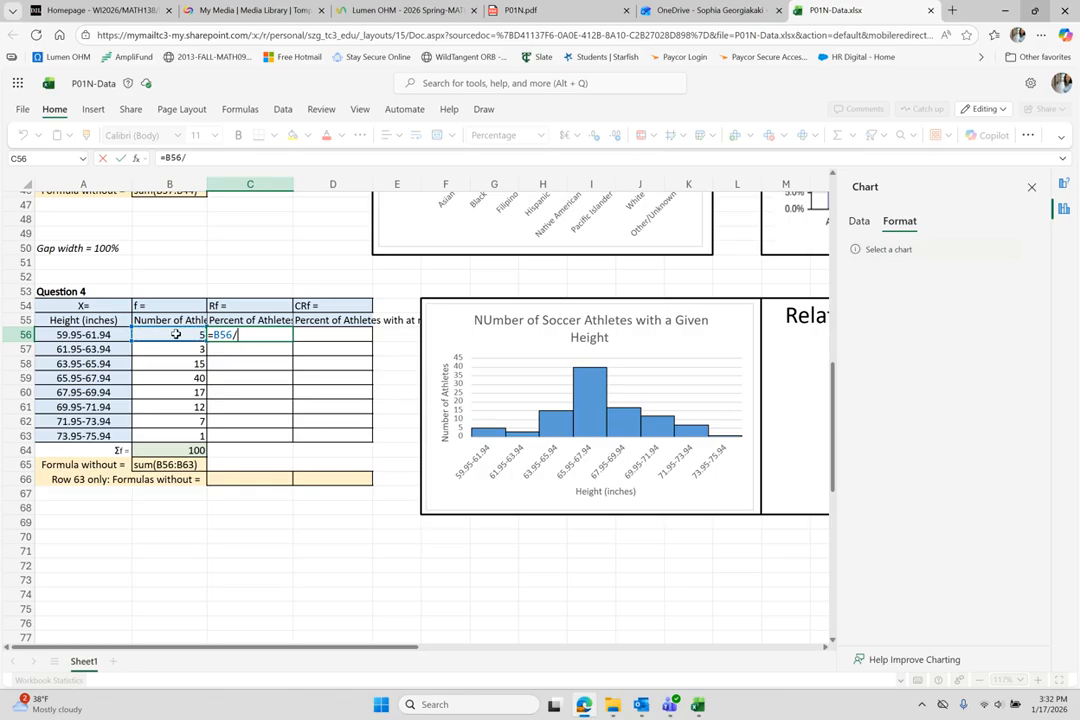
{"action": "left_click", "coordinate": [180, 452]}
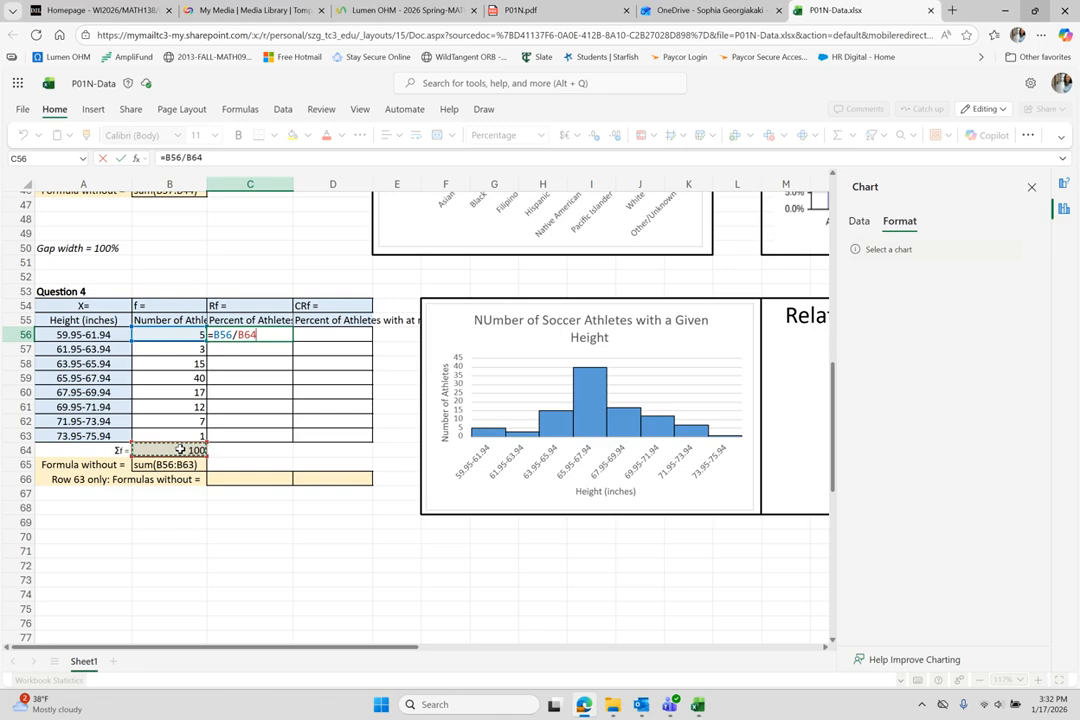
{"action": "left_click", "coordinate": [191, 159]}
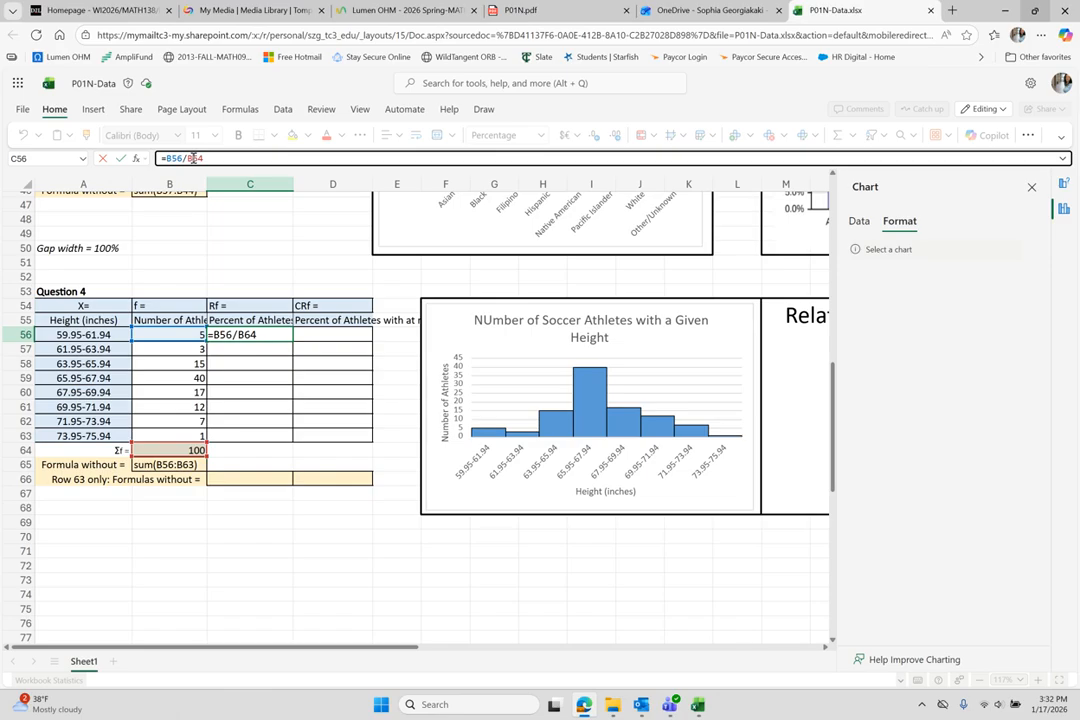
{"action": "type", "text": "$"}
{"action": "key", "text": "ctrl+Return"}
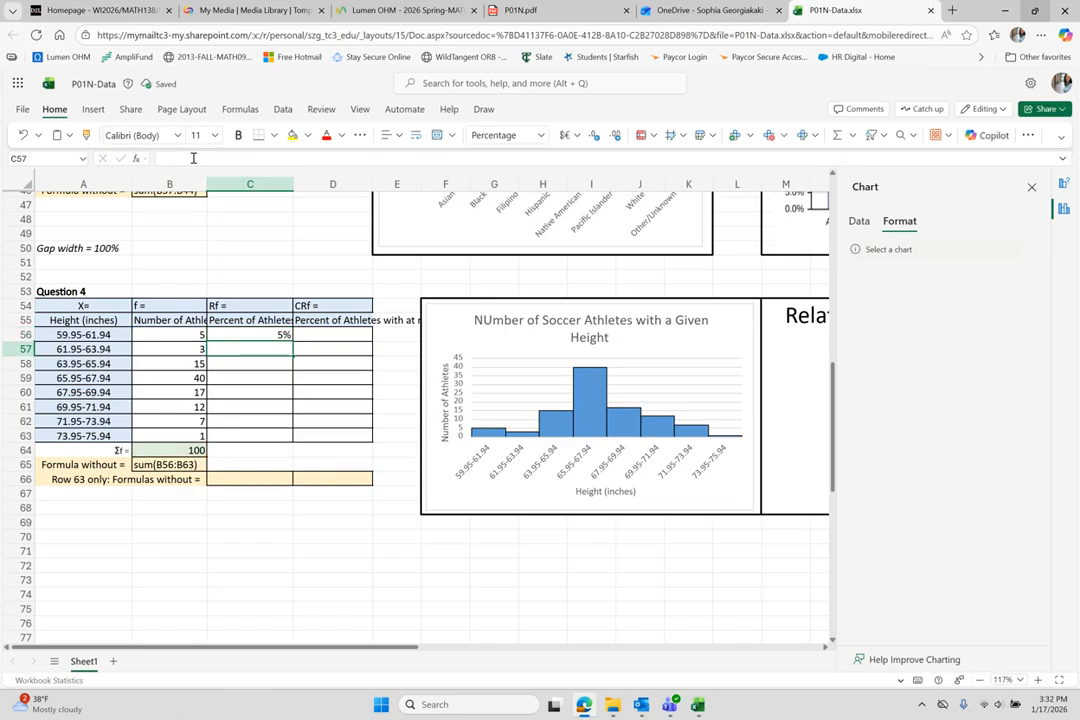
Copy the relative frequency formula from C56 and paste it into C57 through C63
{"action": "key", "text": "ctrl+c"}
{"action": "key", "text": "Down"}
{"action": "key", "text": "shift+Down"}
{"action": "key", "text": "shift+Down"}
{"action": "key", "text": "shift+Down"}
{"action": "key", "text": "shift+Down"}
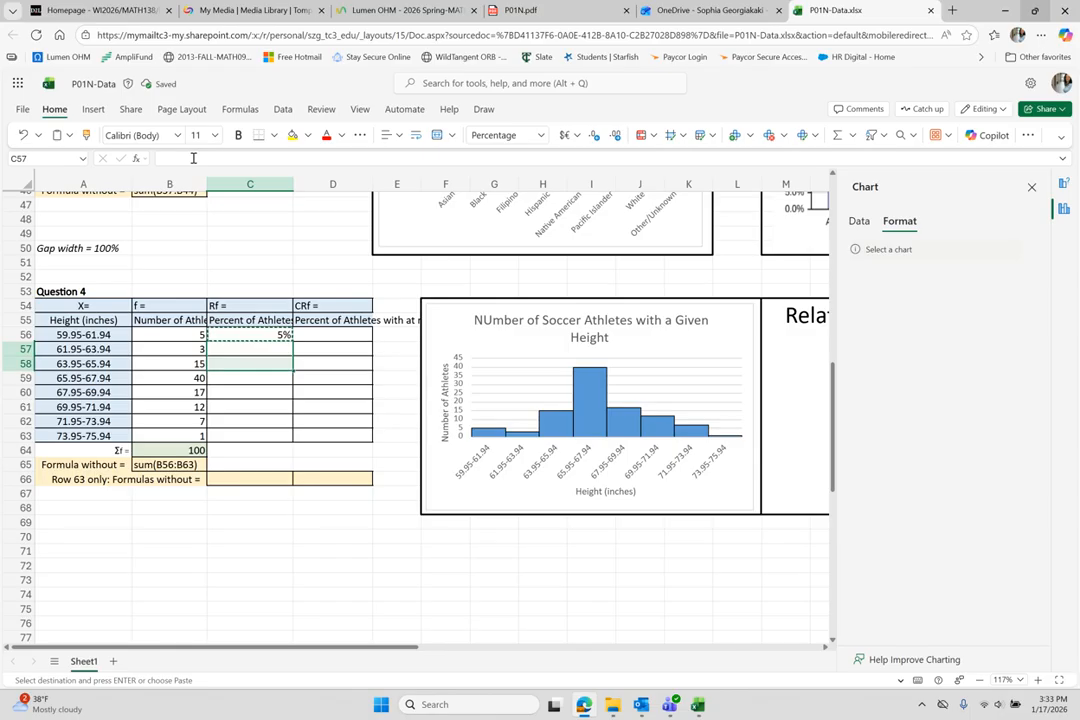
{"action": "key", "text": "ctrl+a"}
{"action": "key", "text": "shift+Down"}
{"action": "key", "text": "shift+Up"}
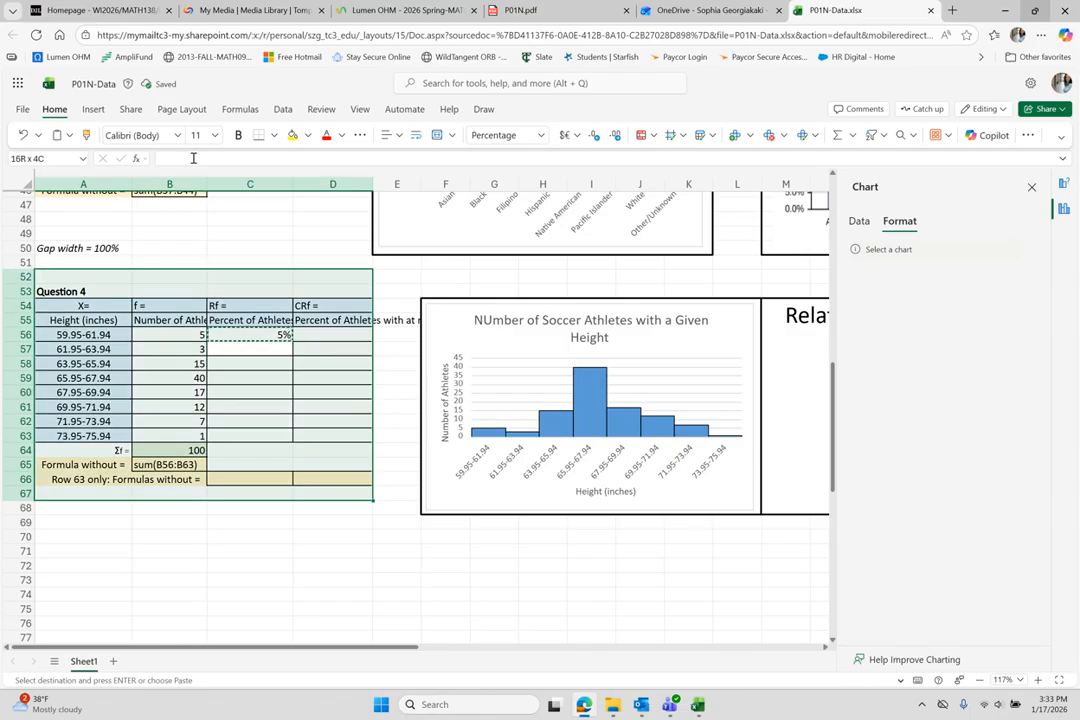
{"action": "left_click", "coordinate": [228, 333]}
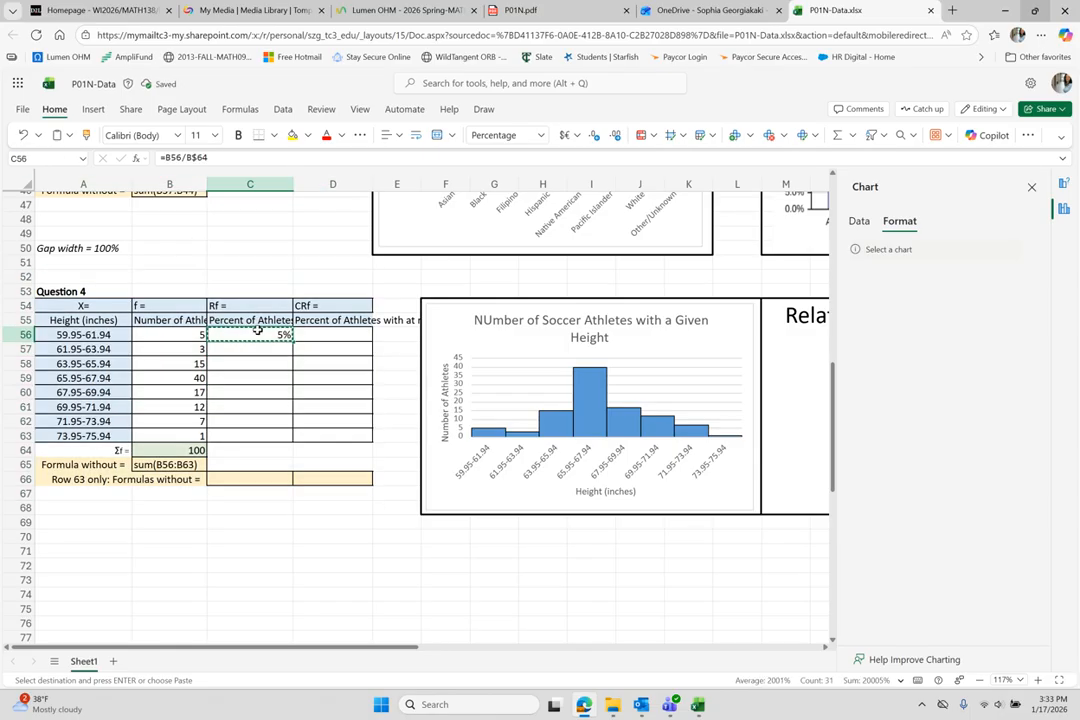
{"action": "left_click_drag", "start_coordinate": [253, 353], "coordinate": [253, 432]}
{"action": "key", "text": "ctrl+v"}
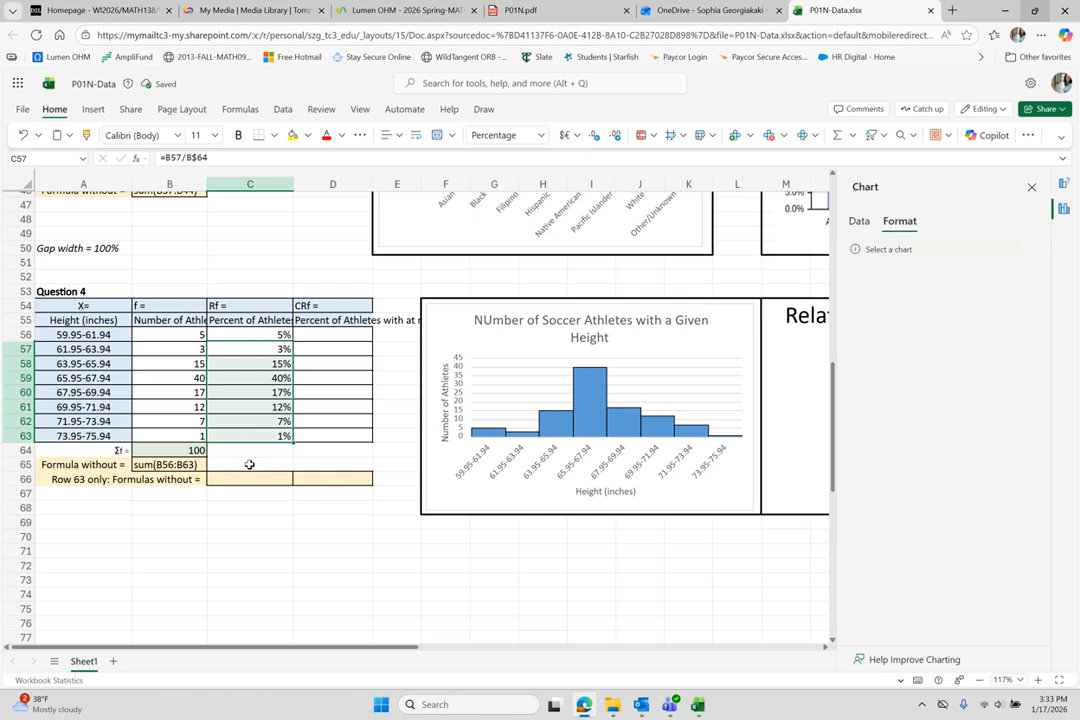
Copy C63's formula without its equals sign into cell C66, so it reads B63/B$64
{"action": "left_click", "coordinate": [248, 465]}
{"action": "key", "text": "ctrl+a"}
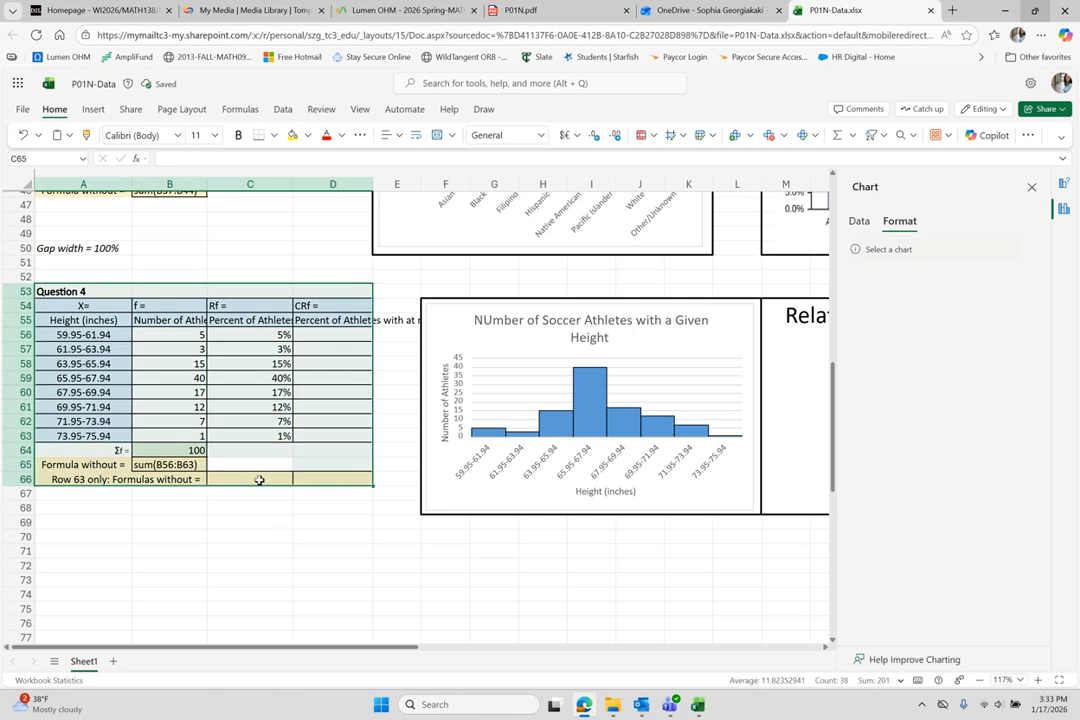
{"action": "key", "text": "Down"}
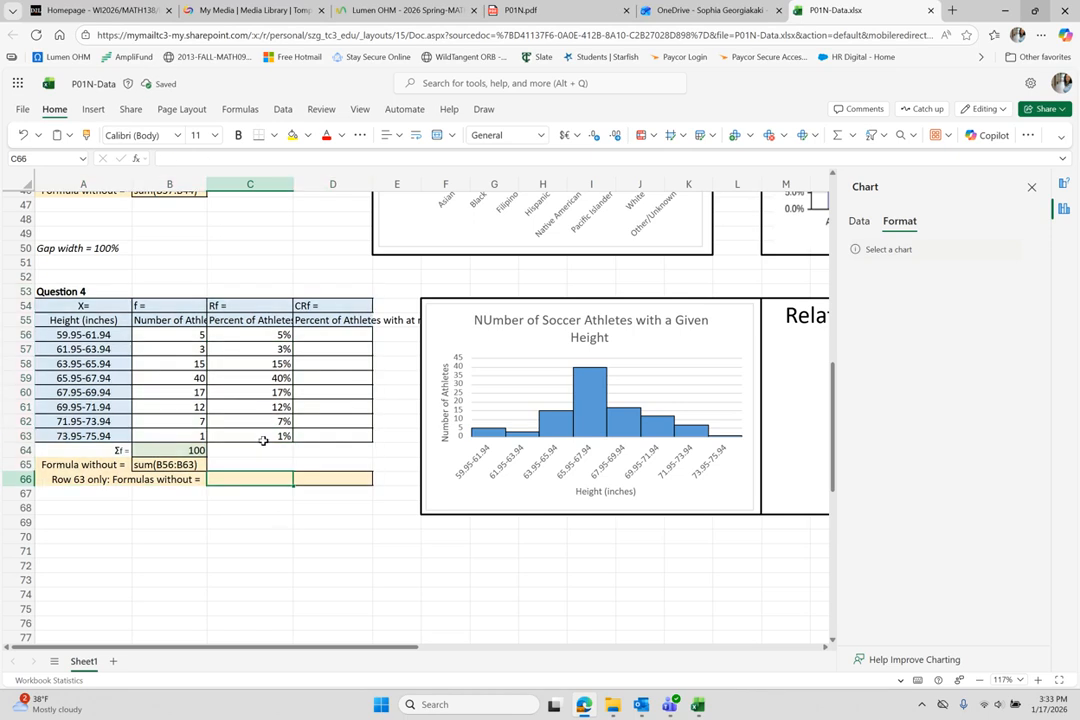
{"action": "left_click", "coordinate": [262, 432]}
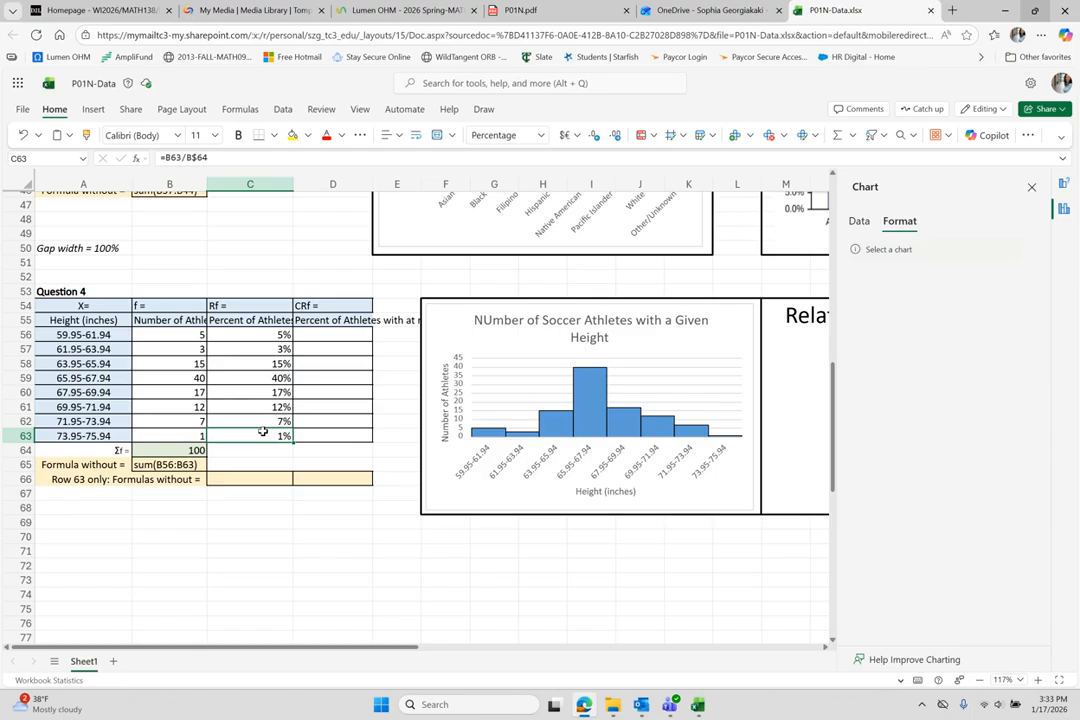
{"action": "left_click_drag", "start_coordinate": [208, 158], "coordinate": [163, 158]}
{"action": "key", "text": "Return"}
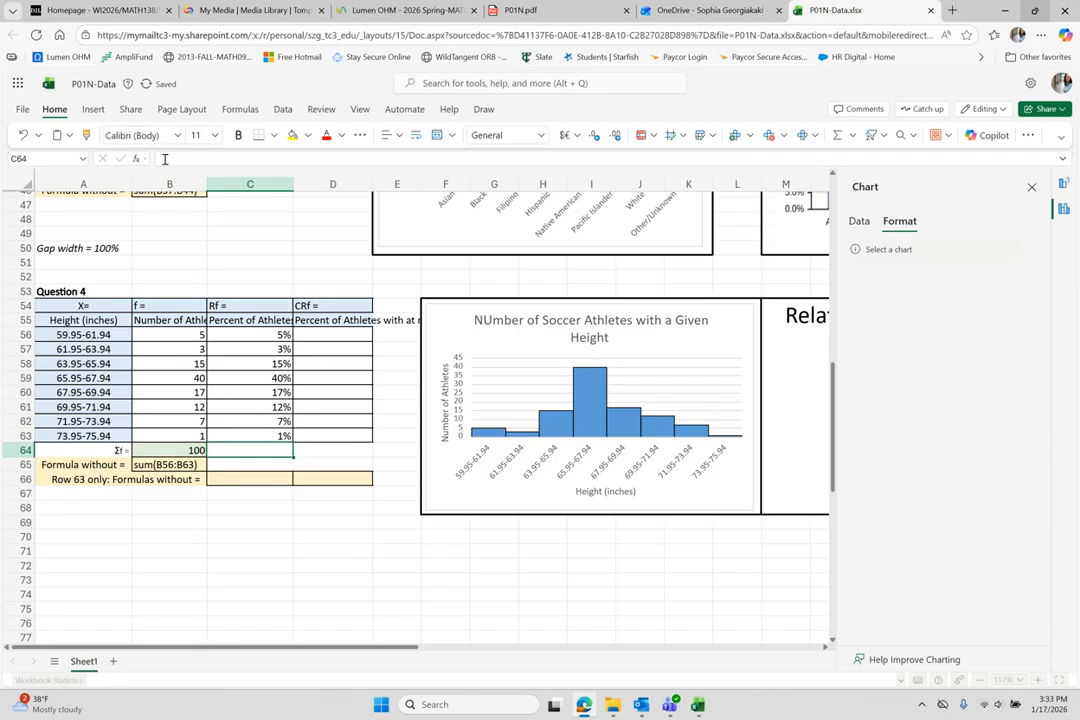
{"action": "key", "text": "Return"}
{"action": "left_click", "coordinate": [165, 158]}
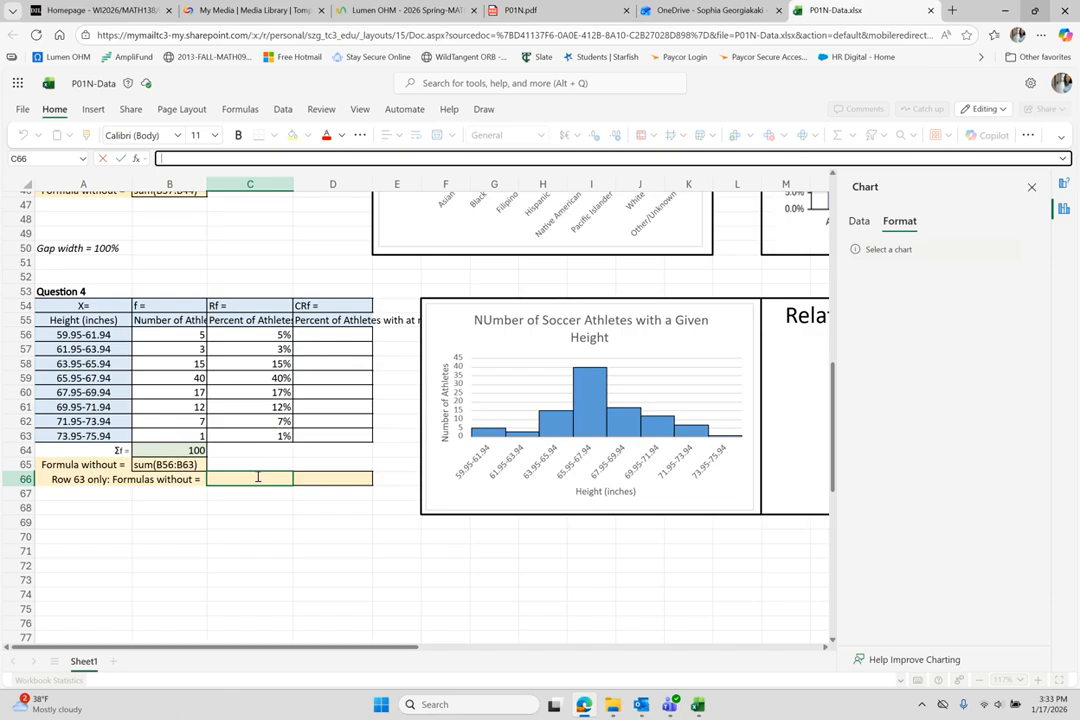
{"action": "type", "text": "B63/B$"}
{"action": "type", "text": "64"}
{"action": "key", "text": "Return"}
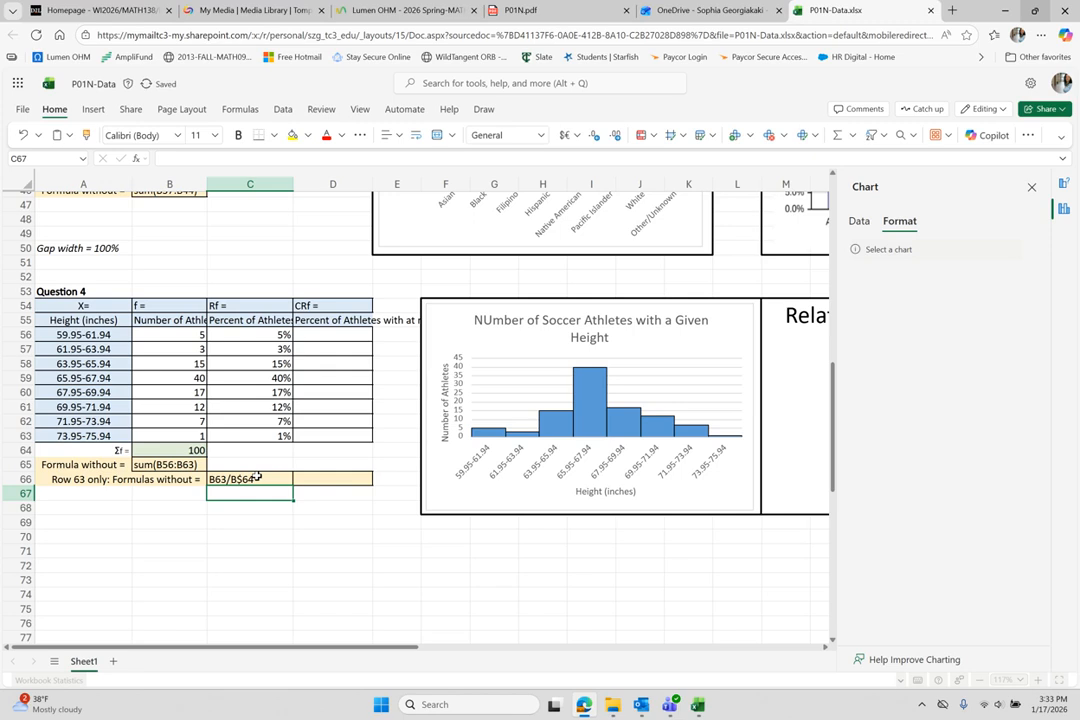
{"action": "left_click", "coordinate": [89, 322]}
{"action": "key", "text": "ctrl+a"}
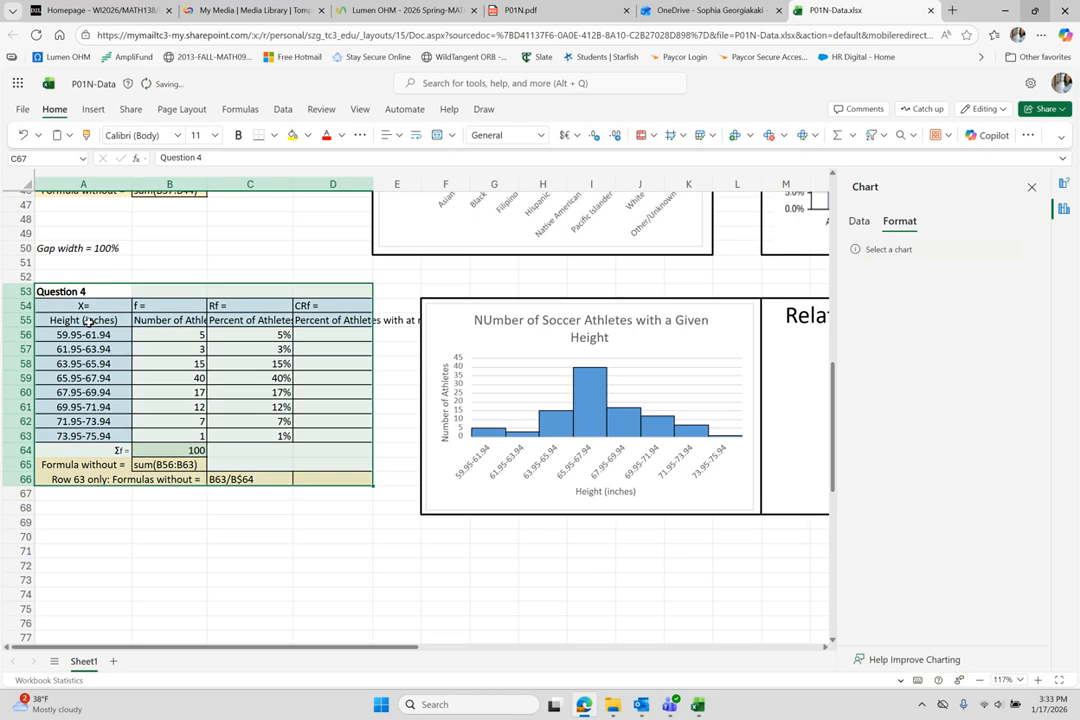
{"action": "left_click", "coordinate": [111, 577]}
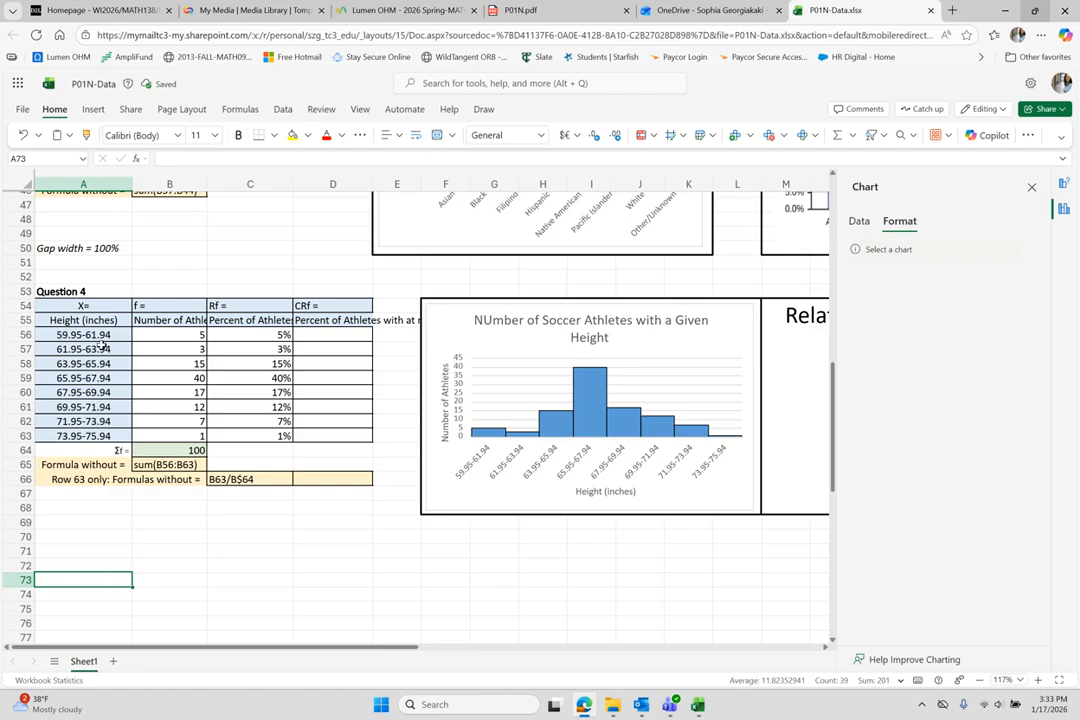
Insert the recommended column chart of Percent of Athletes by height from A55:A63 and C55:C63
{"action": "left_click_drag", "start_coordinate": [100, 320], "coordinate": [90, 436]}
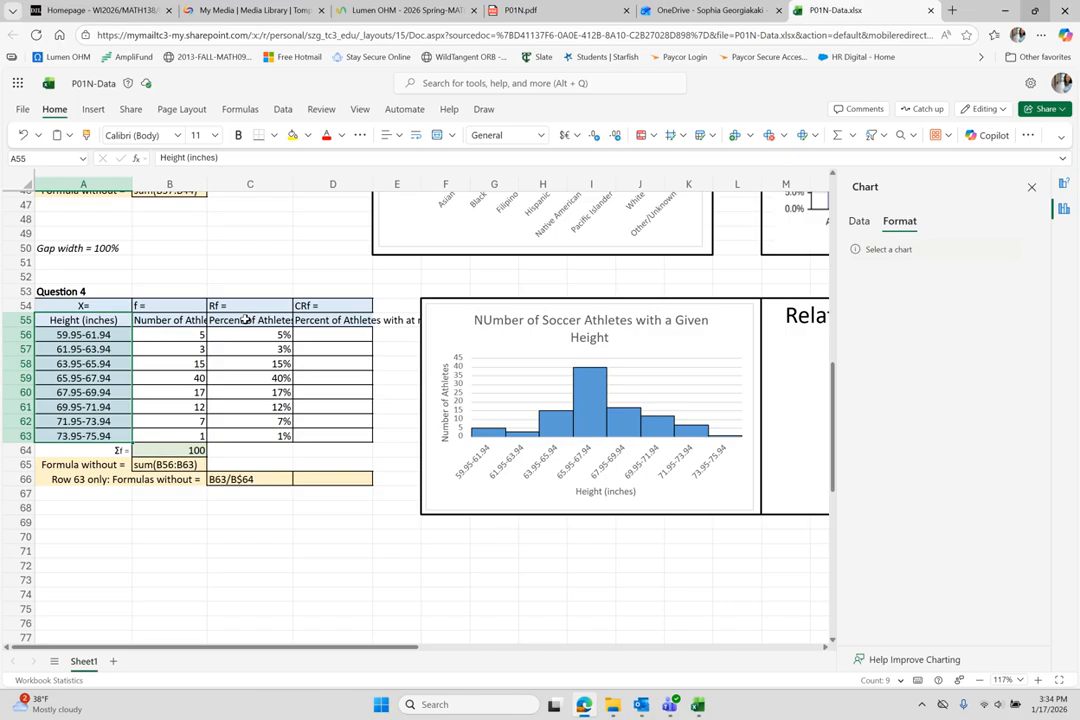
{"action": "left_click_drag", "start_coordinate": [245, 319], "coordinate": [250, 436]}
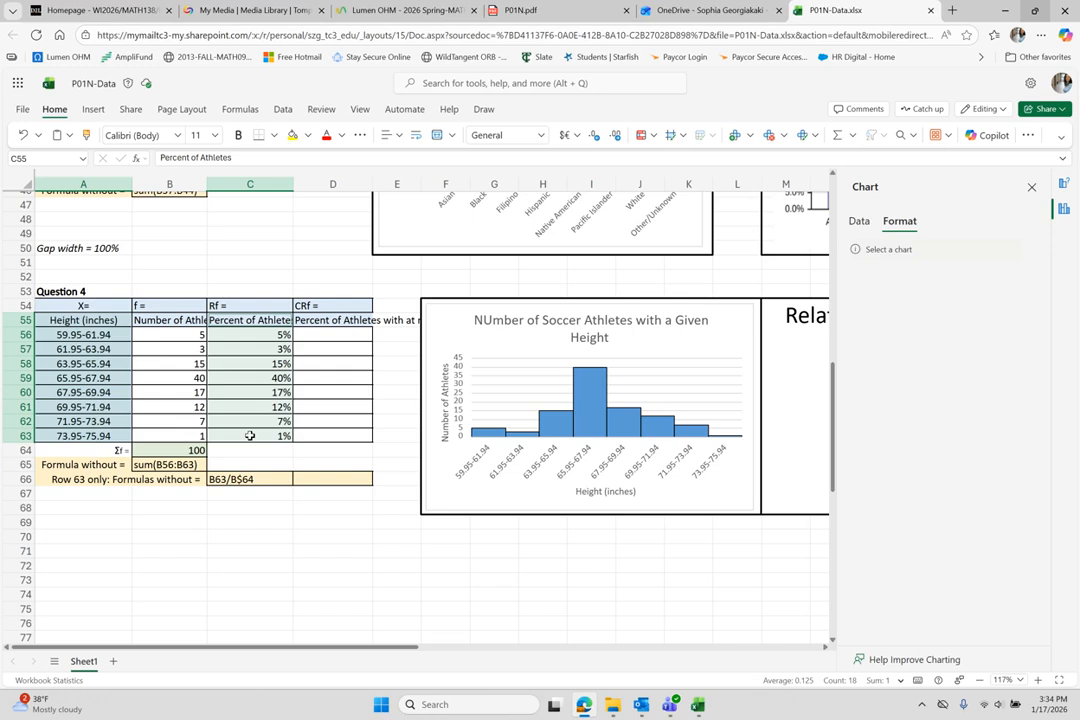
{"action": "left_click", "coordinate": [95, 109]}
{"action": "left_click", "coordinate": [412, 135]}
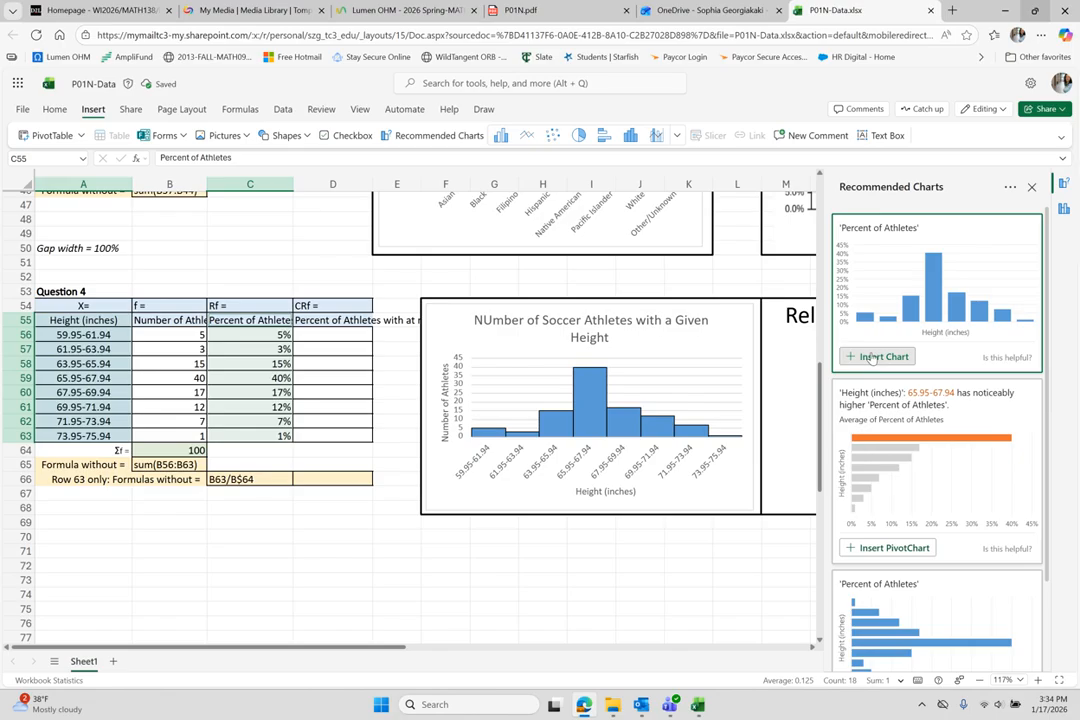
{"action": "left_click", "coordinate": [872, 357]}
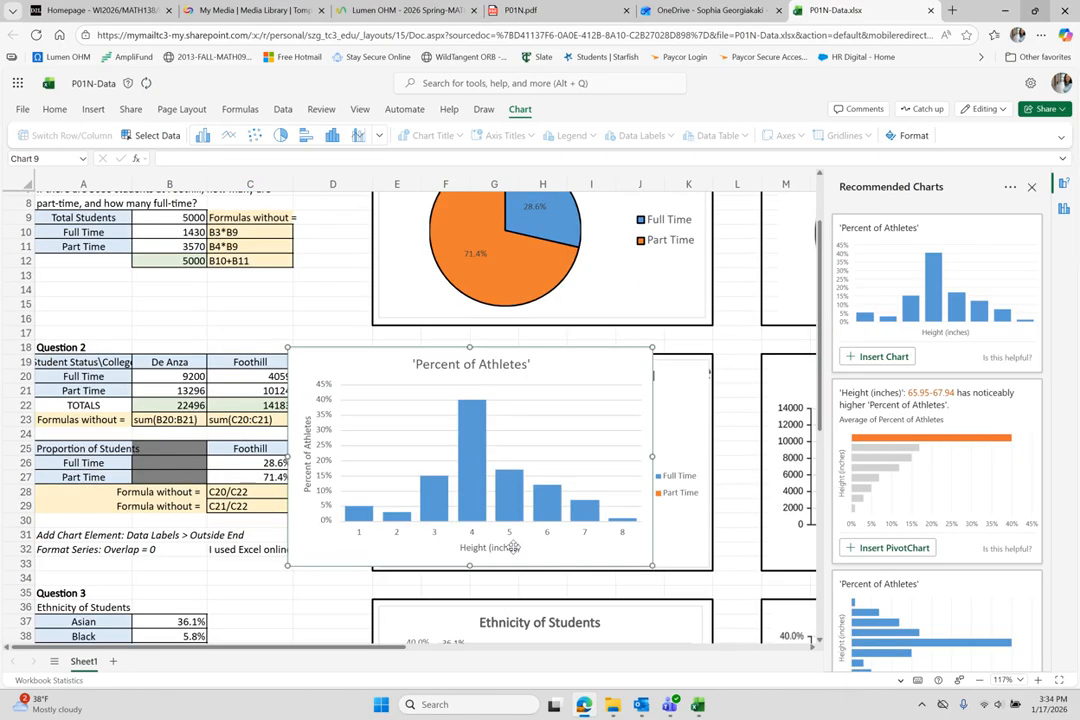
Move the Percent of Athletes chart to Question 4's relative frequency box and resize it to fit inside
{"action": "scroll", "coordinate": [512, 547], "scroll_direction": "down", "scroll_amount": 4}
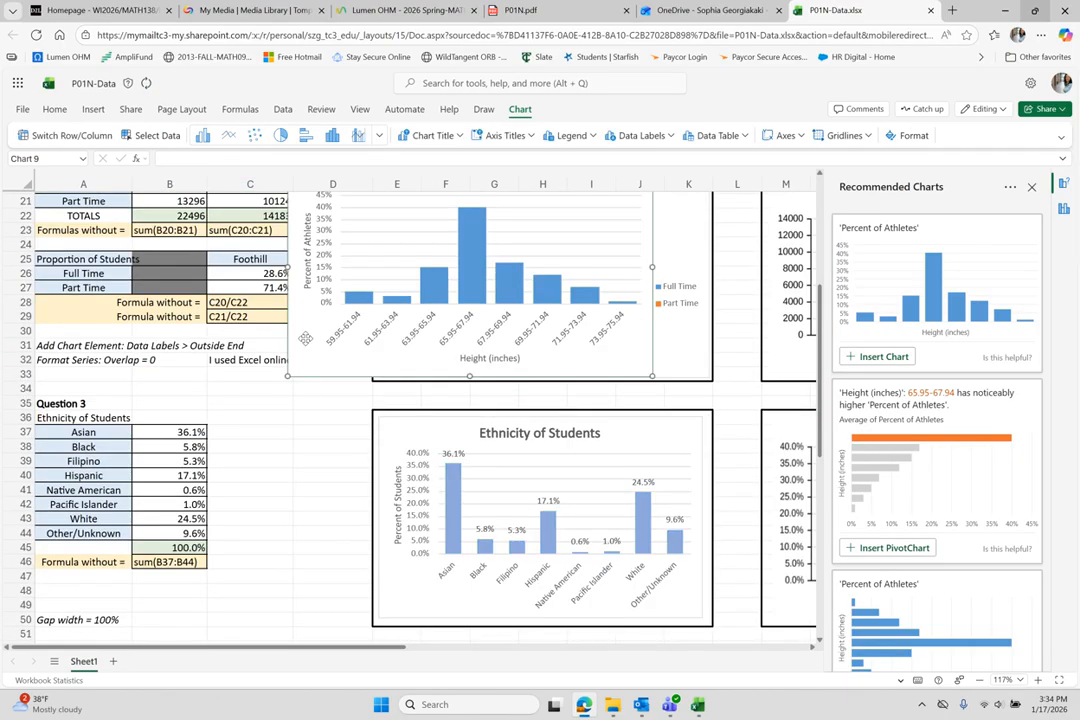
{"action": "left_click_drag", "start_coordinate": [305, 338], "coordinate": [389, 461]}
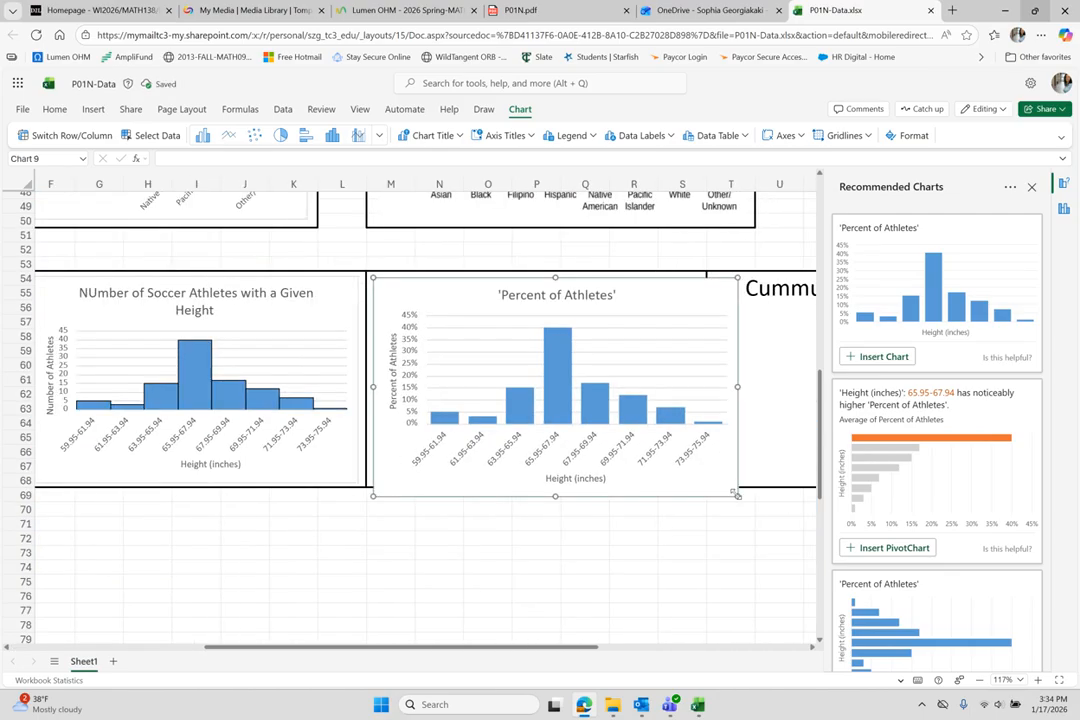
{"action": "left_click_drag", "start_coordinate": [736, 494], "coordinate": [701, 478]}
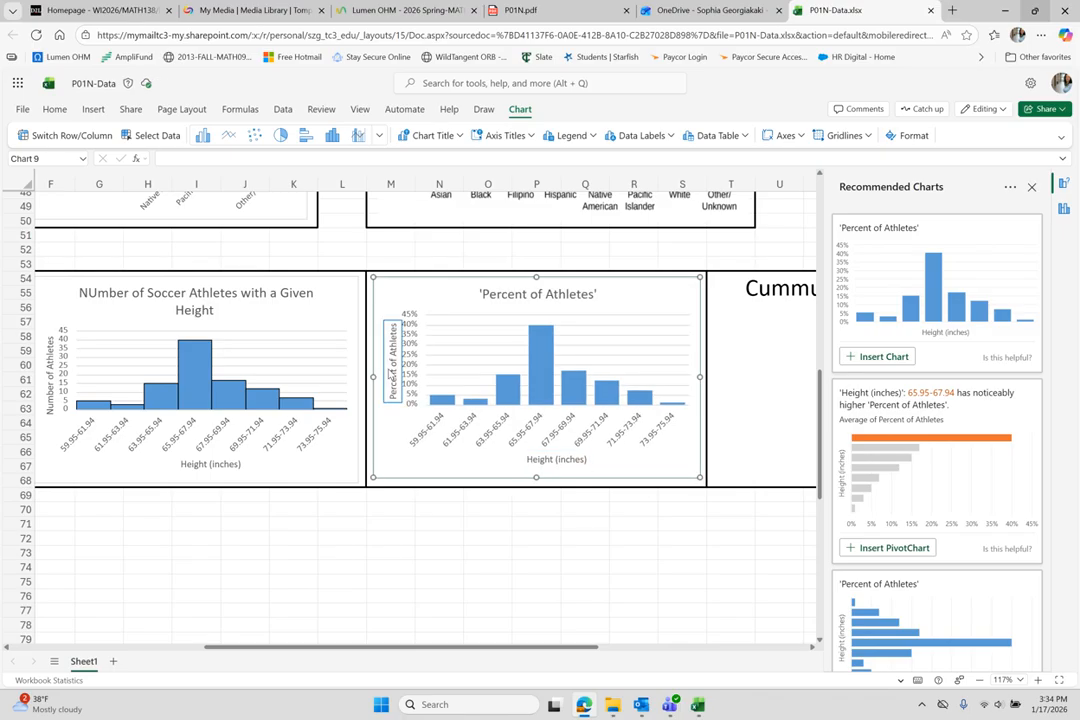
Change the Percent of Athletes chart's title to "Percent of Soccer Athletes with a Given Height"
{"action": "left_click", "coordinate": [533, 294]}
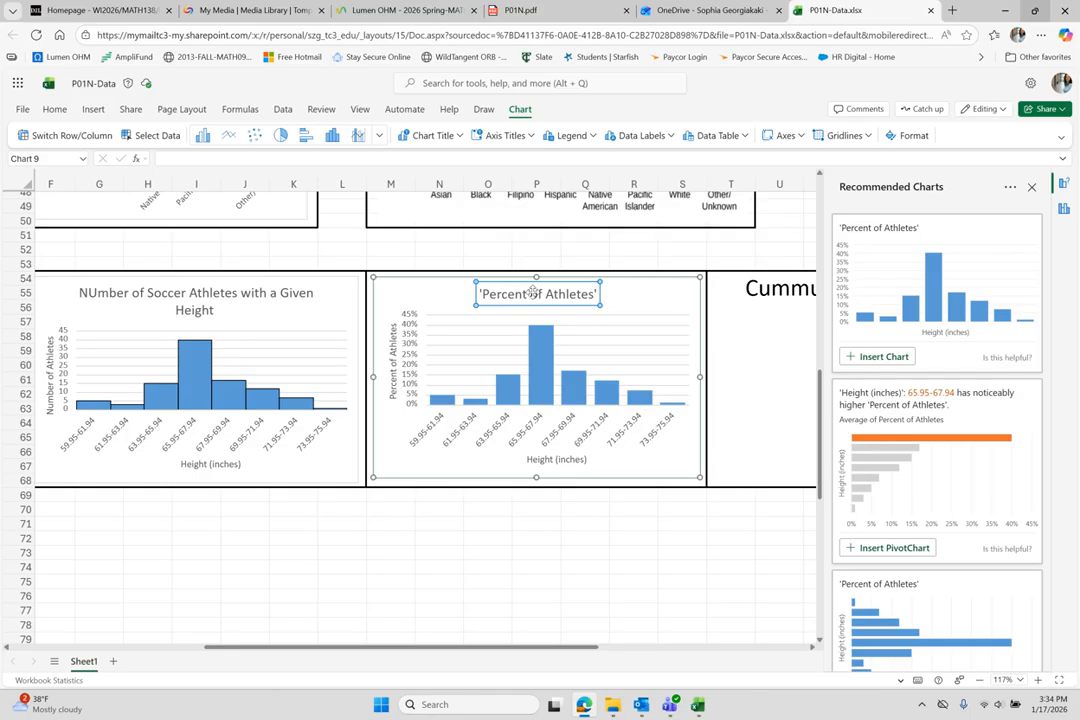
{"action": "double_click", "coordinate": [533, 293]}
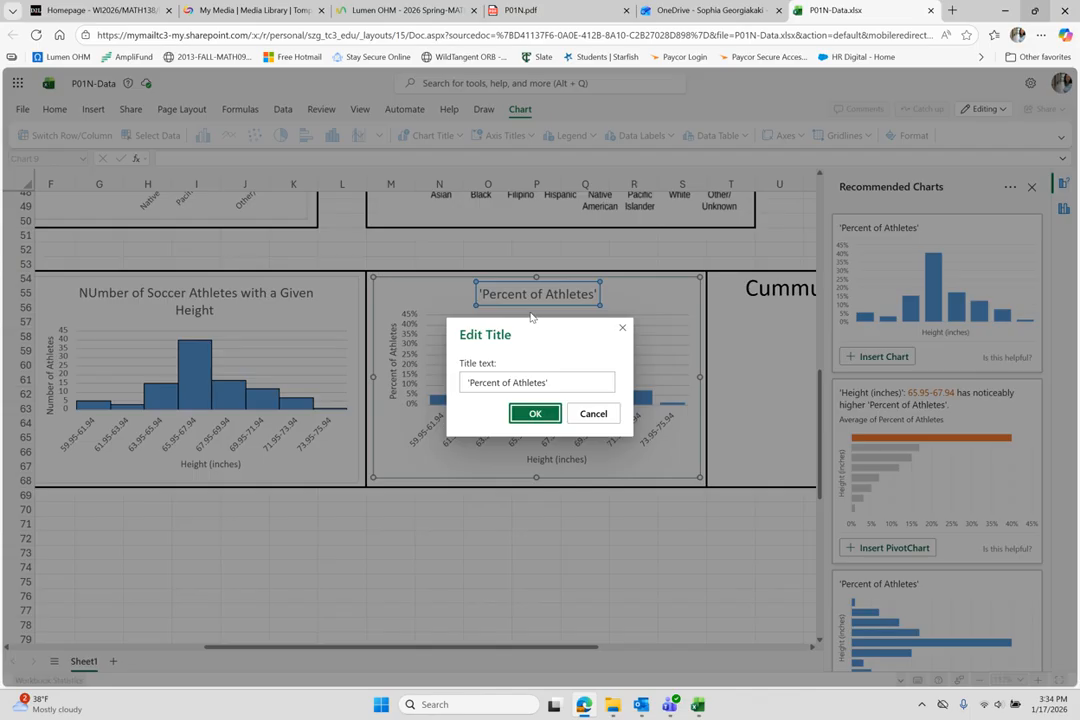
{"action": "left_click_drag", "start_coordinate": [559, 382], "coordinate": [458, 388]}
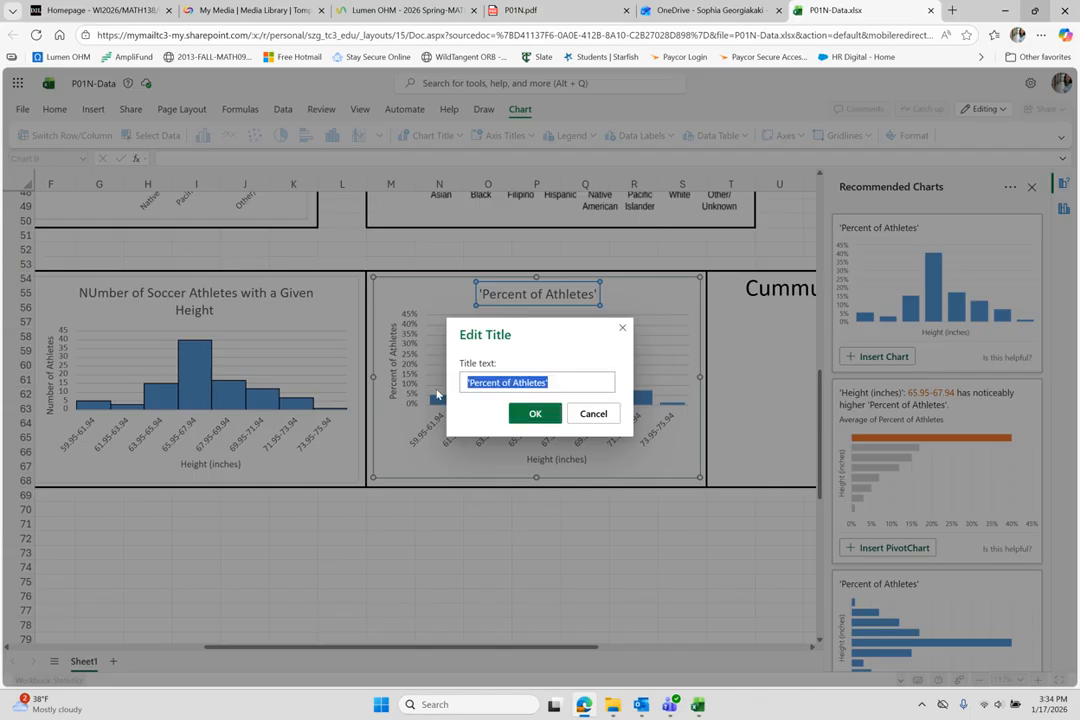
{"action": "type", "text": "Percent"}
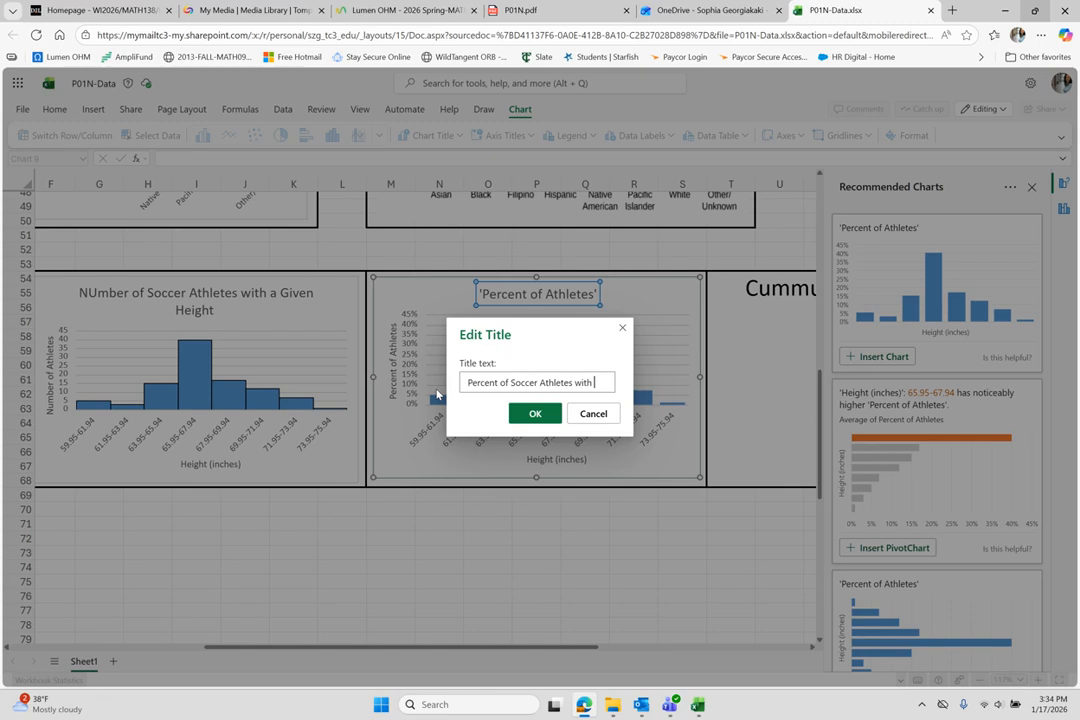
{"action": "type", "text": "of Soccer Athletes with a Given Heigh"}
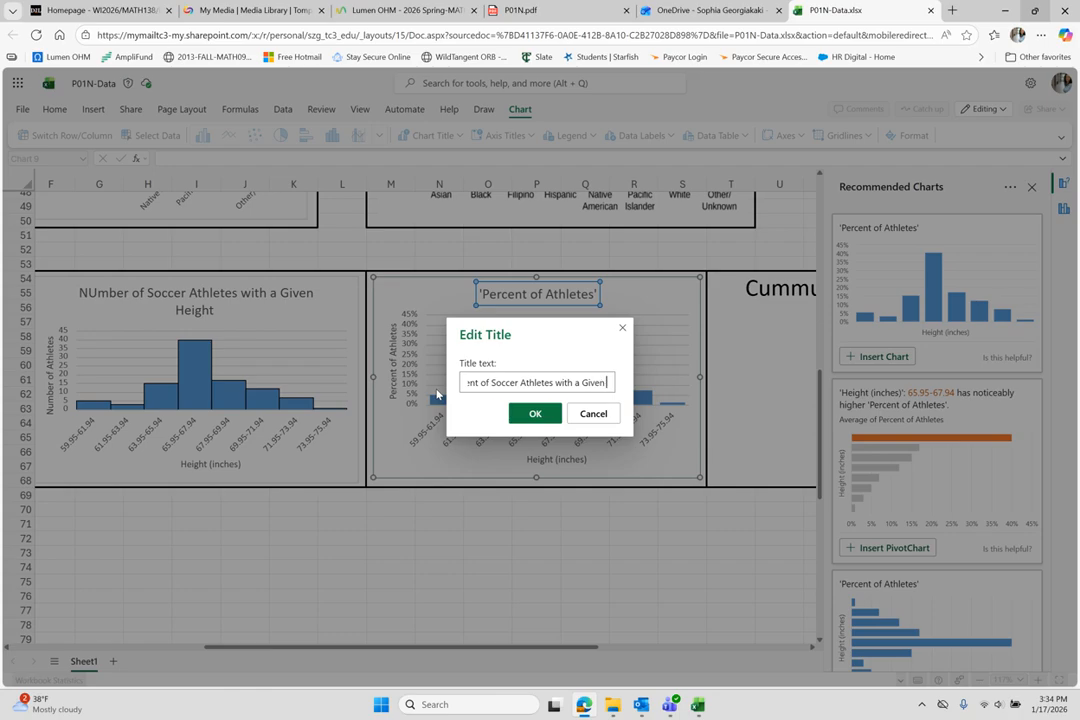
{"action": "key", "text": "BackSpace"}
{"action": "key", "text": "BackSpace"}
{"action": "key", "text": "BackSpace"}
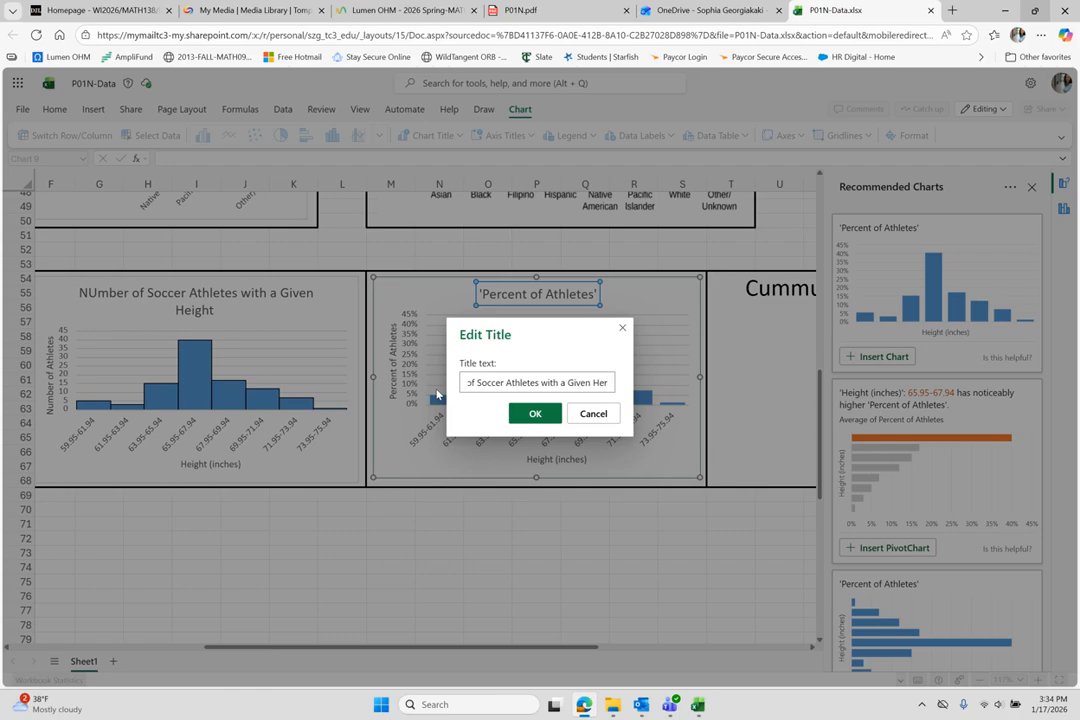
{"action": "type", "text": "ight"}
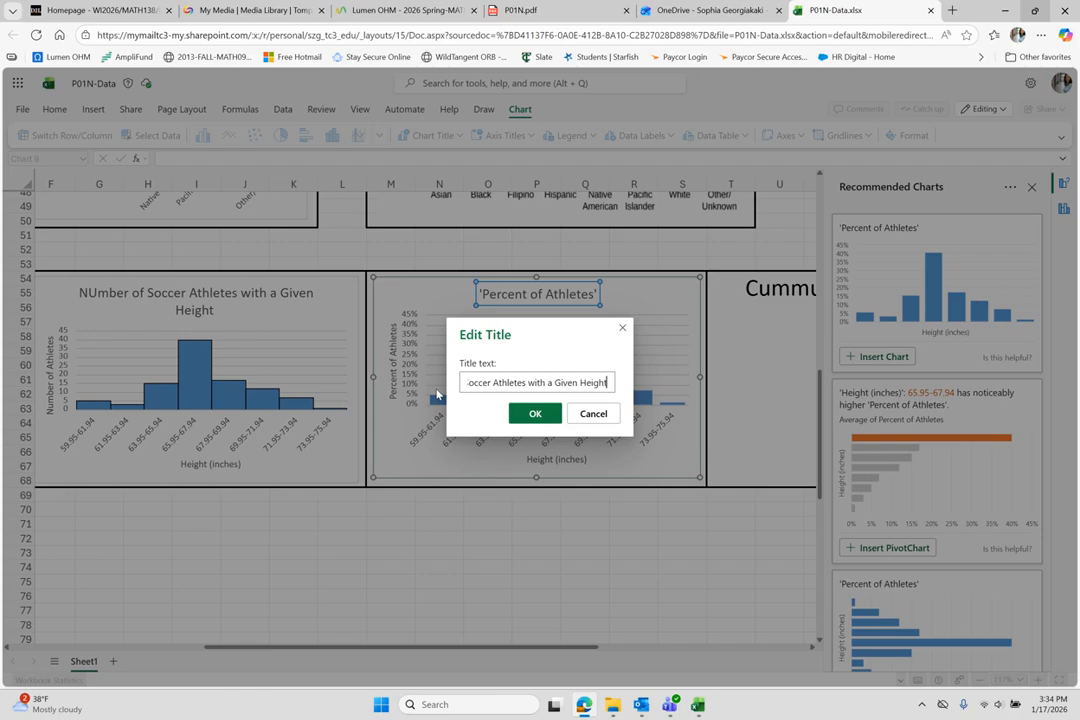
{"action": "left_click", "coordinate": [535, 413]}
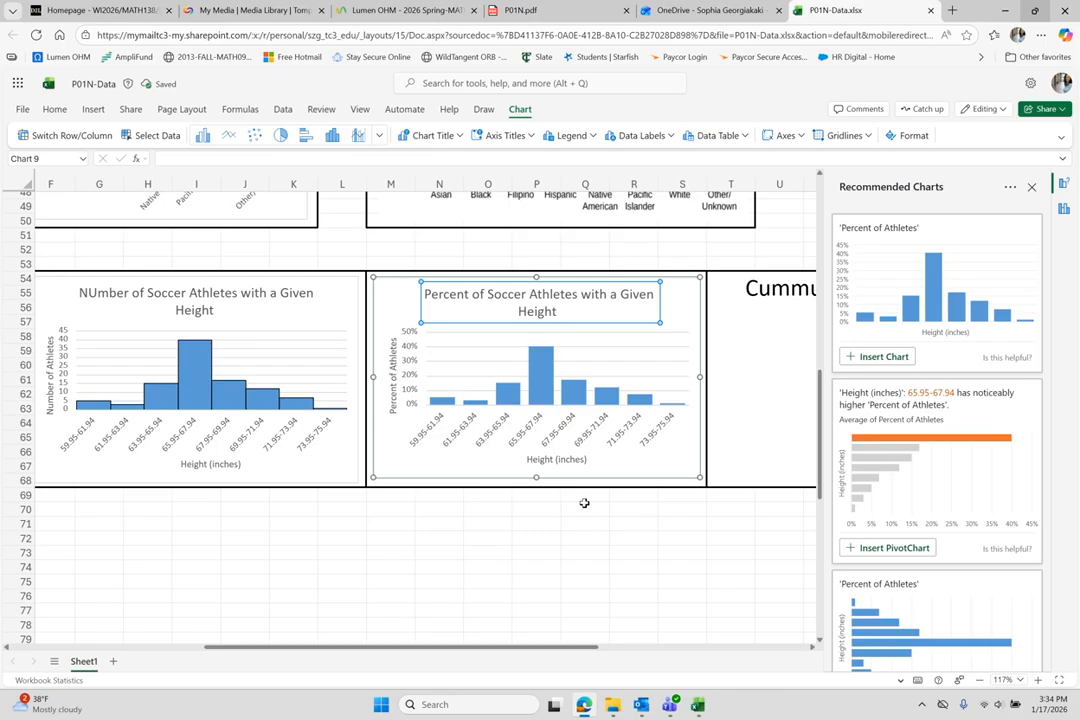
Set the gap width of the Percent of Athletes chart's columns to 0
{"action": "right_click", "coordinate": [545, 392]}
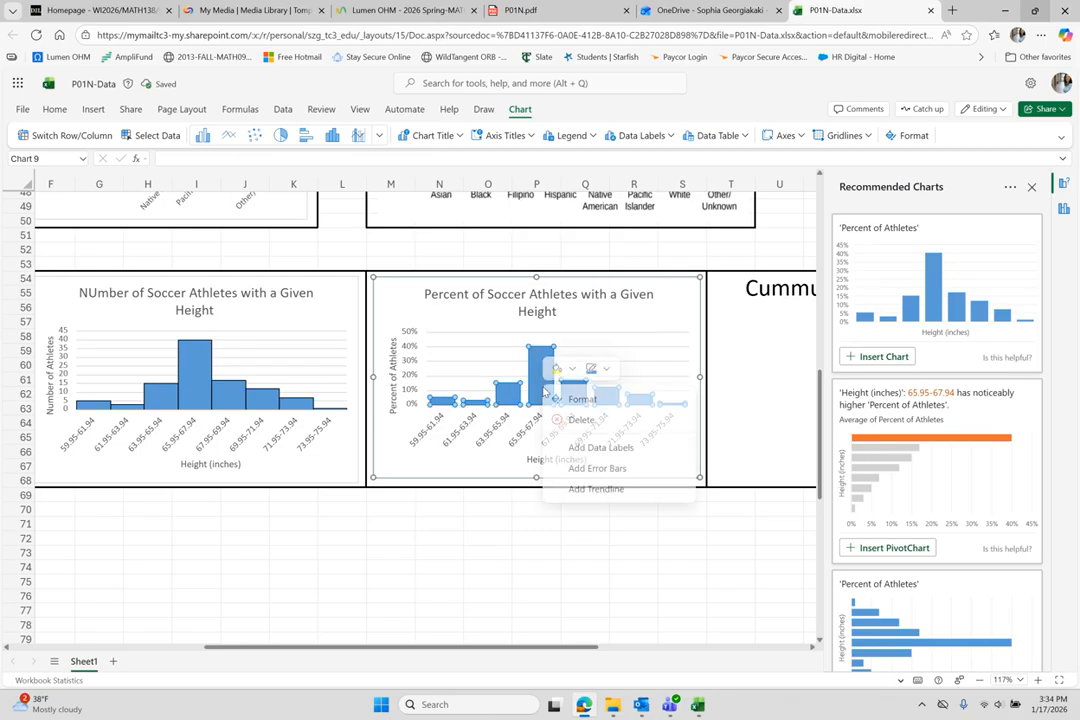
{"action": "left_click", "coordinate": [584, 404]}
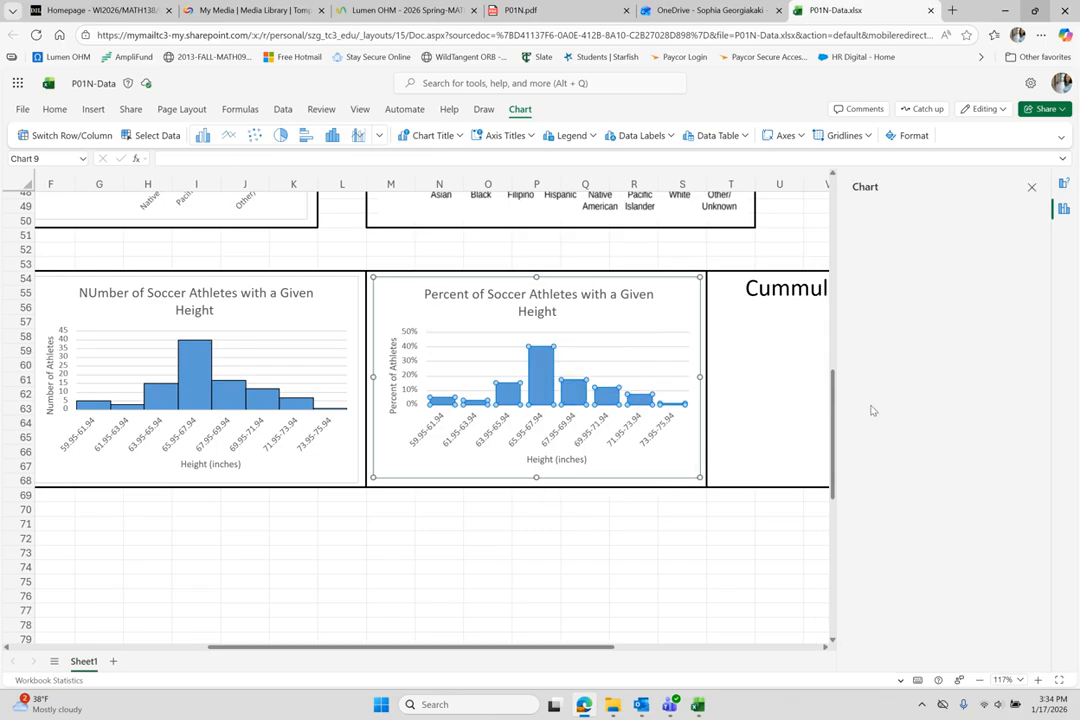
{"action": "left_click", "coordinate": [857, 294]}
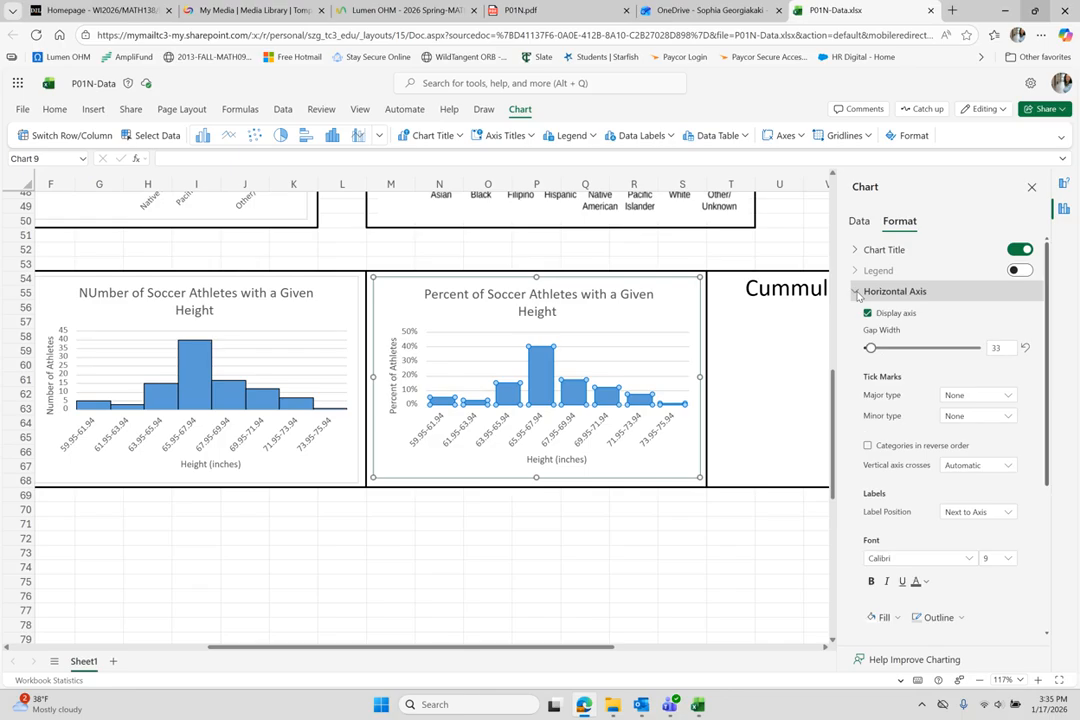
{"action": "left_click_drag", "start_coordinate": [871, 349], "coordinate": [863, 349]}
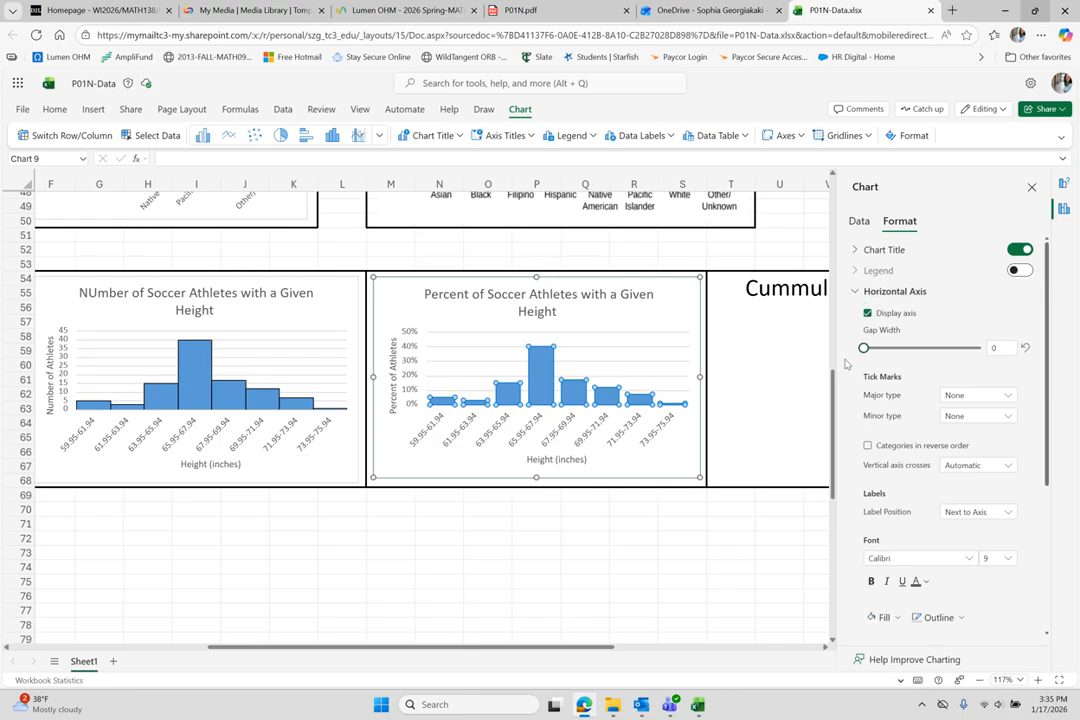
Give the Percent of Athletes series a black outline
{"action": "left_click", "coordinate": [856, 293]}
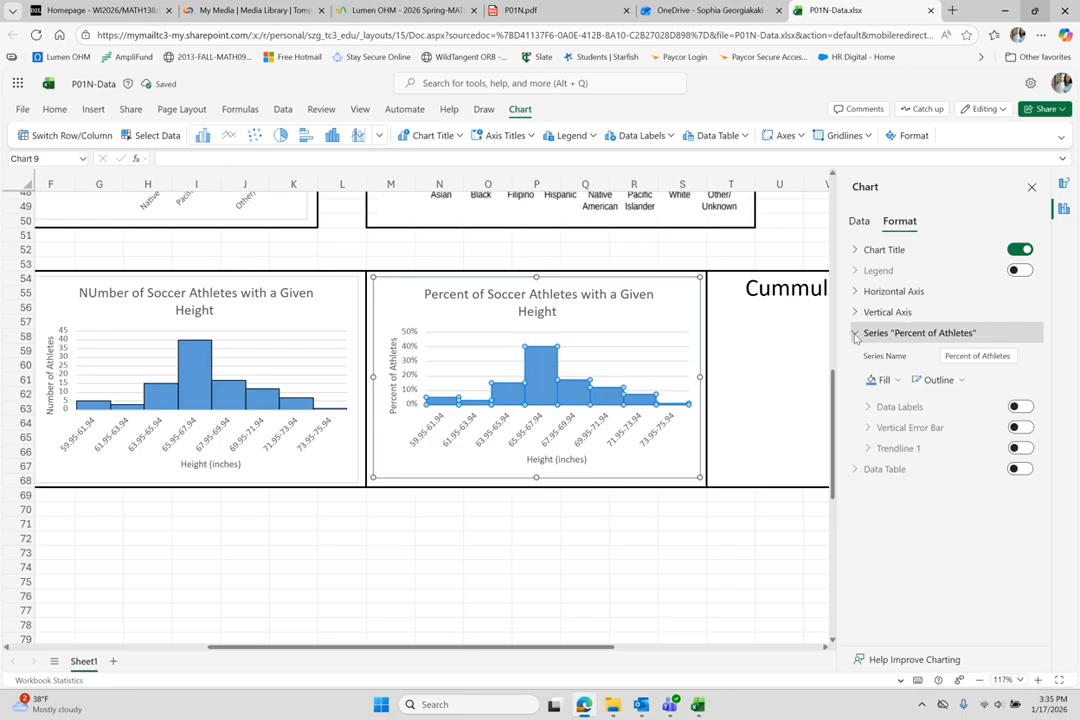
{"action": "left_click", "coordinate": [963, 382]}
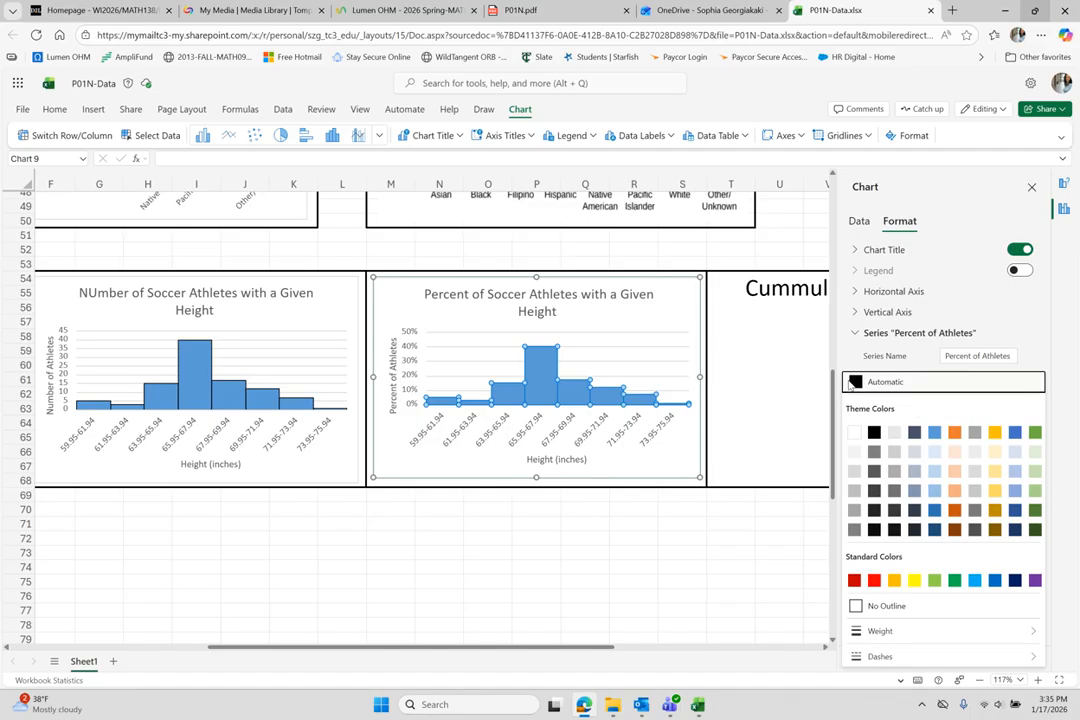
{"action": "left_click", "coordinate": [855, 385]}
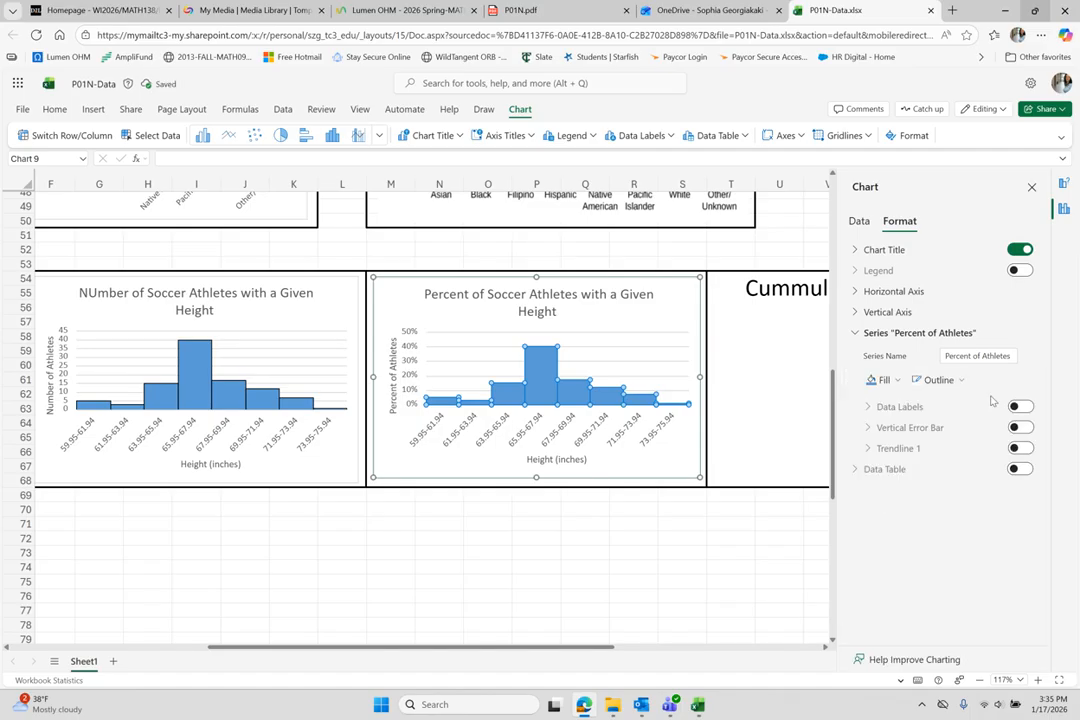
{"action": "left_click", "coordinate": [961, 380]}
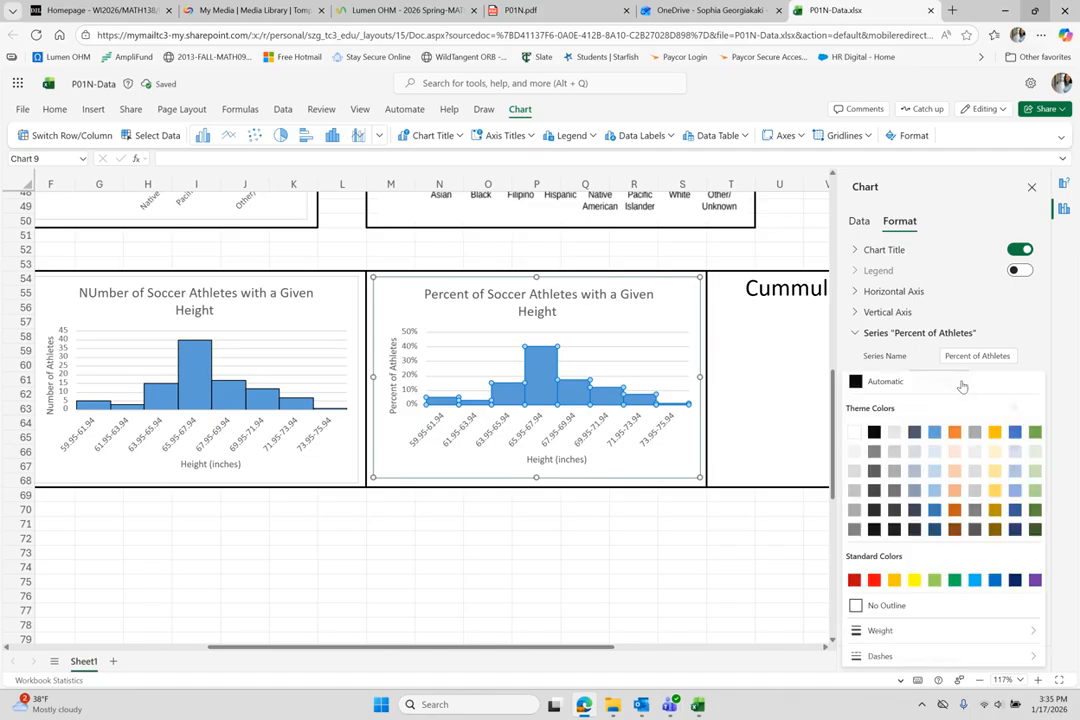
{"action": "left_click", "coordinate": [874, 432]}
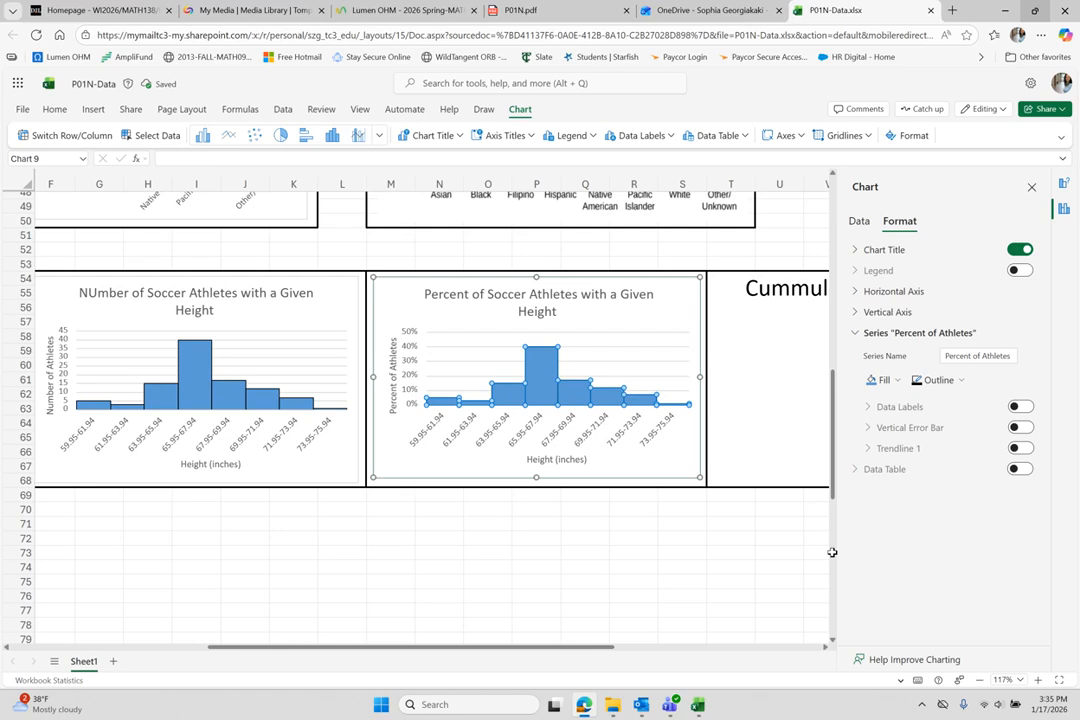
{"action": "left_click", "coordinate": [664, 556]}
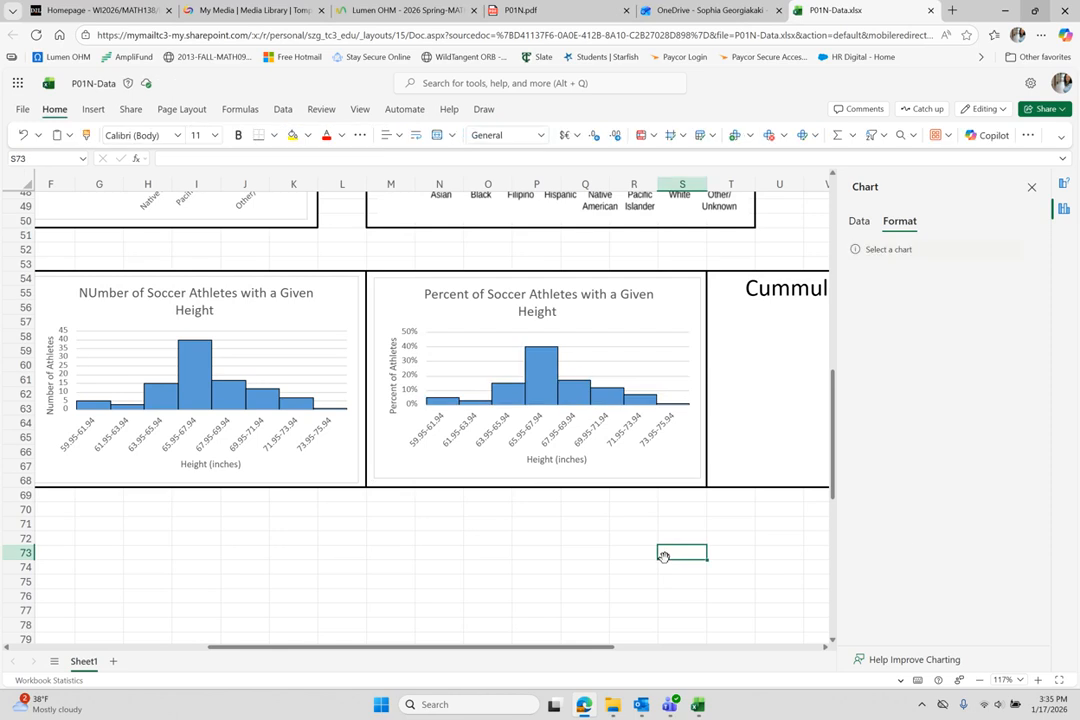
Enter =C56 in cell D56 as the first cumulative relative frequency of Question 4's table
{"action": "scroll", "coordinate": [664, 556], "scroll_direction": "left", "scroll_amount": 5}
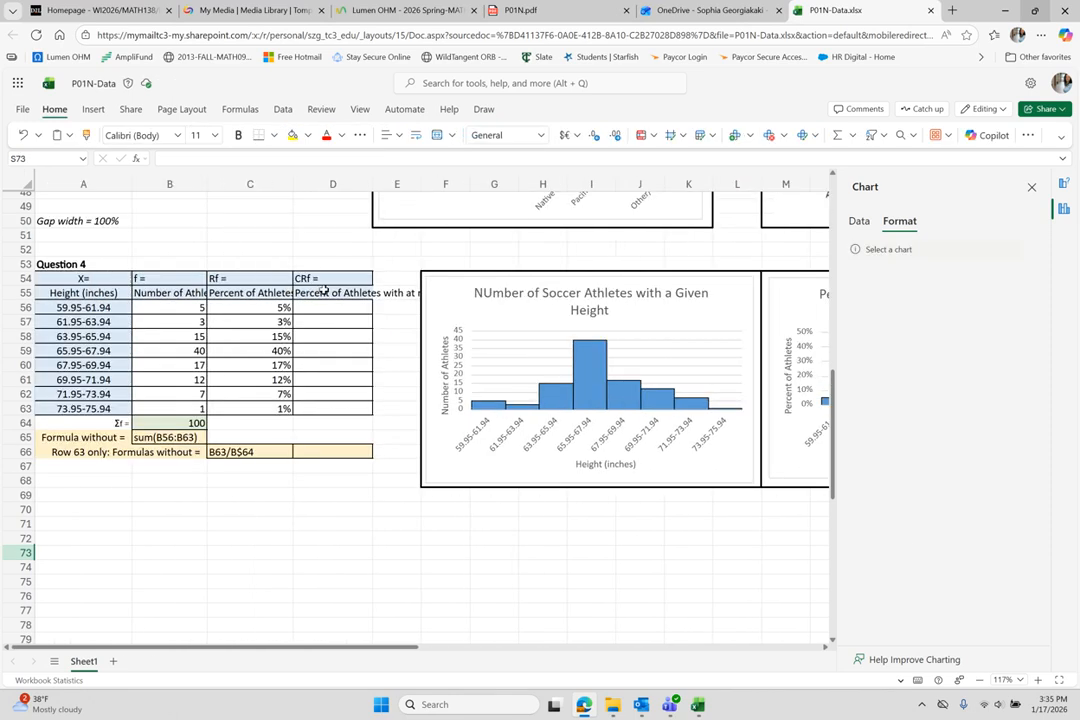
{"action": "left_click", "coordinate": [313, 307]}
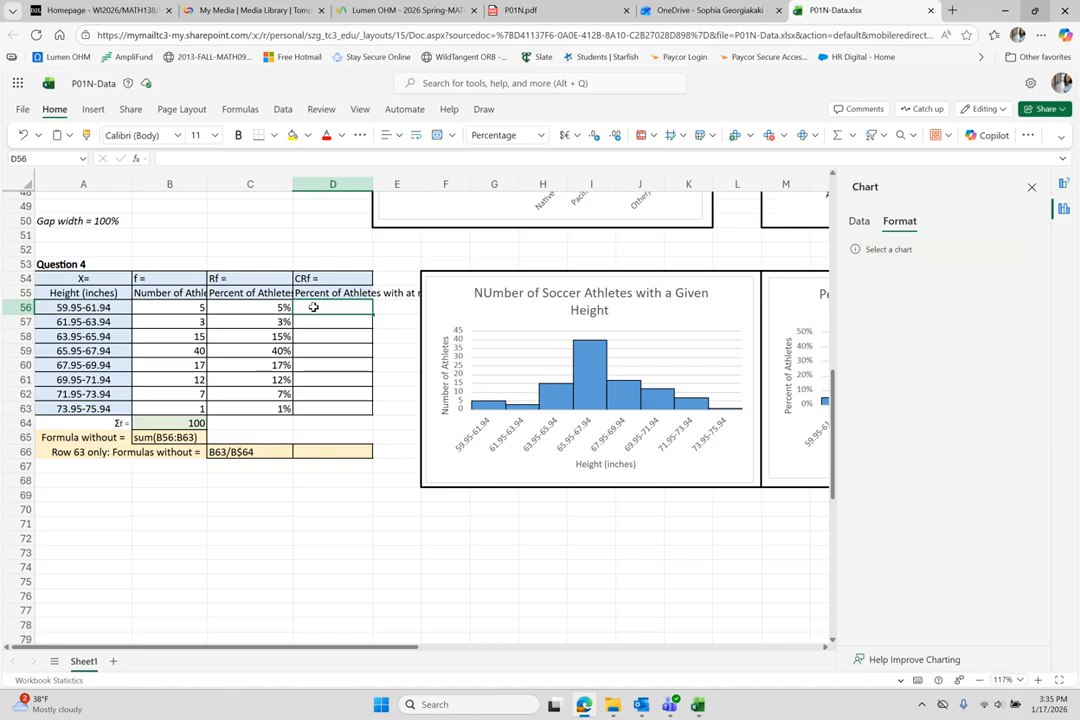
{"action": "type", "text": "="}
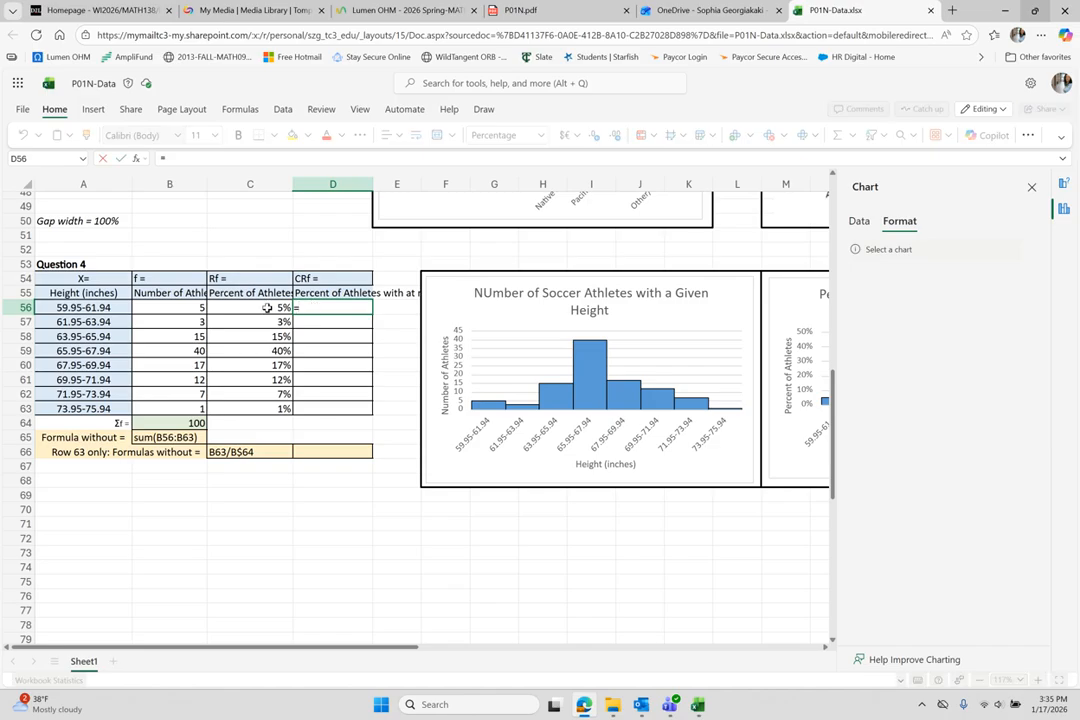
{"action": "left_click", "coordinate": [265, 307]}
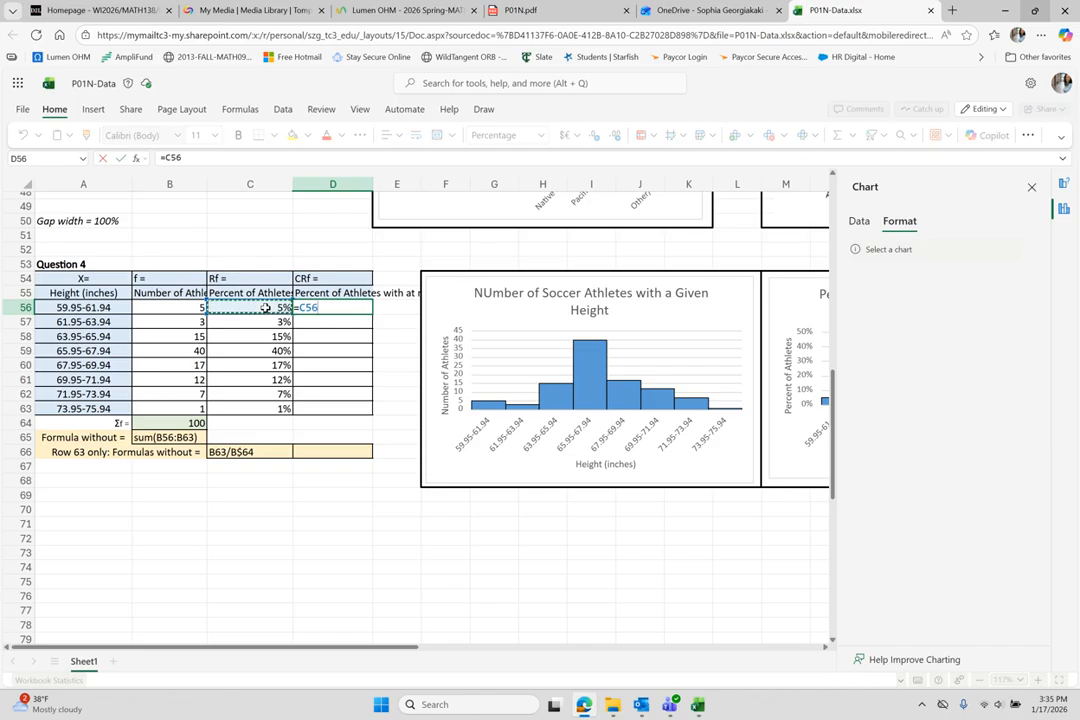
{"action": "key", "text": "Return"}
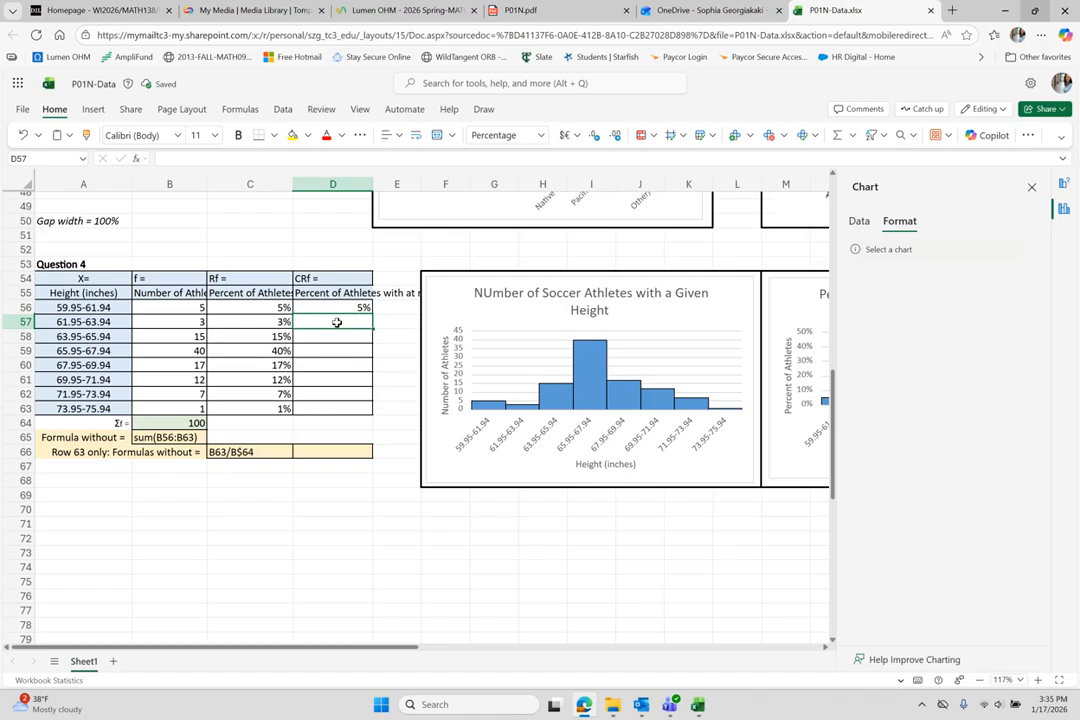
Enter the running total formula =C57+D56 in cell D57
{"action": "type", "text": "="}
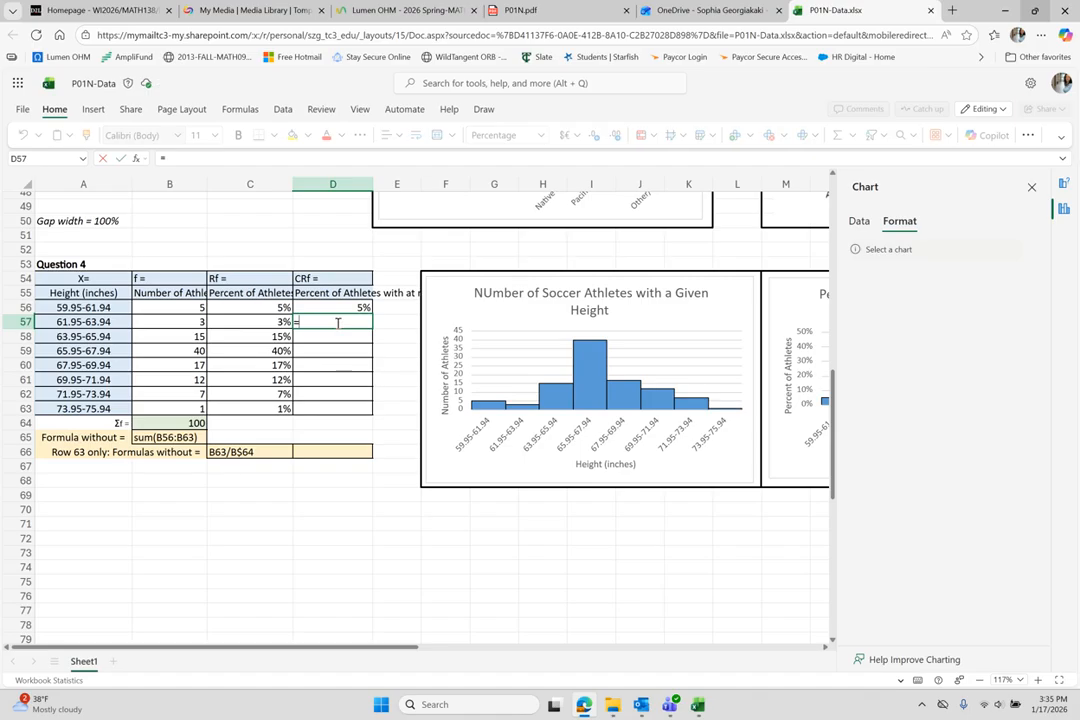
{"action": "left_click", "coordinate": [257, 321]}
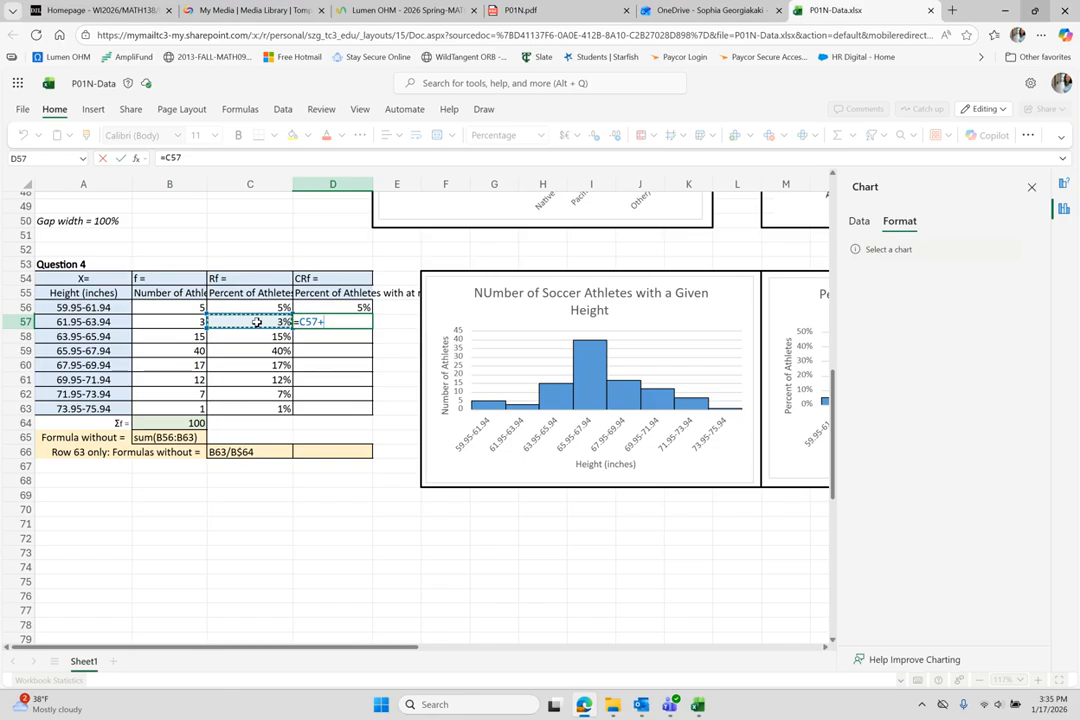
{"action": "type", "text": "+"}
{"action": "left_click", "coordinate": [342, 307]}
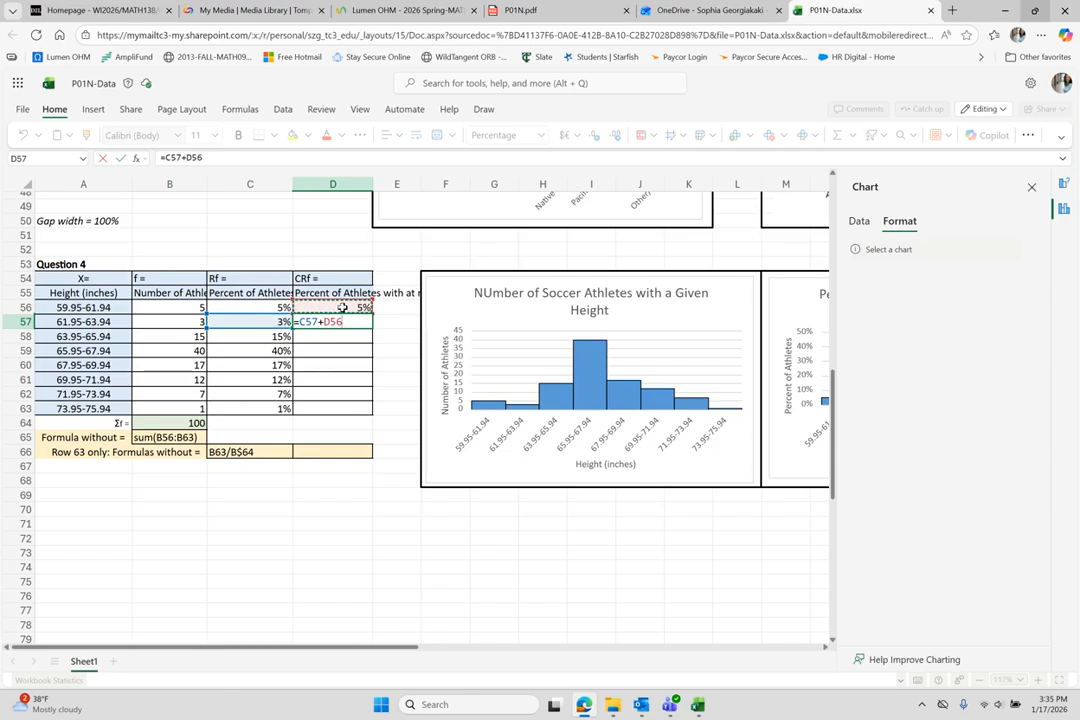
{"action": "key", "text": "Return"}
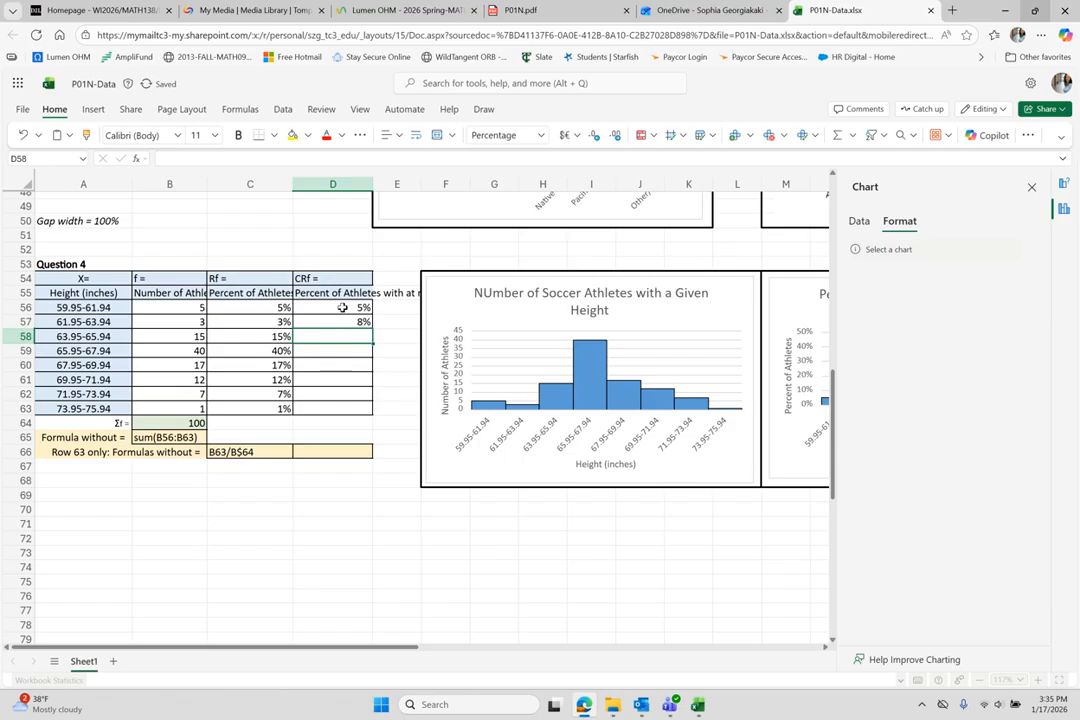
Copy D57's cumulative formula into cells D58 through D63
{"action": "key", "text": "Up"}
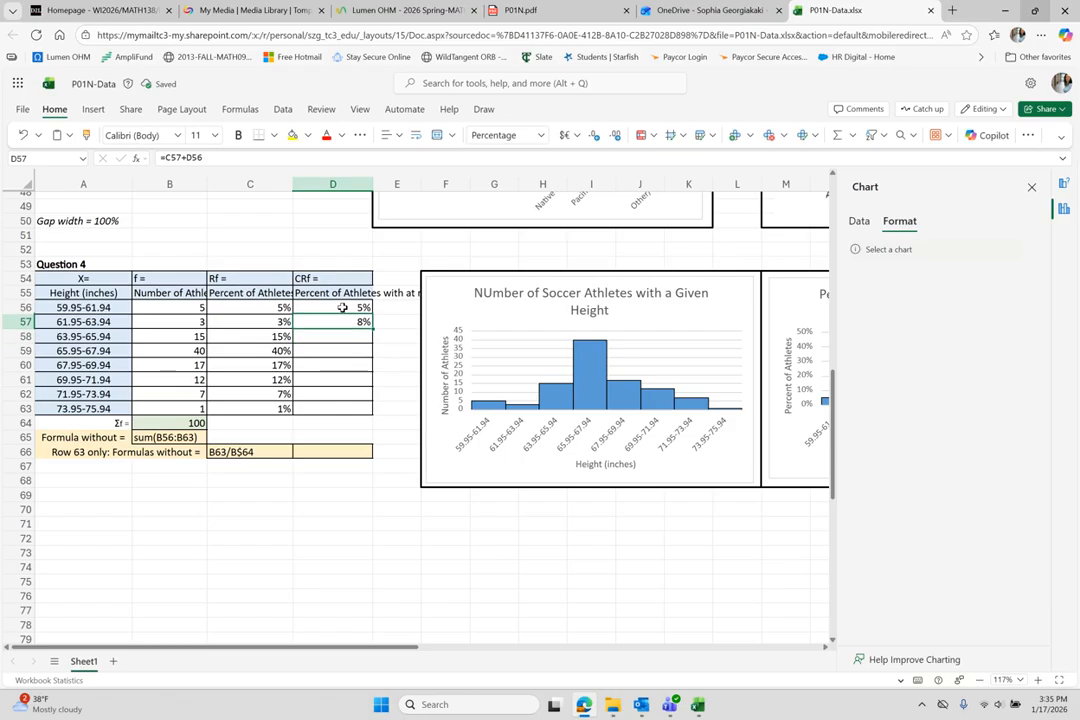
{"action": "key", "text": "ctrl+c"}
{"action": "key", "text": "Down"}
{"action": "key", "text": "ctrl+a"}
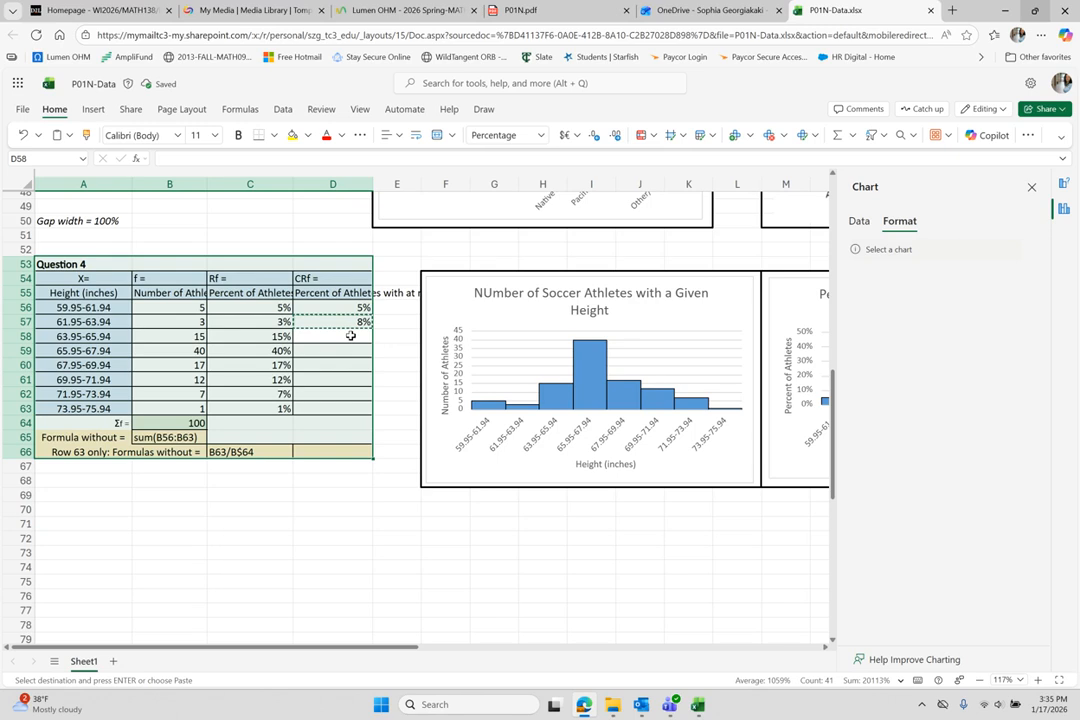
{"action": "left_click", "coordinate": [351, 336]}
{"action": "key", "text": "shift+Down"}
{"action": "key", "text": "shift+Down"}
{"action": "key", "text": "shift+Down"}
{"action": "key", "text": "shift+Down"}
{"action": "key", "text": "shift+Down"}
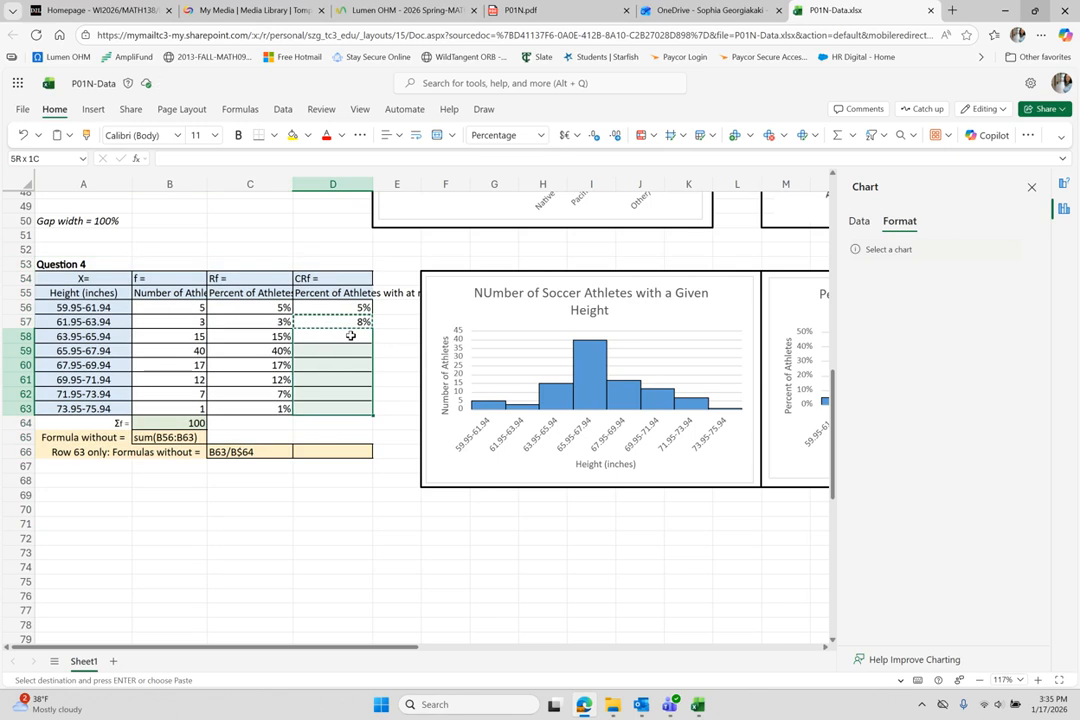
{"action": "key", "text": "ctrl+v"}
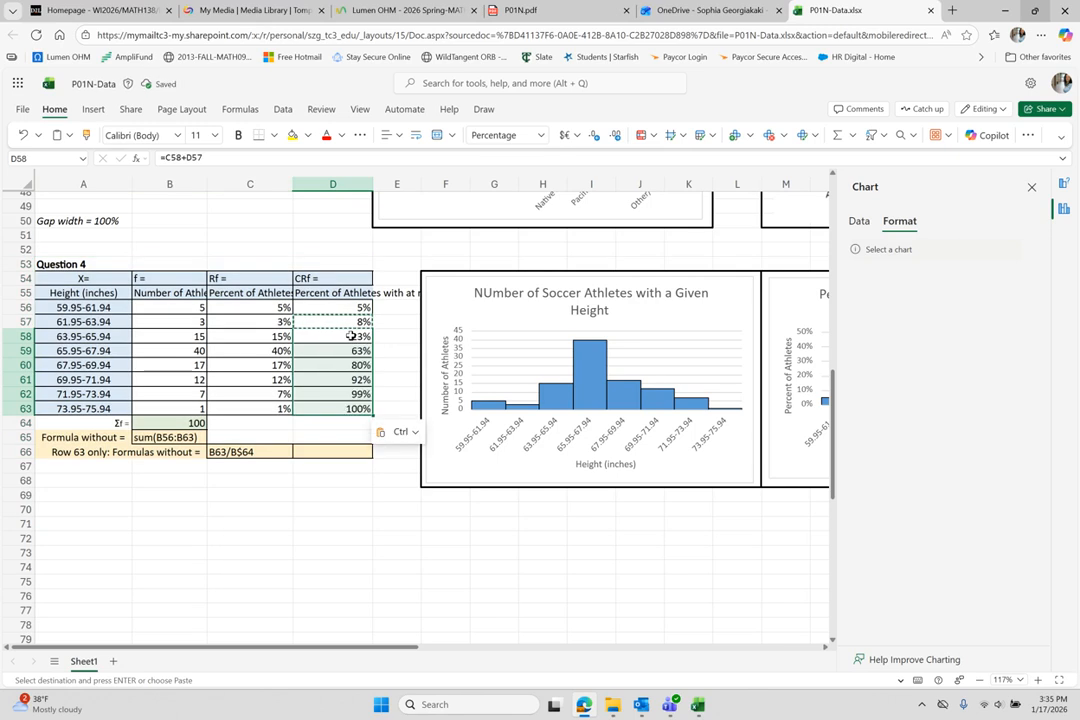
Try to copy D63's formula without its equals sign into cell D66
{"action": "left_click", "coordinate": [347, 409]}
{"action": "key", "text": "ctrl+a"}
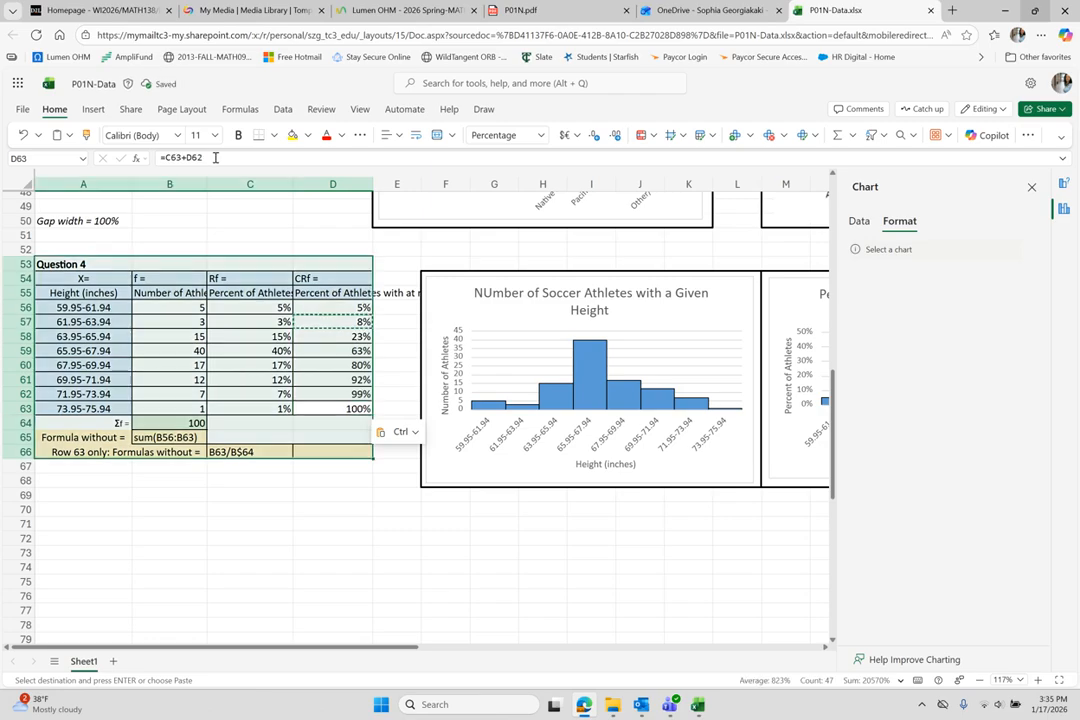
{"action": "left_click", "coordinate": [207, 158]}
{"action": "left_click_drag", "start_coordinate": [207, 158], "coordinate": [165, 147]}
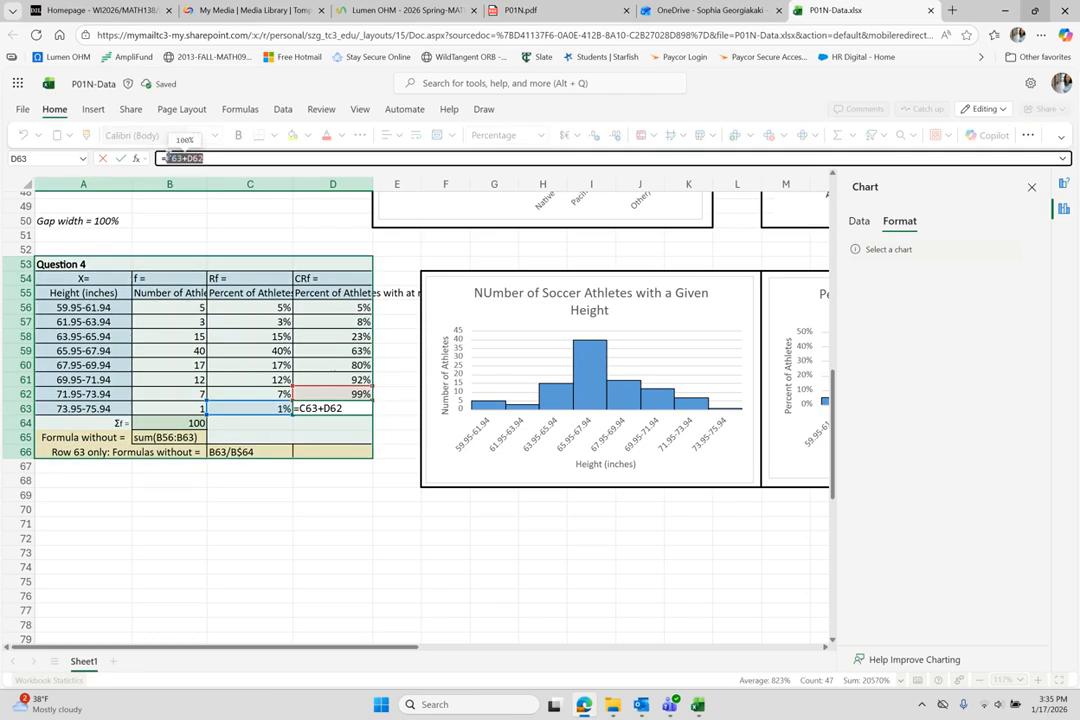
{"action": "key", "text": "Return"}
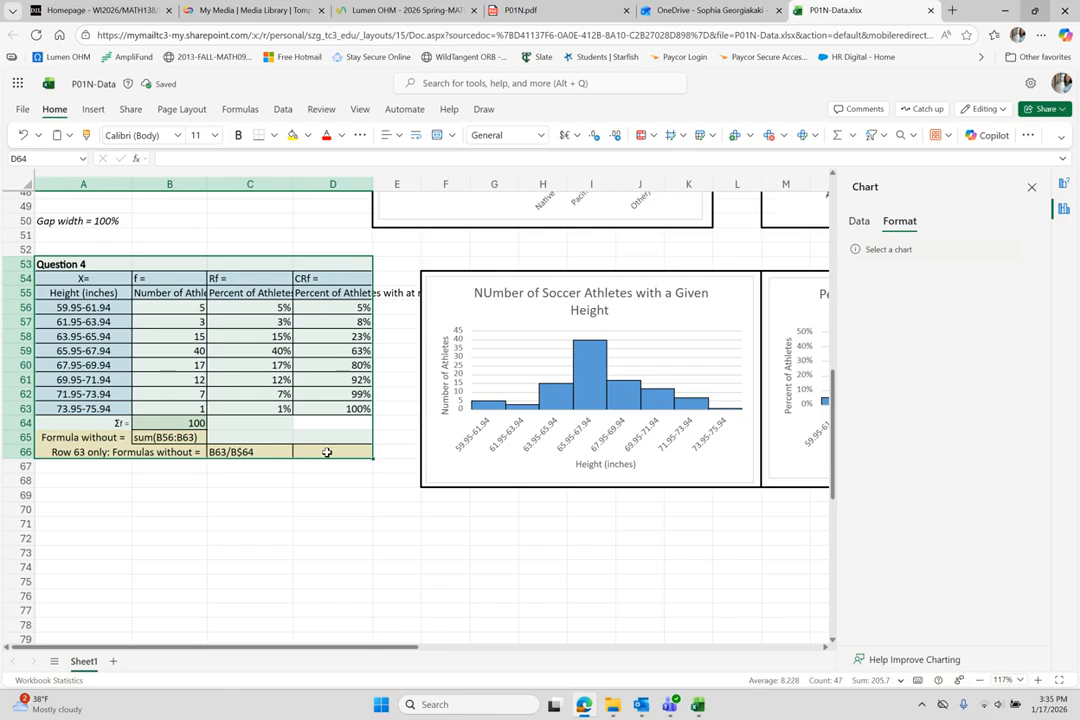
{"action": "left_click", "coordinate": [328, 452]}
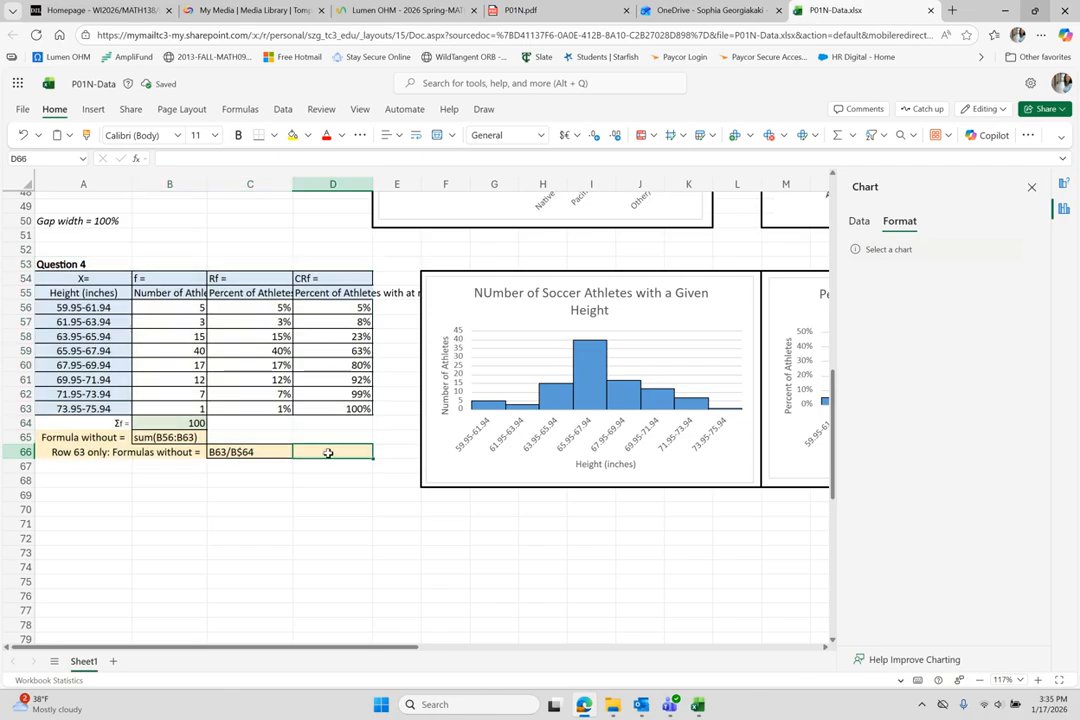
{"action": "key", "text": "ctrl+a"}
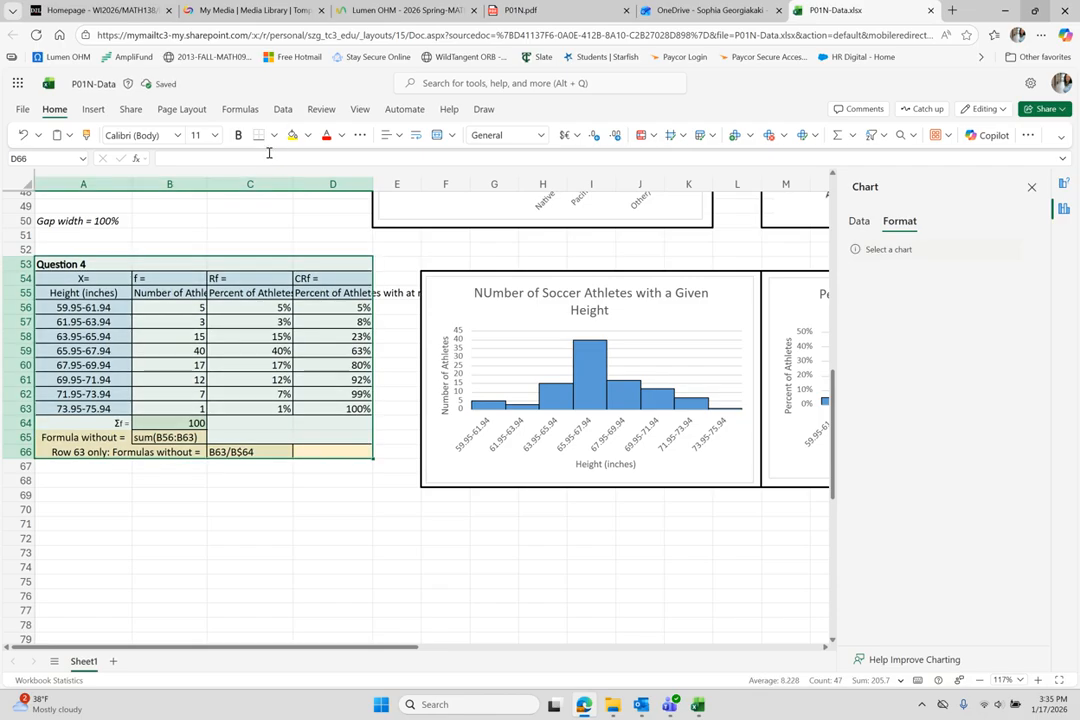
{"action": "left_click", "coordinate": [244, 158]}
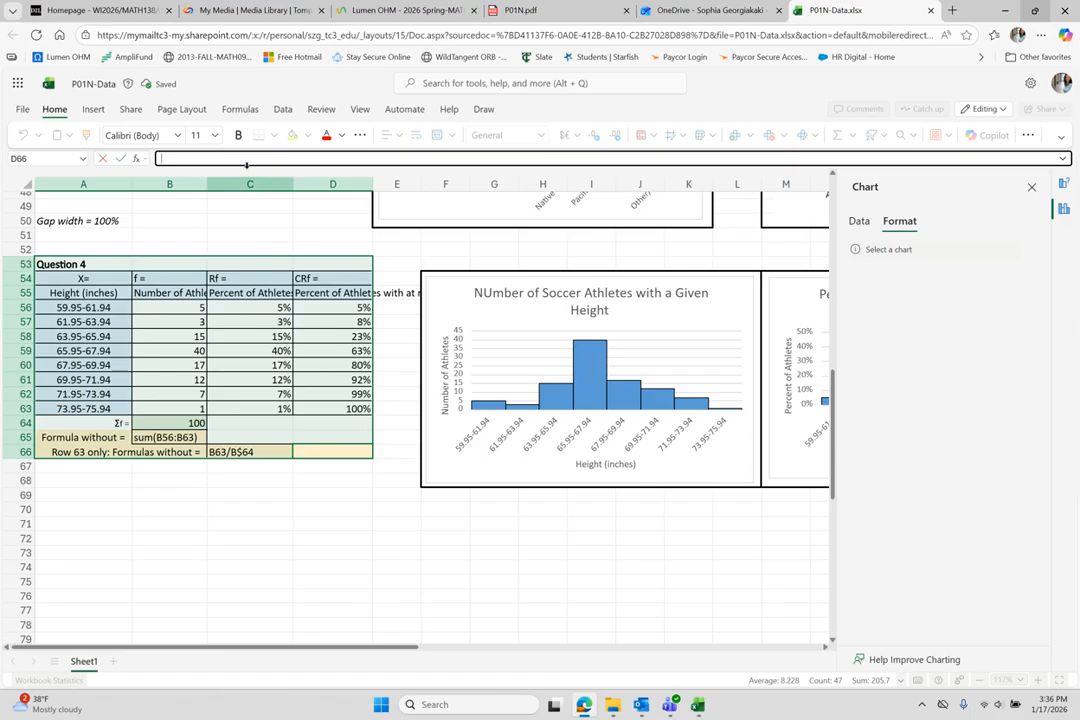
{"action": "left_click", "coordinate": [337, 451]}
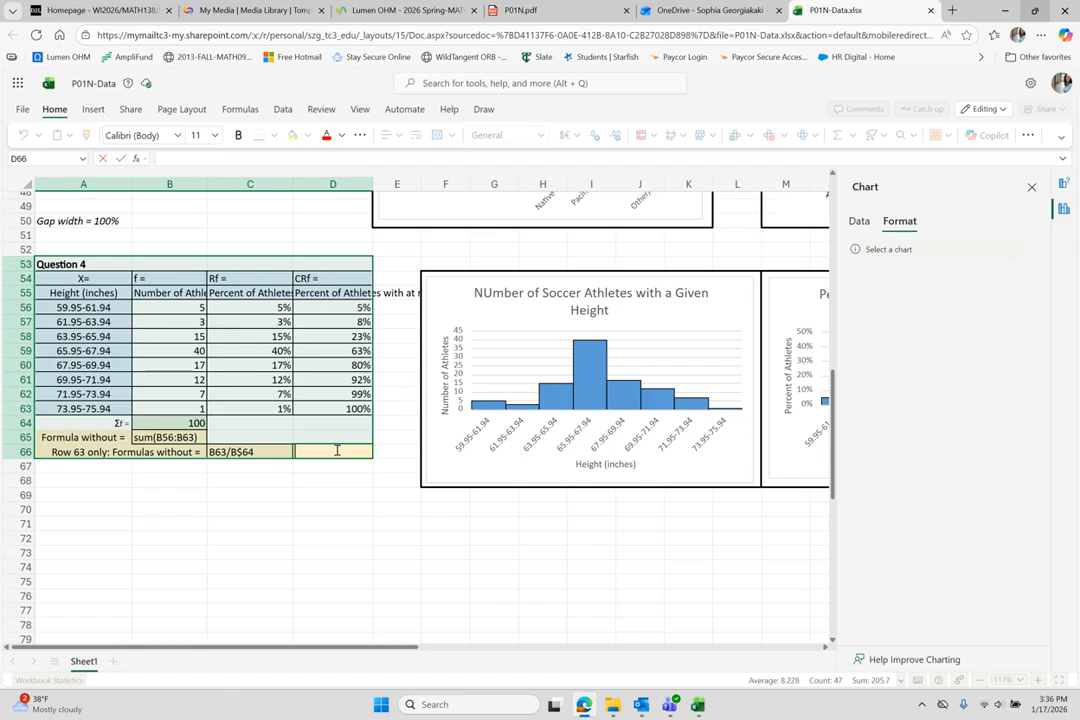
{"action": "left_click", "coordinate": [338, 509]}
Enter D63's formula without the equals sign, C63+D62, in cell D66
{"action": "left_click", "coordinate": [326, 451]}
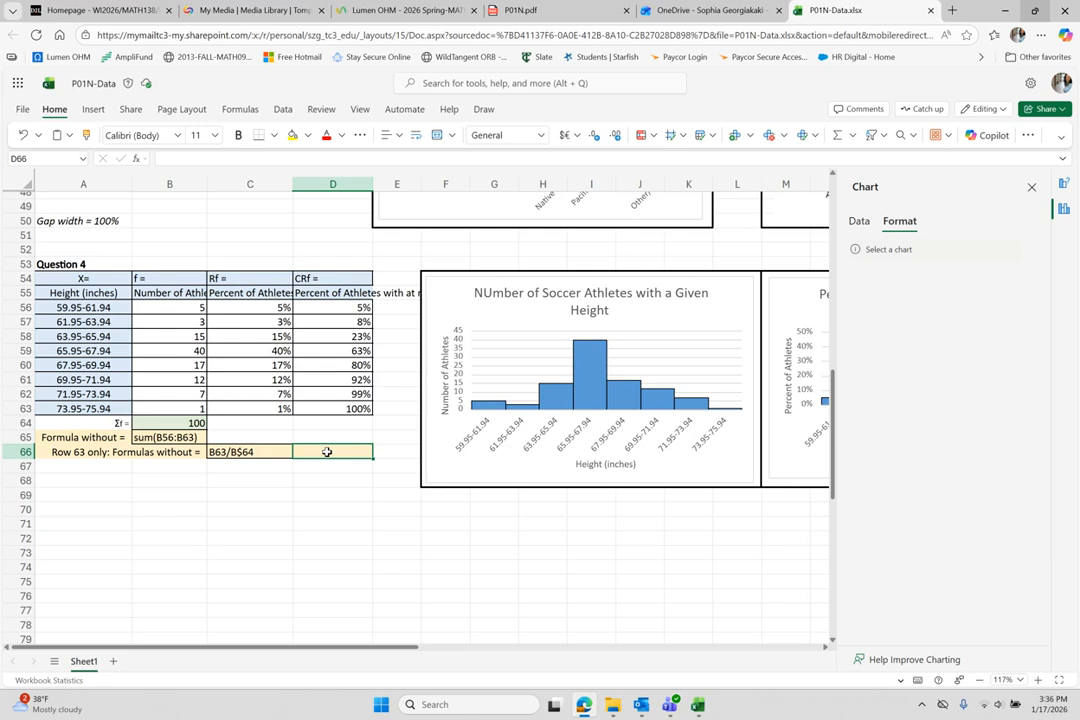
{"action": "type", "text": "C63+D62"}
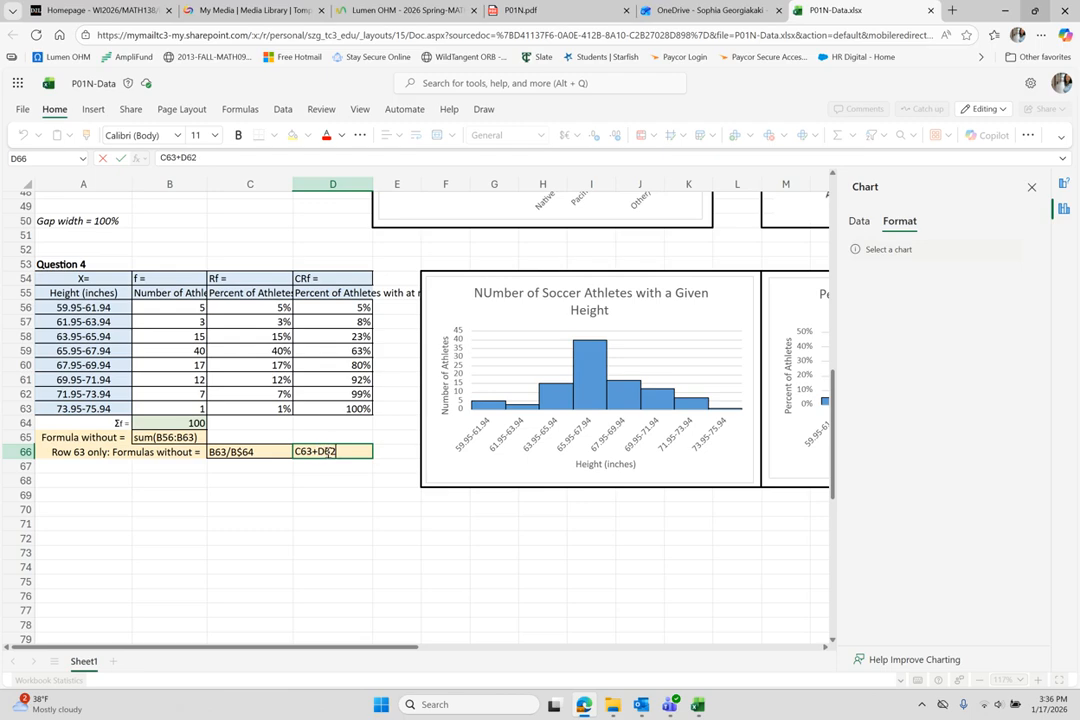
{"action": "key", "text": "Return"}
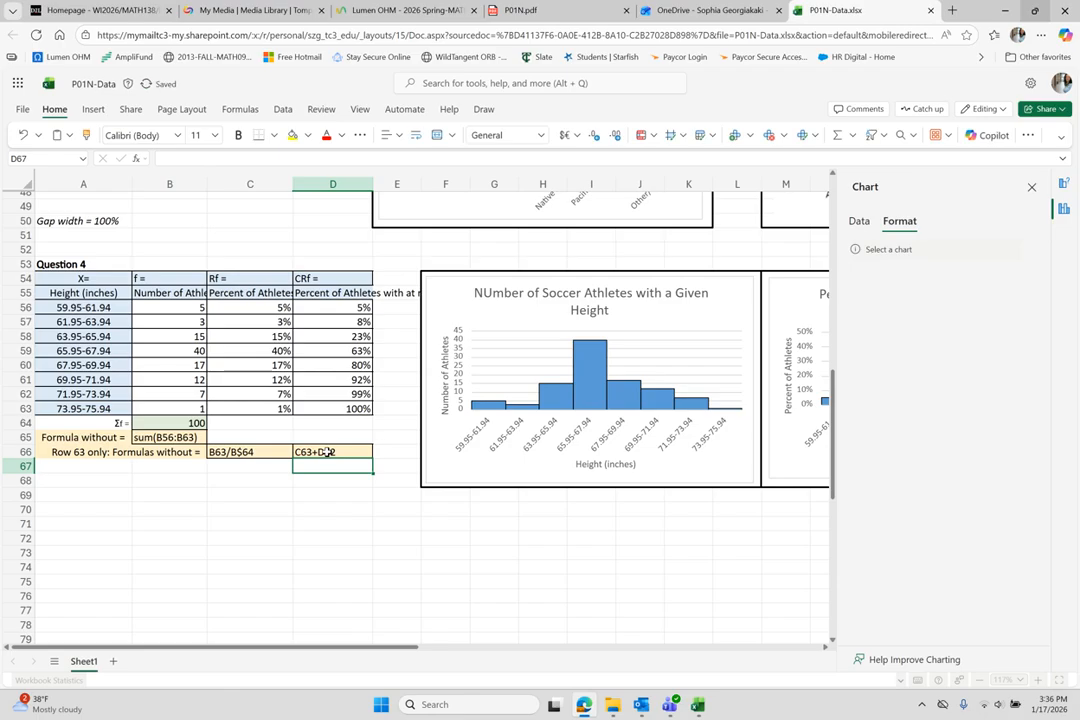
Check the cumulative formula in cell D63 against the text entered in D66
{"action": "left_click", "coordinate": [335, 408]}
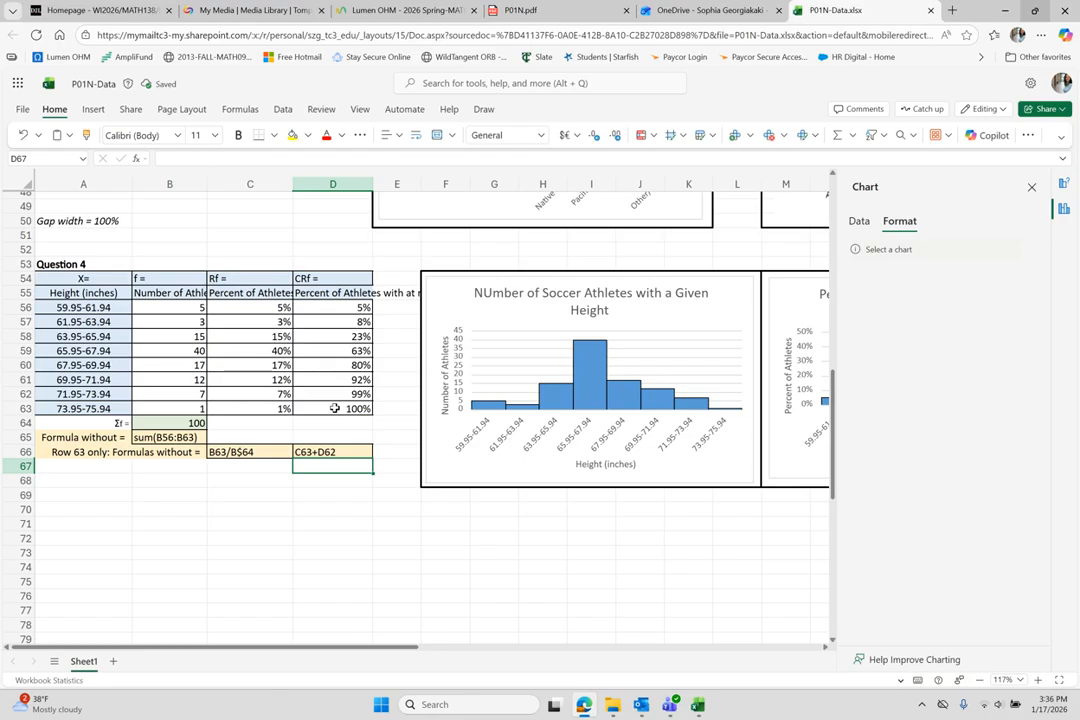
{"action": "left_click", "coordinate": [211, 157]}
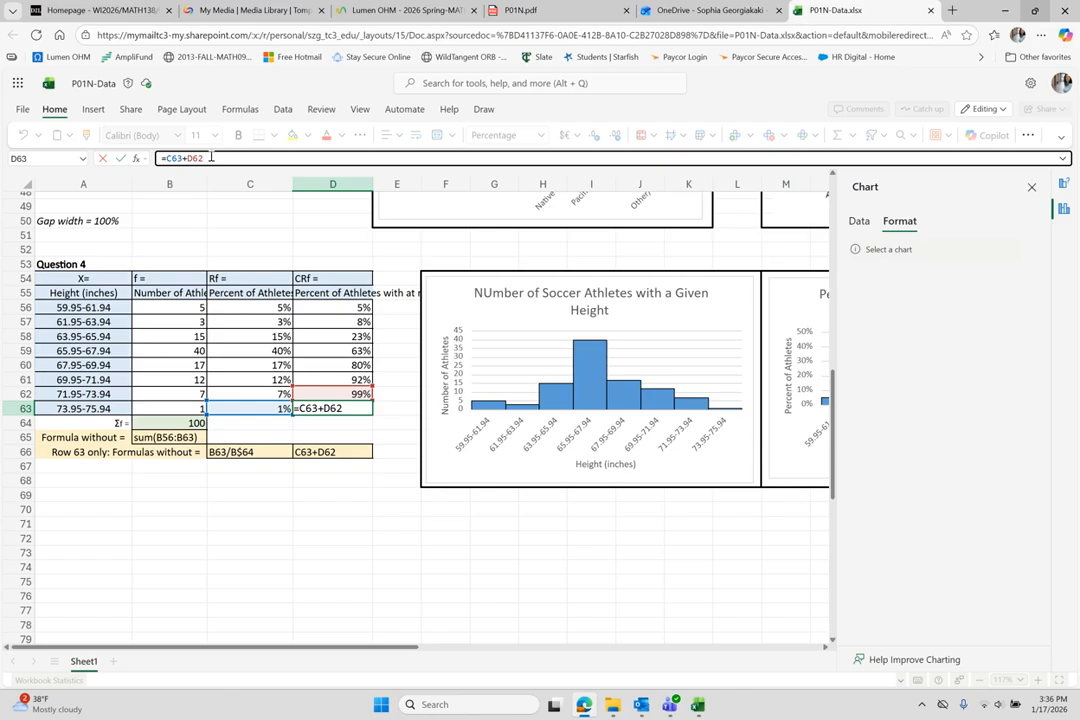
{"action": "key", "text": "Return"}
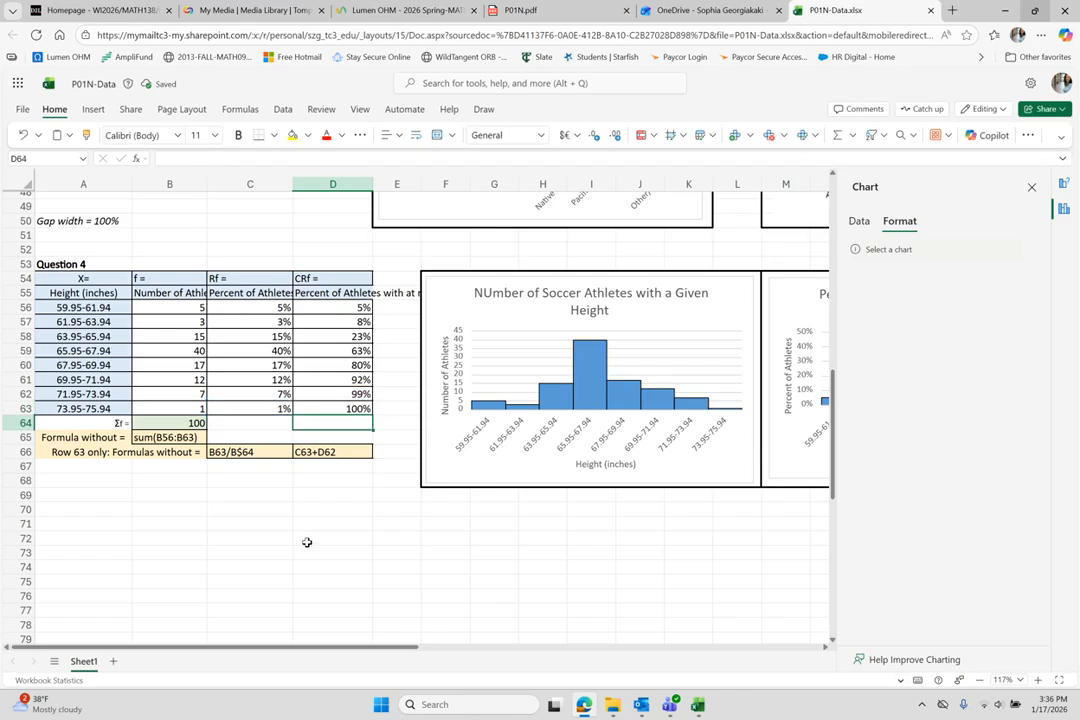
{"action": "left_click", "coordinate": [50, 290]}
{"action": "key", "text": "ctrl+a"}
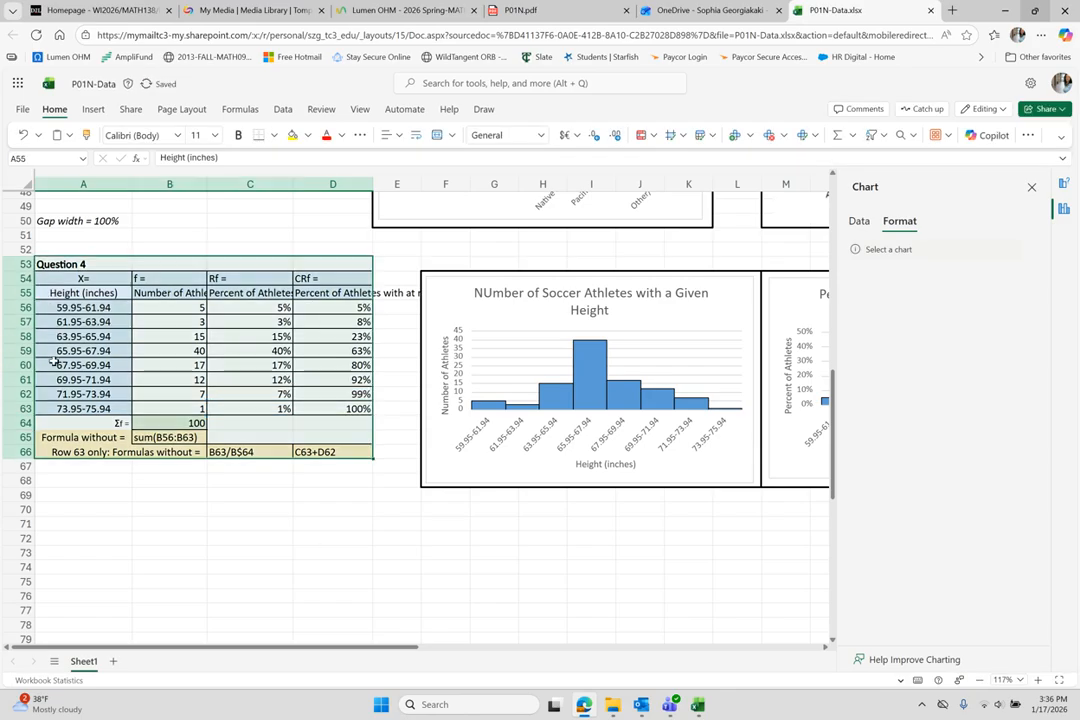
{"action": "left_click", "coordinate": [165, 510]}
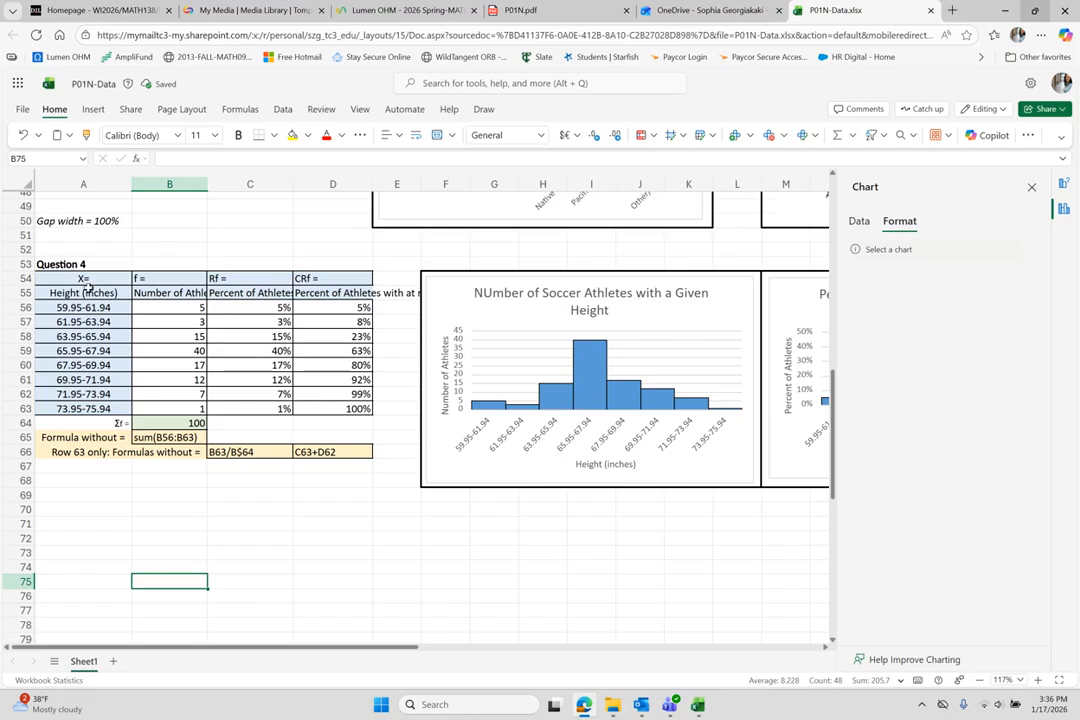
Insert the recommended column chart for the height classes in A55:A63 and the cumulative percents in D55:D63
{"action": "left_click_drag", "start_coordinate": [88, 290], "coordinate": [101, 402]}
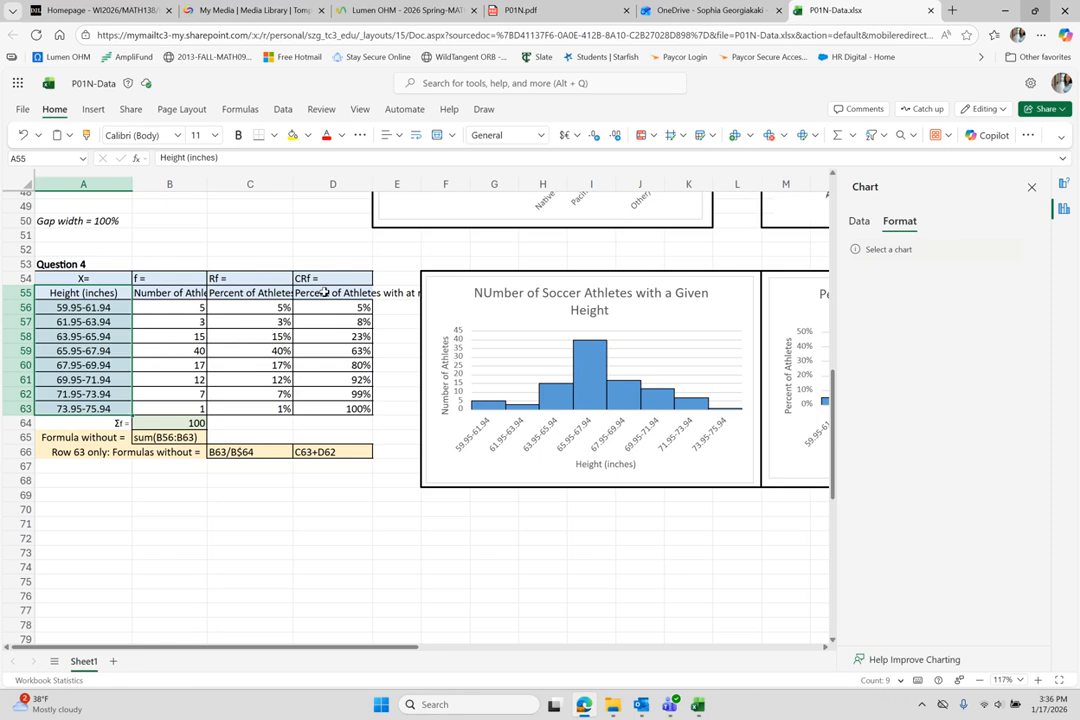
{"action": "left_click_drag", "start_coordinate": [323, 292], "coordinate": [328, 407]}
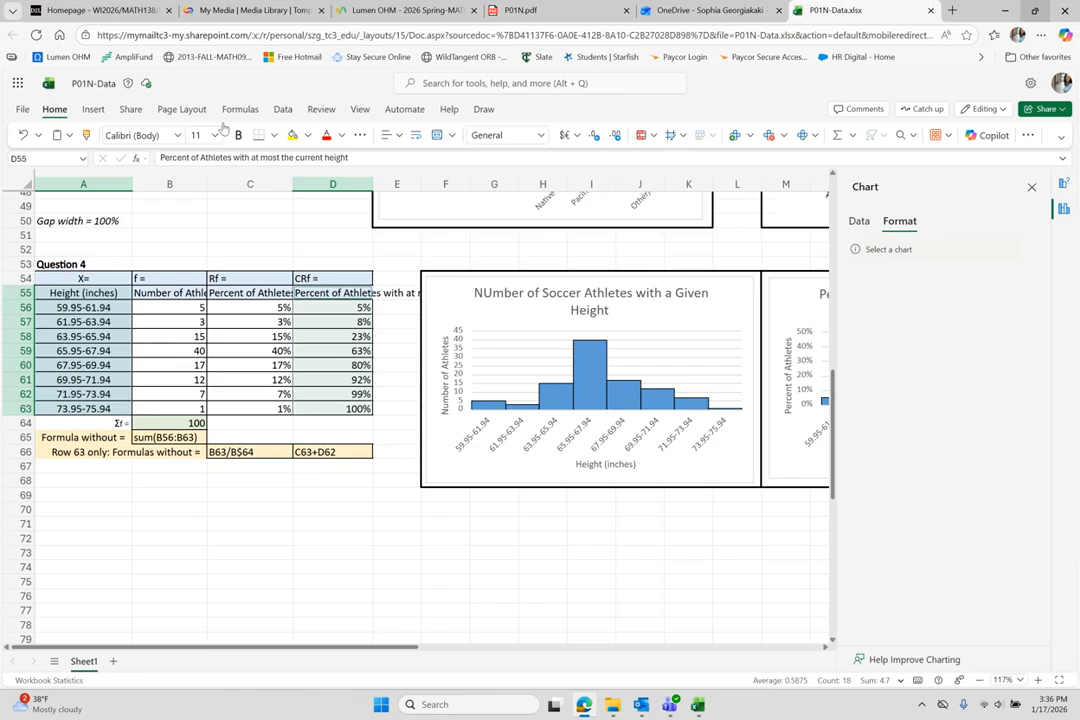
{"action": "left_click", "coordinate": [92, 109]}
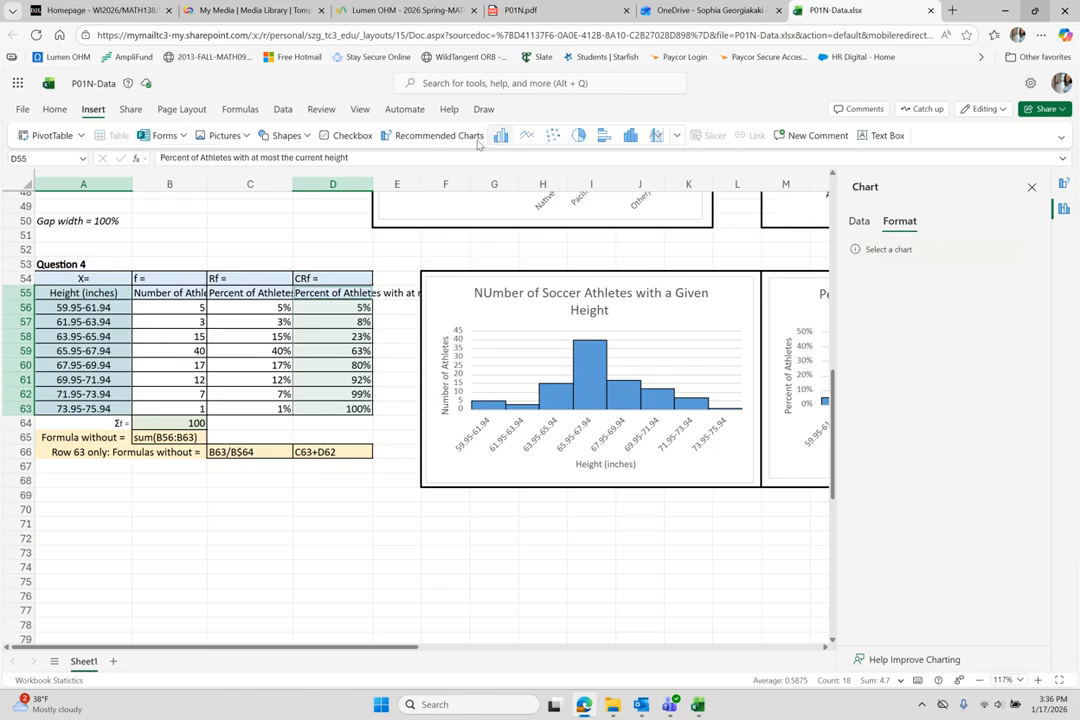
{"action": "left_click", "coordinate": [445, 135]}
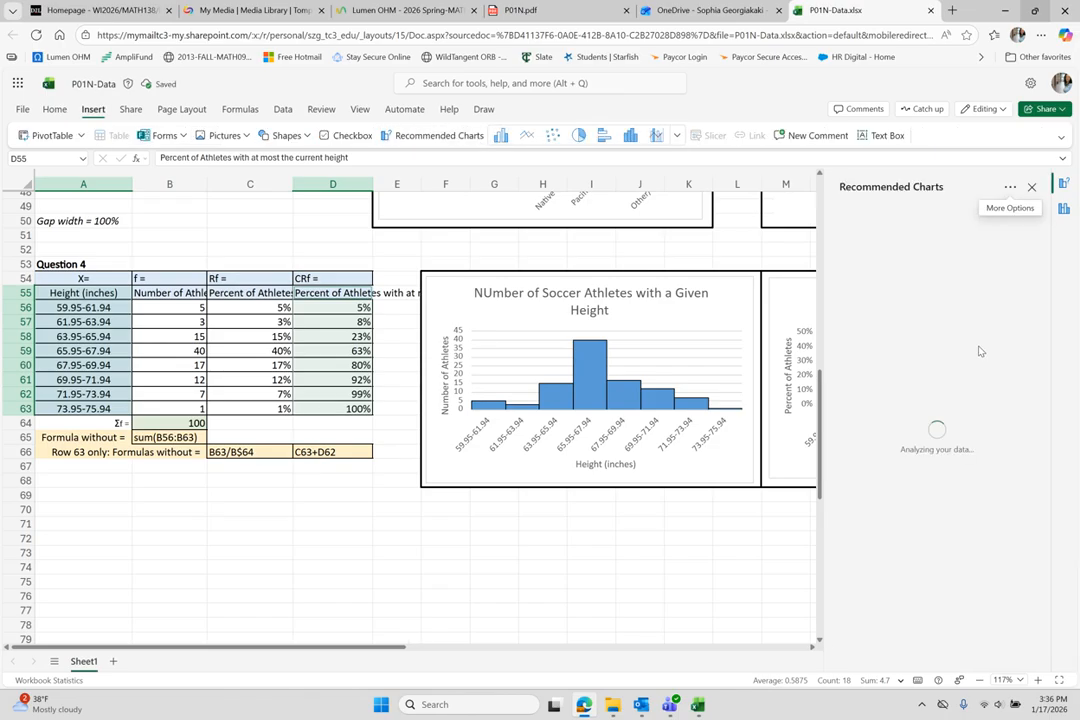
{"action": "left_click", "coordinate": [876, 368]}
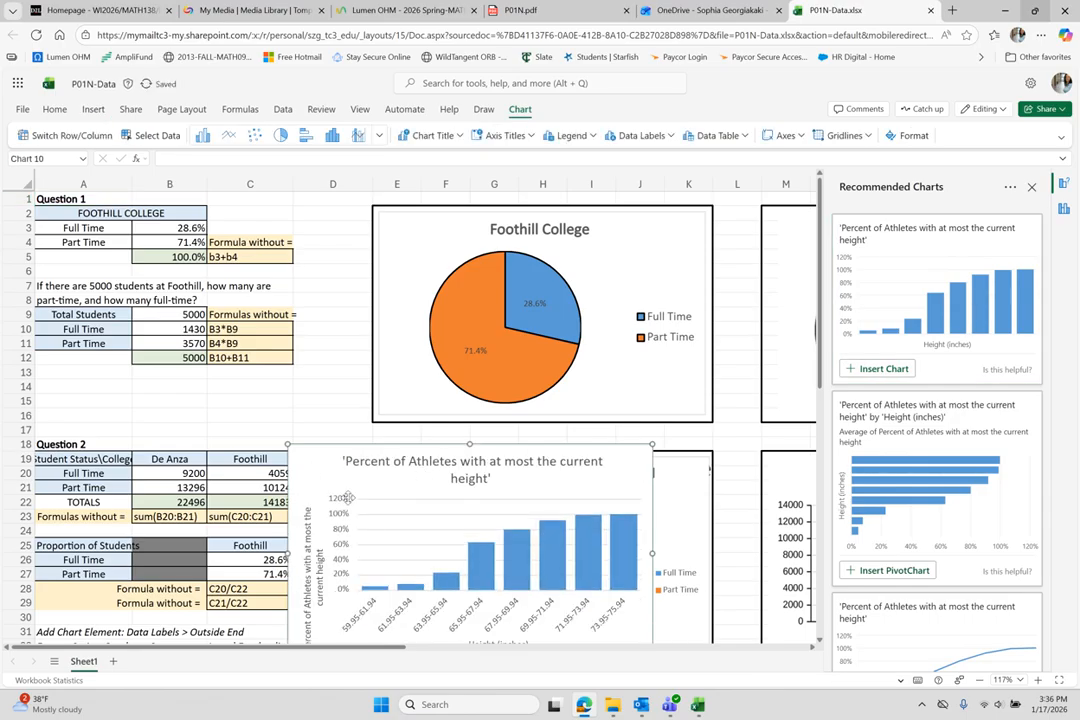
Move the cumulative percent chart into the empty bordered box beside the percent histogram and shrink it to fit
{"action": "left_click_drag", "start_coordinate": [309, 472], "coordinate": [589, 333]}
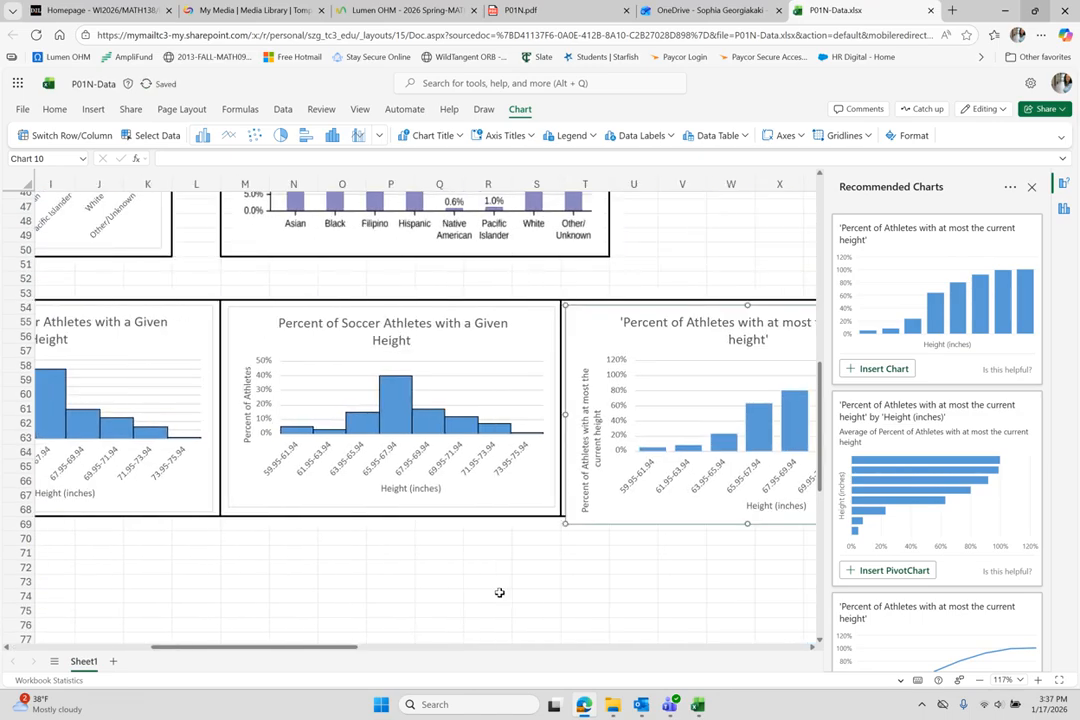
{"action": "scroll", "coordinate": [498, 593], "scroll_direction": "right", "scroll_amount": 3}
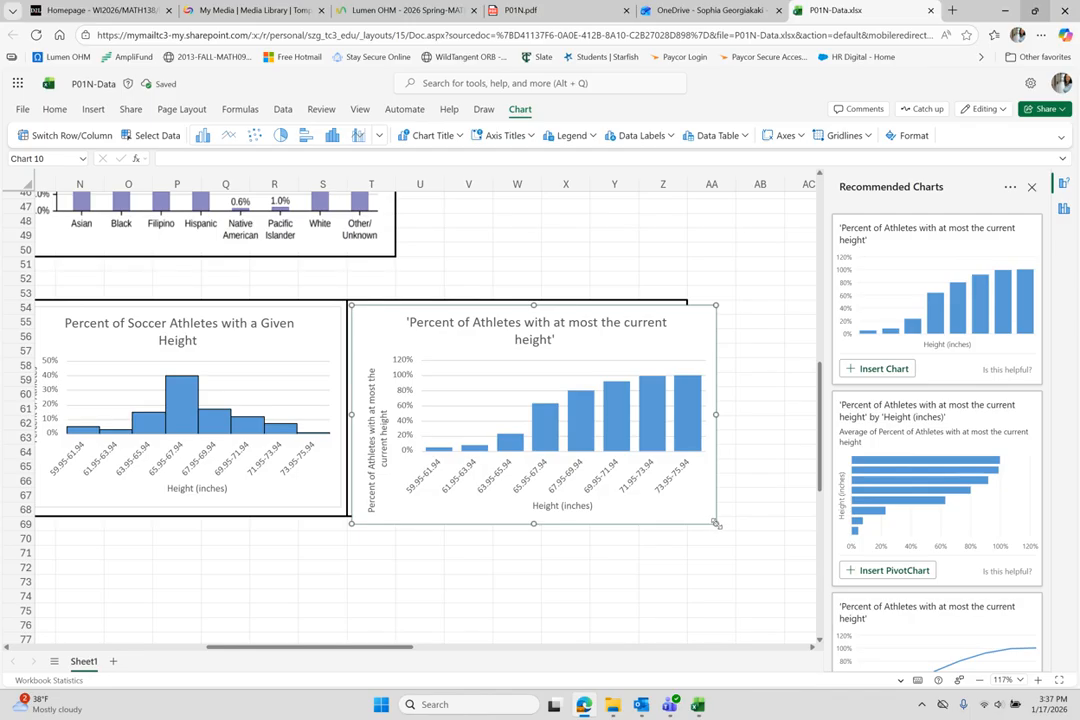
{"action": "left_click_drag", "start_coordinate": [716, 522], "coordinate": [678, 509]}
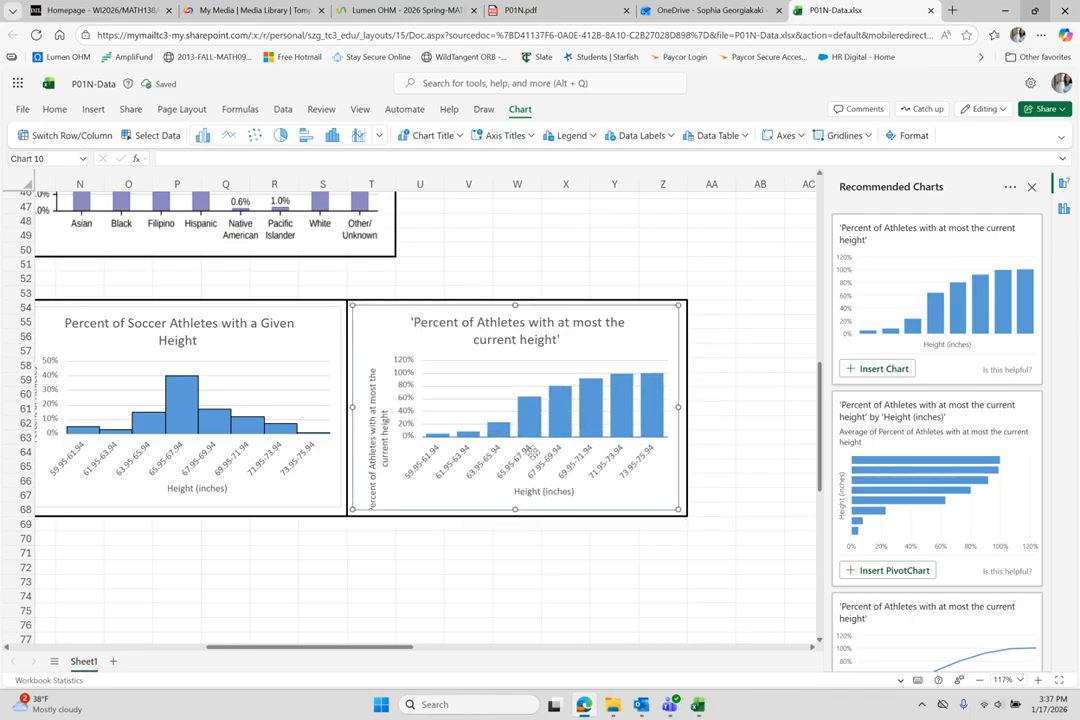
Shorten the cumulative chart's vertical axis title to "Percent of Athletes"
{"action": "left_click", "coordinate": [385, 462]}
{"action": "left_click", "coordinate": [377, 442]}
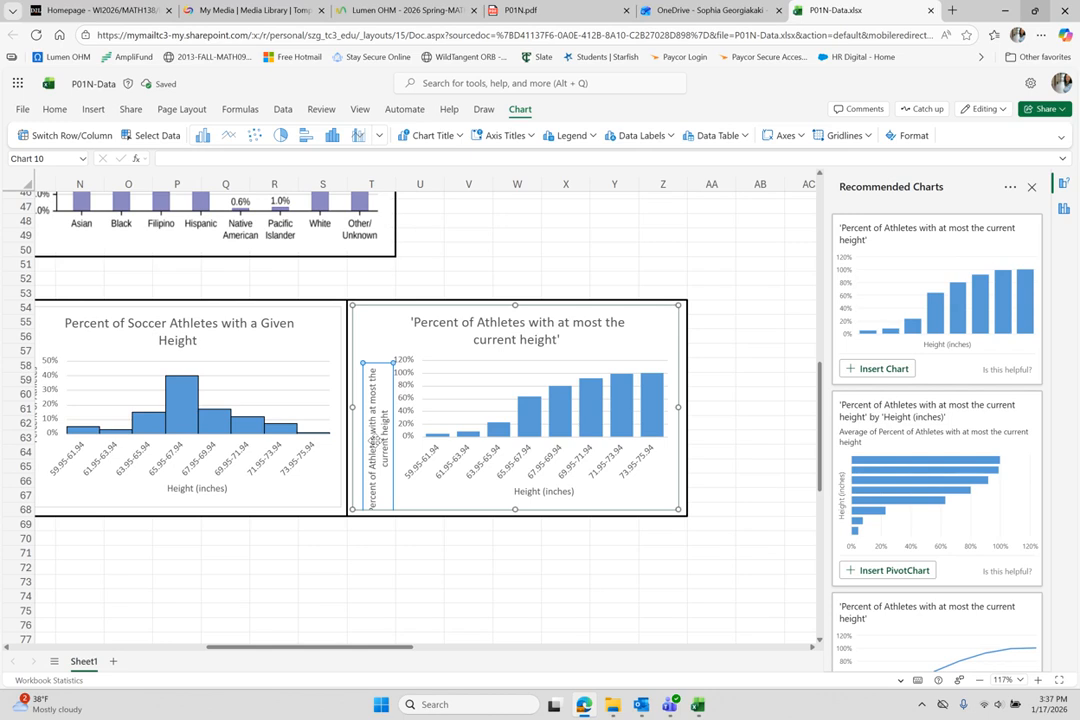
{"action": "double_click", "coordinate": [375, 440]}
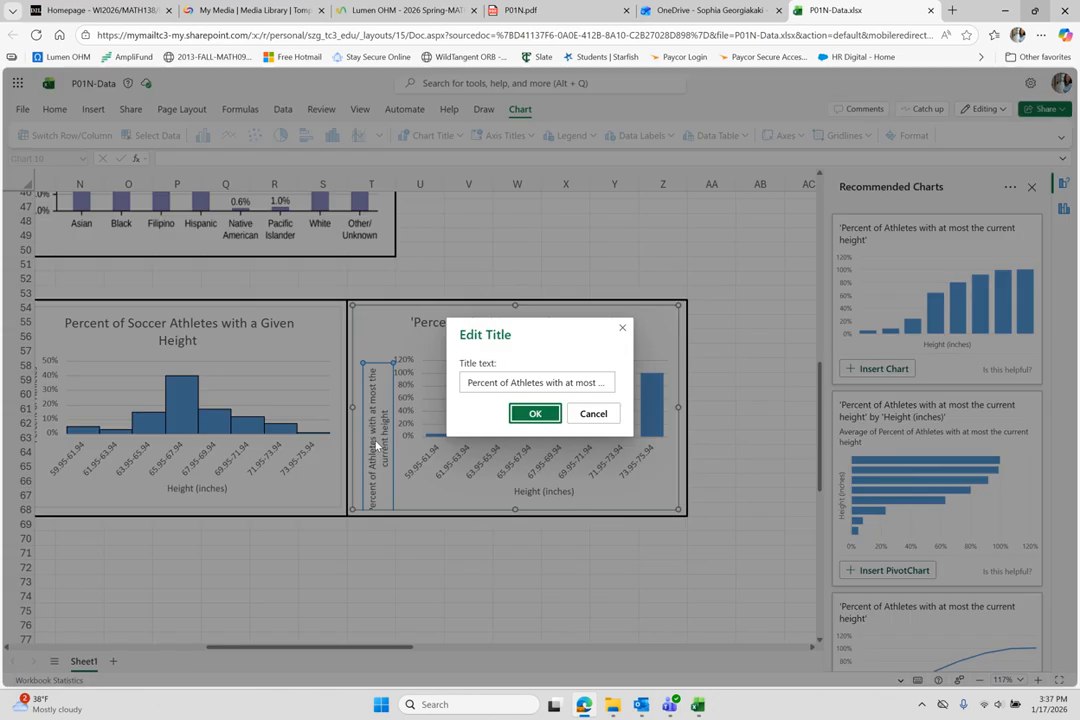
{"action": "left_click", "coordinate": [505, 376]}
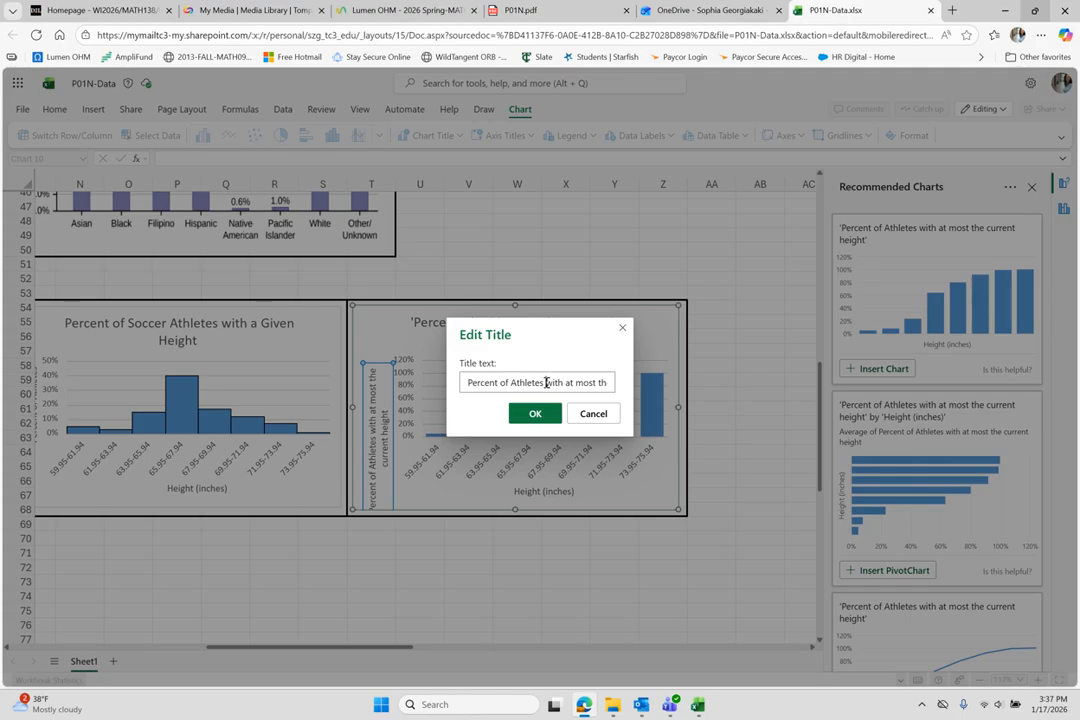
{"action": "left_click", "coordinate": [546, 383]}
{"action": "key", "text": "shift+End"}
{"action": "key", "text": "Delete"}
{"action": "left_click", "coordinate": [533, 413]}
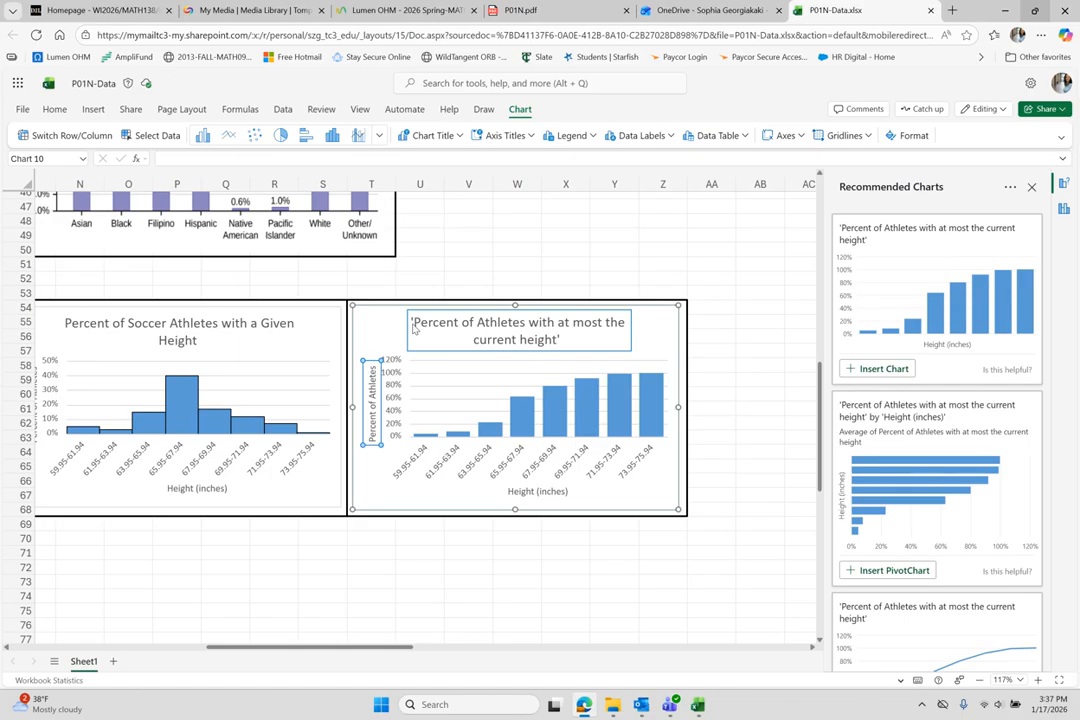
Set the cumulative chart's gap width to 0 and give its bars a black outline
{"action": "right_click", "coordinate": [563, 425]}
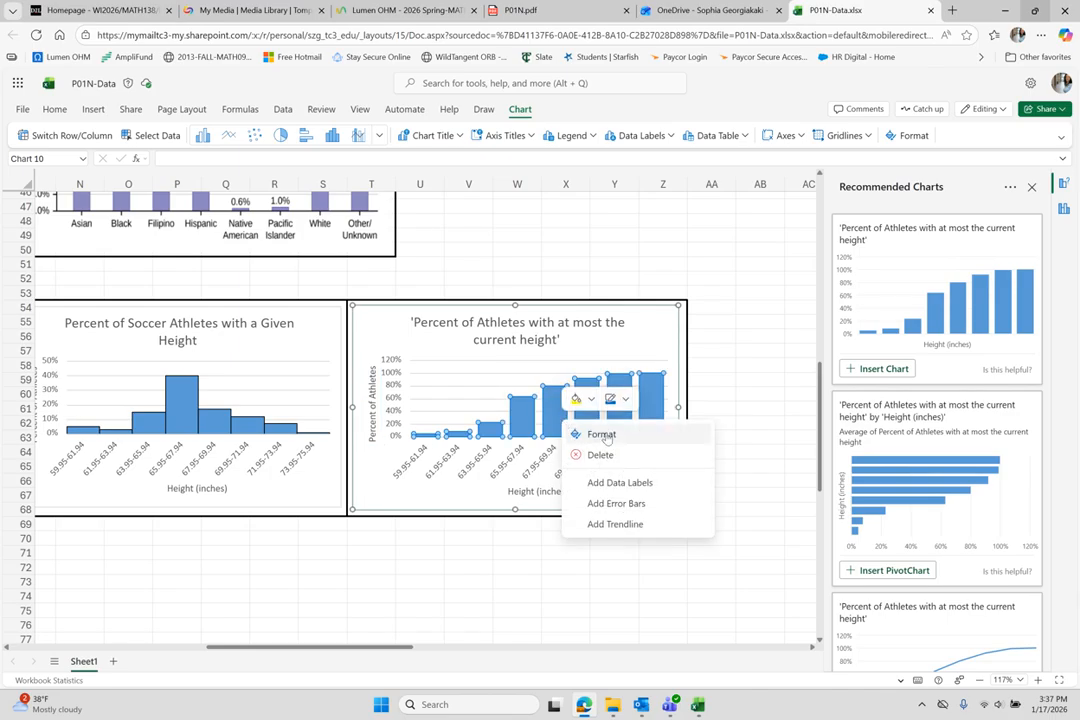
{"action": "left_click", "coordinate": [600, 438]}
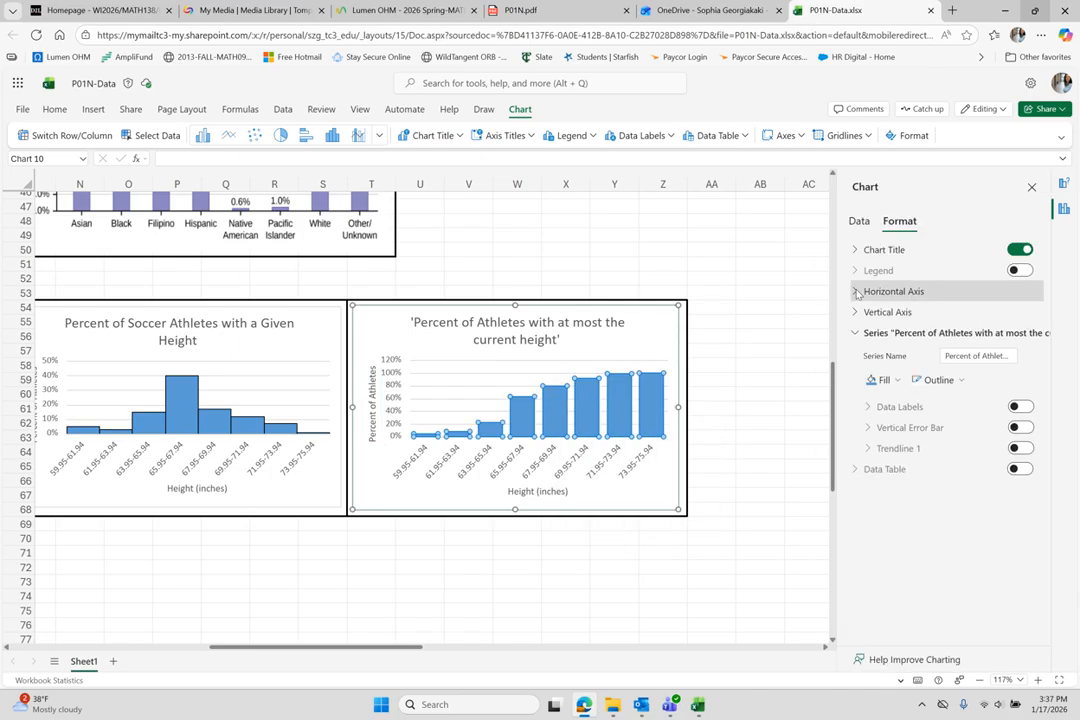
{"action": "left_click", "coordinate": [857, 292]}
{"action": "left_click_drag", "start_coordinate": [871, 348], "coordinate": [862, 348]}
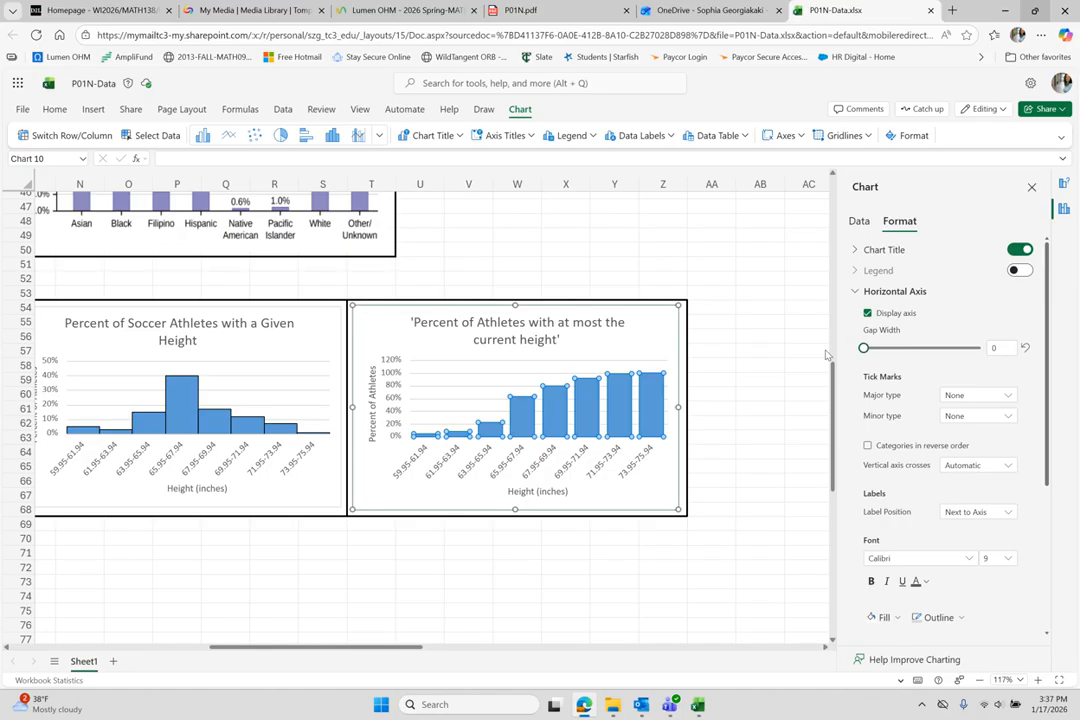
{"action": "left_click", "coordinate": [856, 292]}
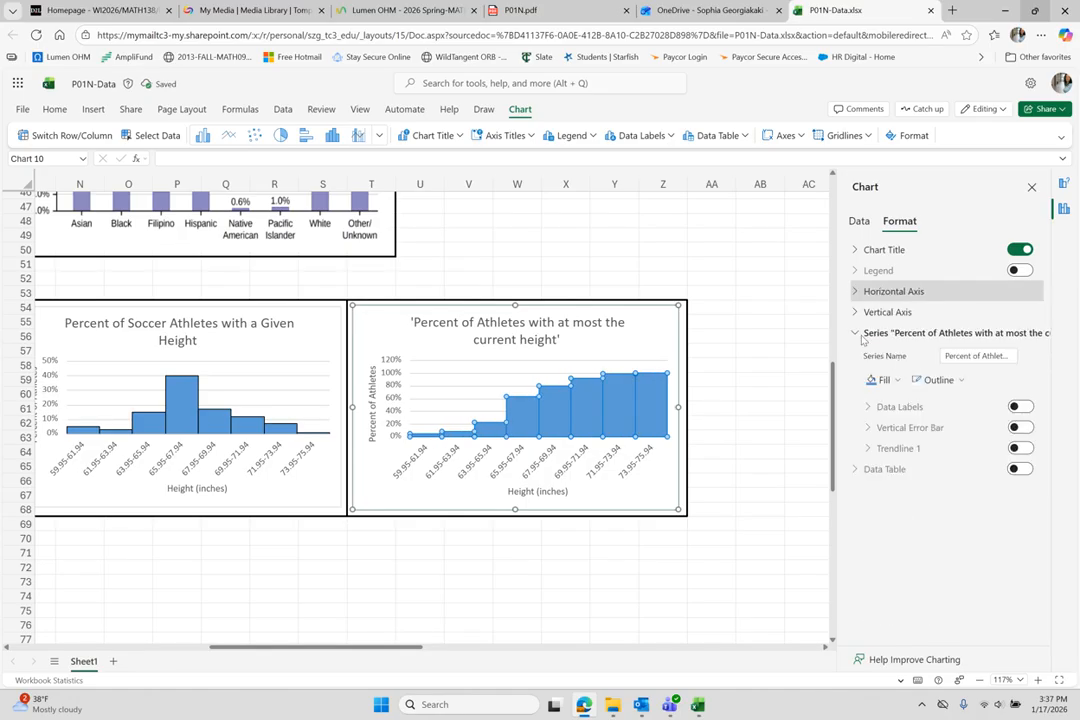
{"action": "left_click", "coordinate": [960, 381]}
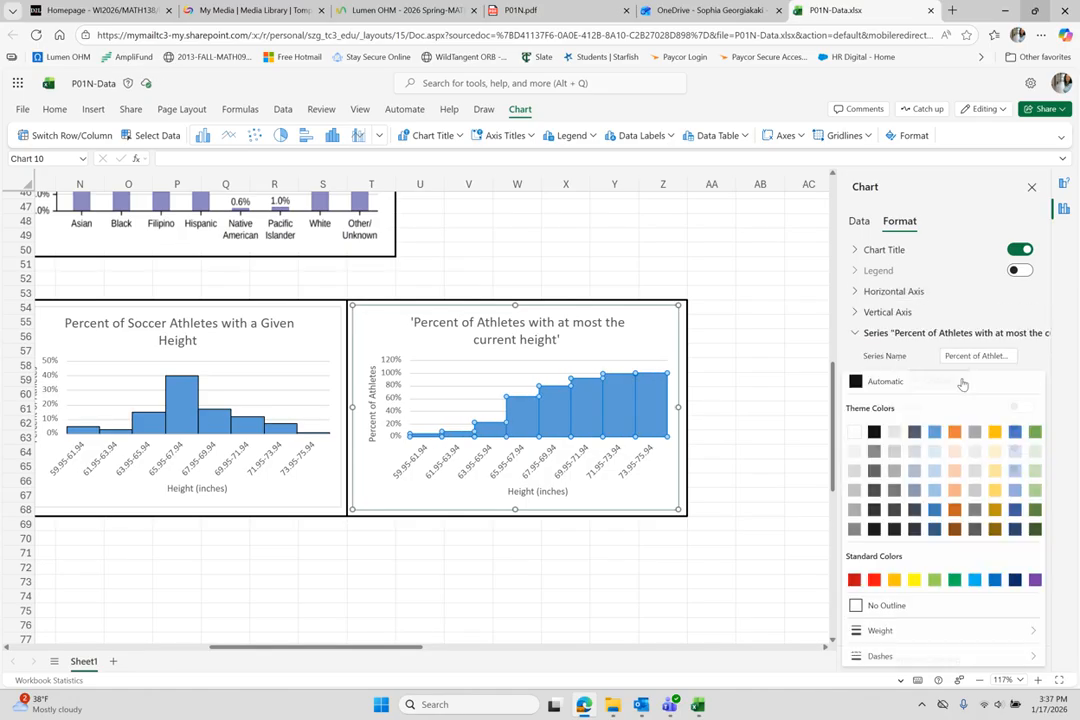
{"action": "left_click", "coordinate": [934, 431]}
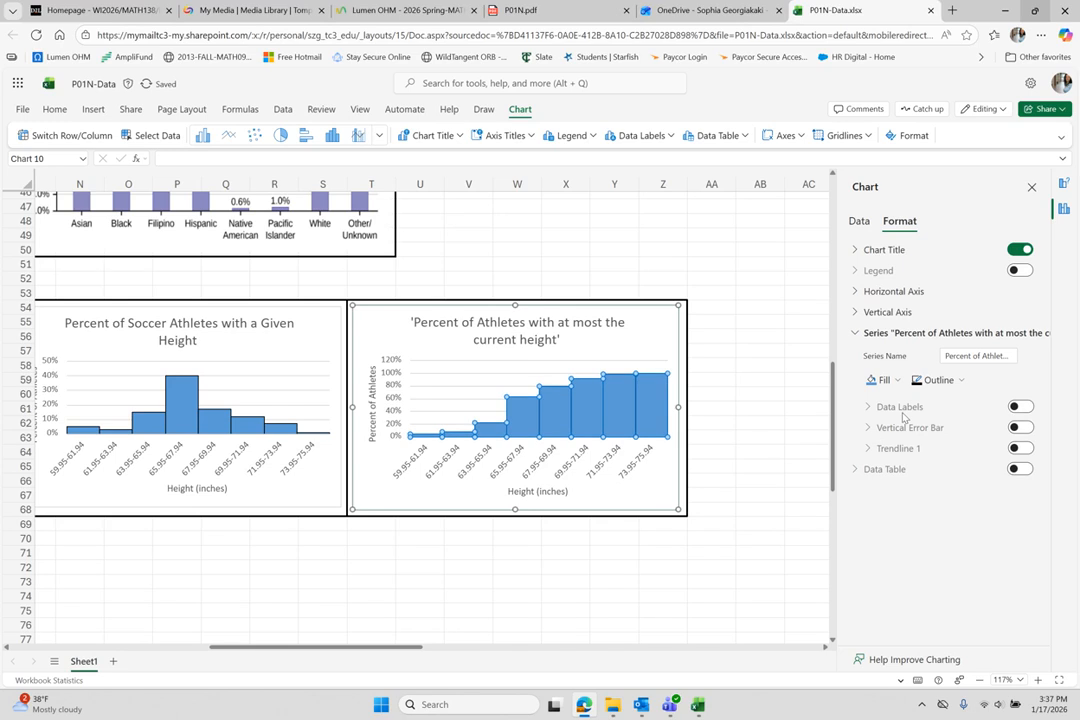
Add data labels to the bars of the cumulative, percent and number of athletes histograms in Question 4
{"action": "left_click", "coordinate": [1019, 407]}
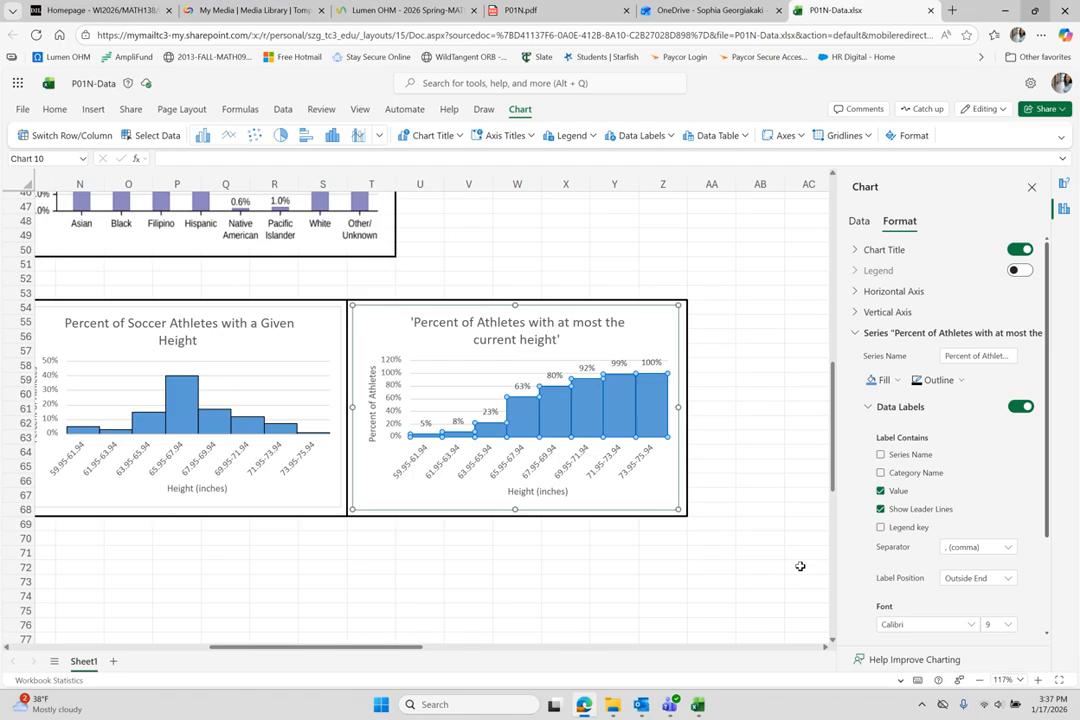
{"action": "scroll", "coordinate": [514, 604], "scroll_direction": "left", "scroll_amount": 5}
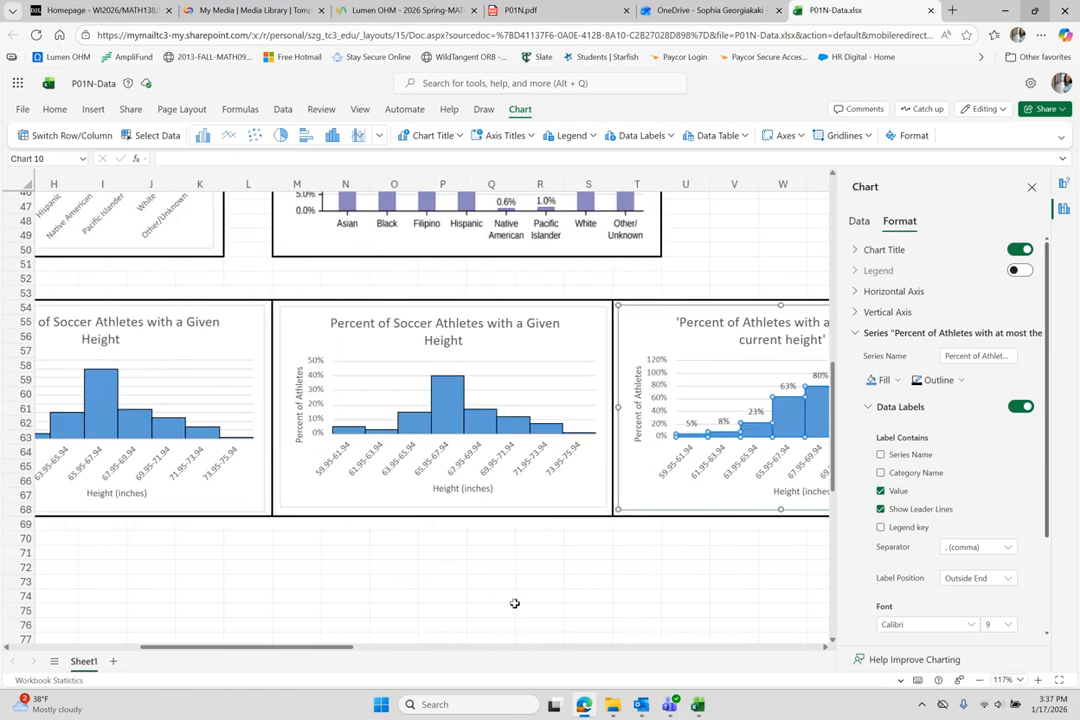
{"action": "left_click", "coordinate": [468, 422]}
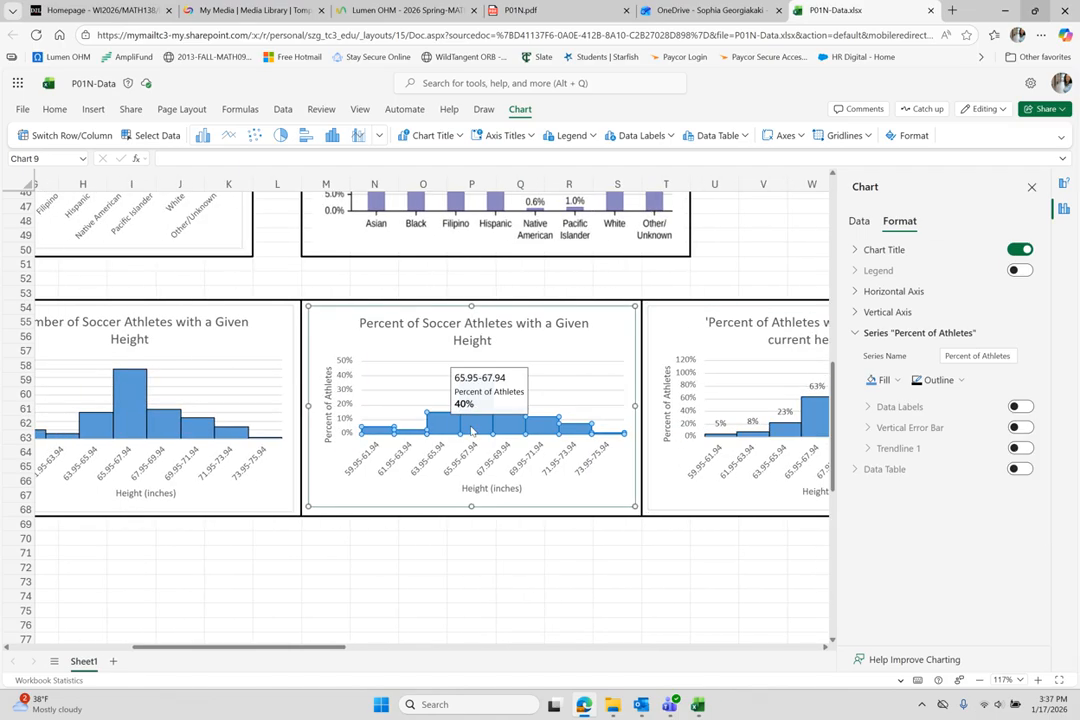
{"action": "left_click", "coordinate": [1020, 406]}
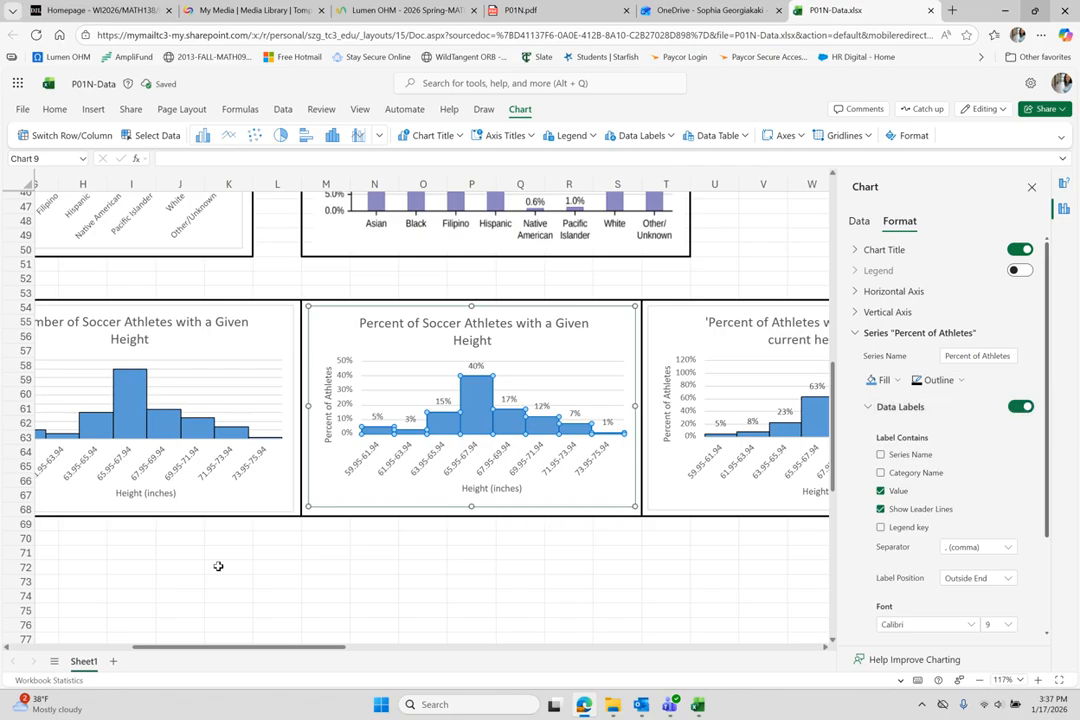
{"action": "left_click", "coordinate": [124, 400]}
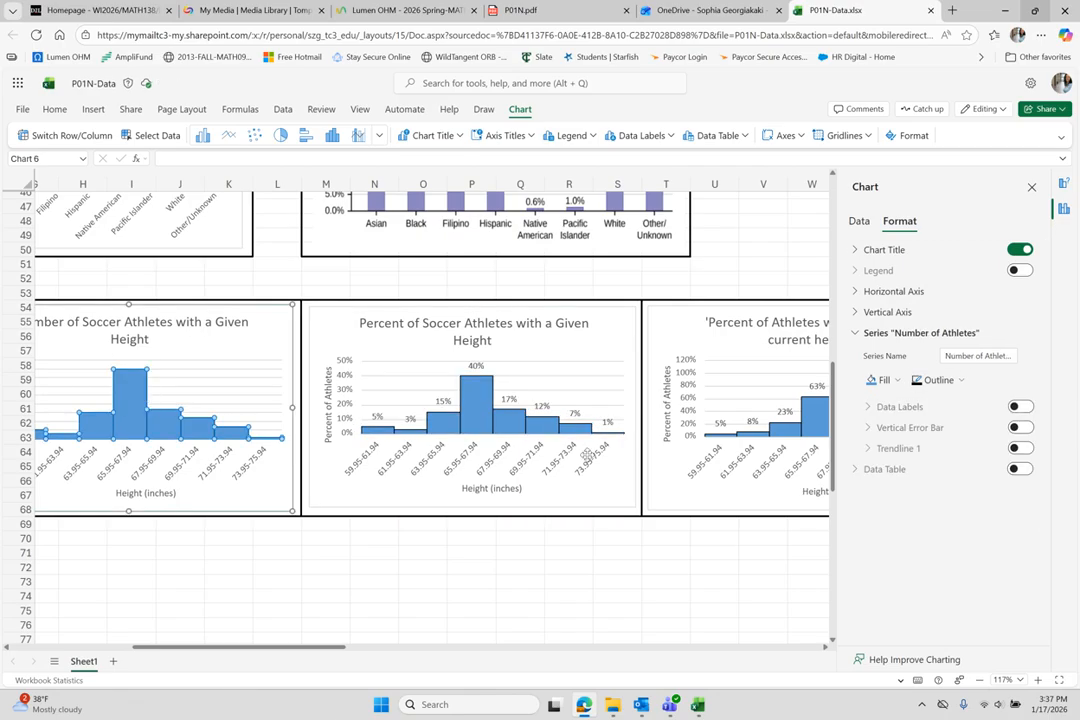
{"action": "left_click", "coordinate": [1020, 406]}
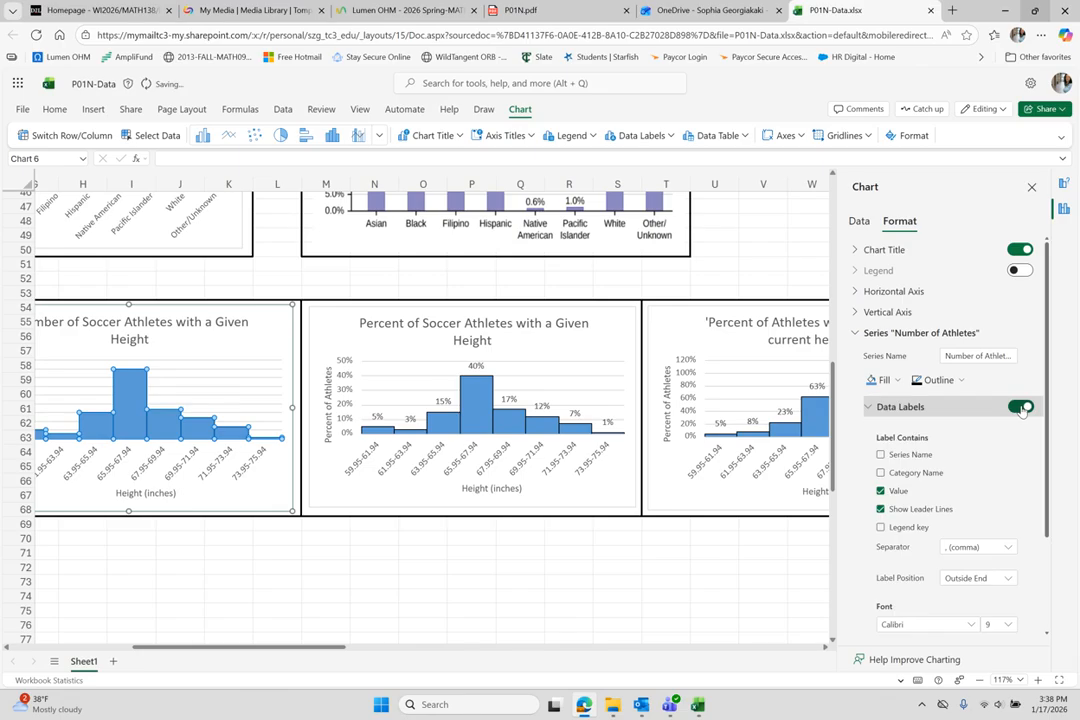
{"action": "left_click", "coordinate": [330, 575]}
{"action": "scroll", "coordinate": [330, 575], "scroll_direction": "left", "scroll_amount": 3}
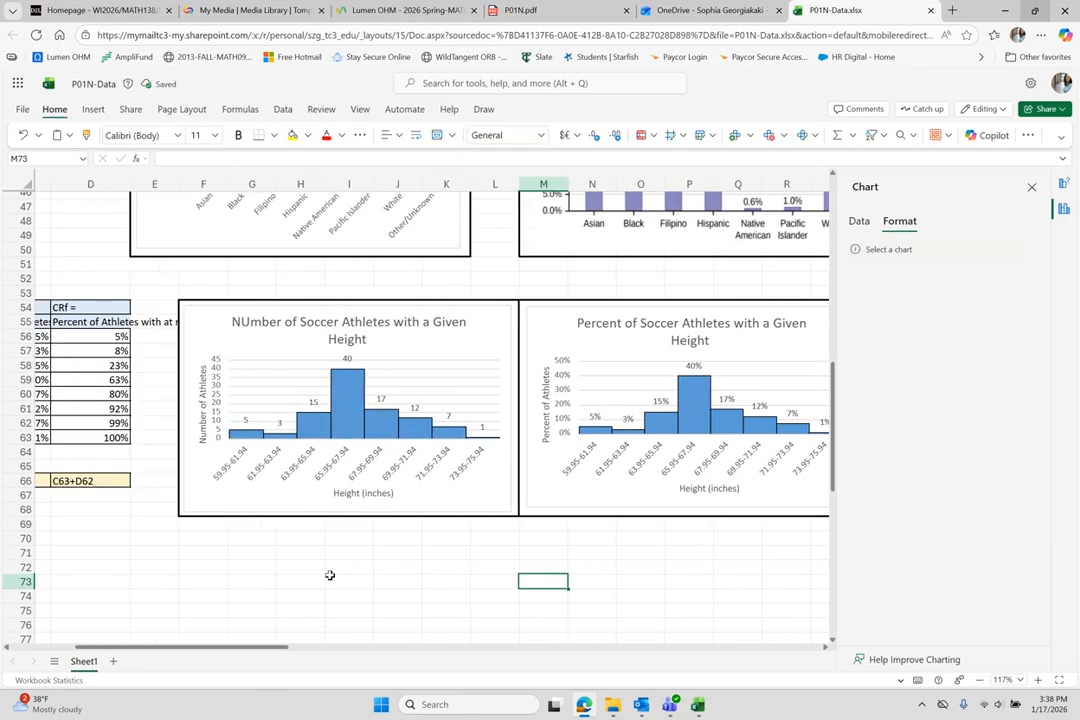